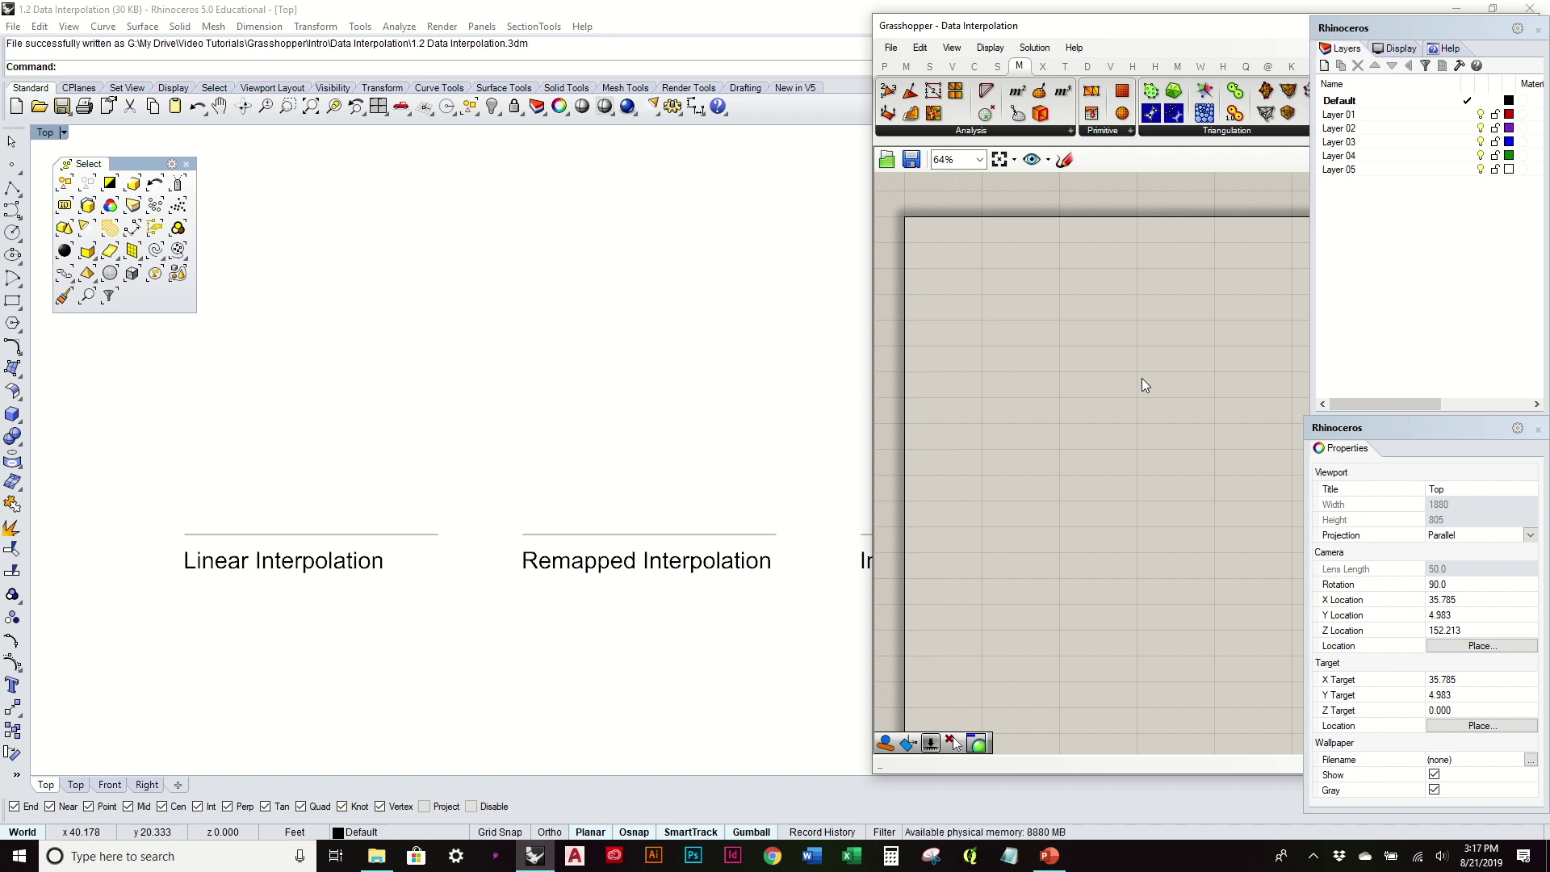
Check the Linear Interpolation line in Rhino, then bring up Grasshopper's Params components
left_click(406, 534)
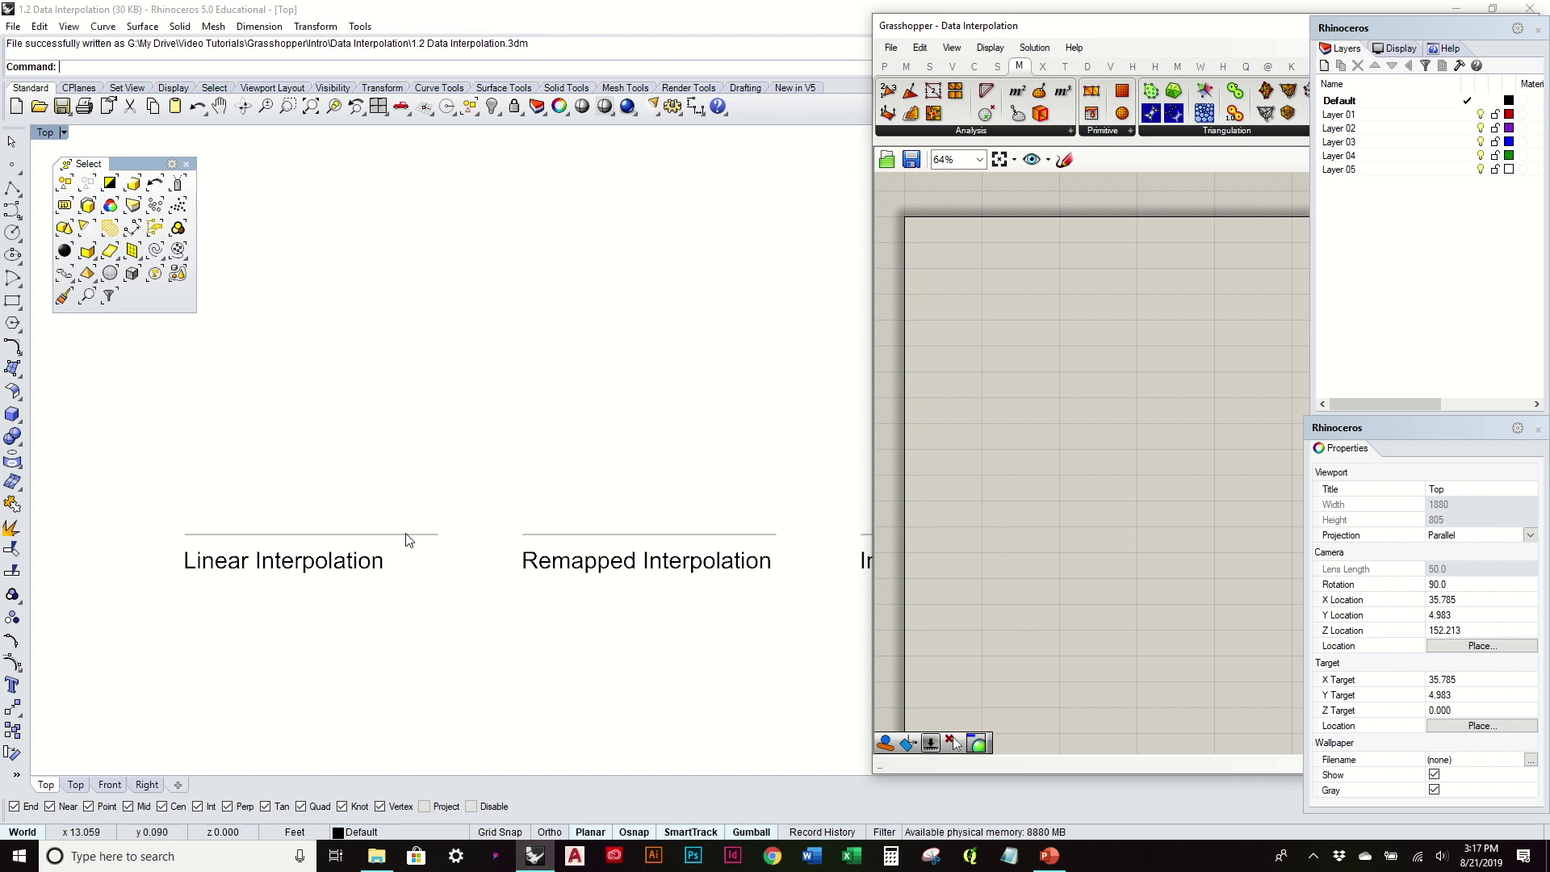
key("Escape")
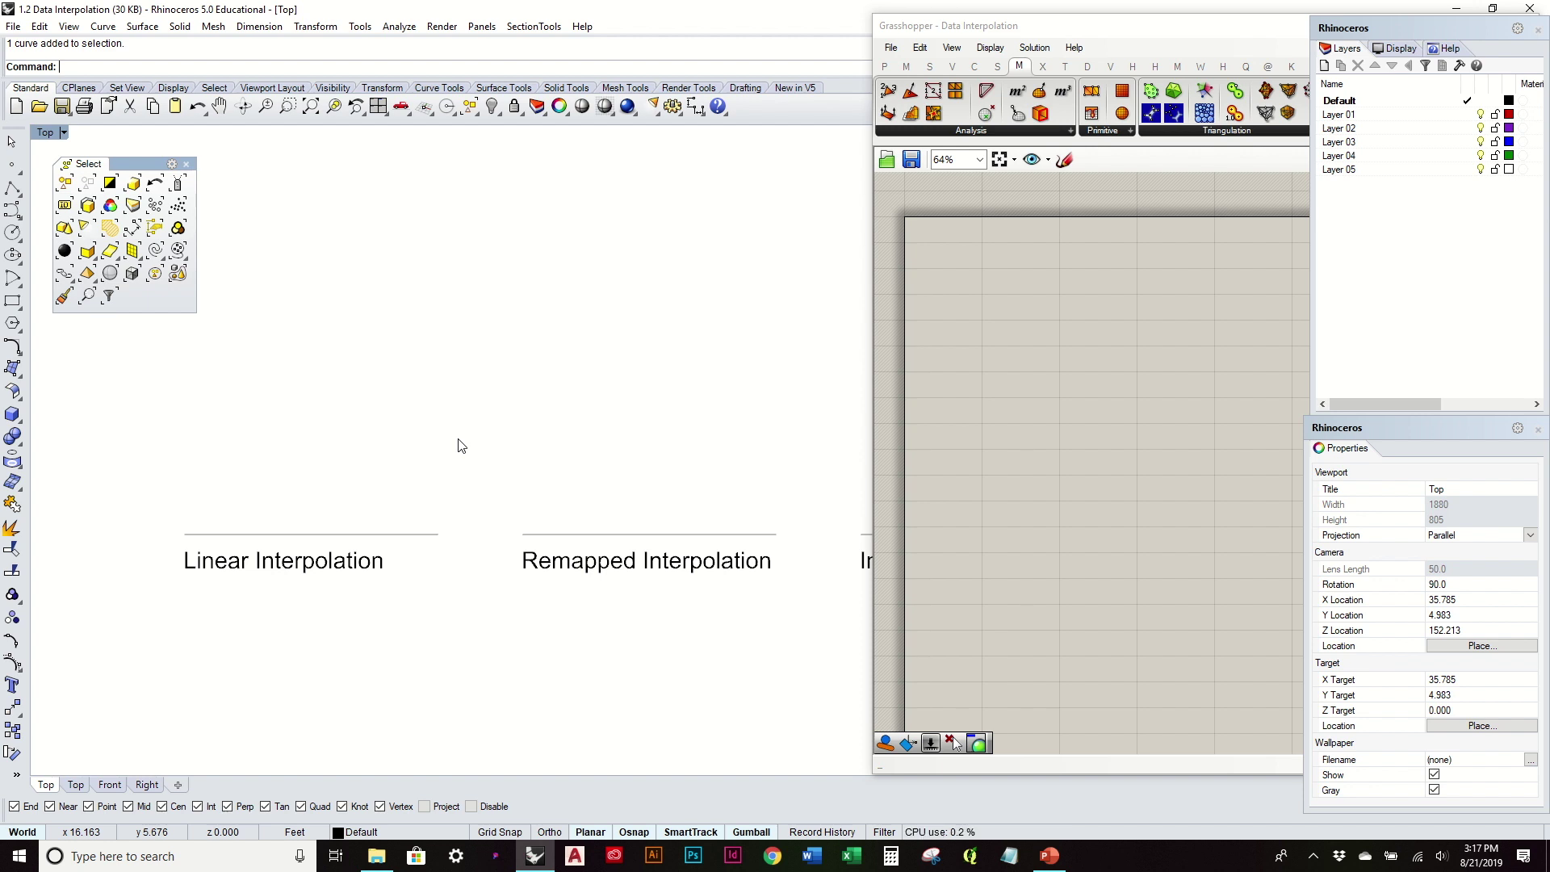
scroll(429, 412, "down", 4)
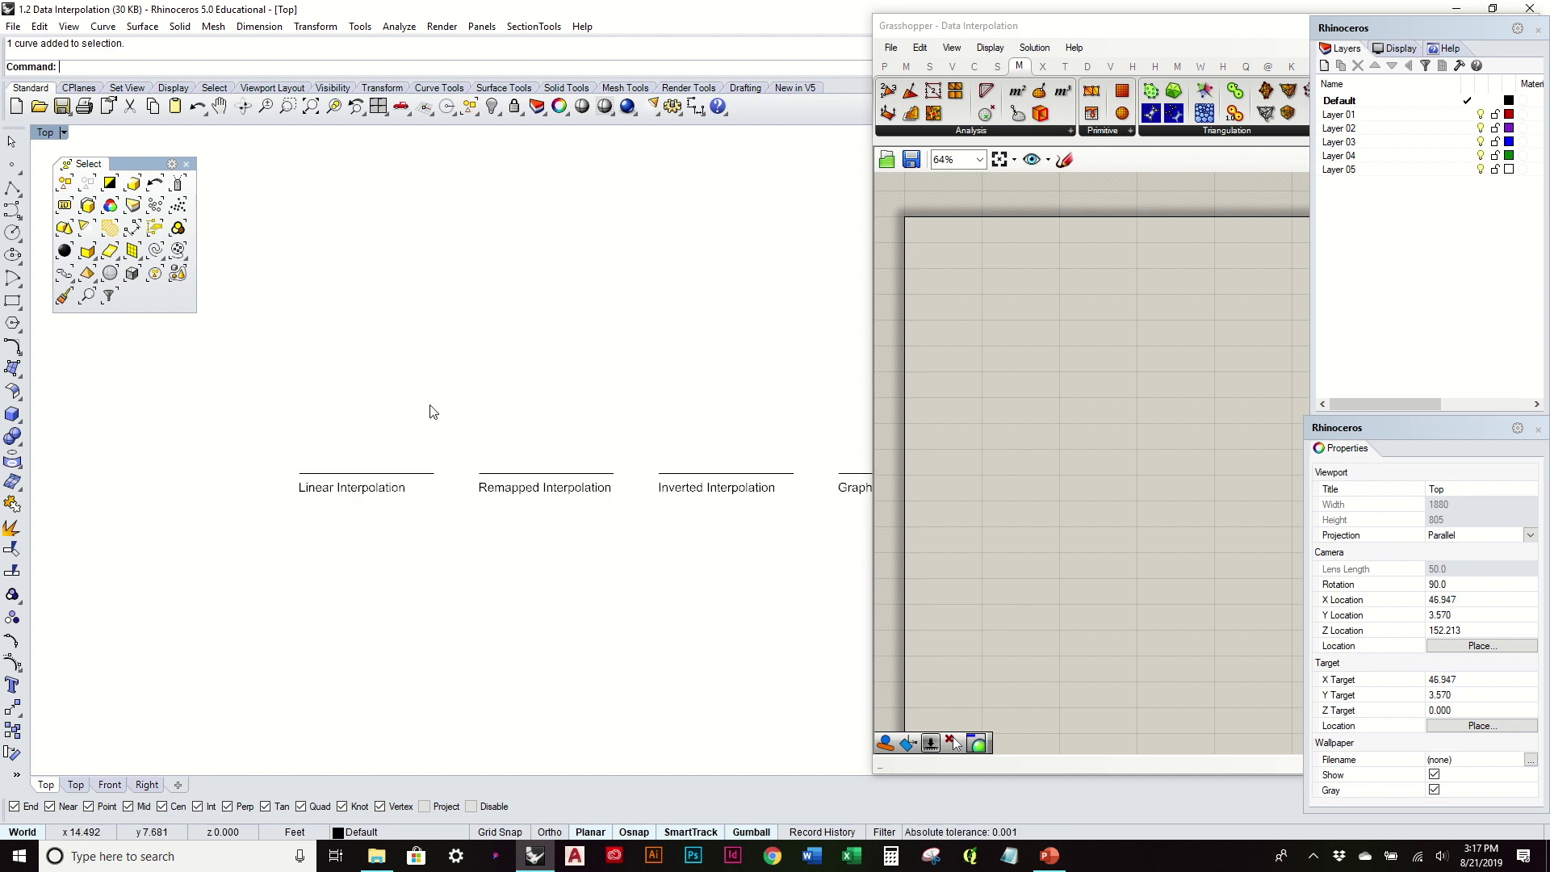
right_click_drag(420, 444, 613, 526)
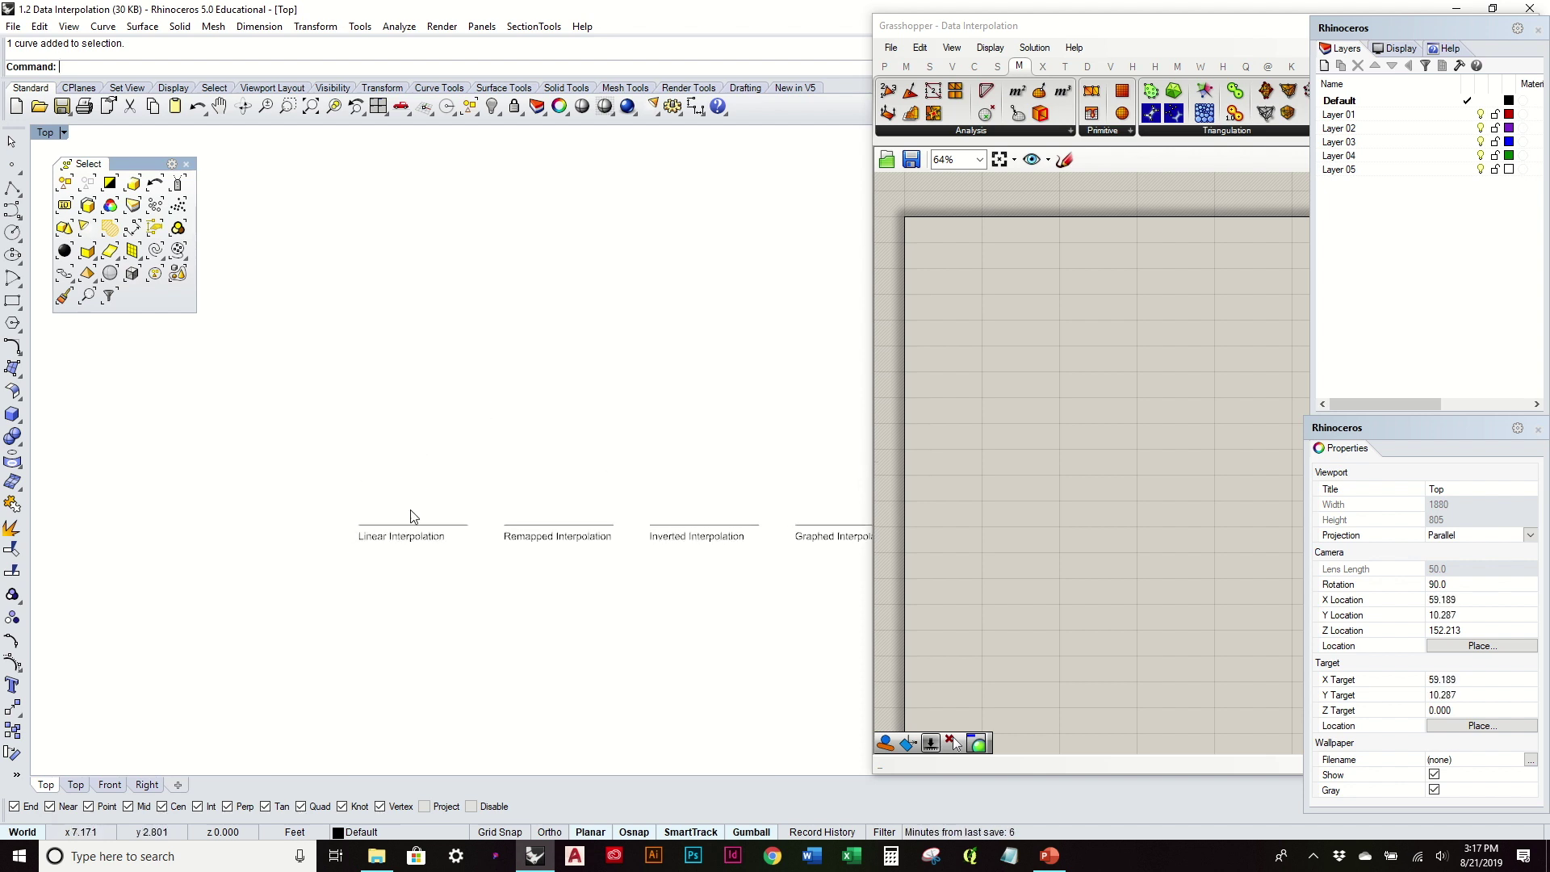
scroll(411, 517, "up", 4)
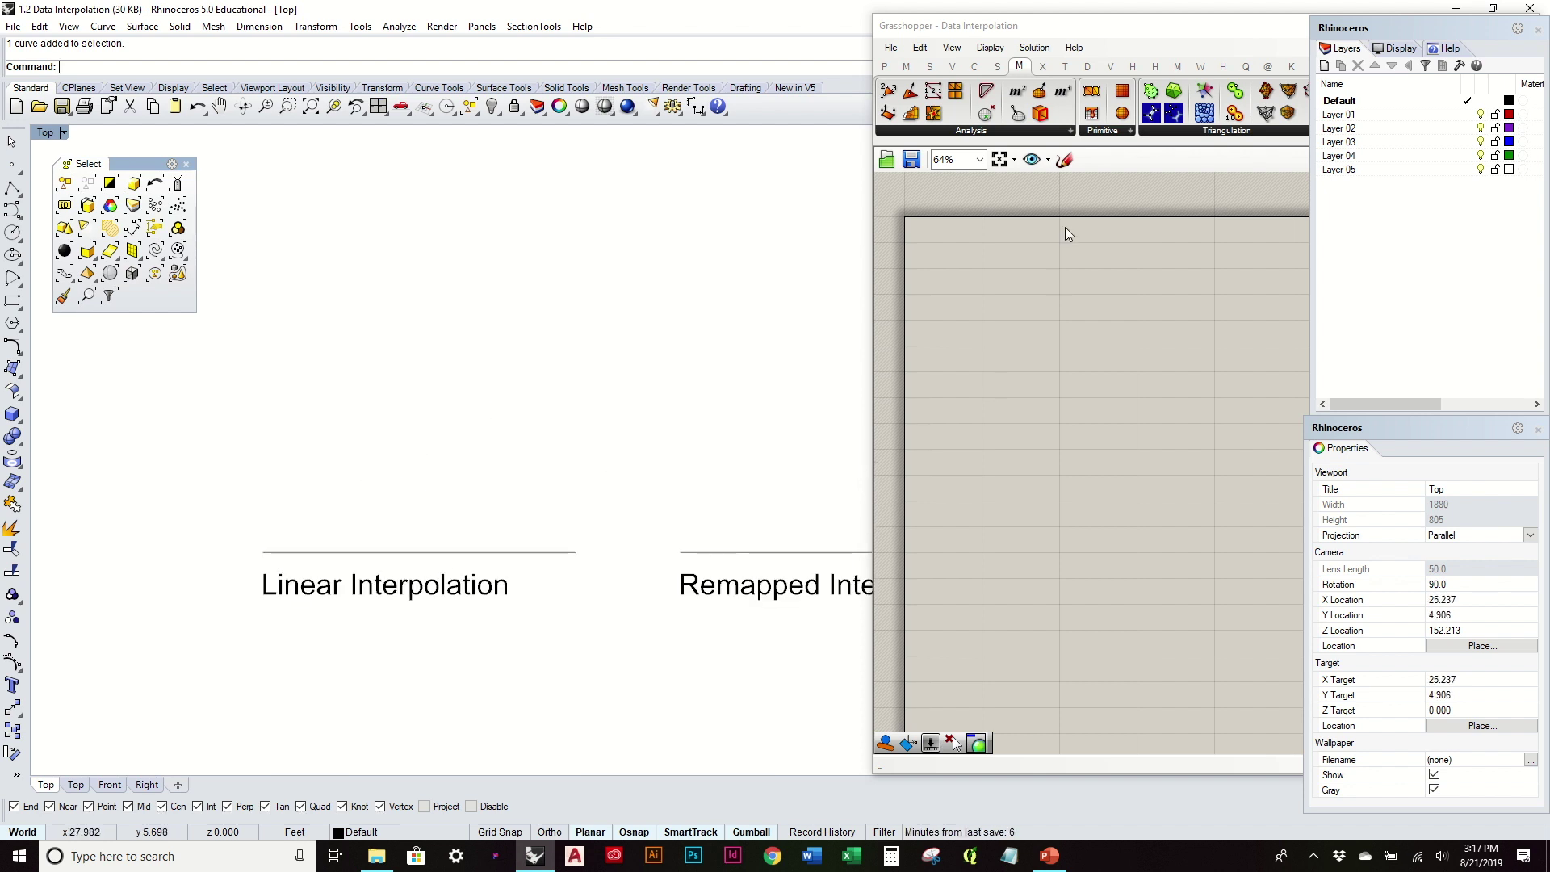
left_click(885, 66)
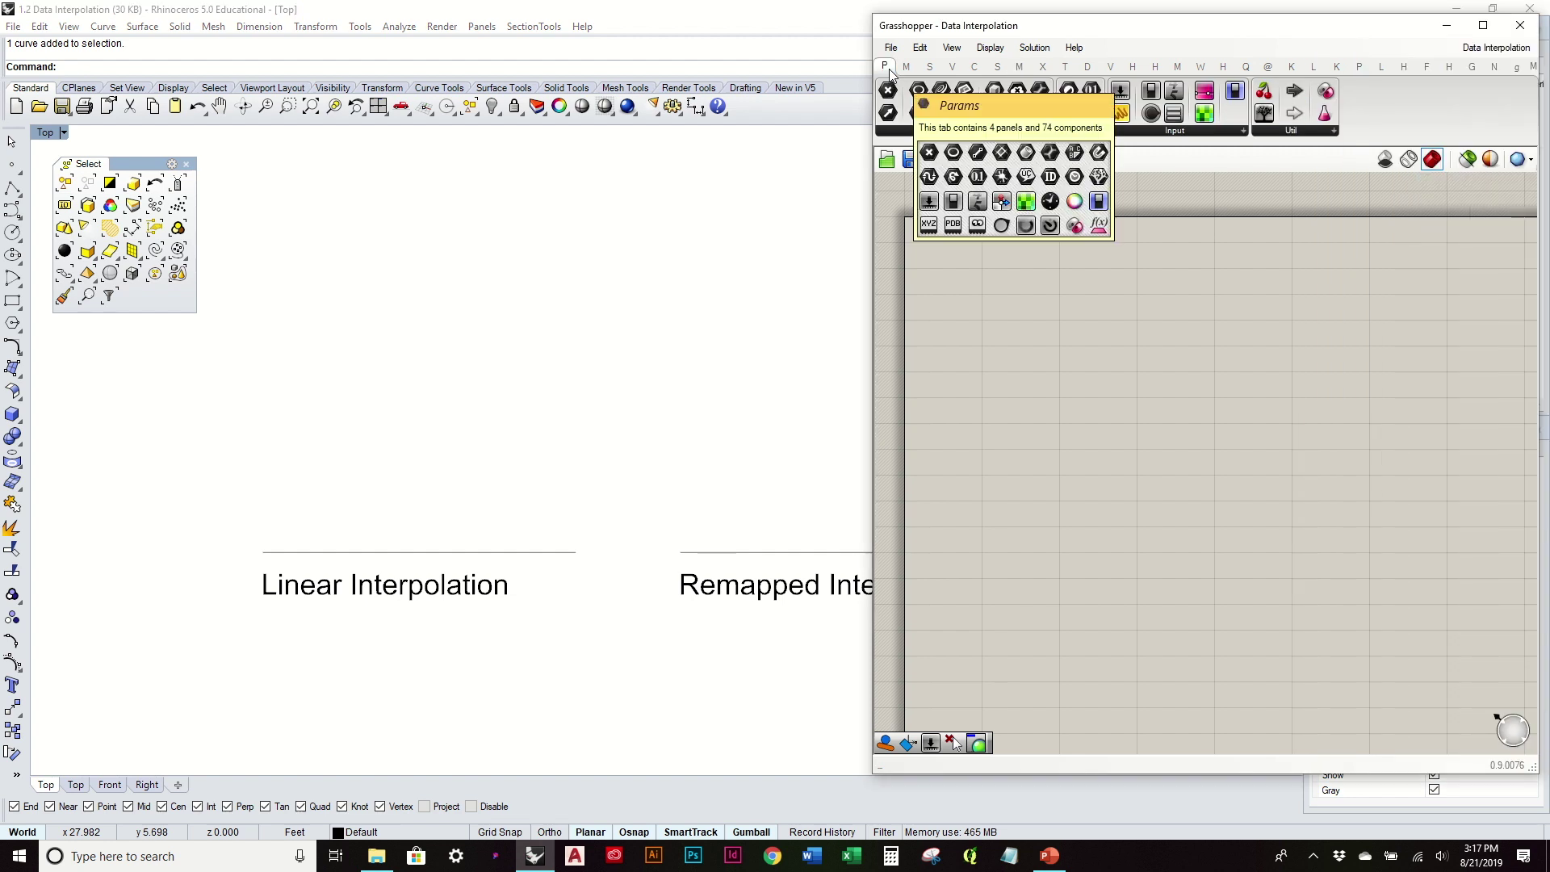
Add a Curve parameter and set it to the Linear Interpolation line in Rhino
left_click_drag(940, 91, 976, 255)
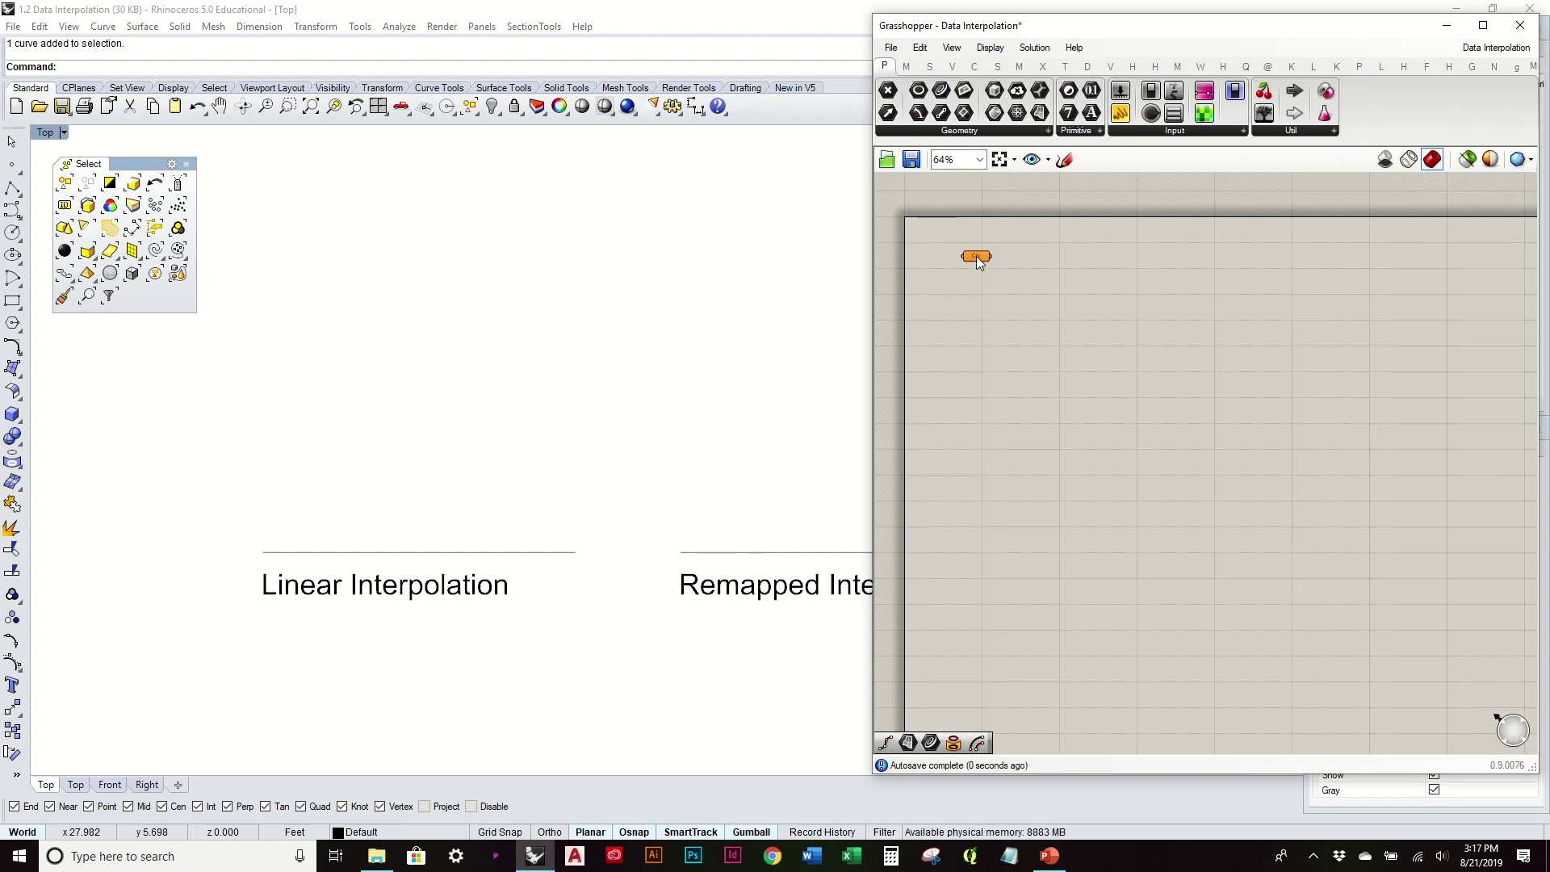
right_click(976, 255)
left_click(1038, 512)
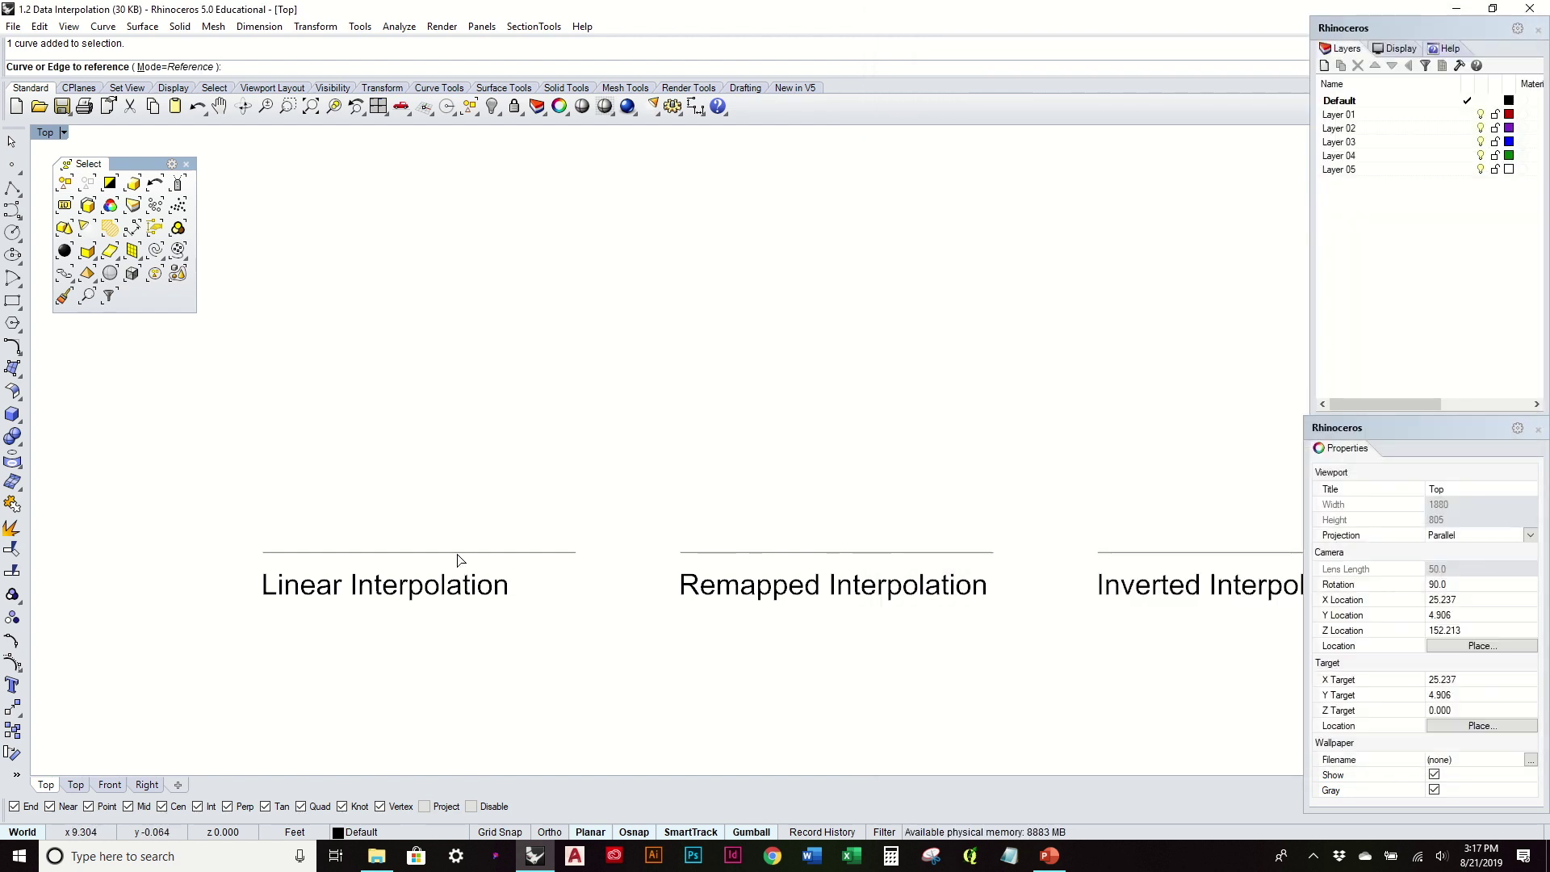
left_click(461, 553)
scroll(969, 247, "up", 5)
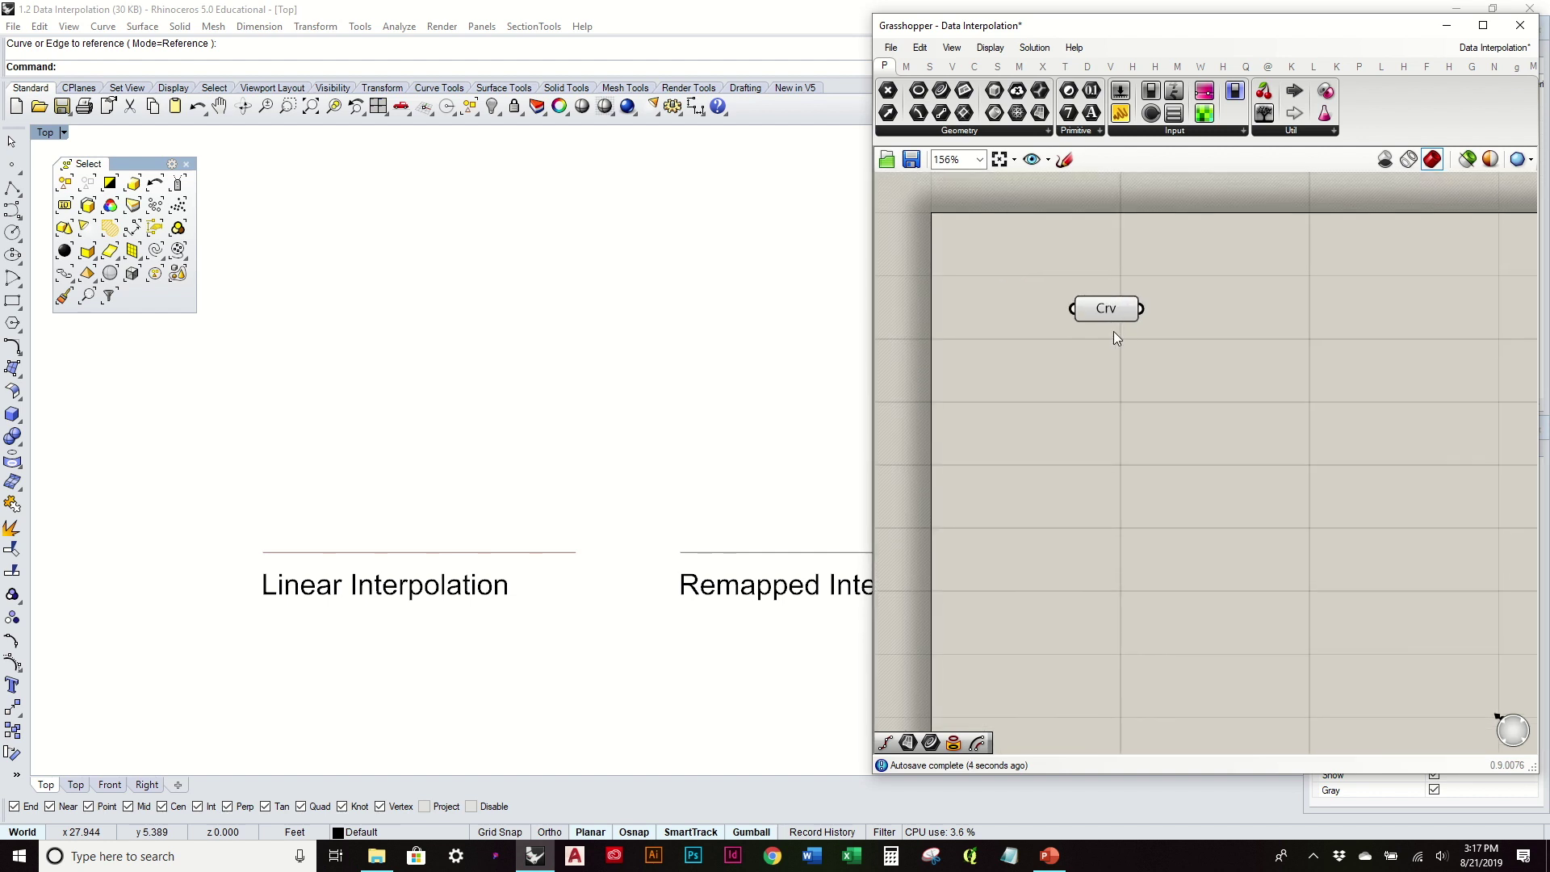
left_click(1060, 380)
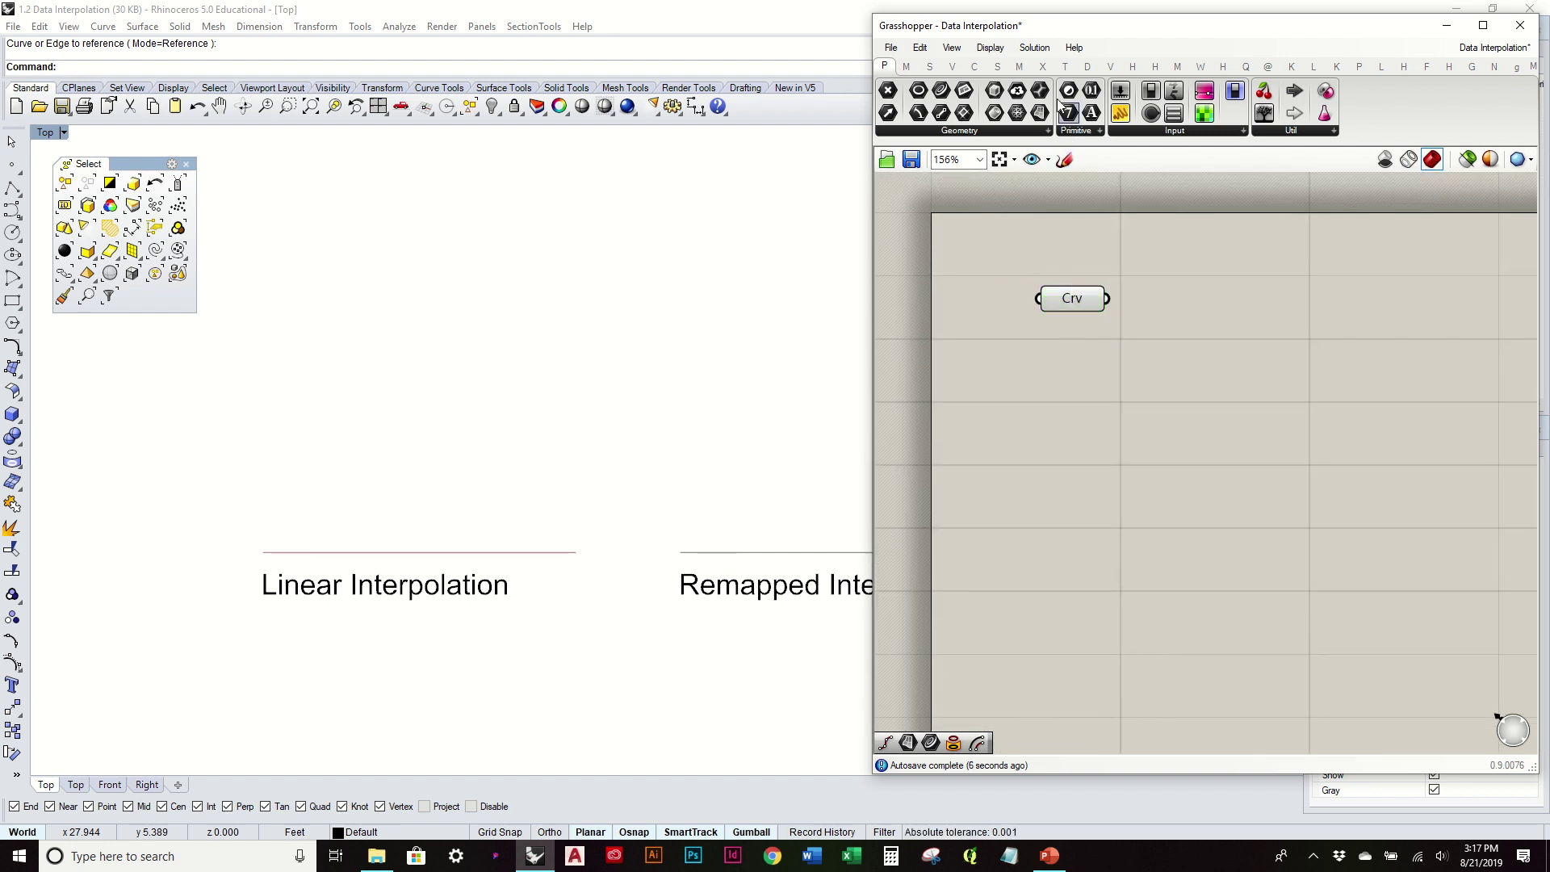
Add a Divide Curve component fed by the Crv parameter
left_click(975, 65)
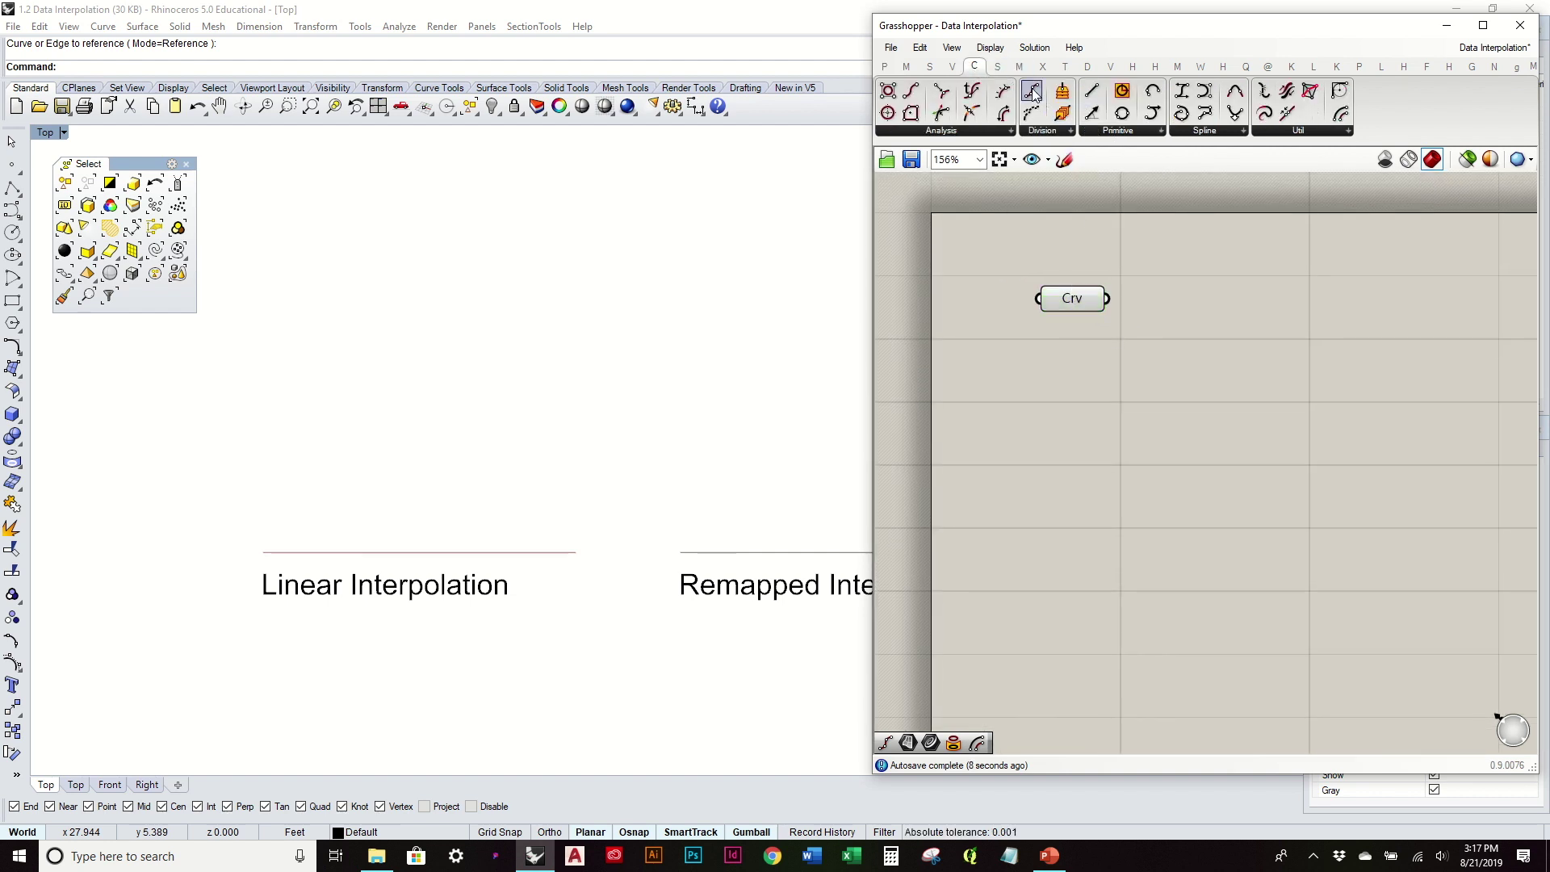
left_click_drag(1032, 91, 1052, 286)
left_click(1080, 305)
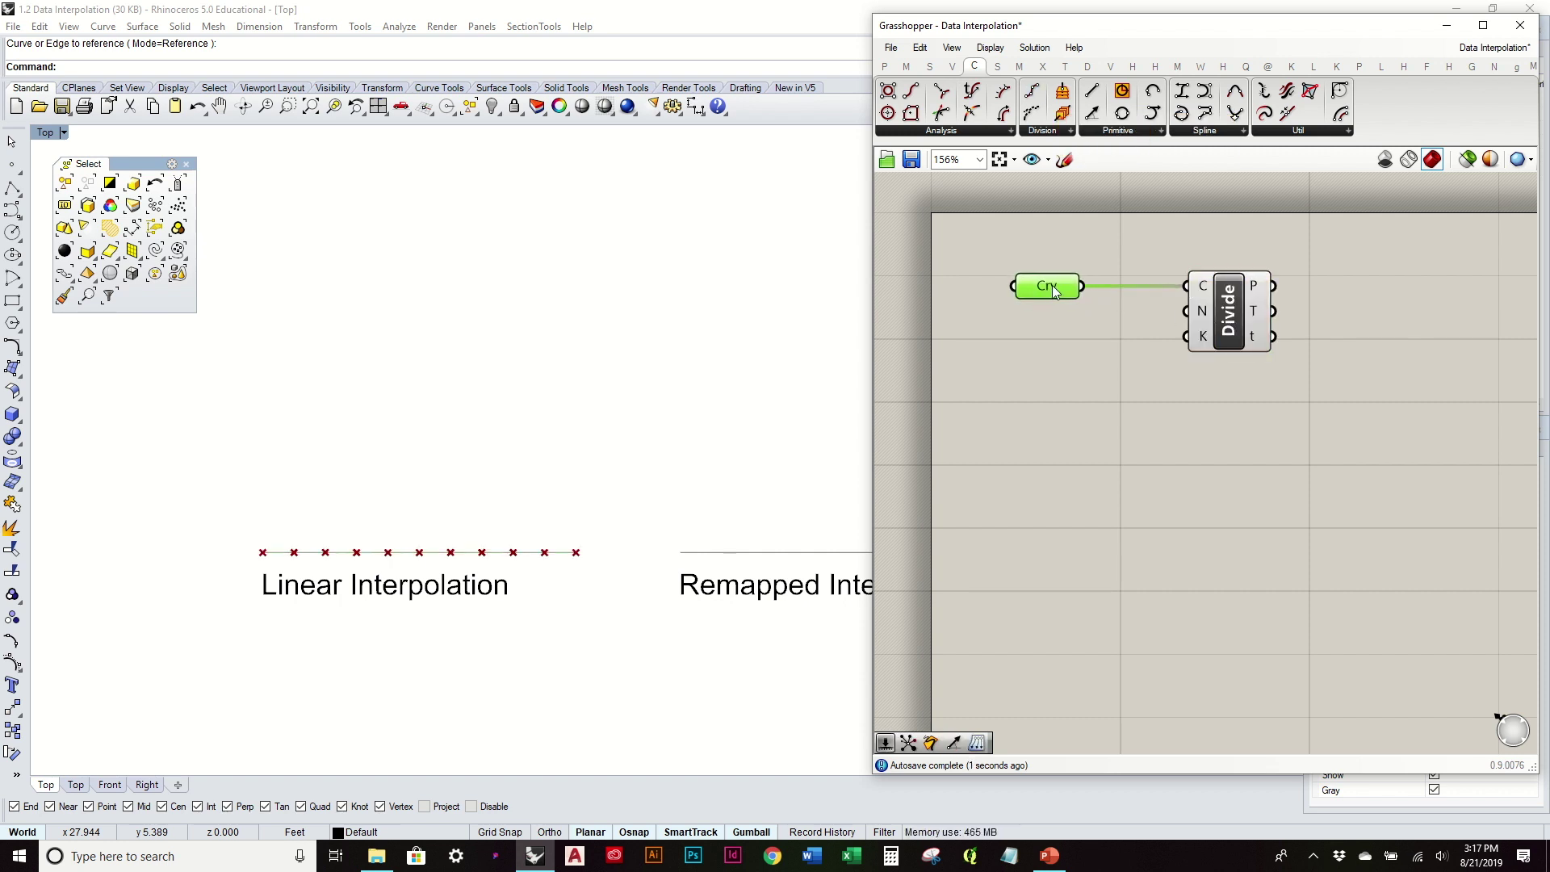
left_click(1027, 420)
Add a number slider set to 15, named Count, driving Divide's segment count N
double_click(1027, 420)
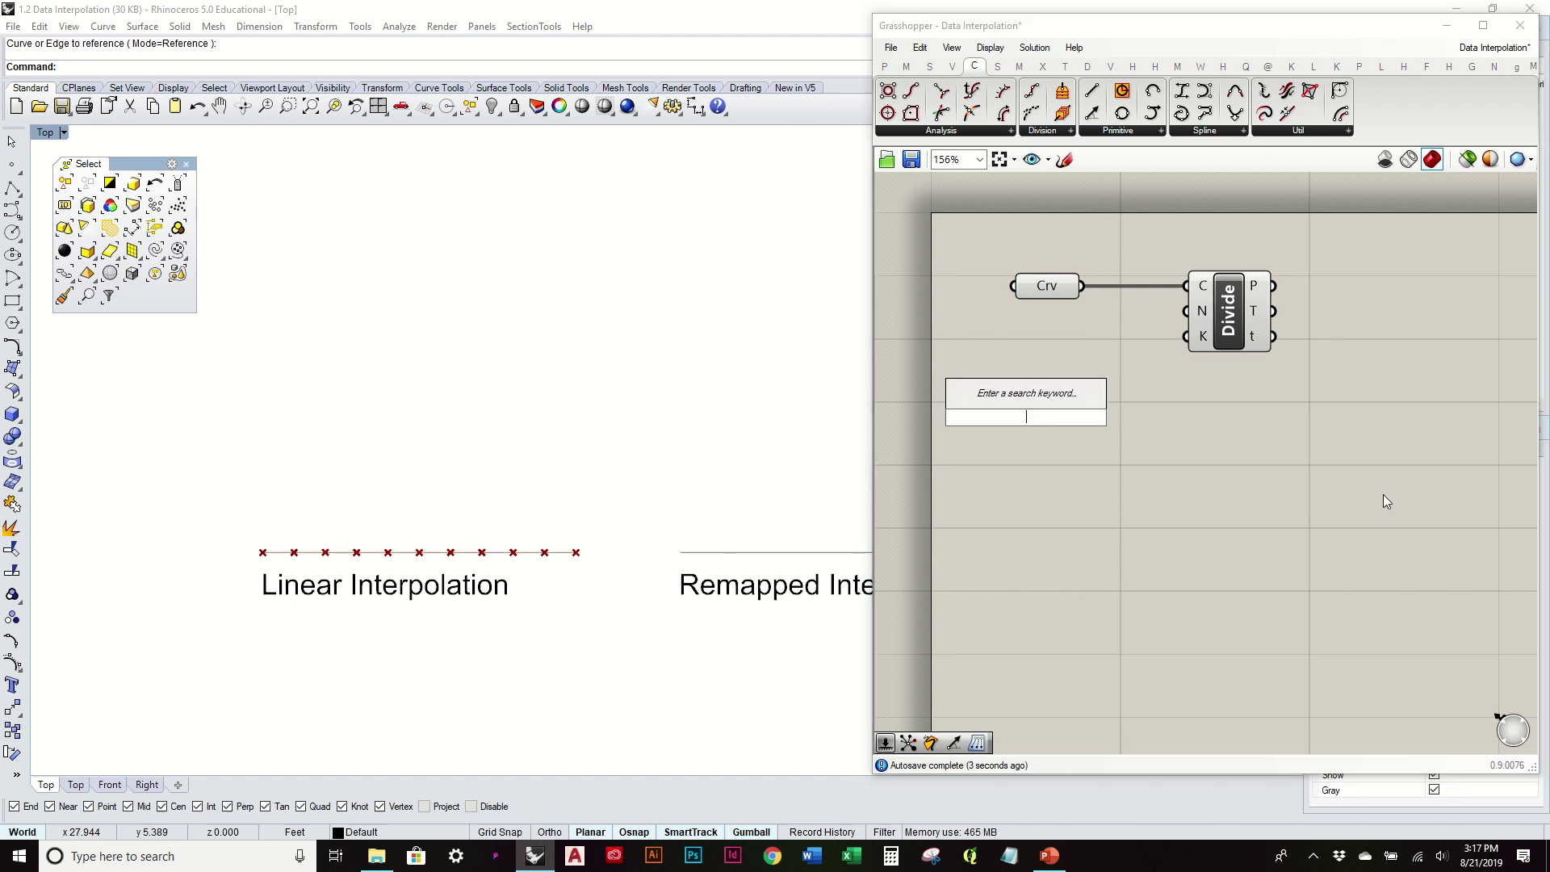
type("15")
key("Return")
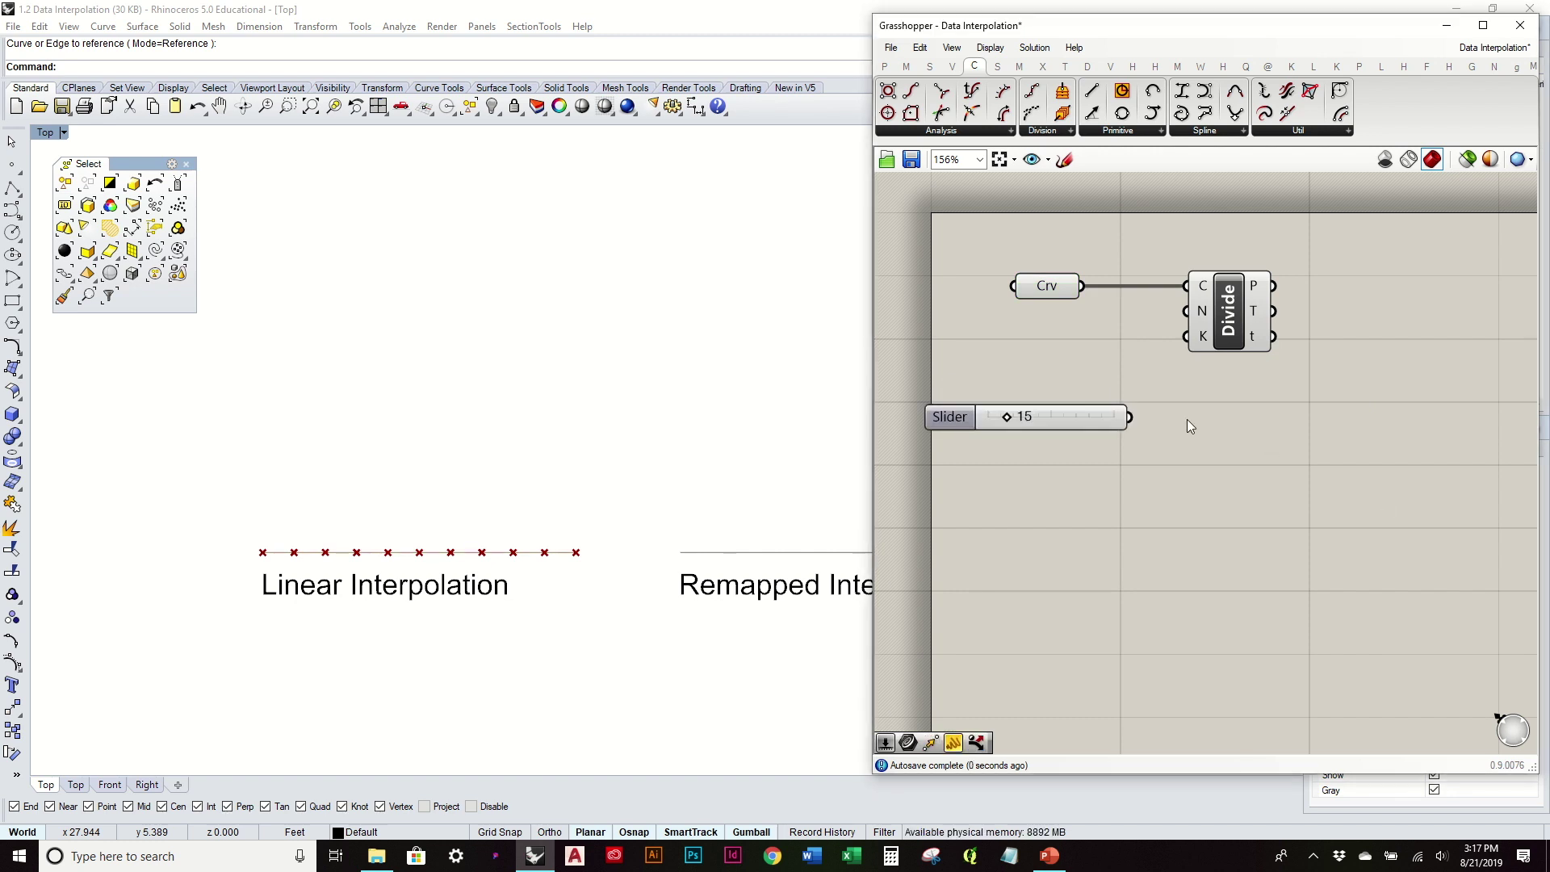
left_click_drag(1131, 418, 1186, 312)
left_click_drag(1078, 424, 1107, 337)
left_click(1132, 399)
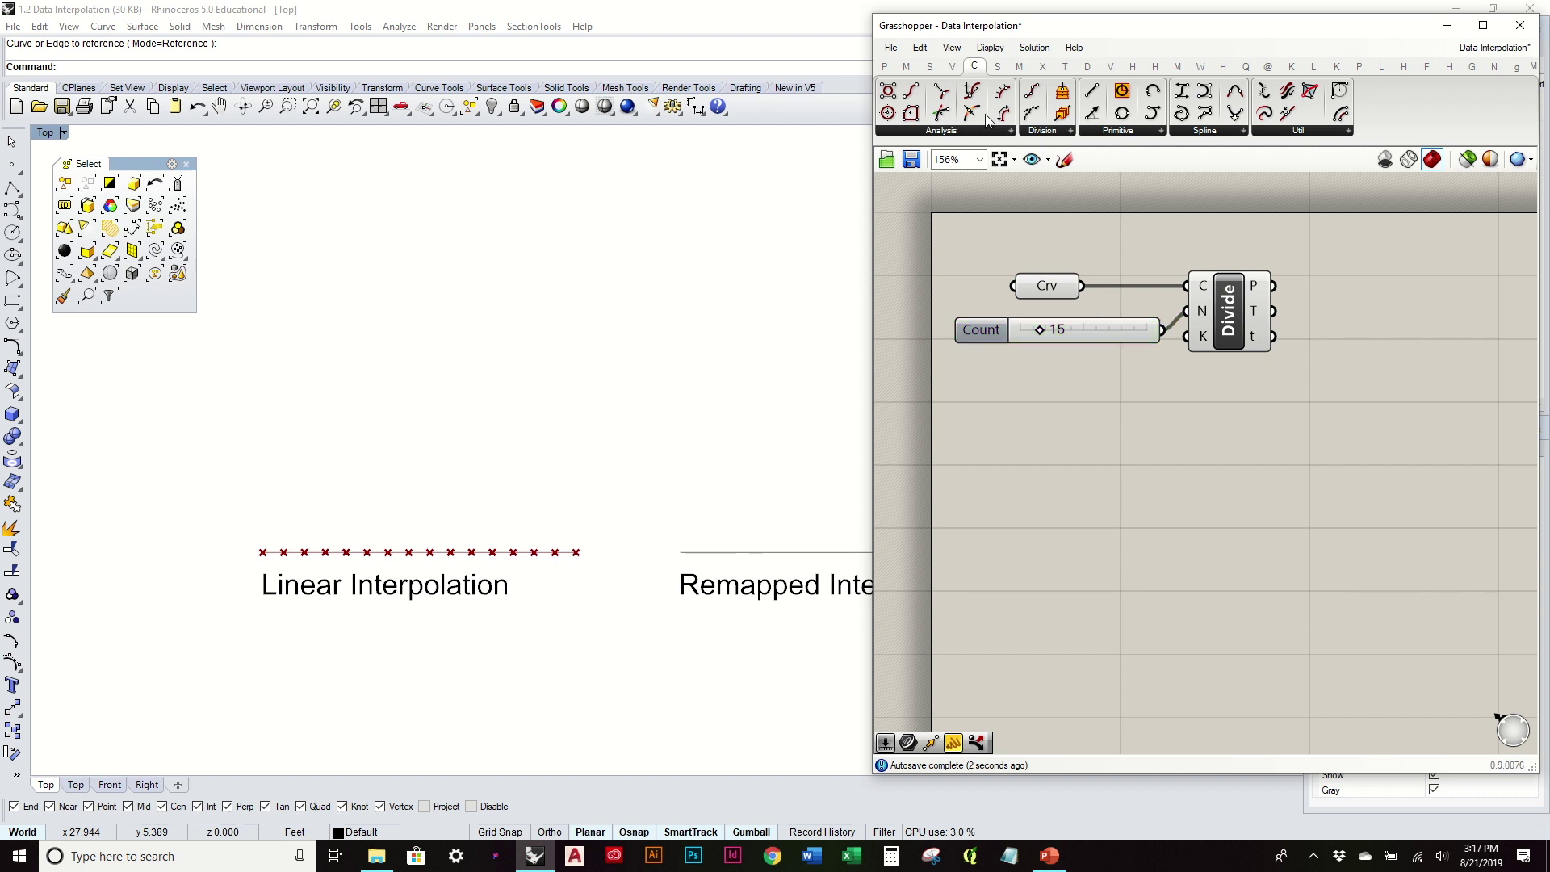
Add a Point On Curve on the Linear line, set to about 0.60
left_click_drag(975, 116, 1169, 497)
left_click_drag(1082, 285, 1181, 504)
right_click_drag(1181, 504, 1106, 514)
left_click_drag(1106, 520, 1140, 482)
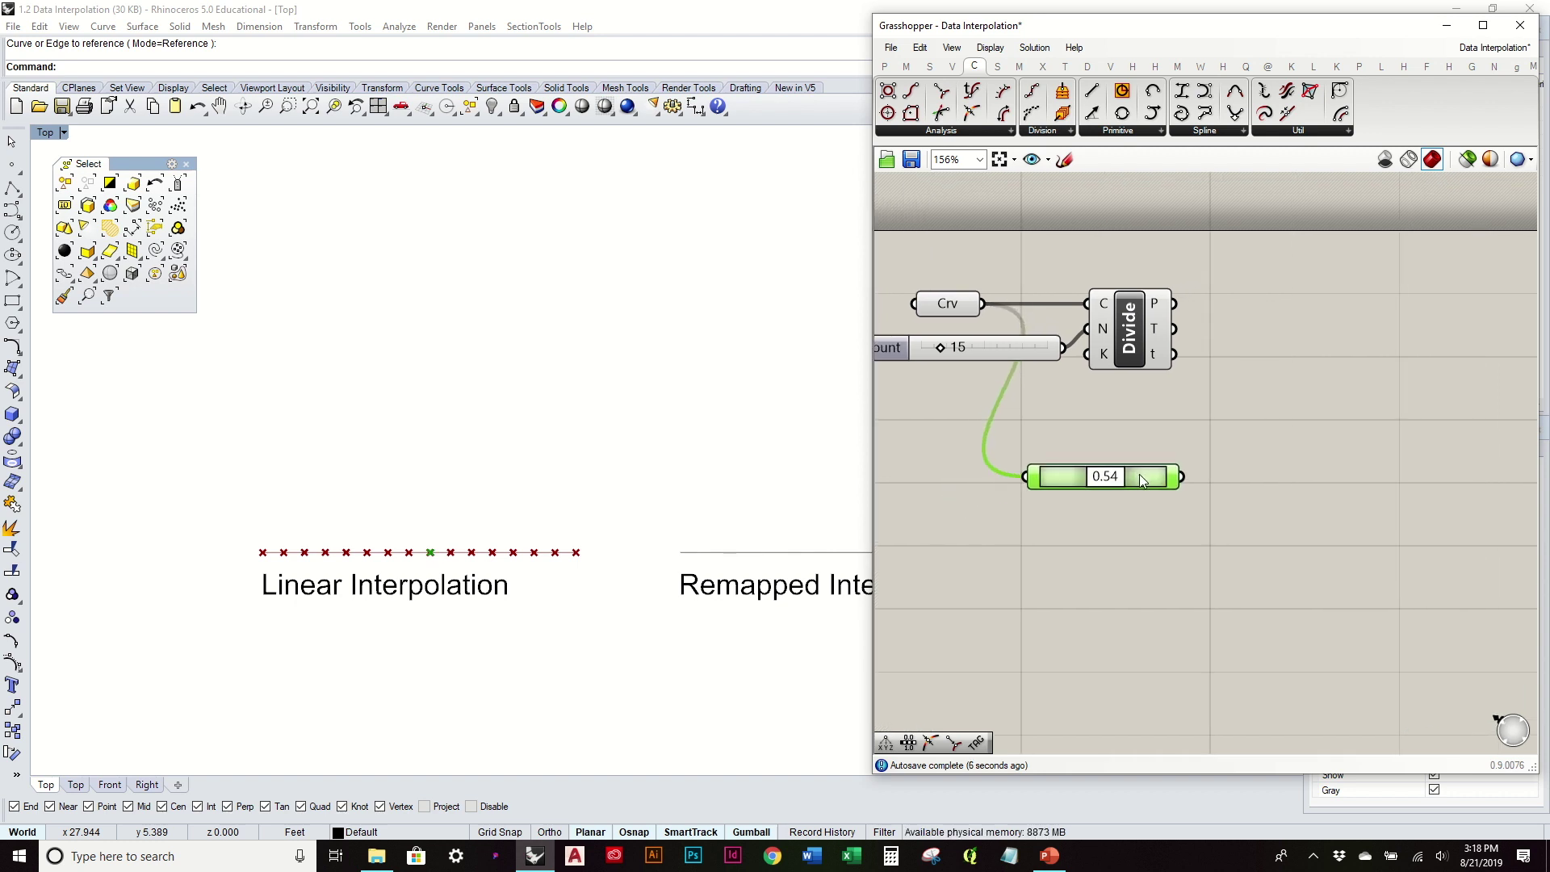
left_click_drag(1105, 482, 1111, 480)
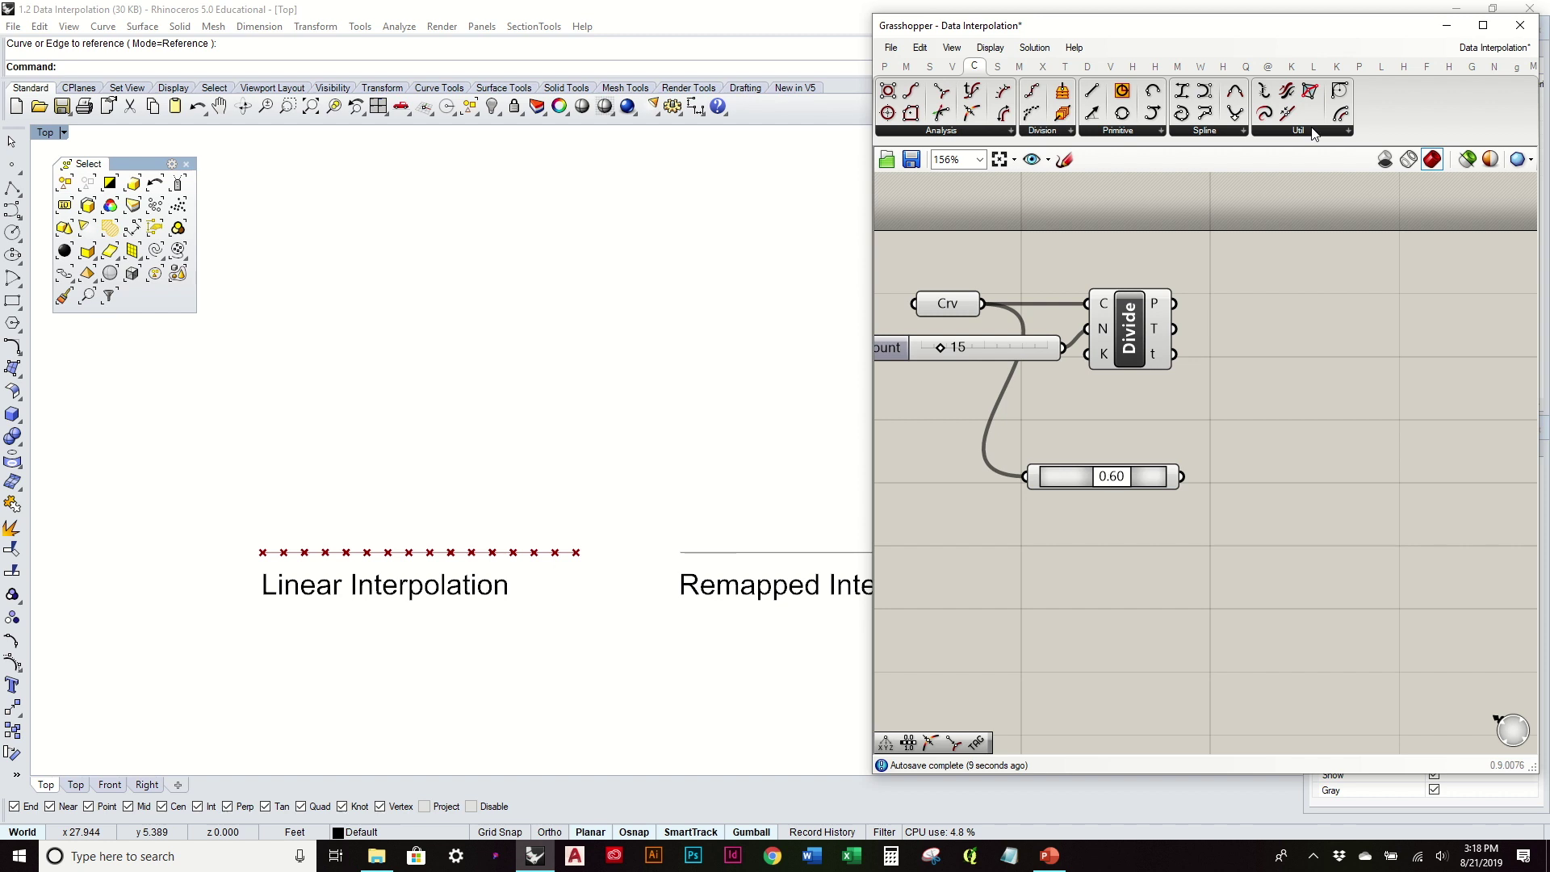
Add a Distance component measuring from the division points (A) to the curve point (B)
left_click(951, 68)
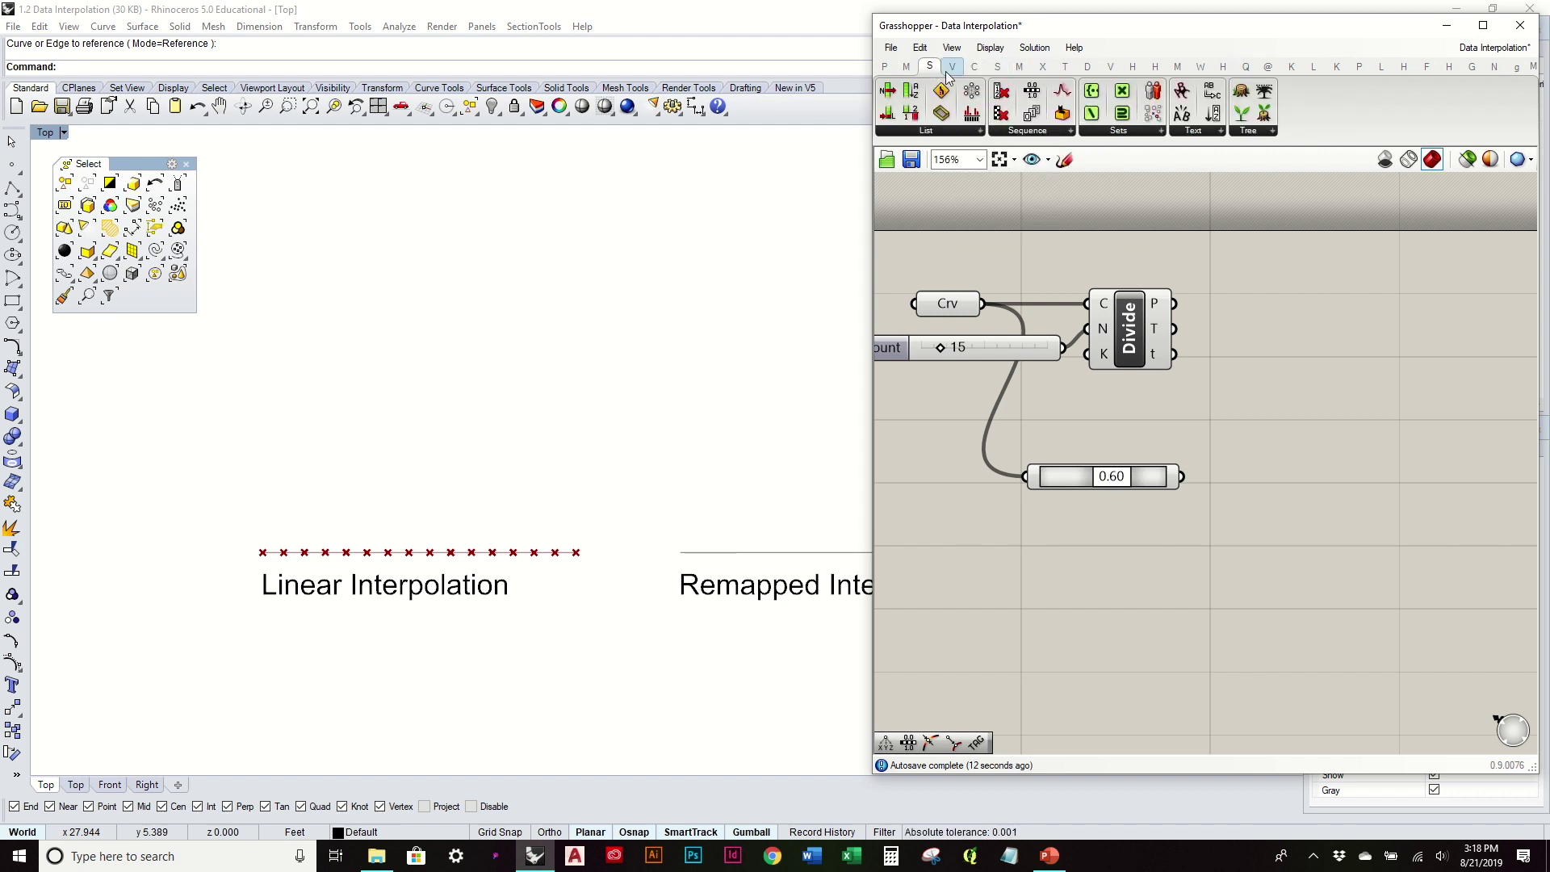
left_click_drag(1129, 91, 1331, 412)
left_click_drag(1175, 304, 1288, 399)
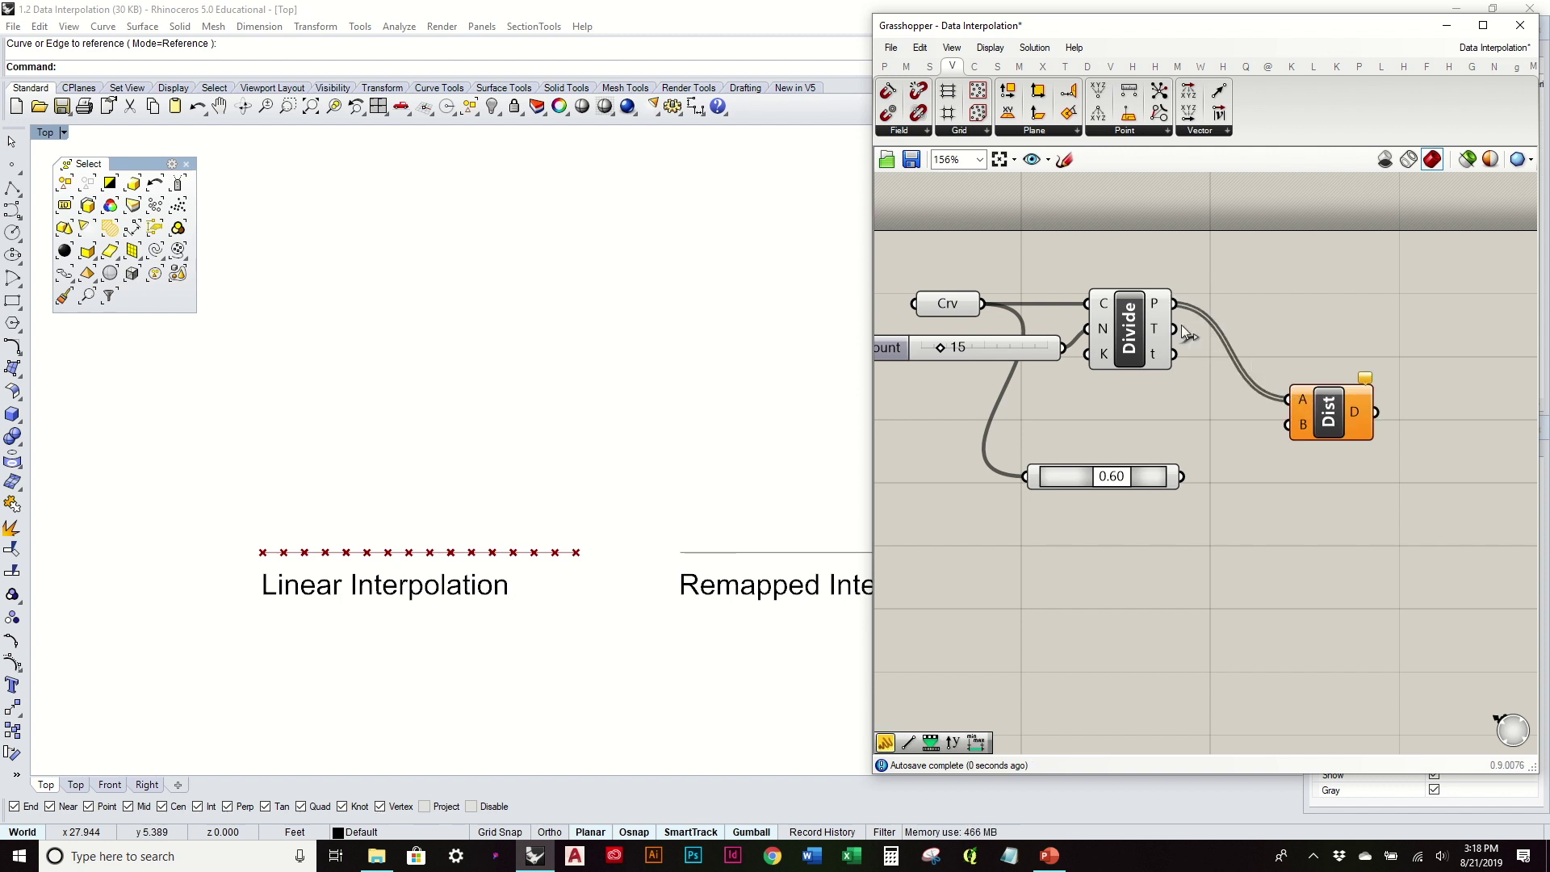
left_click(1148, 305)
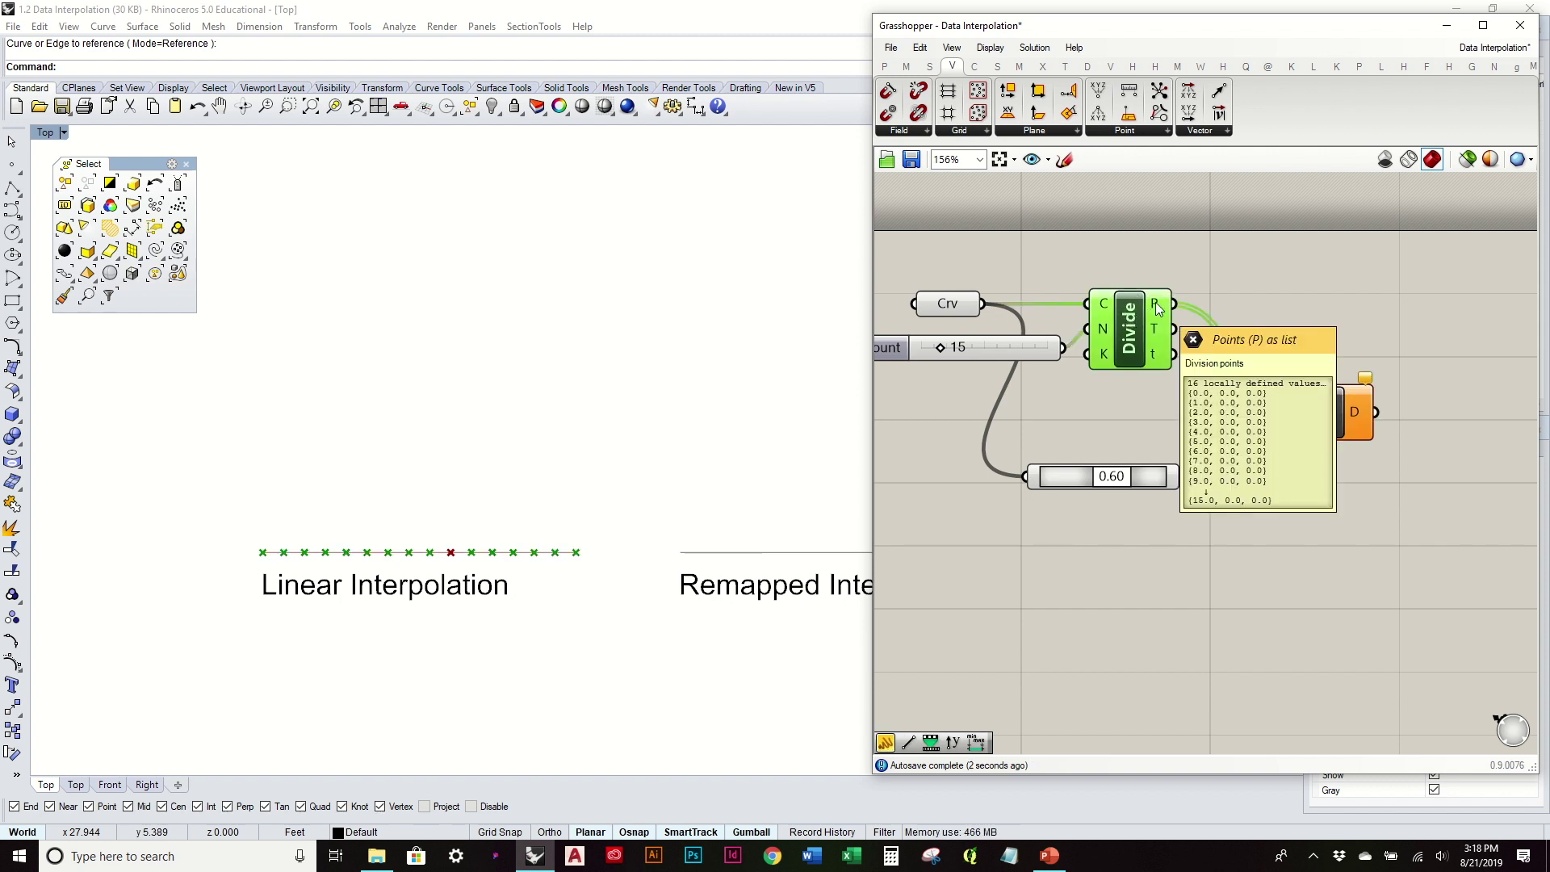
left_click_drag(1183, 476, 1288, 425)
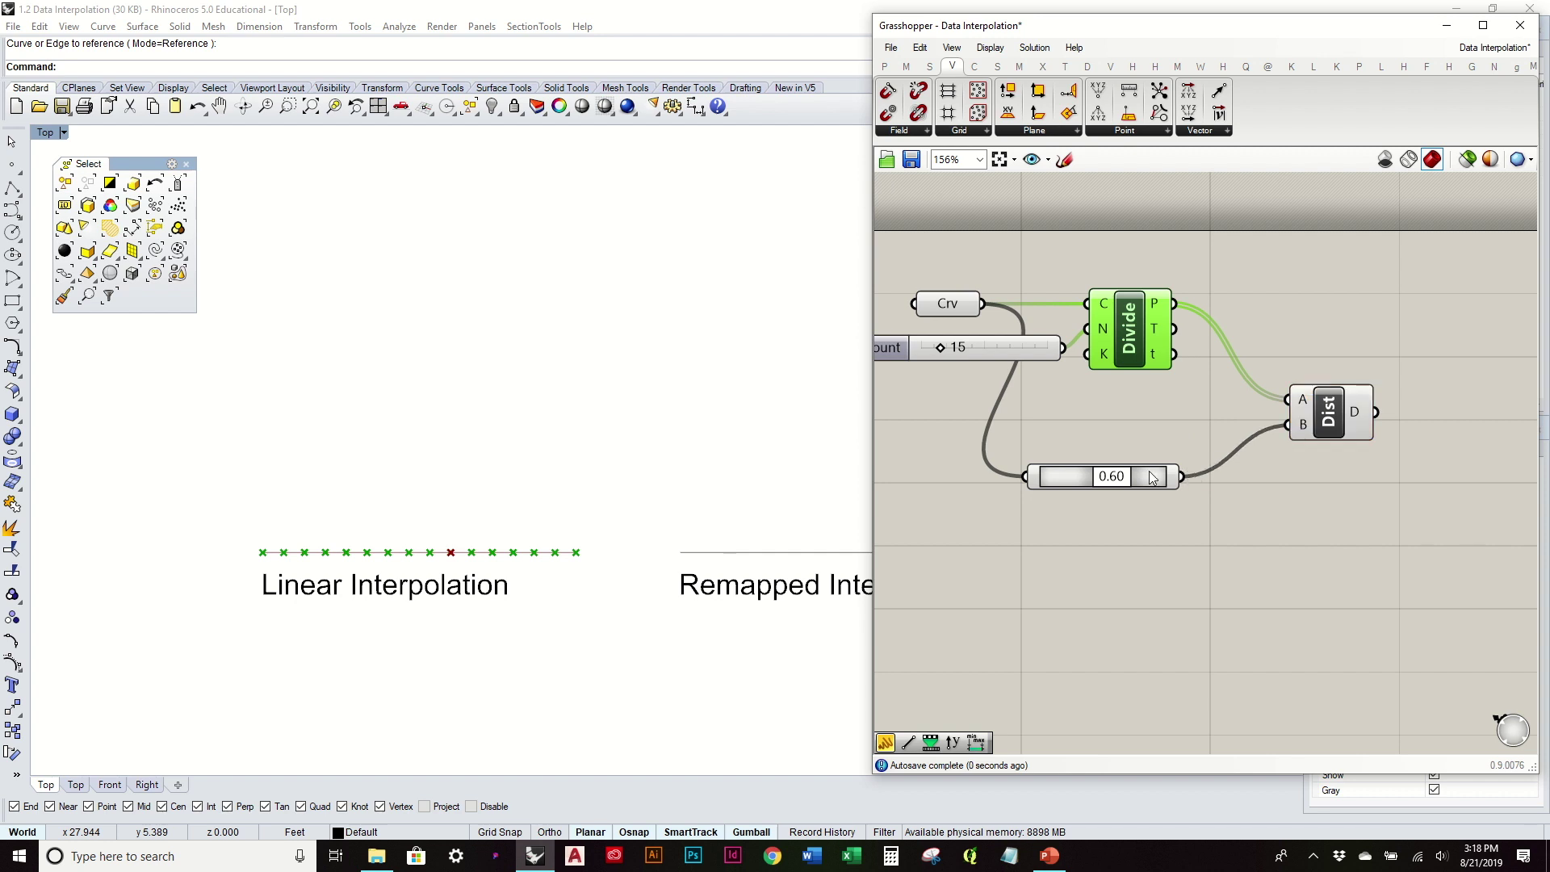
Replace Dist with a Closest Point component fed by the division points and curve point
mouse_move(1121, 483)
left_mouse_down()
mouse_move(1095, 481)
mouse_move(1112, 482)
left_mouse_up()
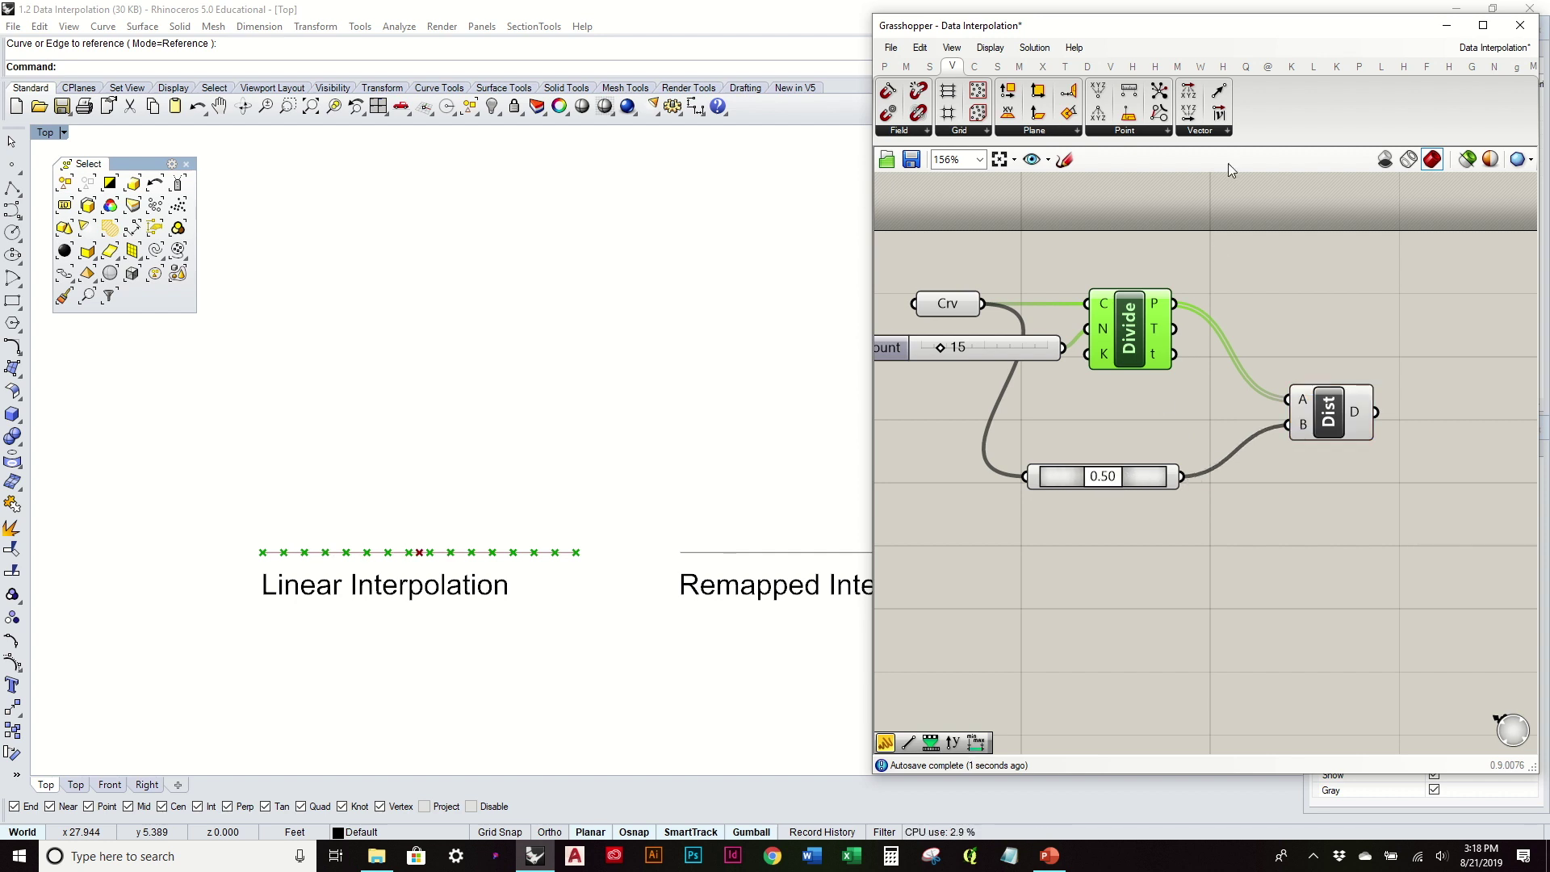
left_click_drag(1168, 106, 1306, 536)
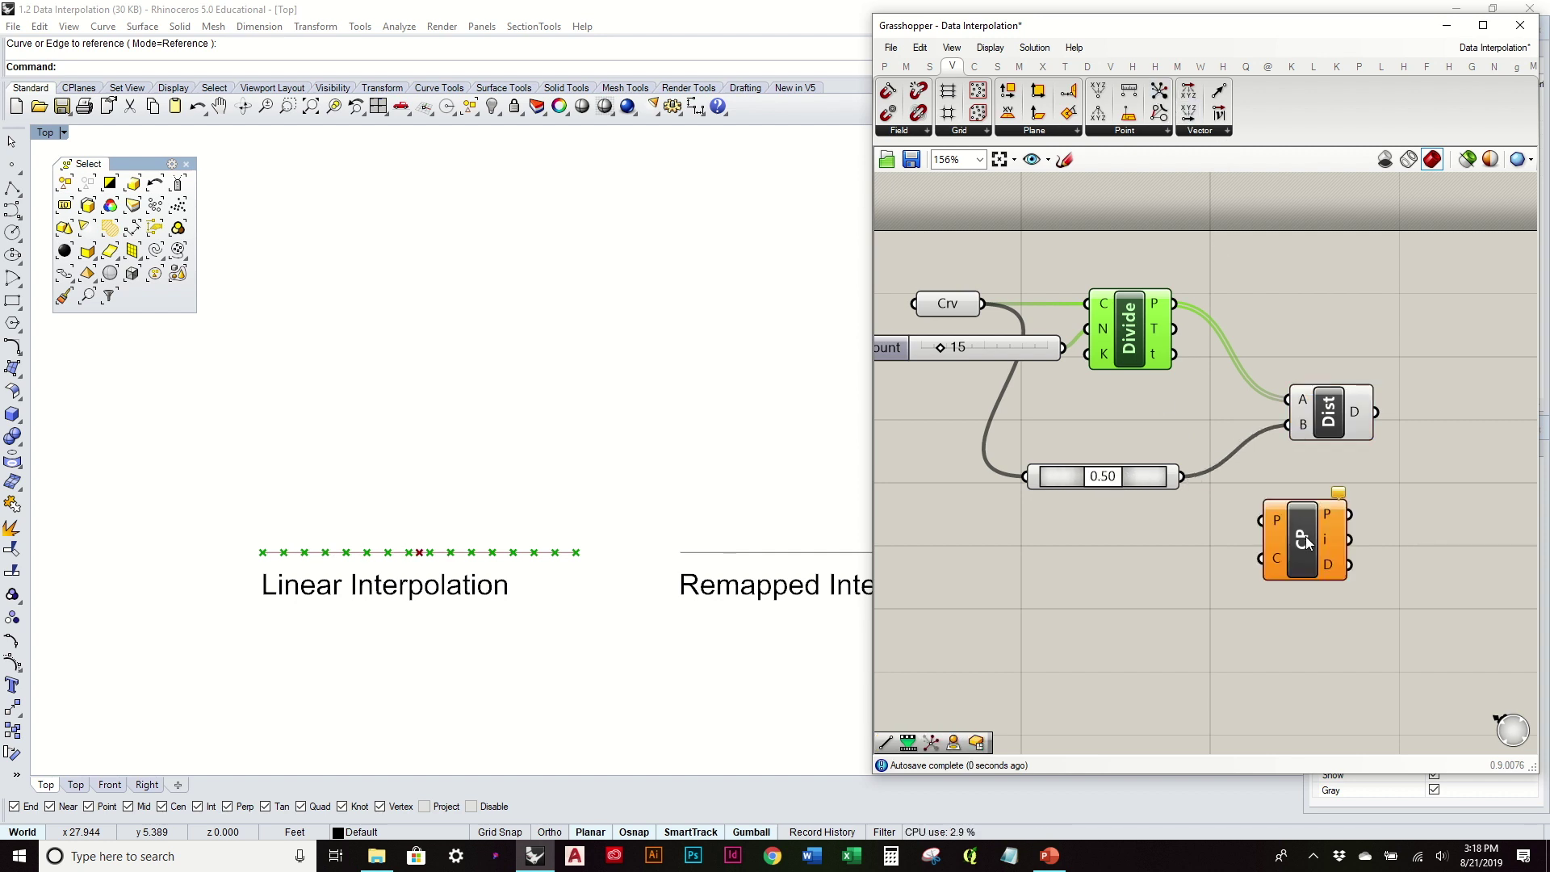
left_click_drag(1175, 304, 1272, 526)
left_click_drag(1183, 475, 1262, 558)
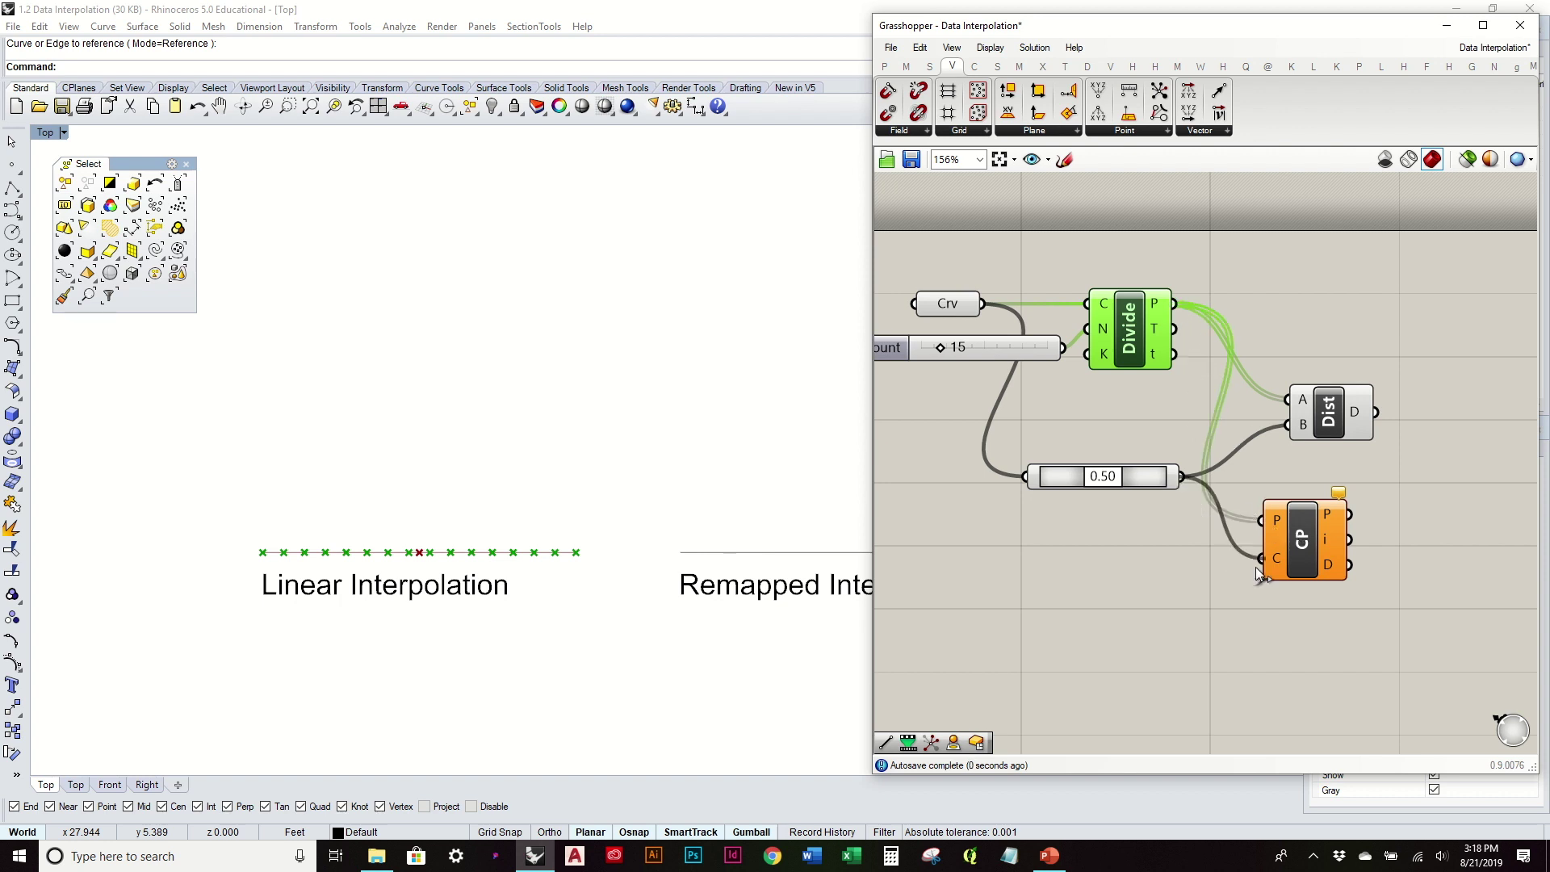
left_click(1332, 424)
key("Delete")
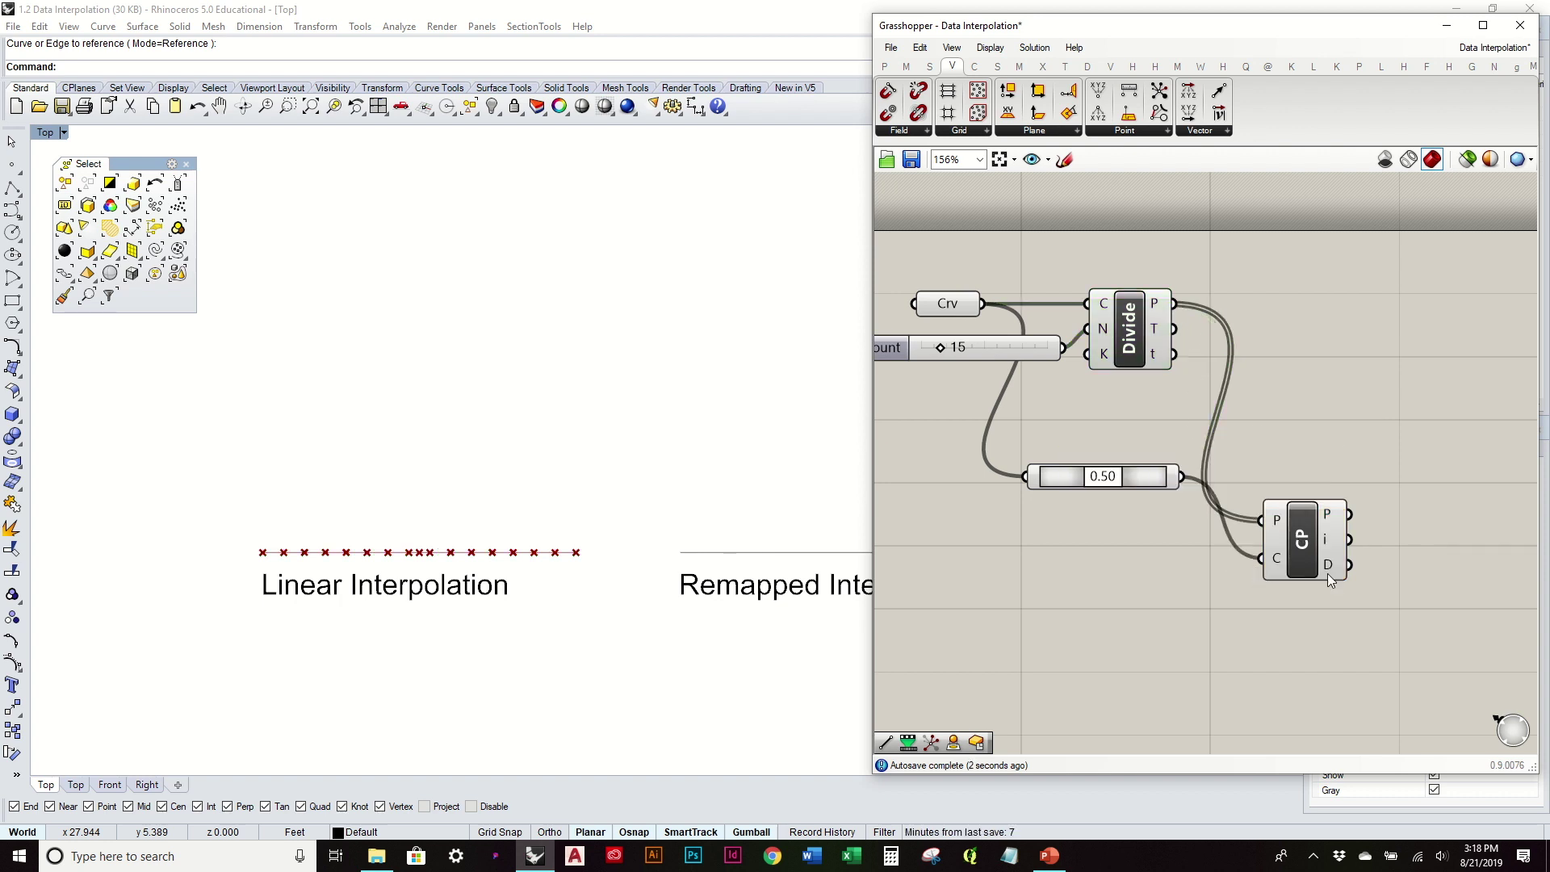
left_click_drag(1317, 538, 1322, 347)
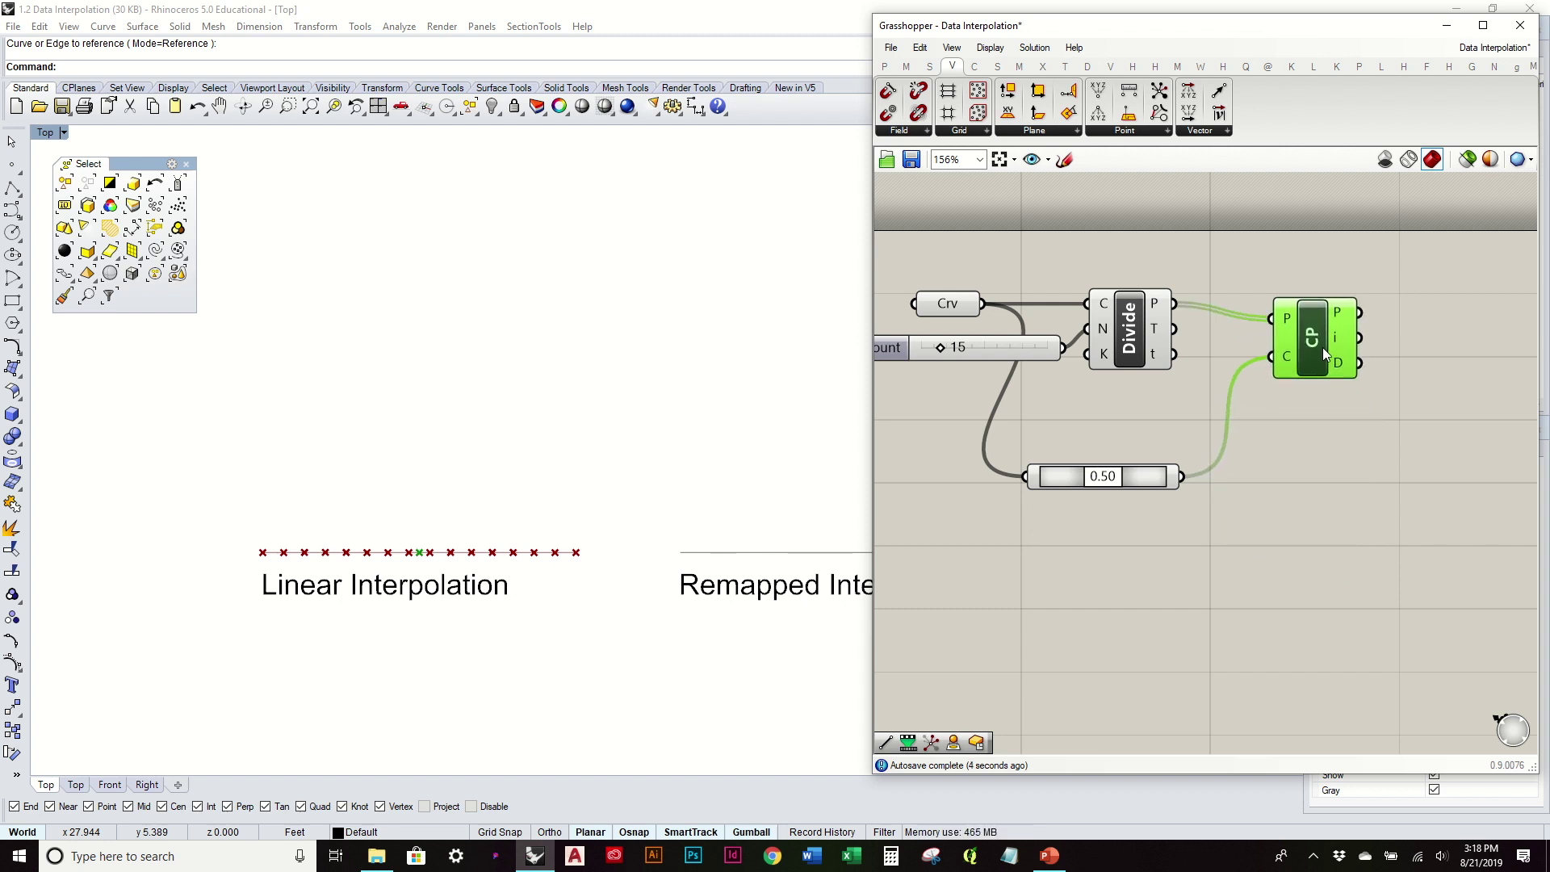
Tidy the component layout and drag the test-point slider to 0.66
right_click_drag(661, 458, 641, 497)
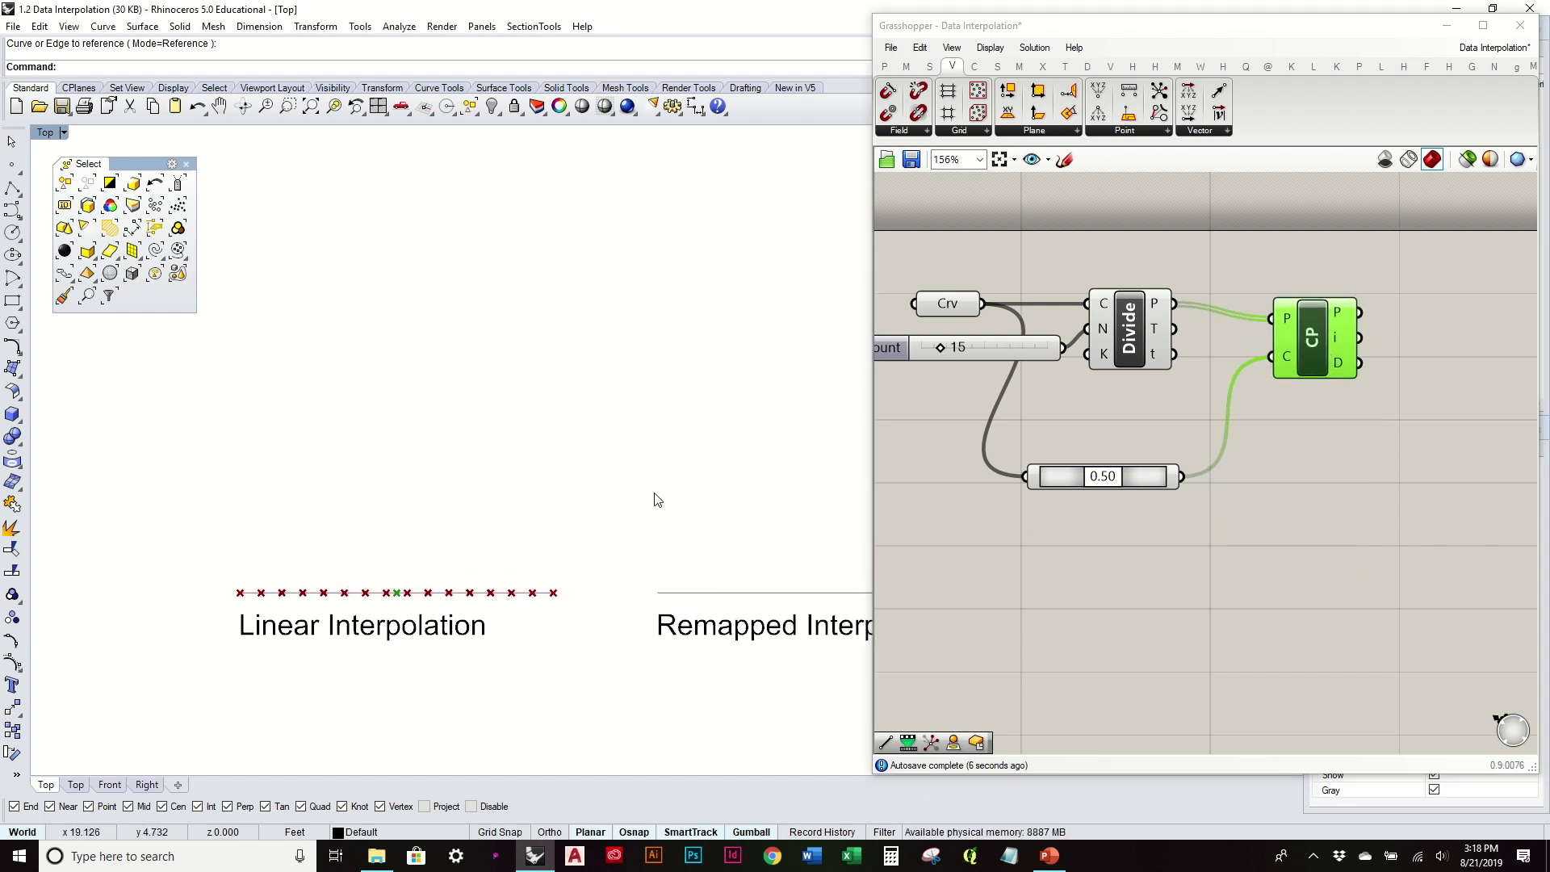
left_click_drag(952, 303, 957, 296)
left_click_drag(1034, 347, 1025, 336)
left_click(961, 300)
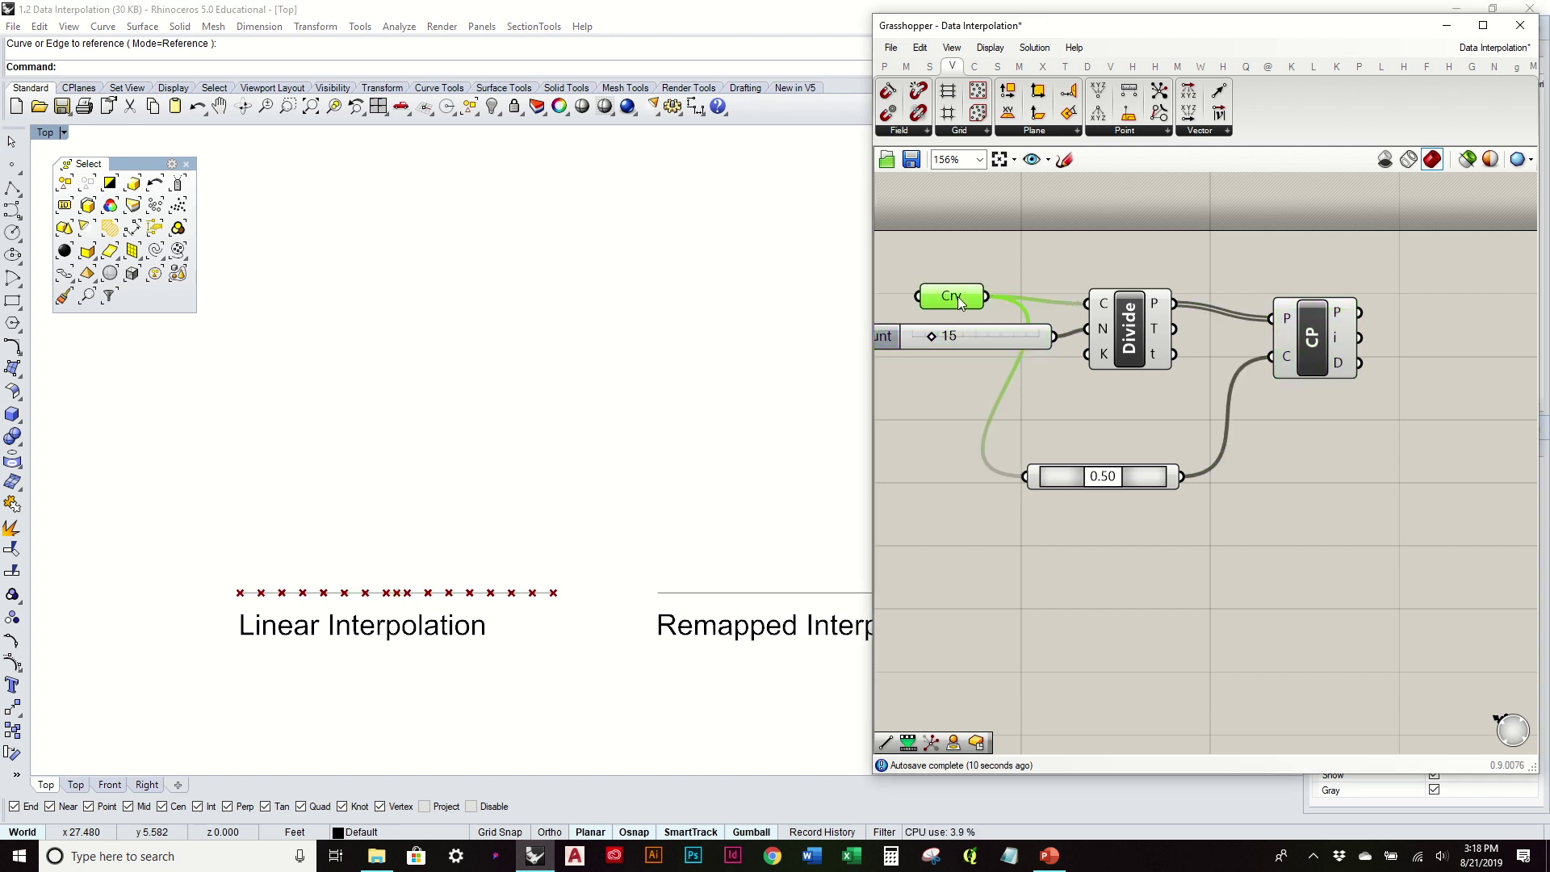
right_click_drag(1387, 389, 1266, 412)
mouse_move(1225, 390)
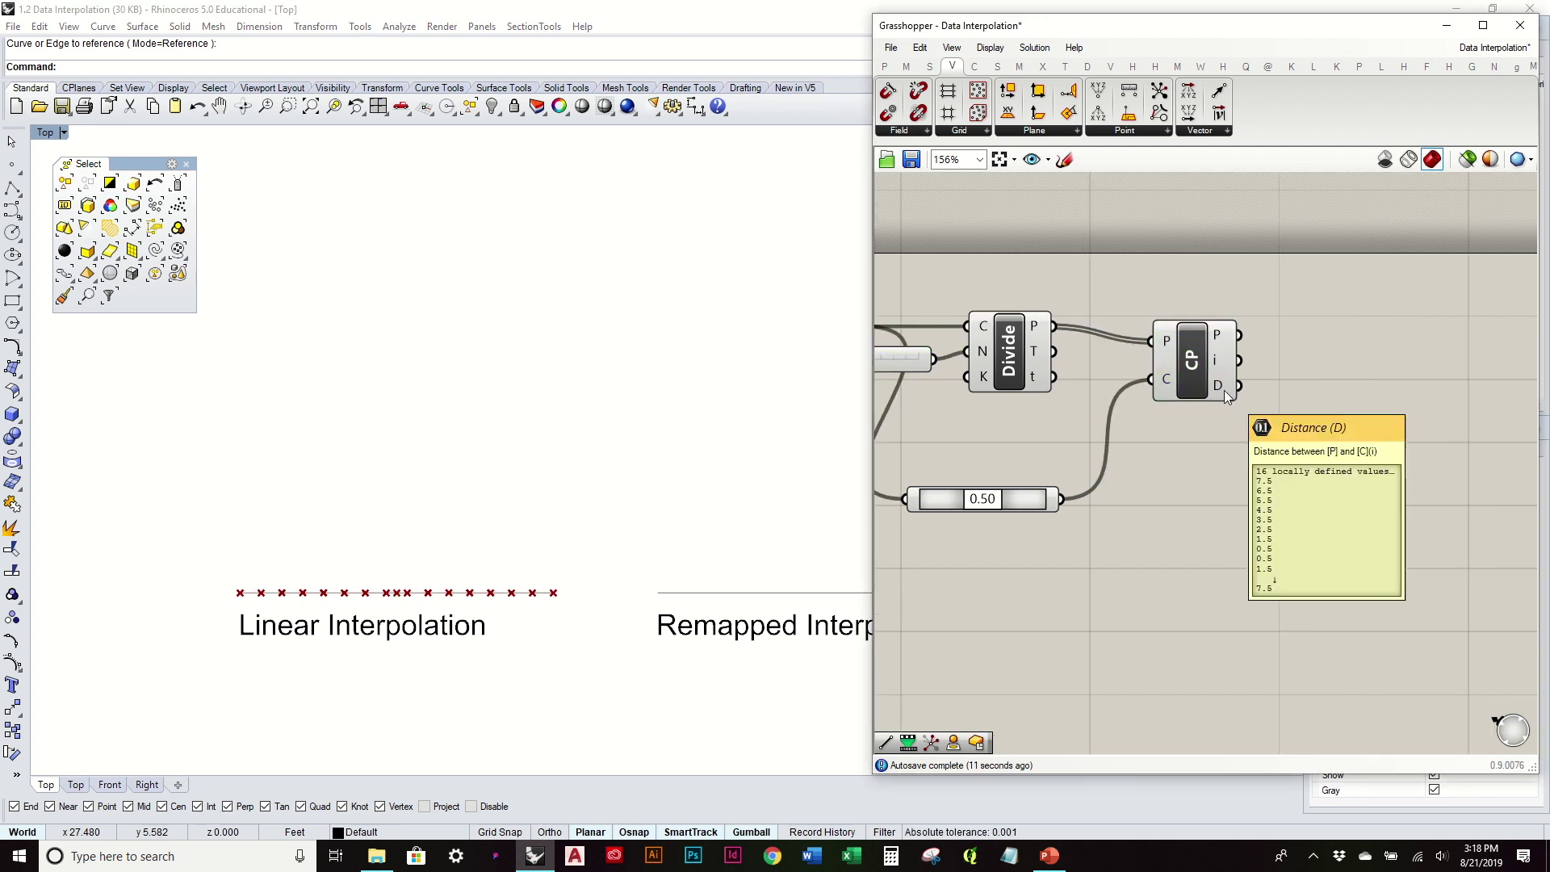
left_click(995, 501)
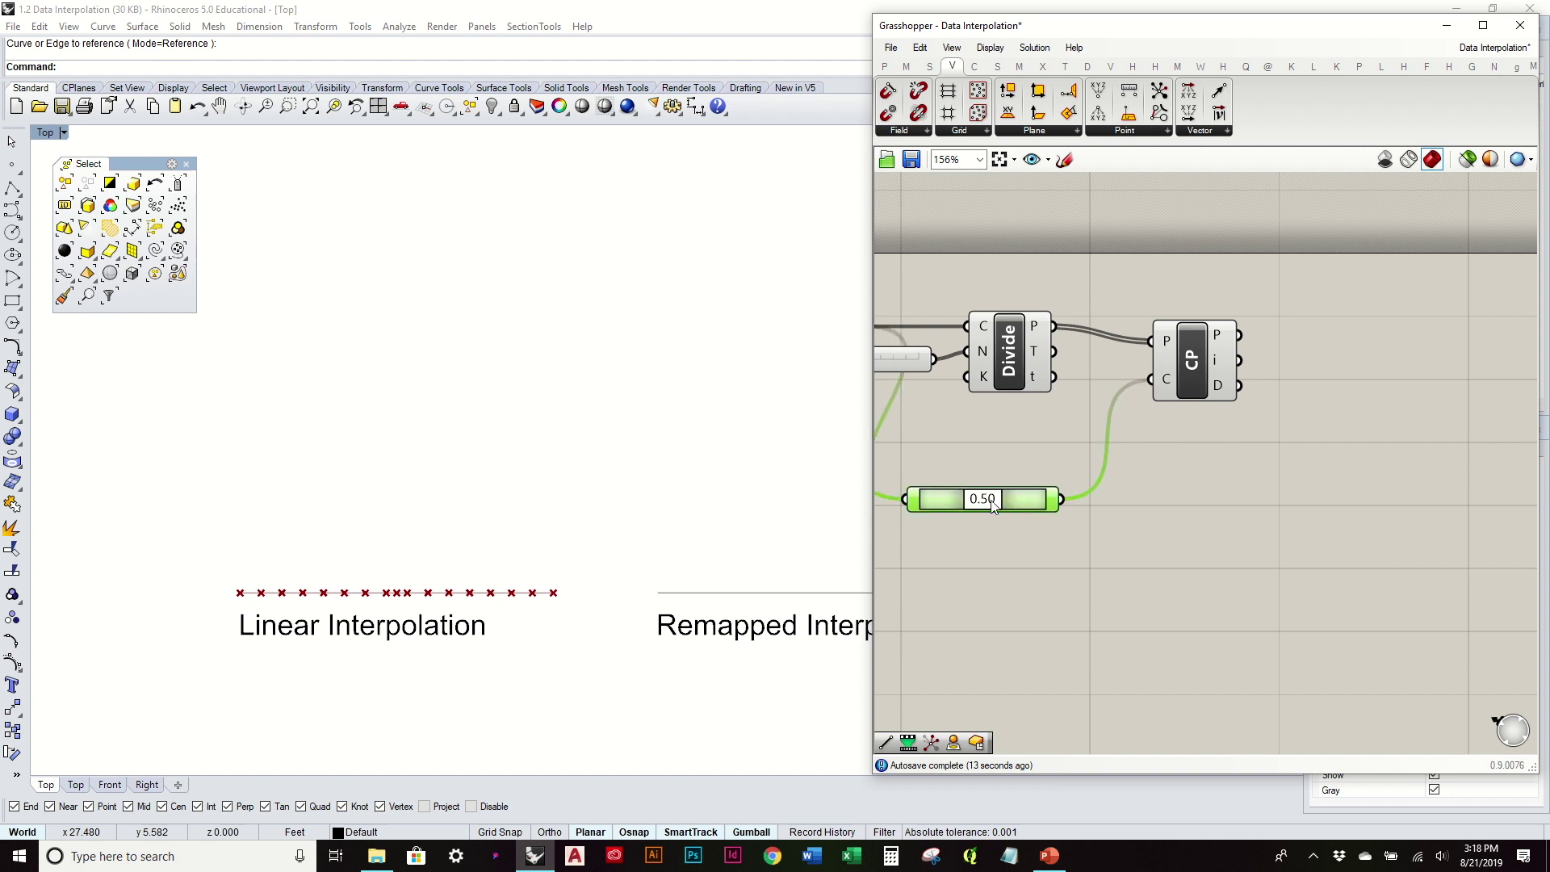
mouse_move(993, 504)
left_mouse_down()
mouse_move(980, 504)
mouse_move(1000, 510)
left_mouse_up()
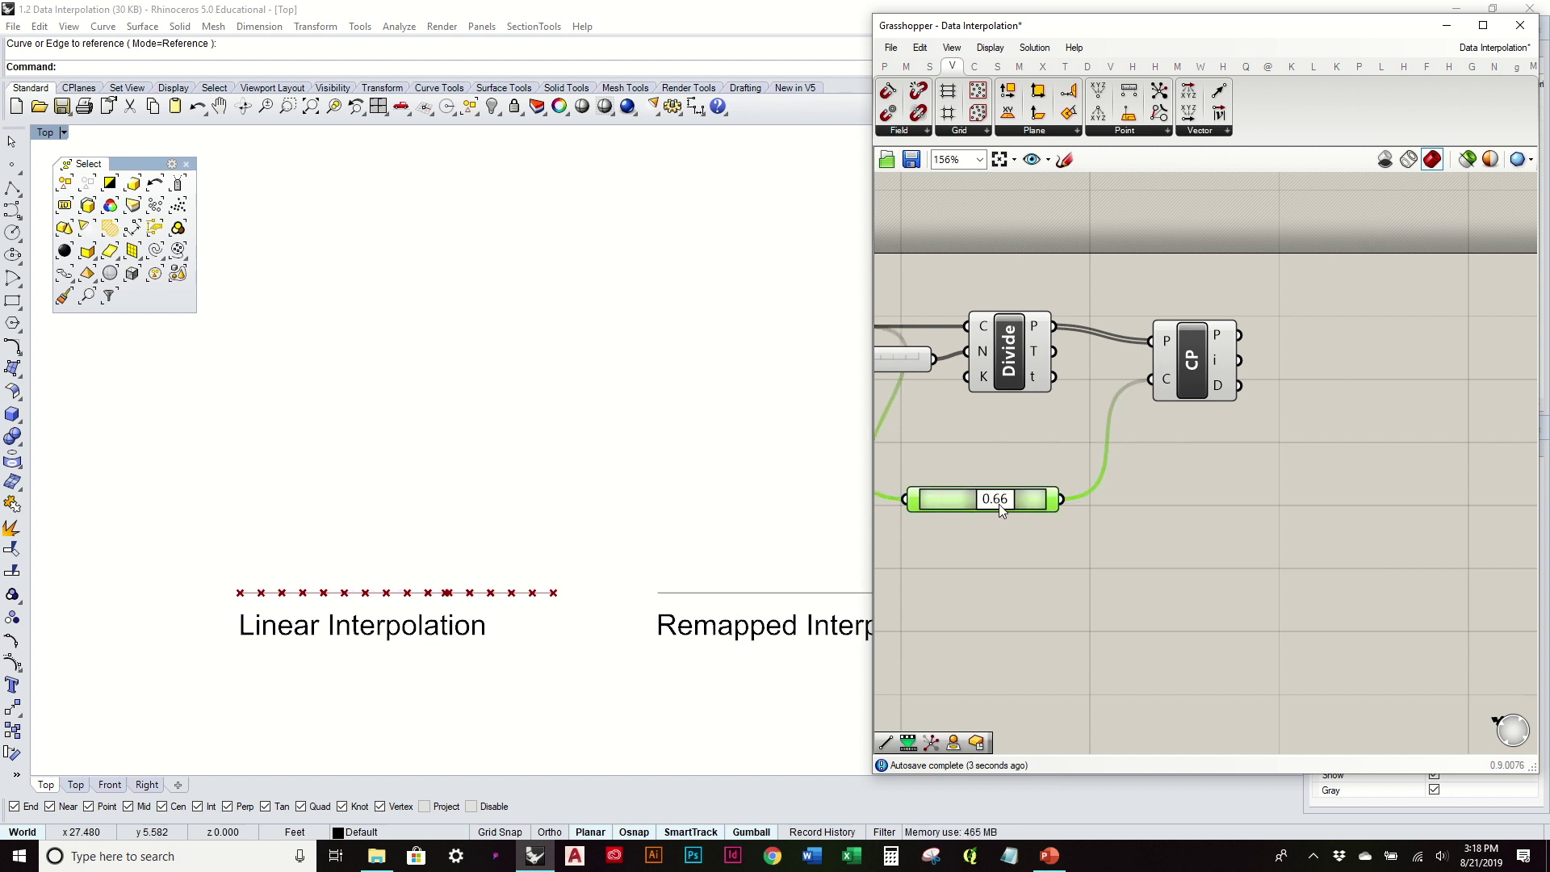
left_click(1011, 370)
left_click(1232, 442)
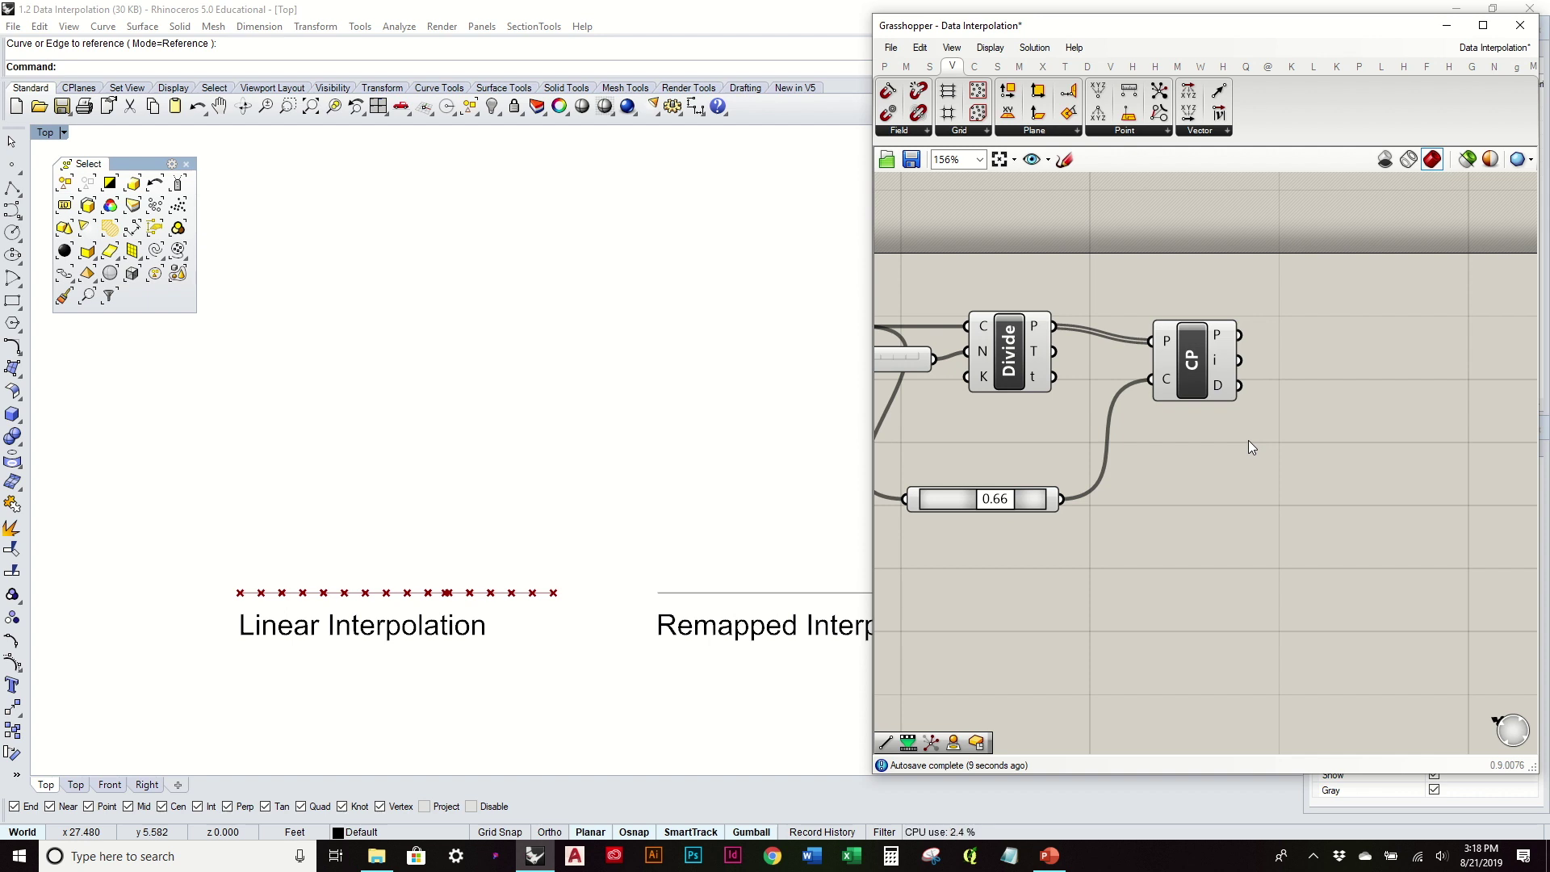
Add a Line SDL component using the division points as start points
left_click(973, 68)
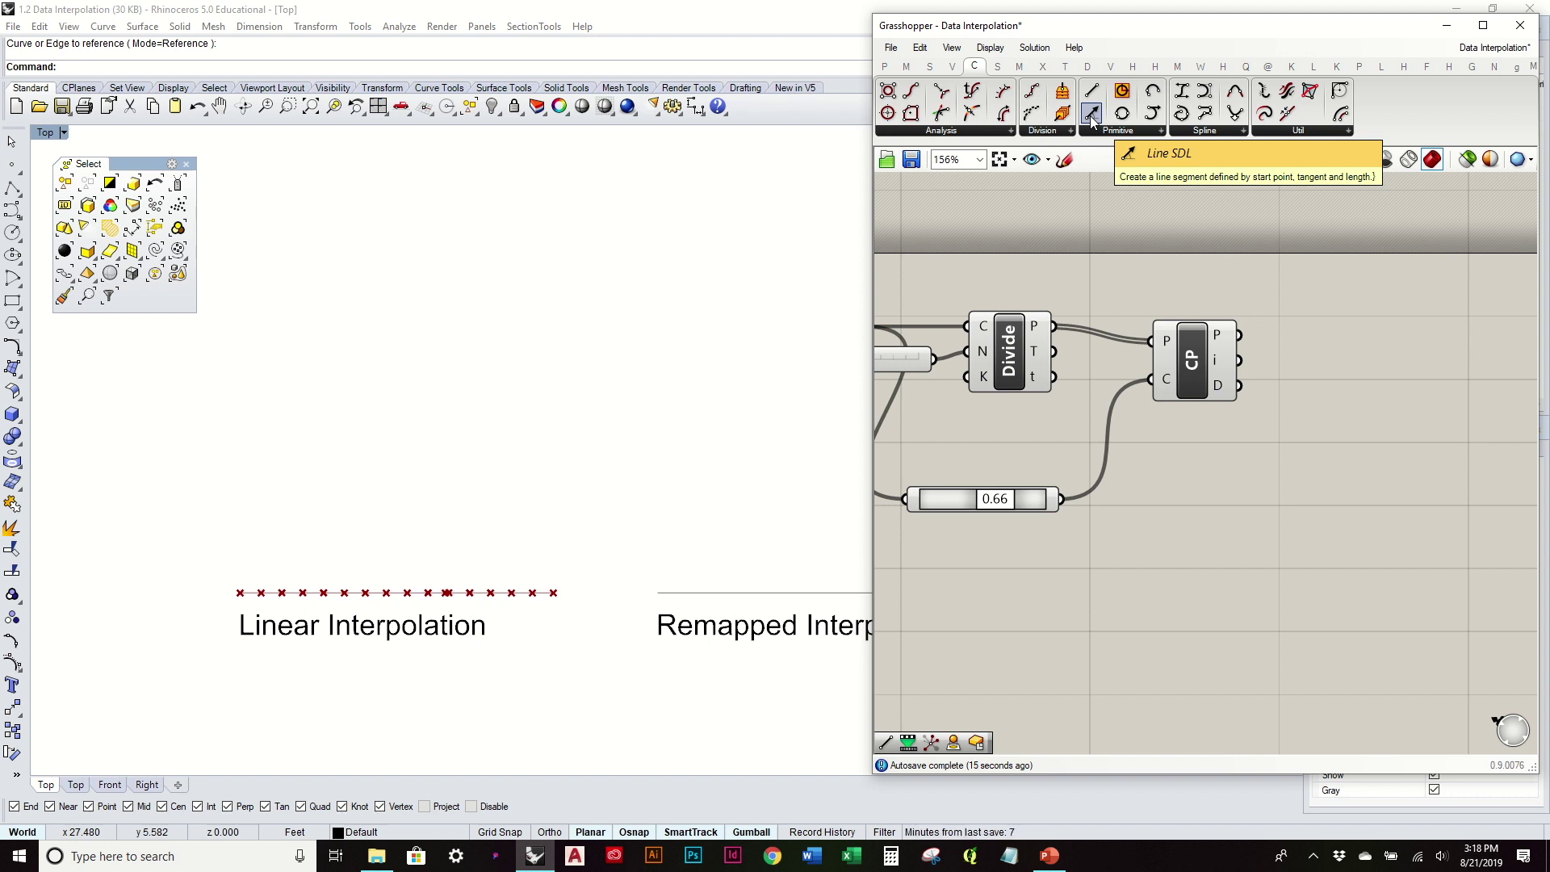
left_click_drag(1091, 115, 1402, 374)
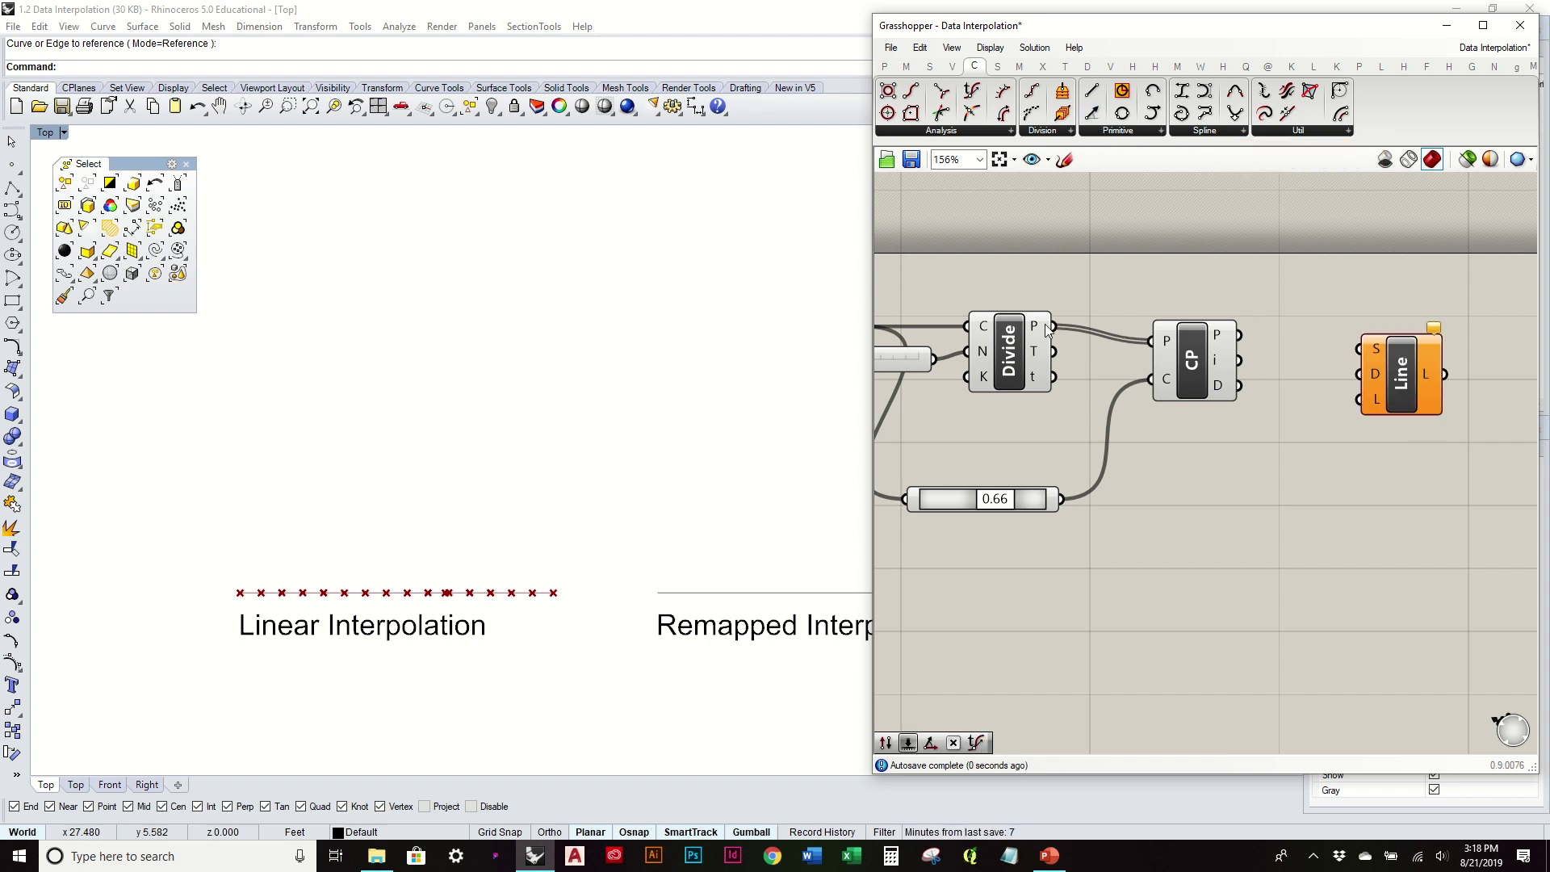
left_click_drag(1054, 326, 1360, 349)
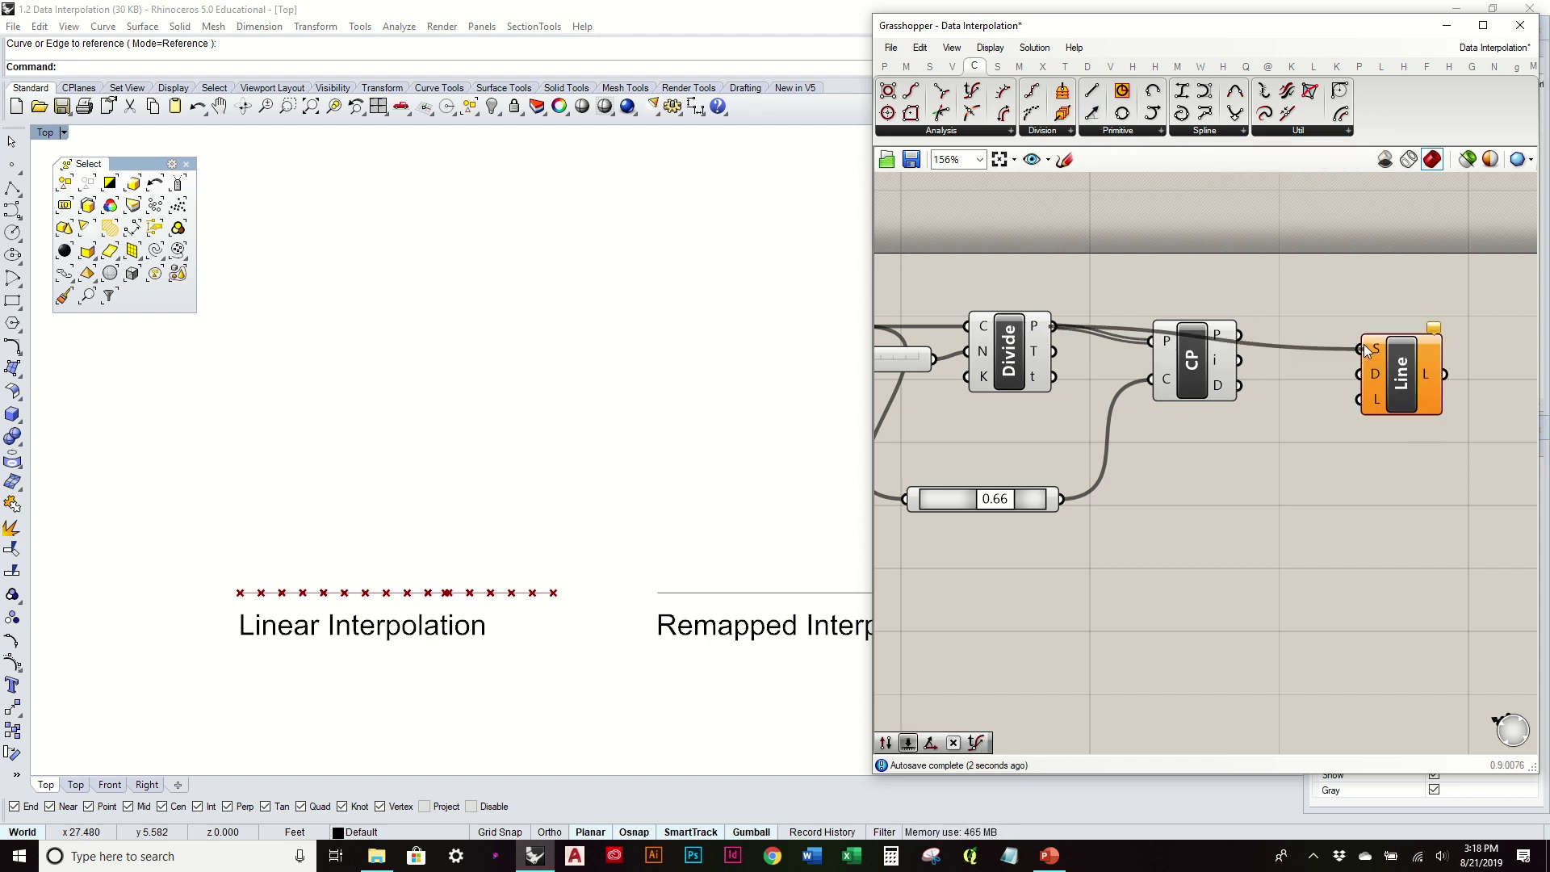
left_click_drag(1190, 352, 1186, 388)
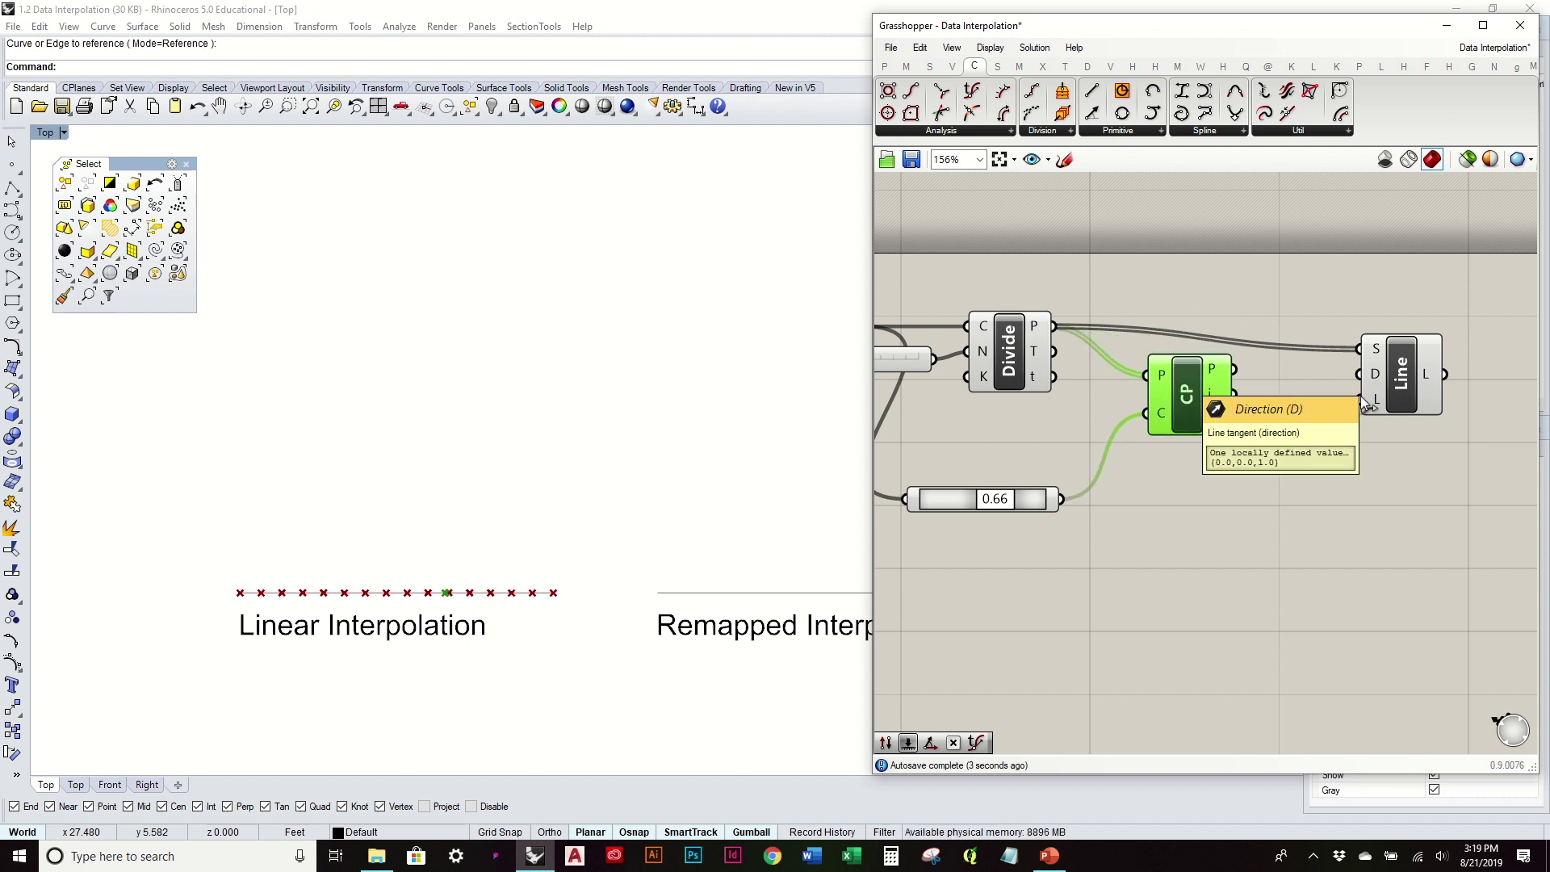
Add a Unit Y vector as the Line SDL direction
double_click(1305, 505)
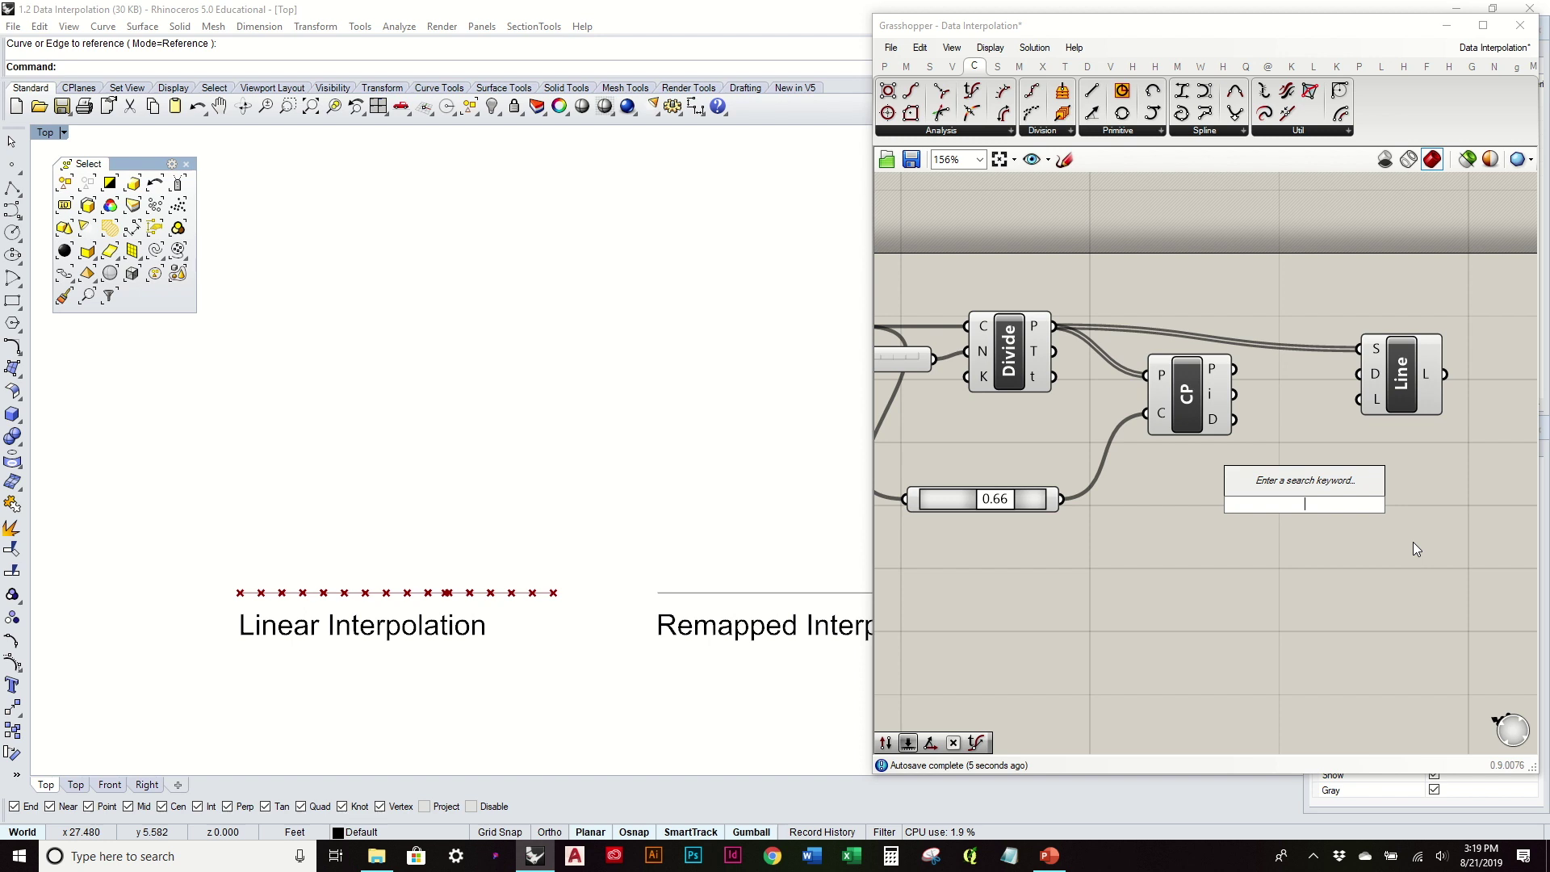
type("y")
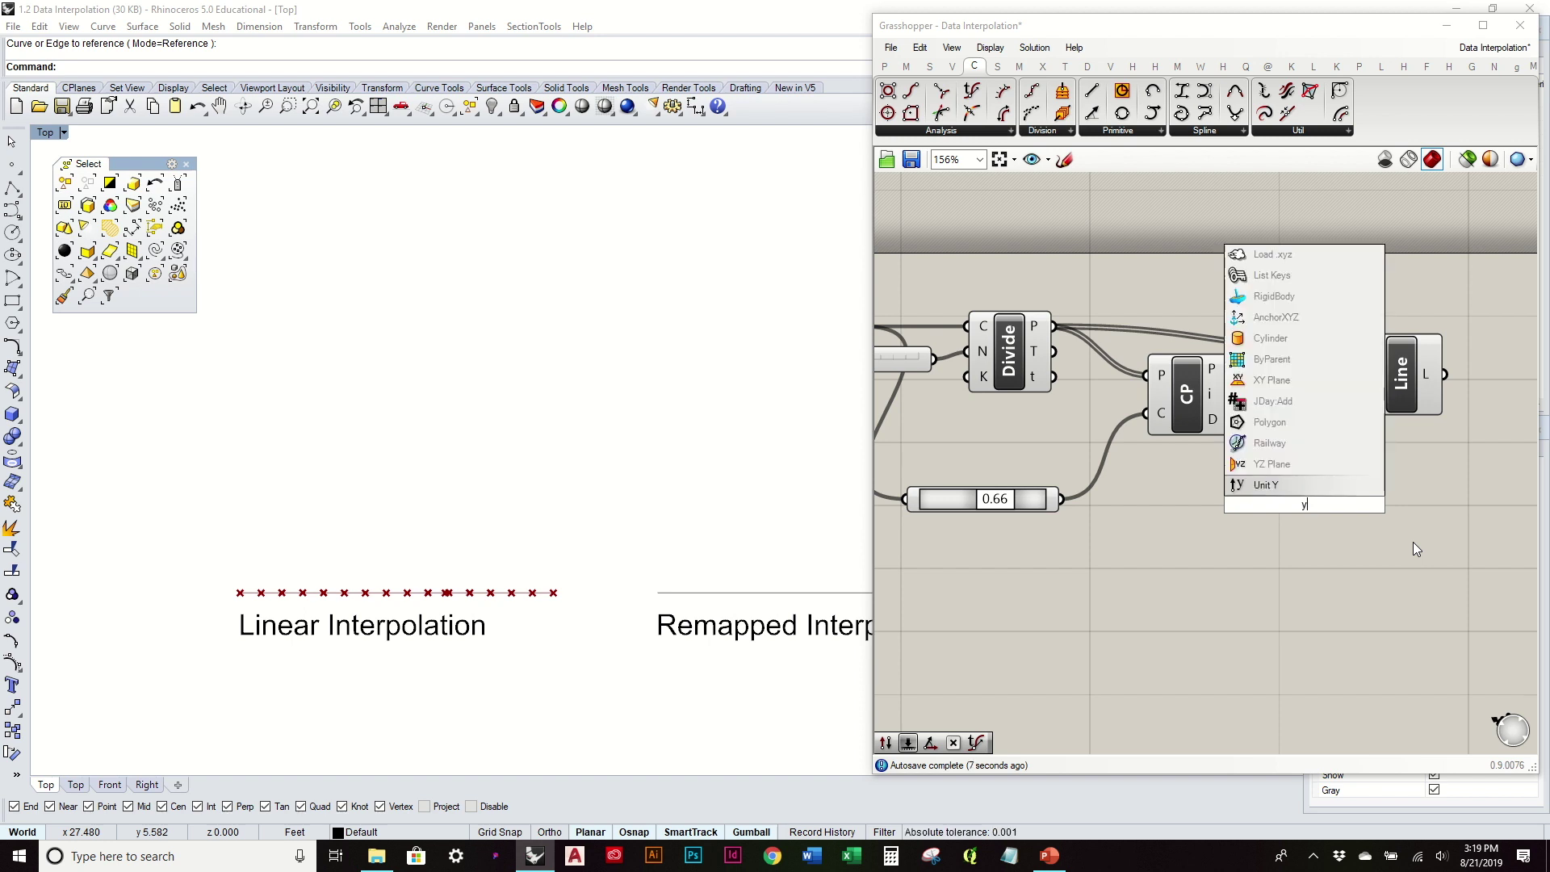
key("Return")
left_click_drag(1347, 505, 1446, 375)
left_click(1410, 448)
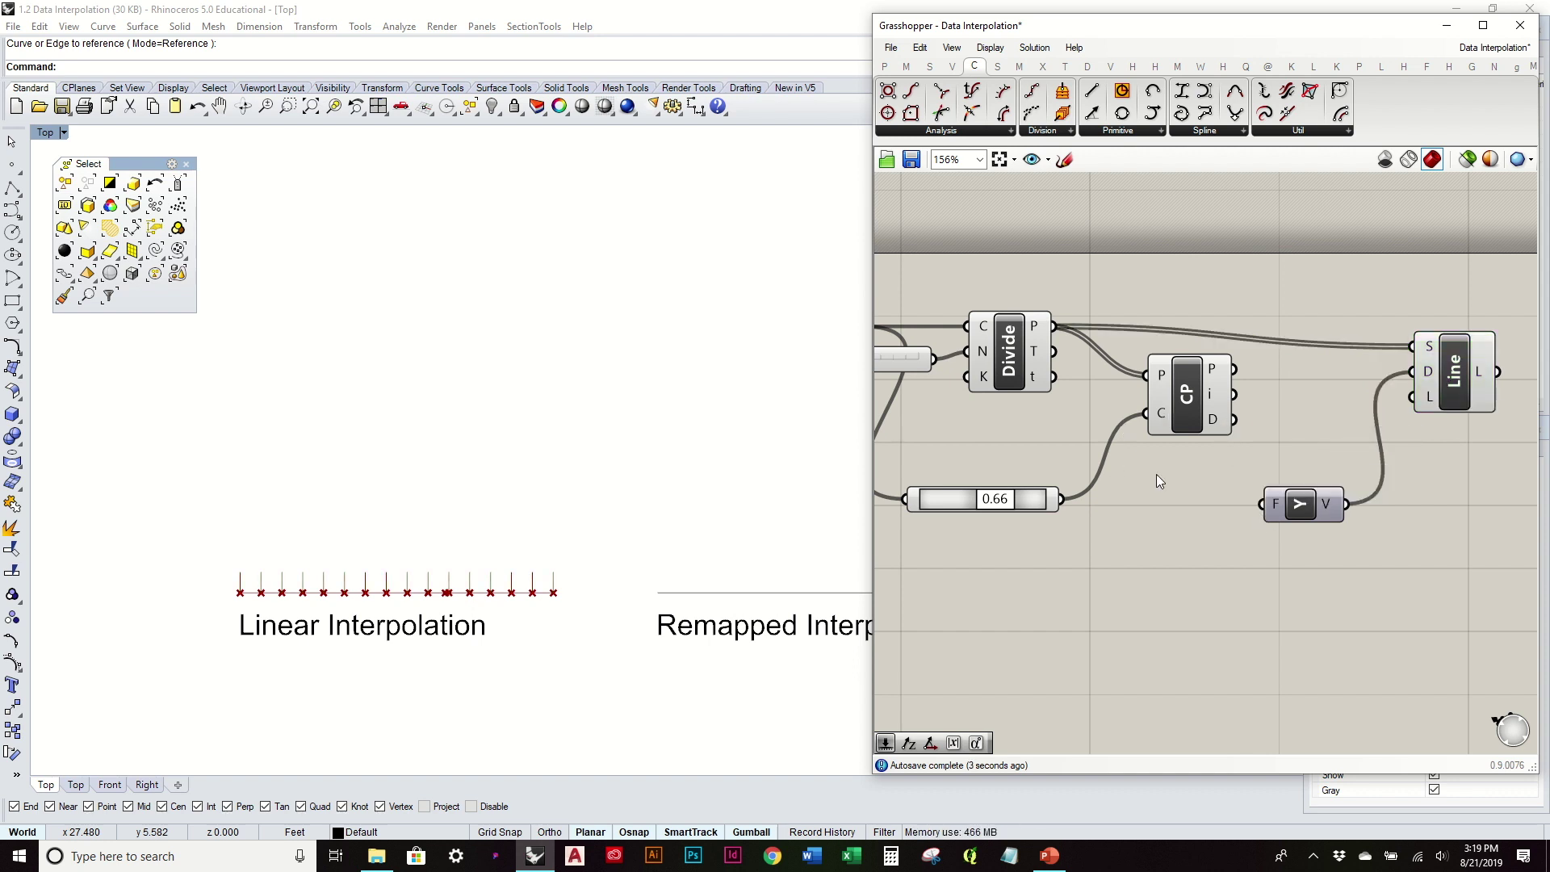
Rearrange the components and set line lengths from CP's closest-point distances
left_click_drag(1309, 504, 1329, 366)
left_click_drag(1445, 380, 1438, 345)
left_click(1392, 431)
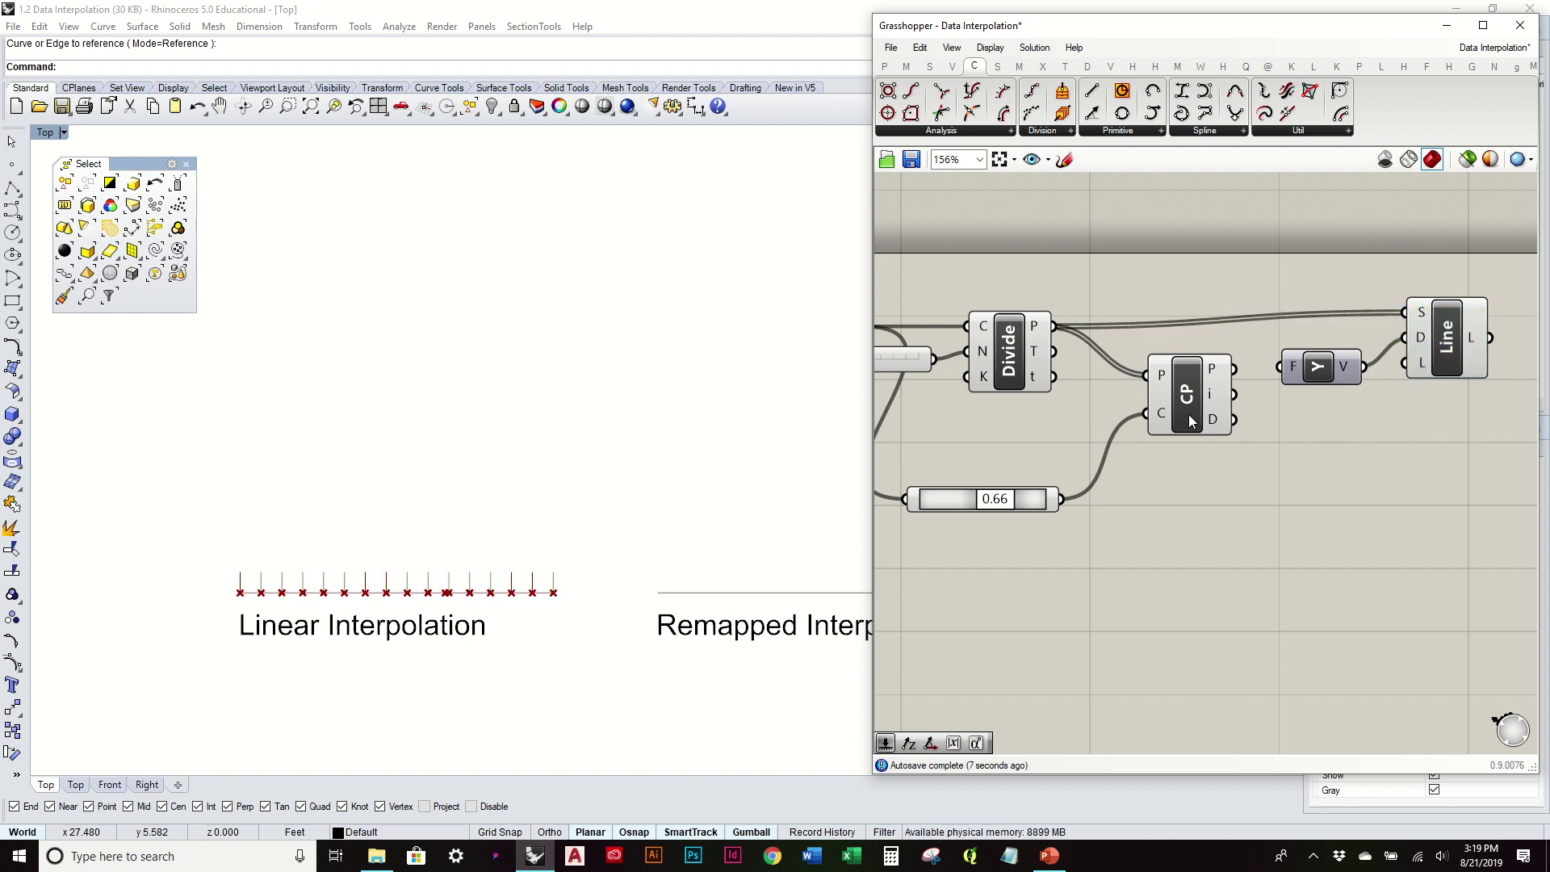
left_click_drag(1189, 415, 1182, 428)
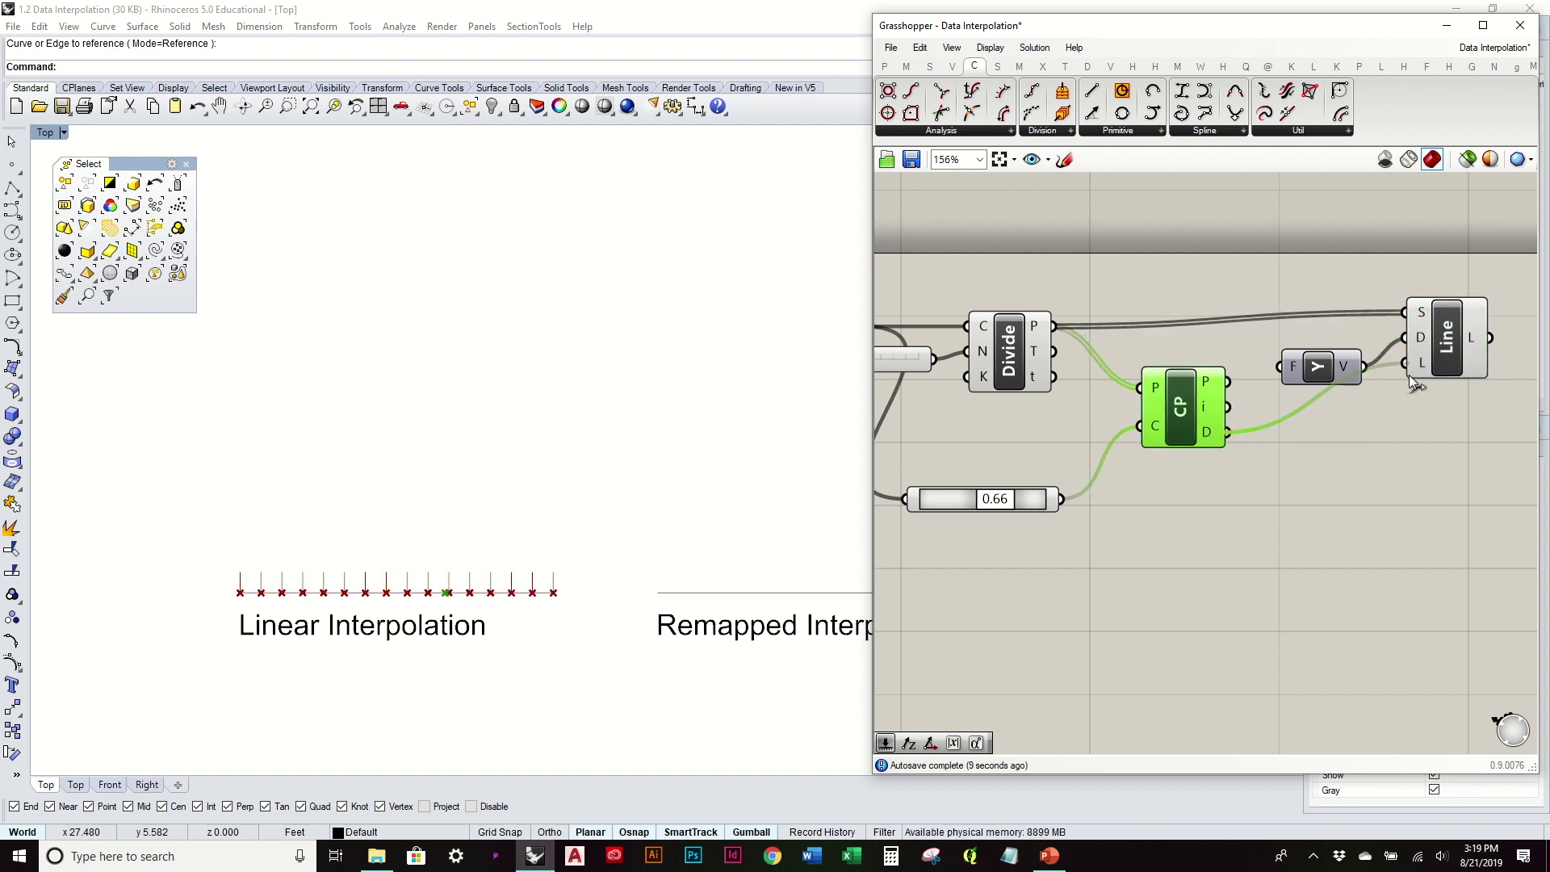
left_click_drag(1410, 378, 1413, 372)
scroll(702, 590, "up", 4)
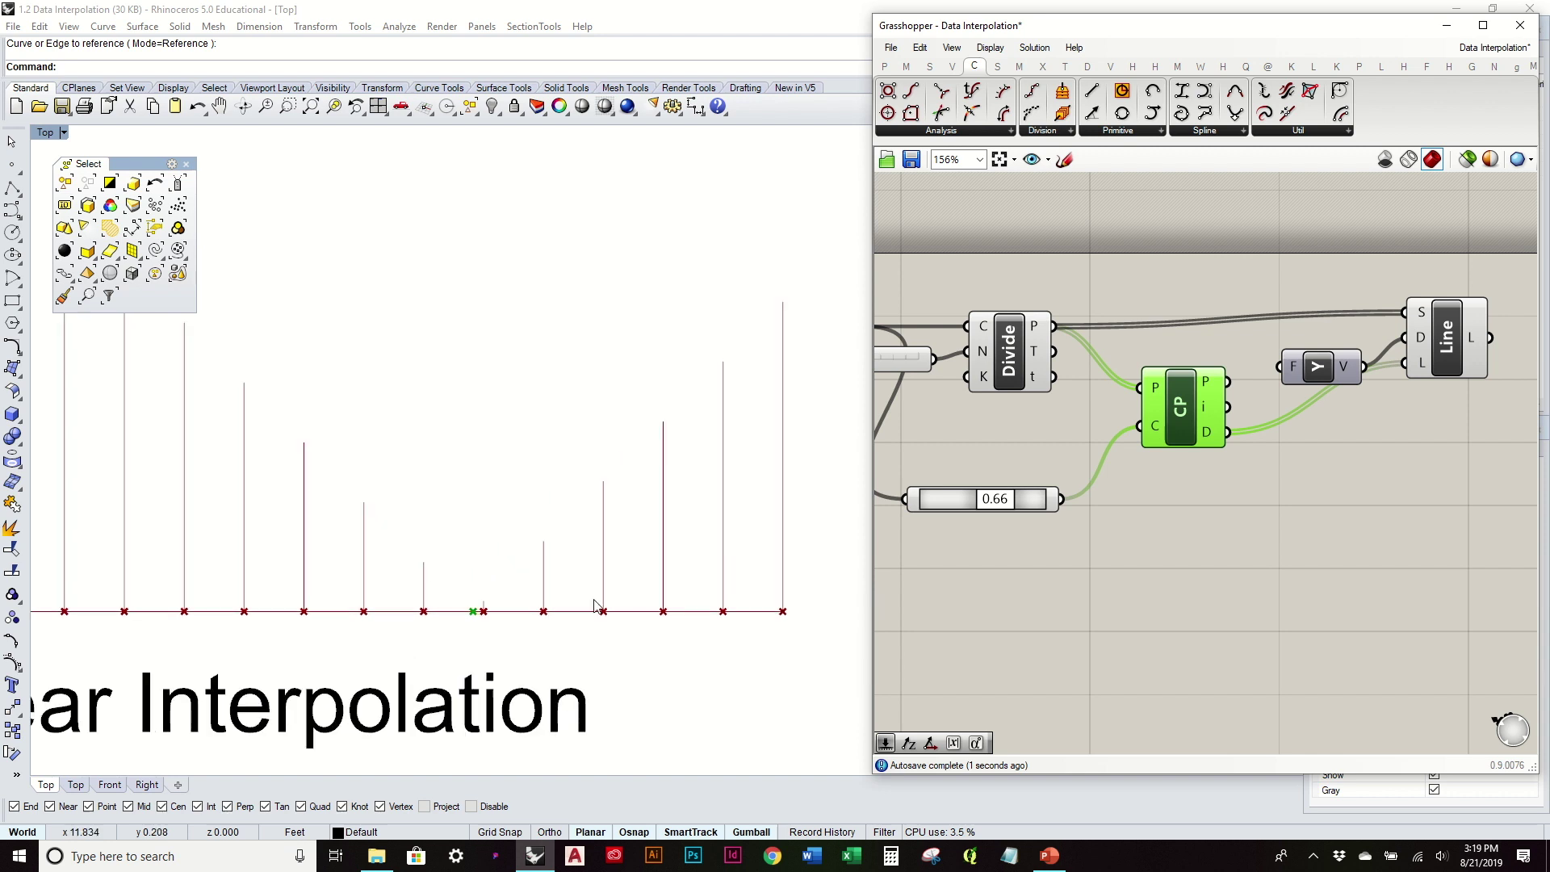
scroll(571, 604, "up", 3)
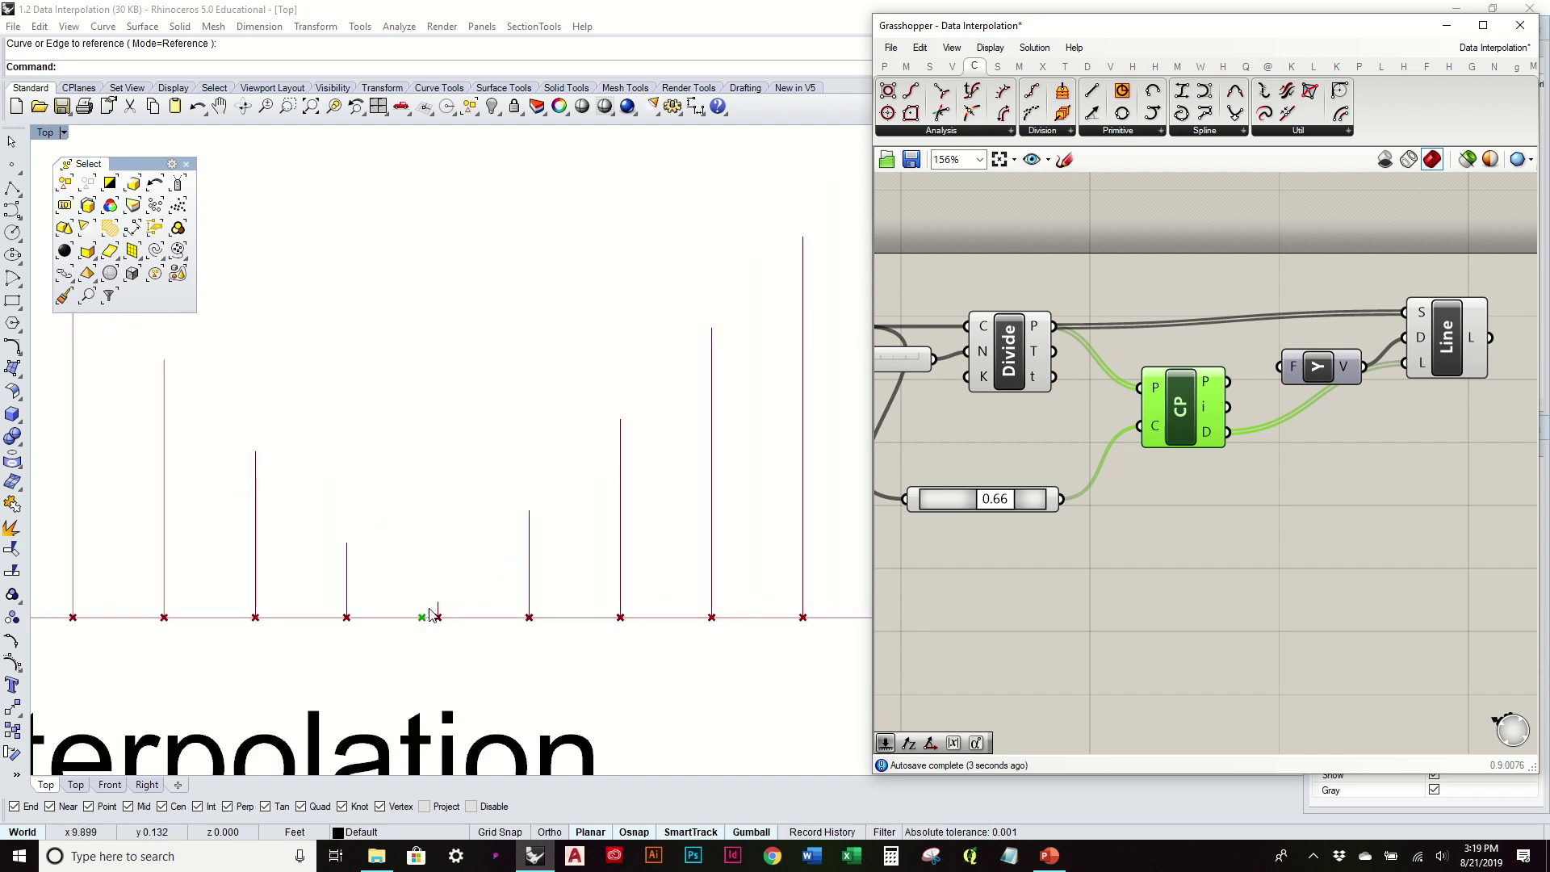
scroll(428, 617, "up", 3)
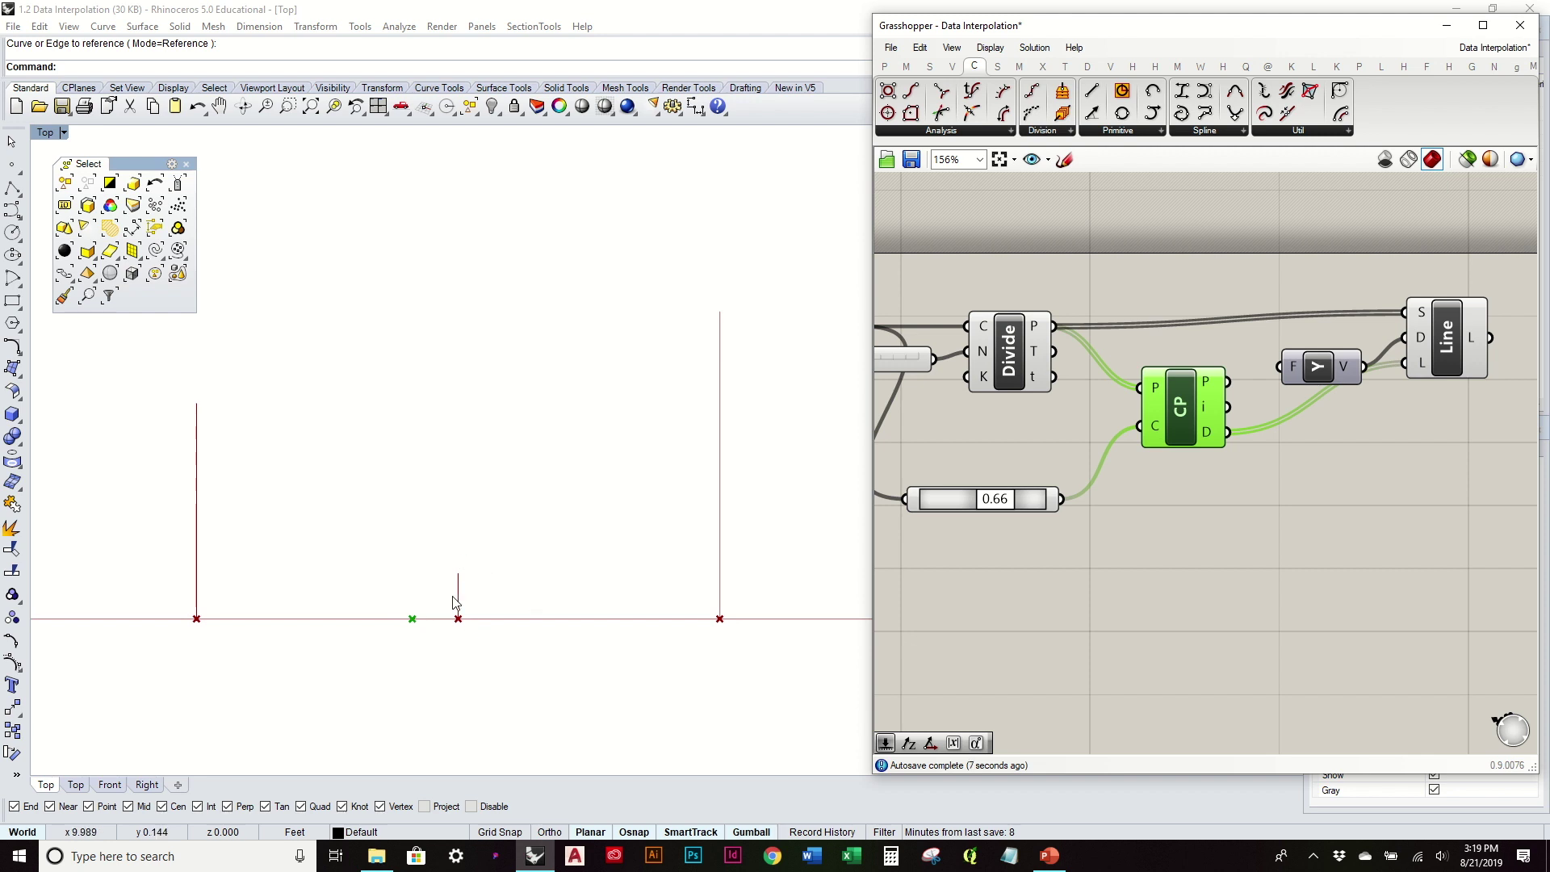
Move the test point to about 0.77 so the shortest lines fall near the right end
scroll(529, 604, "down", 3)
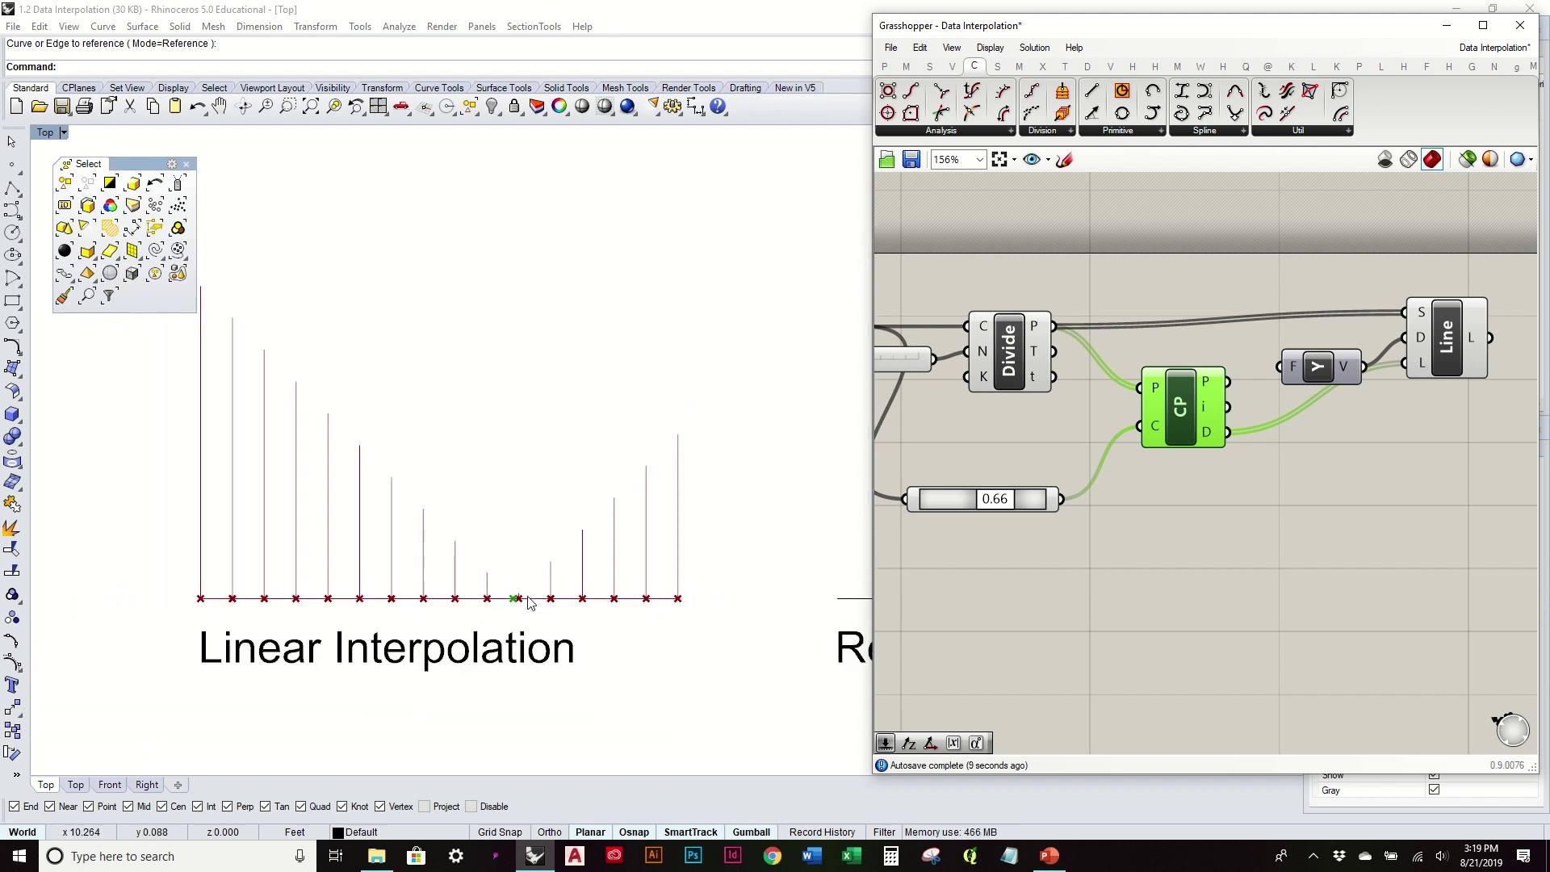
right_click_drag(422, 501, 440, 546)
right_click_drag(1019, 508, 1125, 491)
mouse_move(1129, 487)
left_mouse_down()
mouse_move(1087, 489)
mouse_move(1163, 491)
mouse_move(1103, 504)
mouse_move(1116, 501)
left_mouse_up()
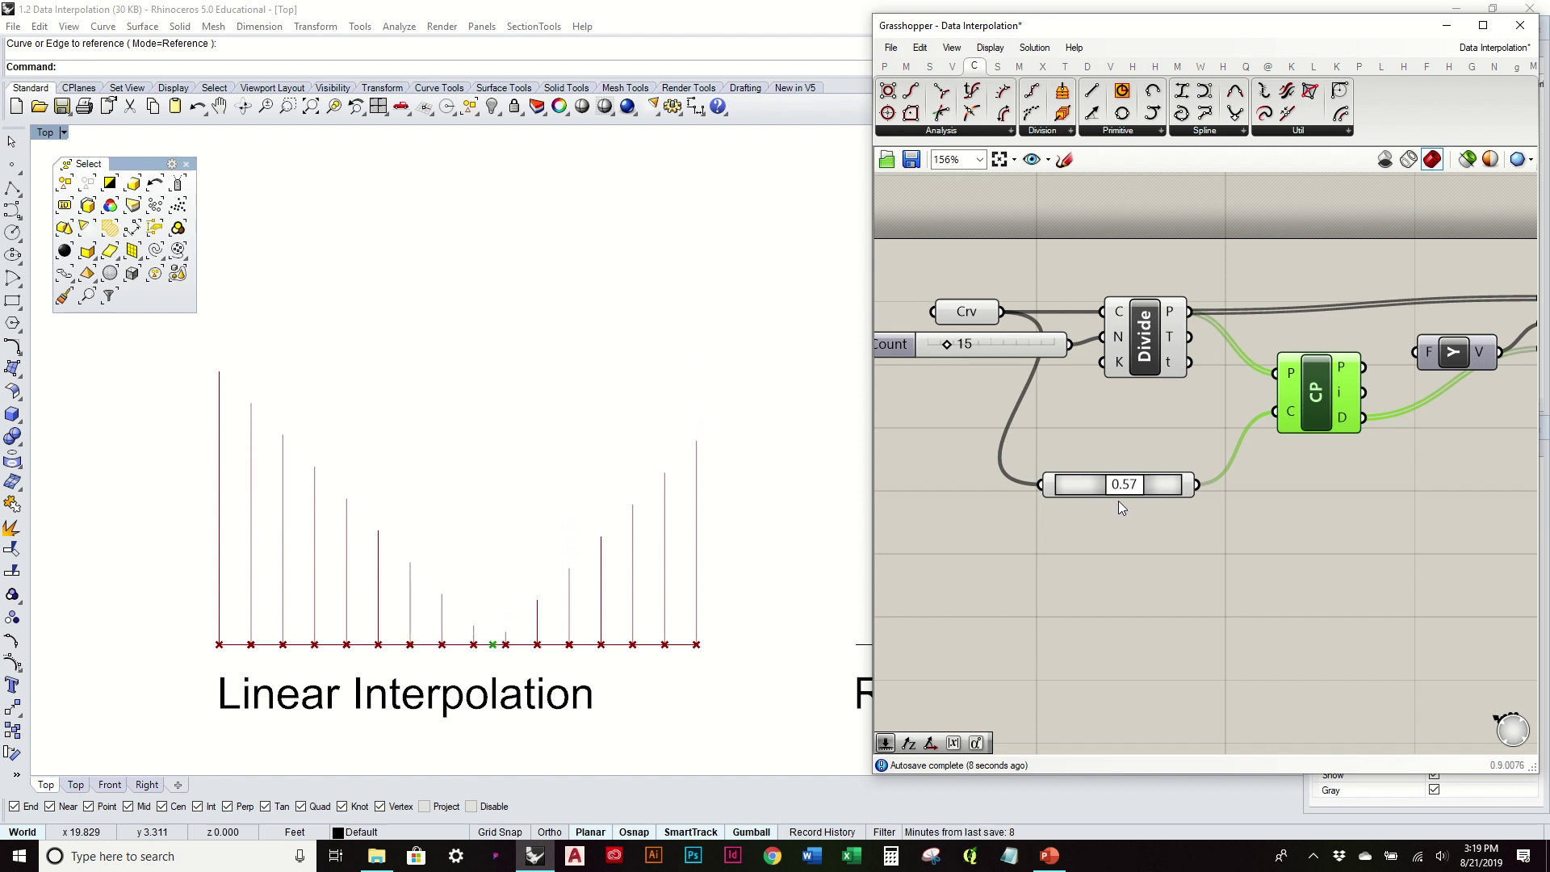
mouse_move(1119, 502)
left_mouse_down()
mouse_move(1145, 496)
mouse_move(1097, 512)
mouse_move(1135, 509)
left_mouse_up()
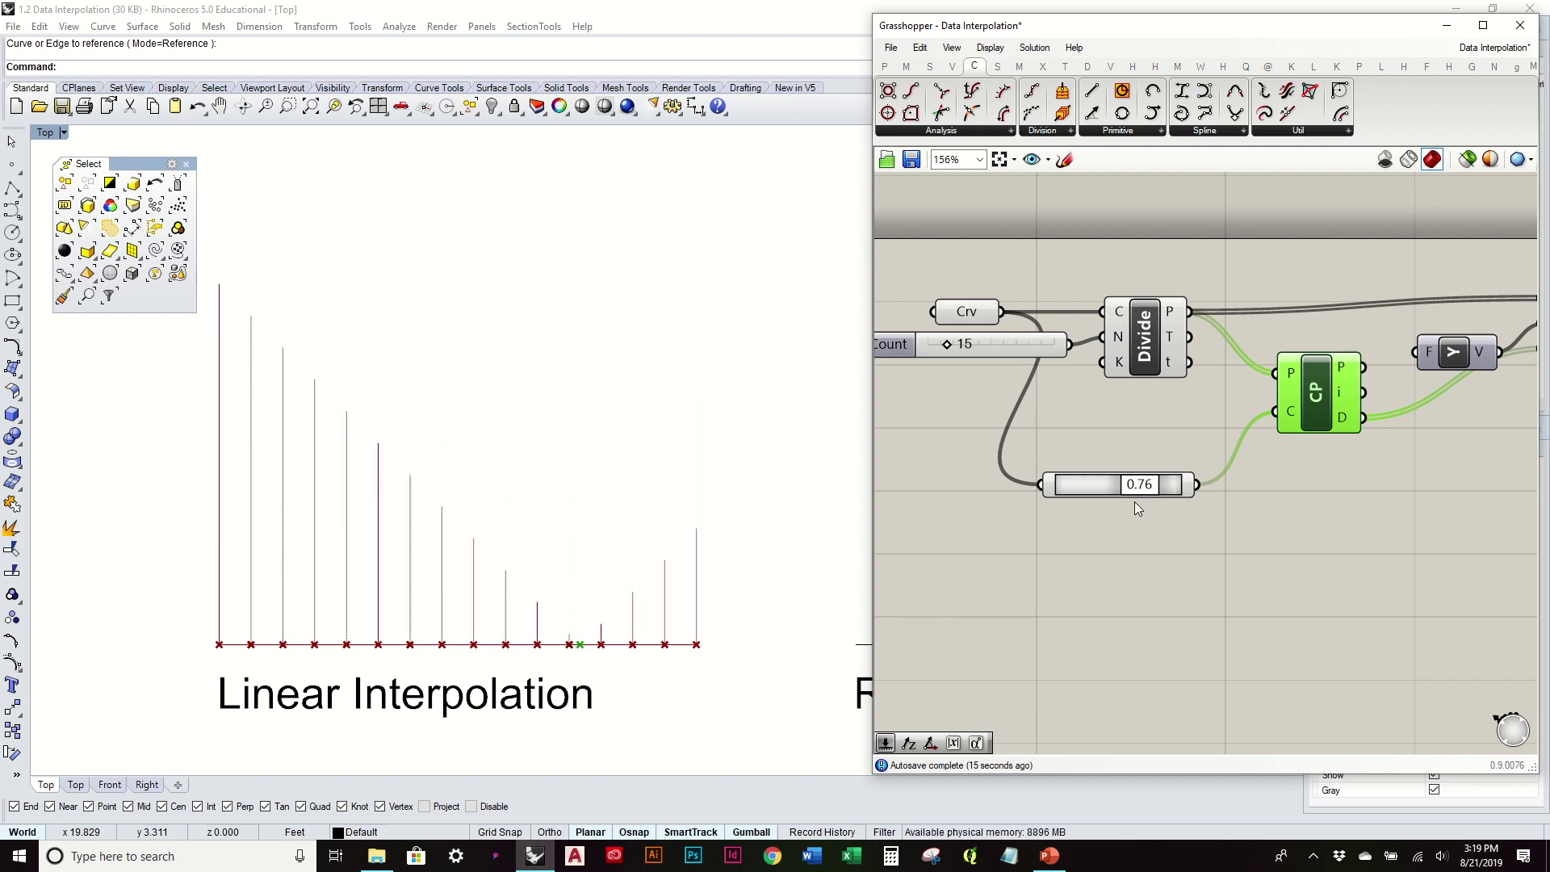
scroll(444, 509, "down", 5)
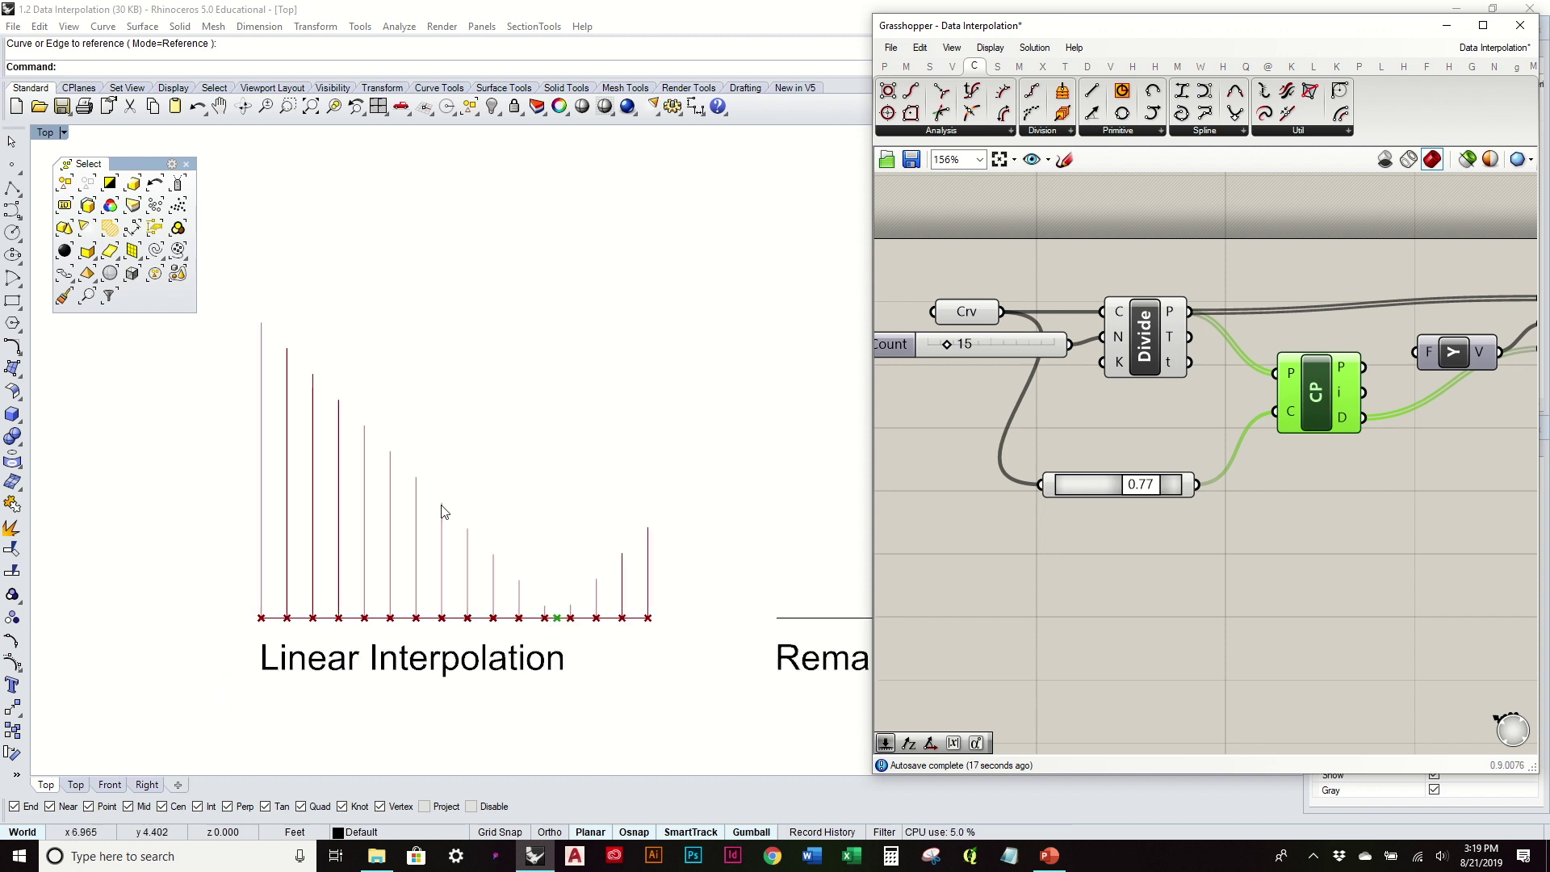
left_click(1162, 516)
scroll(1163, 516, "down", 3)
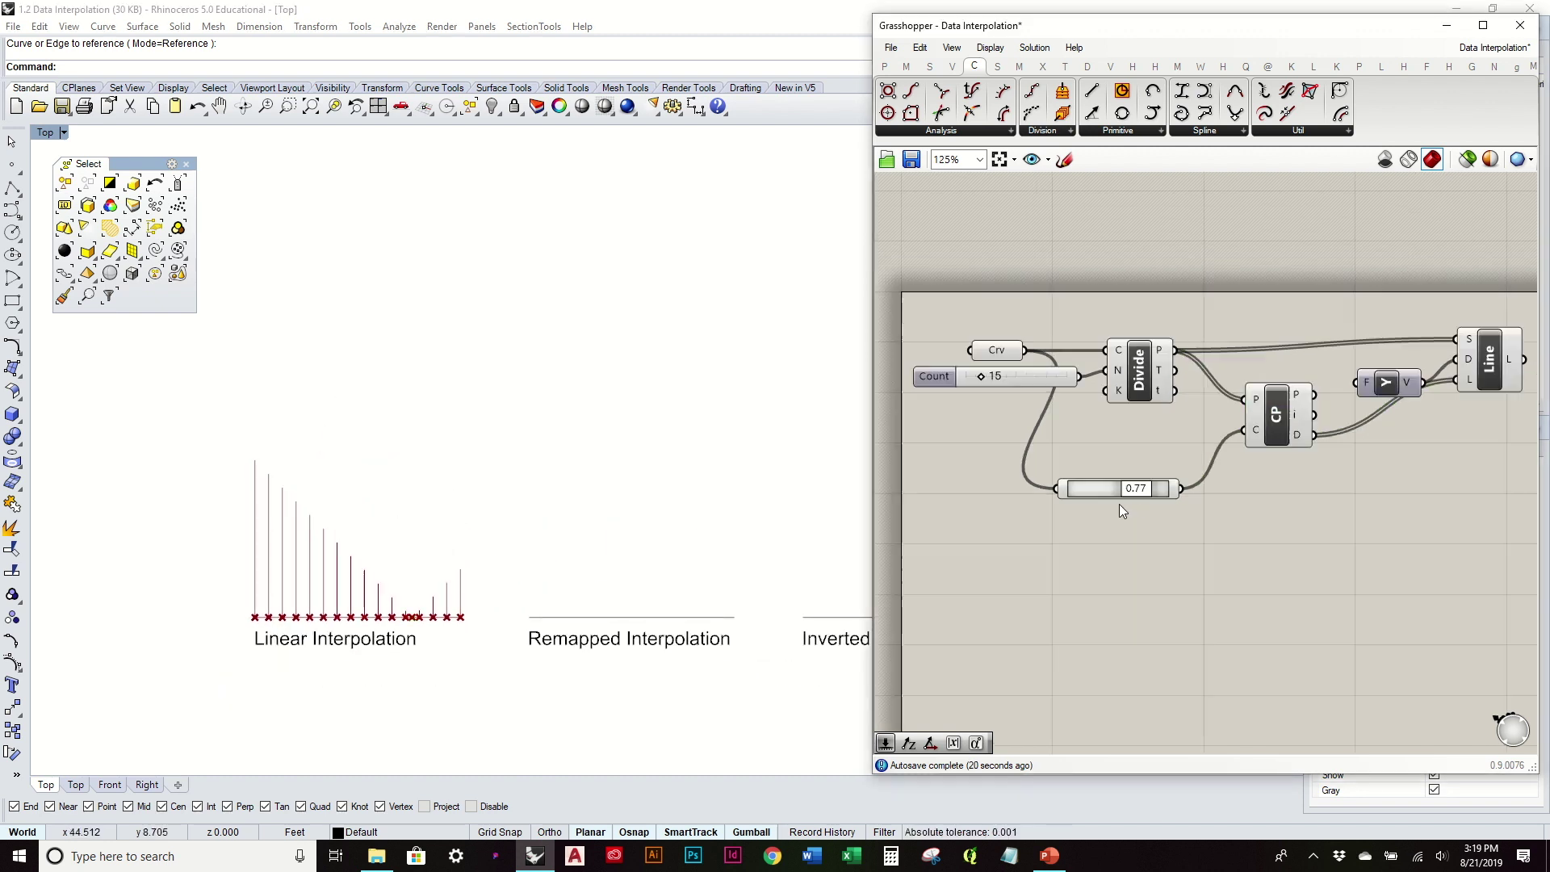
Duplicate the whole definition below the original on the canvas
left_click_drag(1415, 396, 1428, 401)
left_click(1315, 505)
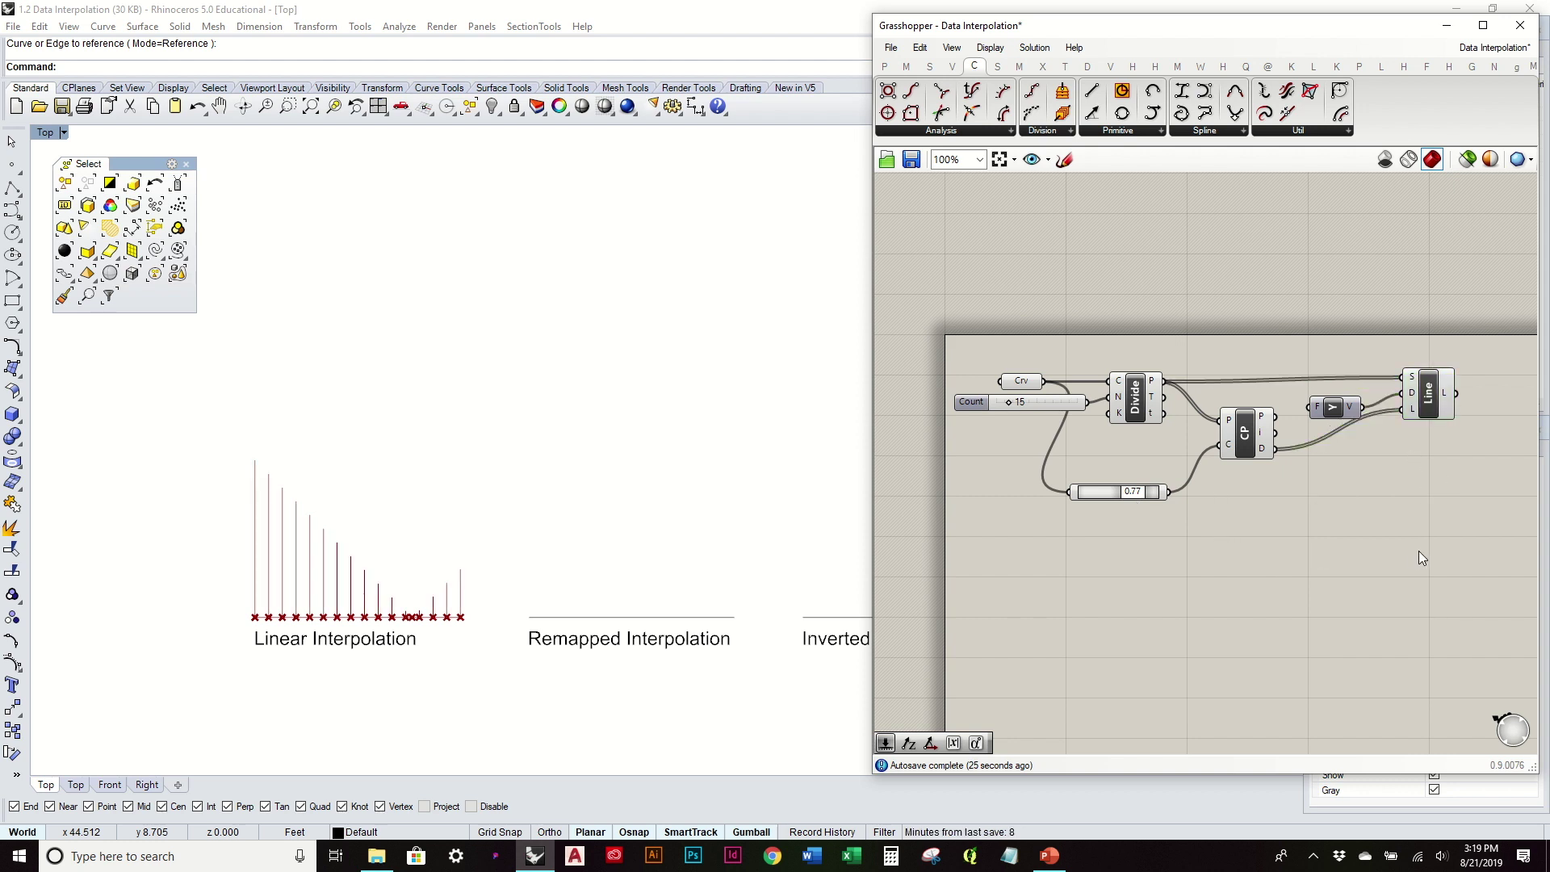
left_click_drag(1475, 562, 1009, 332)
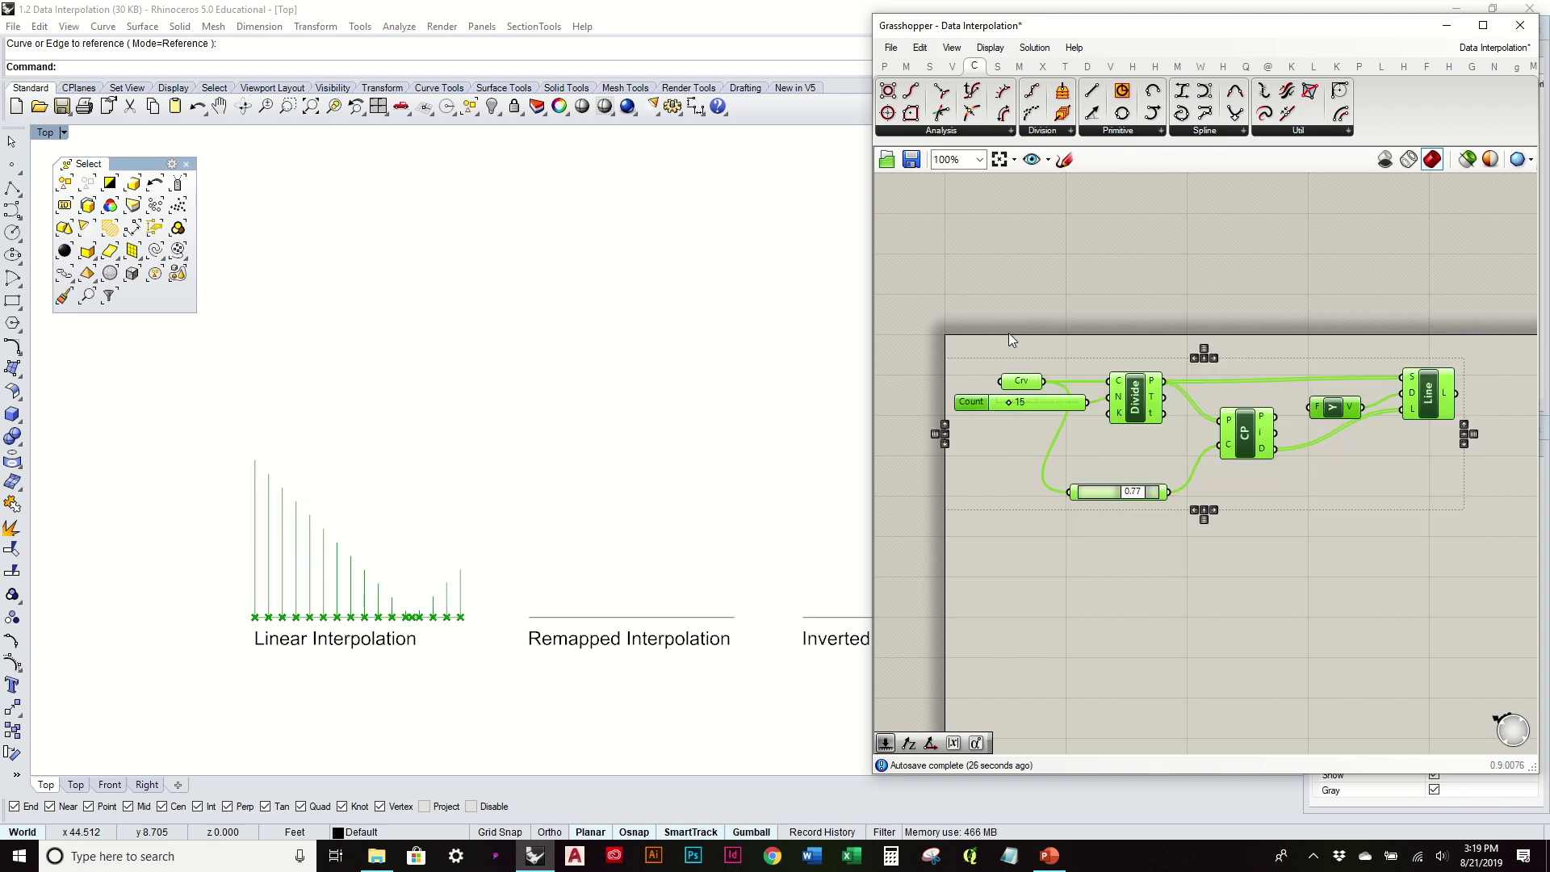
left_click_drag(1262, 443, 1253, 668, "alt")
left_click(1187, 569)
Set the copy's curve input to the Remapped Interpolation line and inspect its lines
left_click(696, 617)
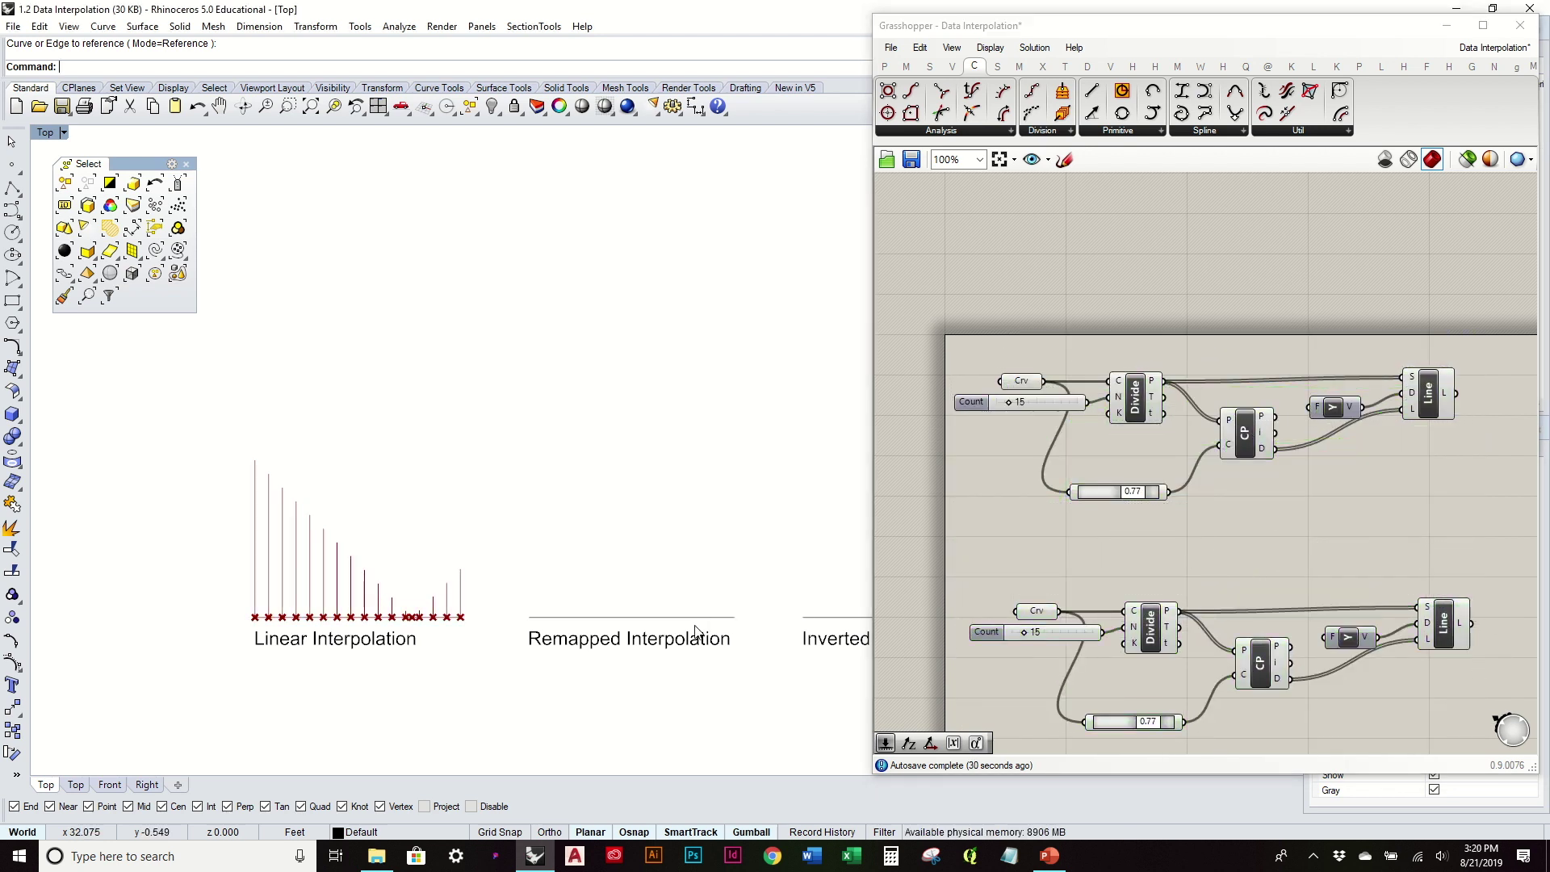
left_click_drag(1025, 611, 1006, 604)
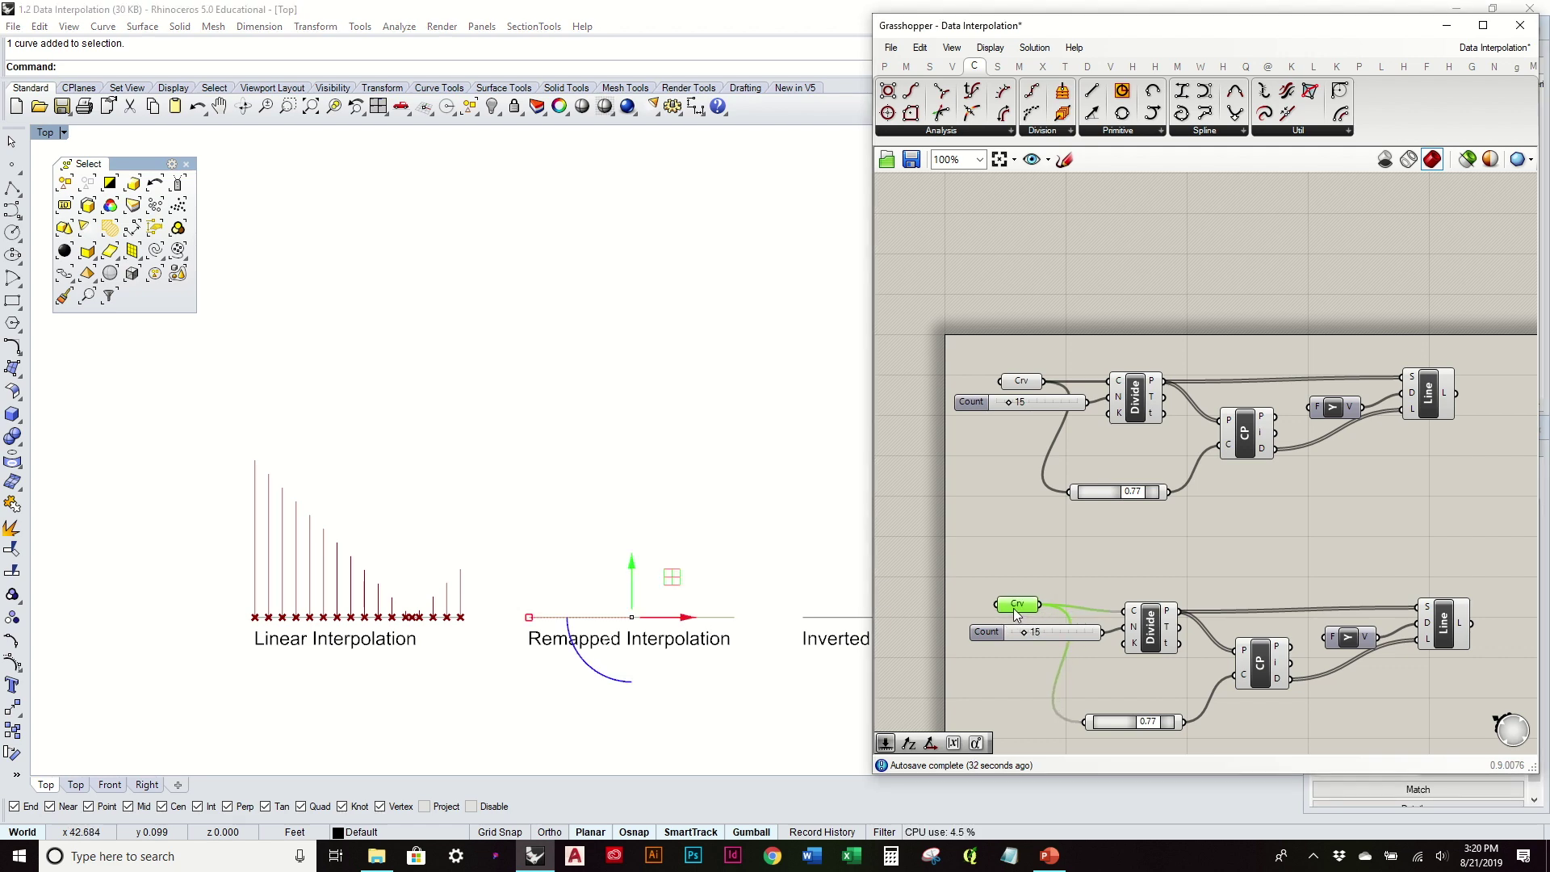
right_click(1008, 605)
left_click(1107, 690)
scroll(664, 628, "up", 4)
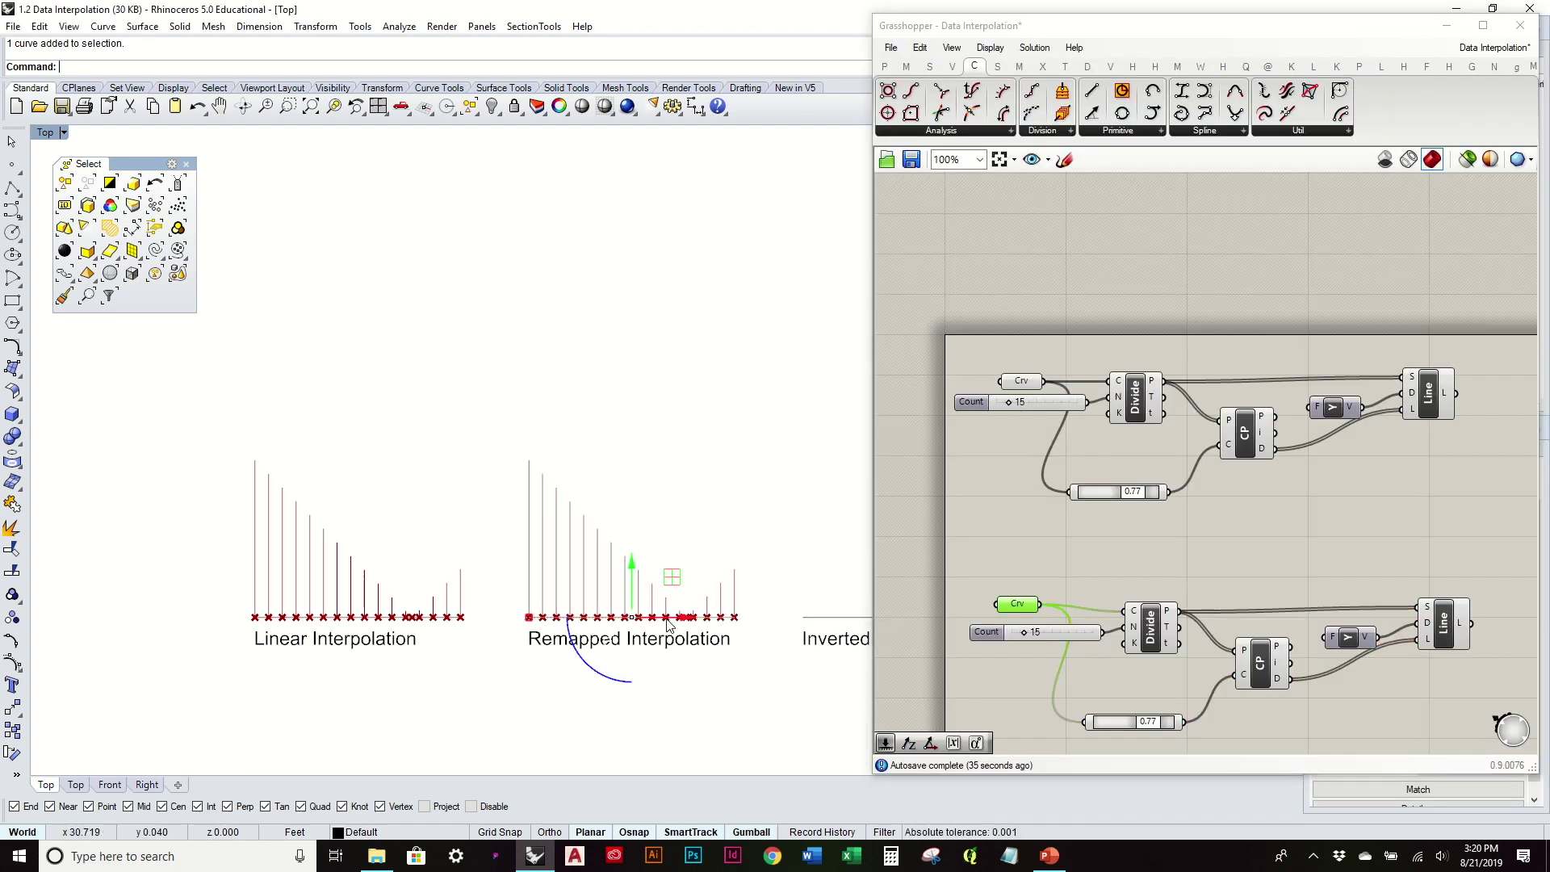
right_click_drag(664, 627, 545, 598)
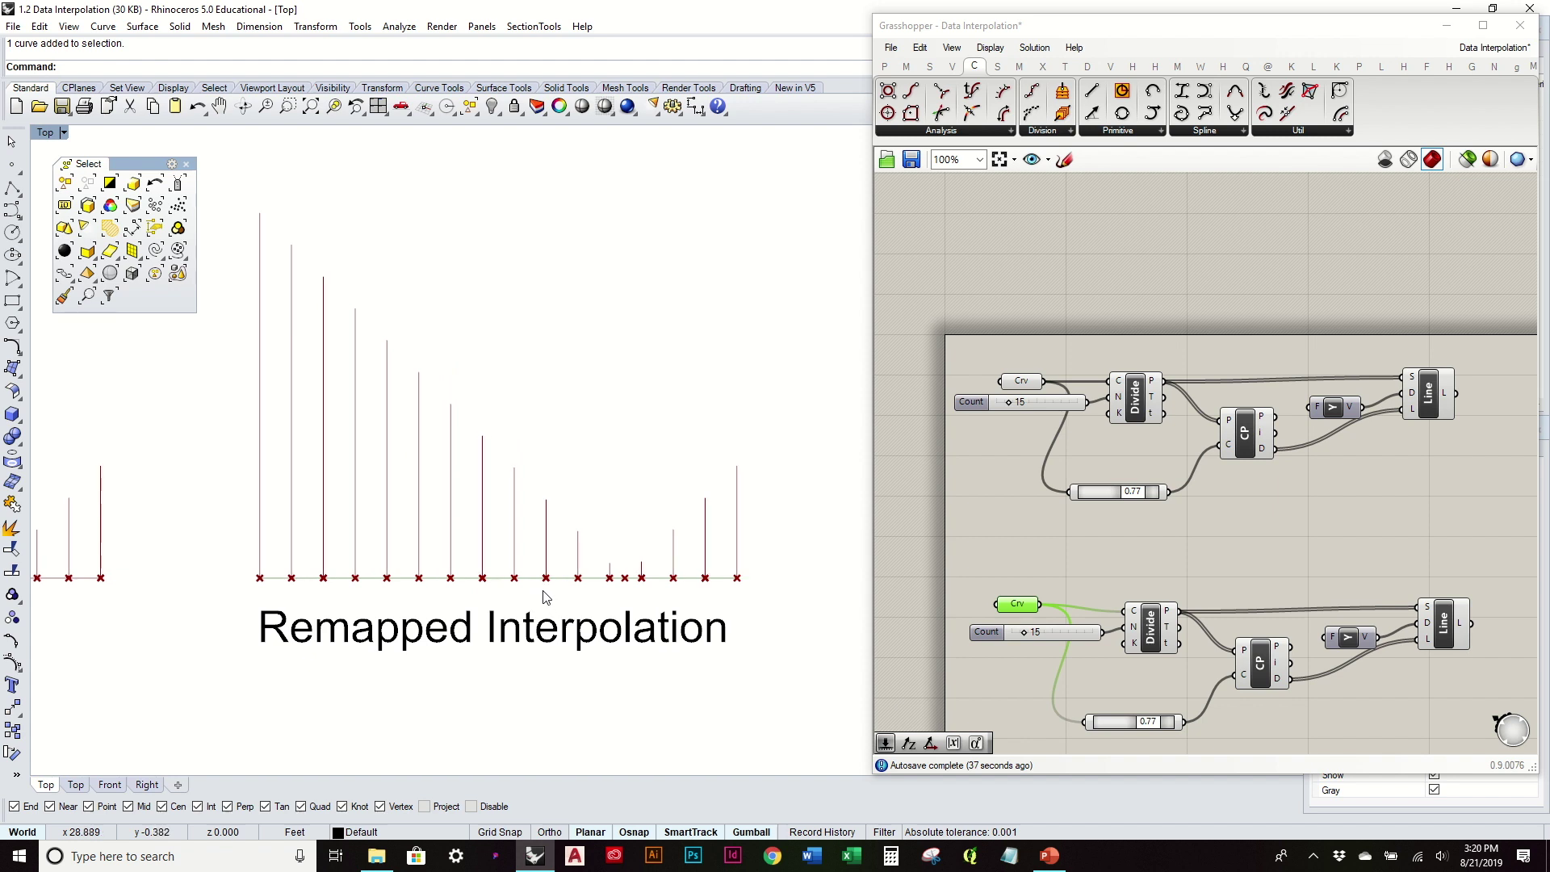
scroll(565, 585, "up", 3)
scroll(669, 551, "up", 2)
scroll(669, 552, "down", 2)
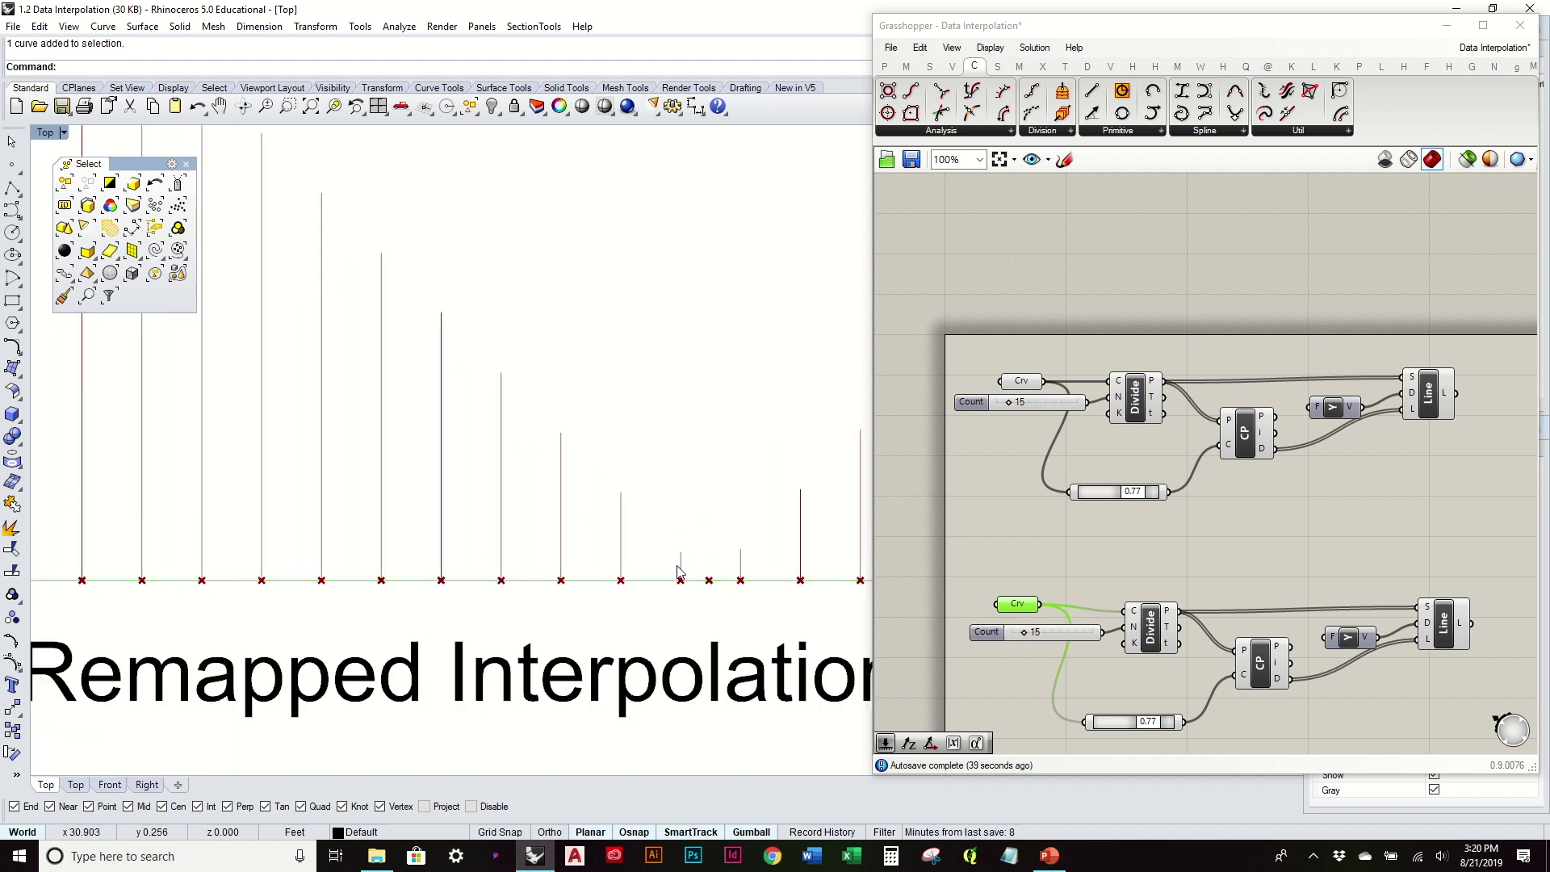
scroll(727, 580, "up", 4)
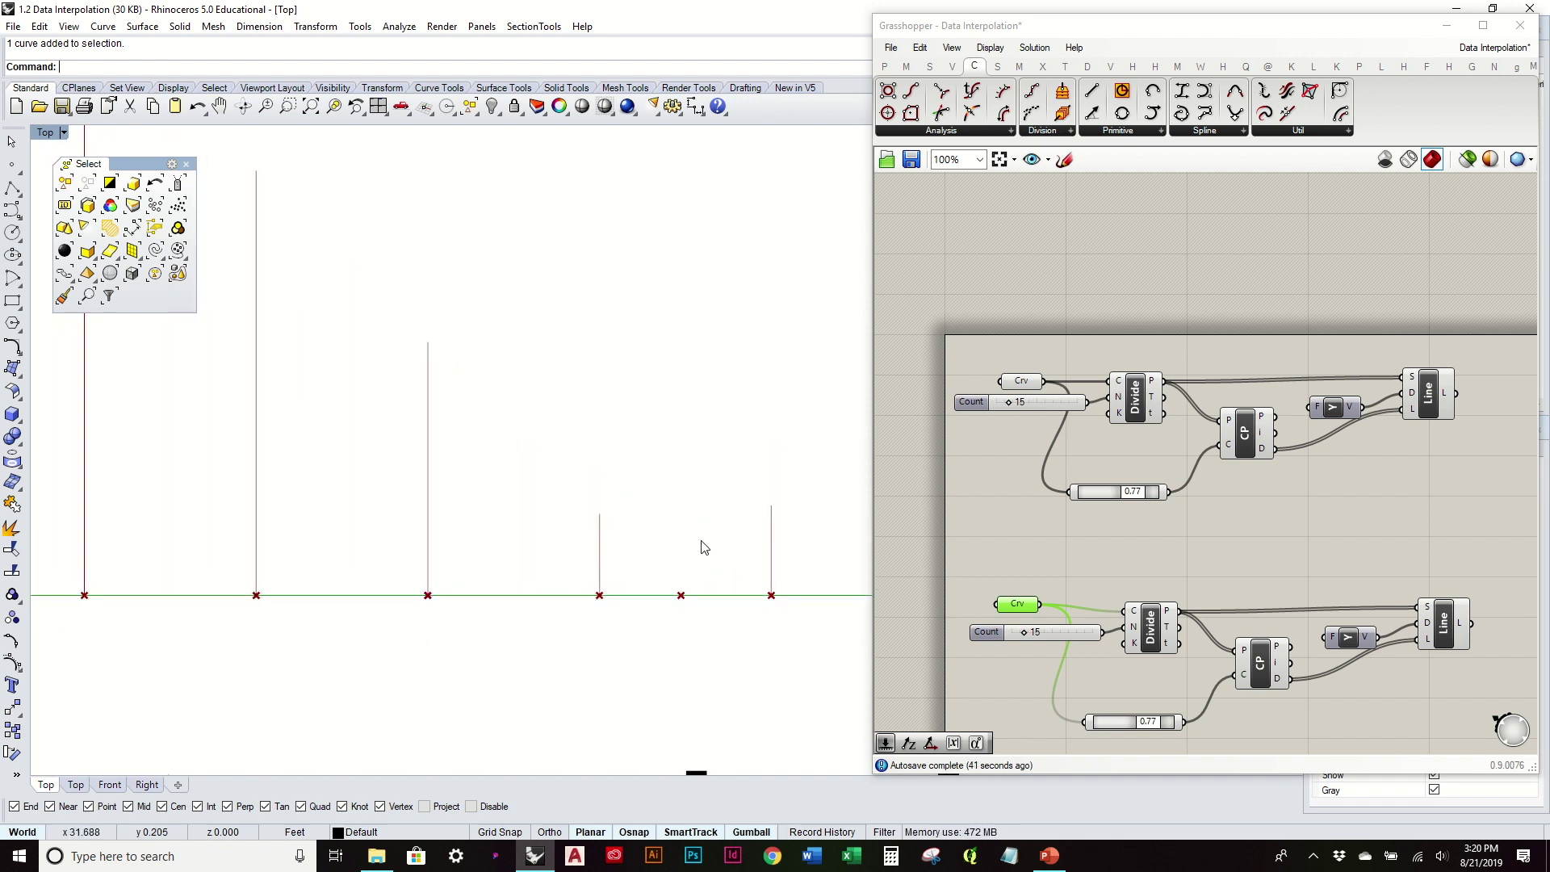
scroll(683, 581, "down", 5)
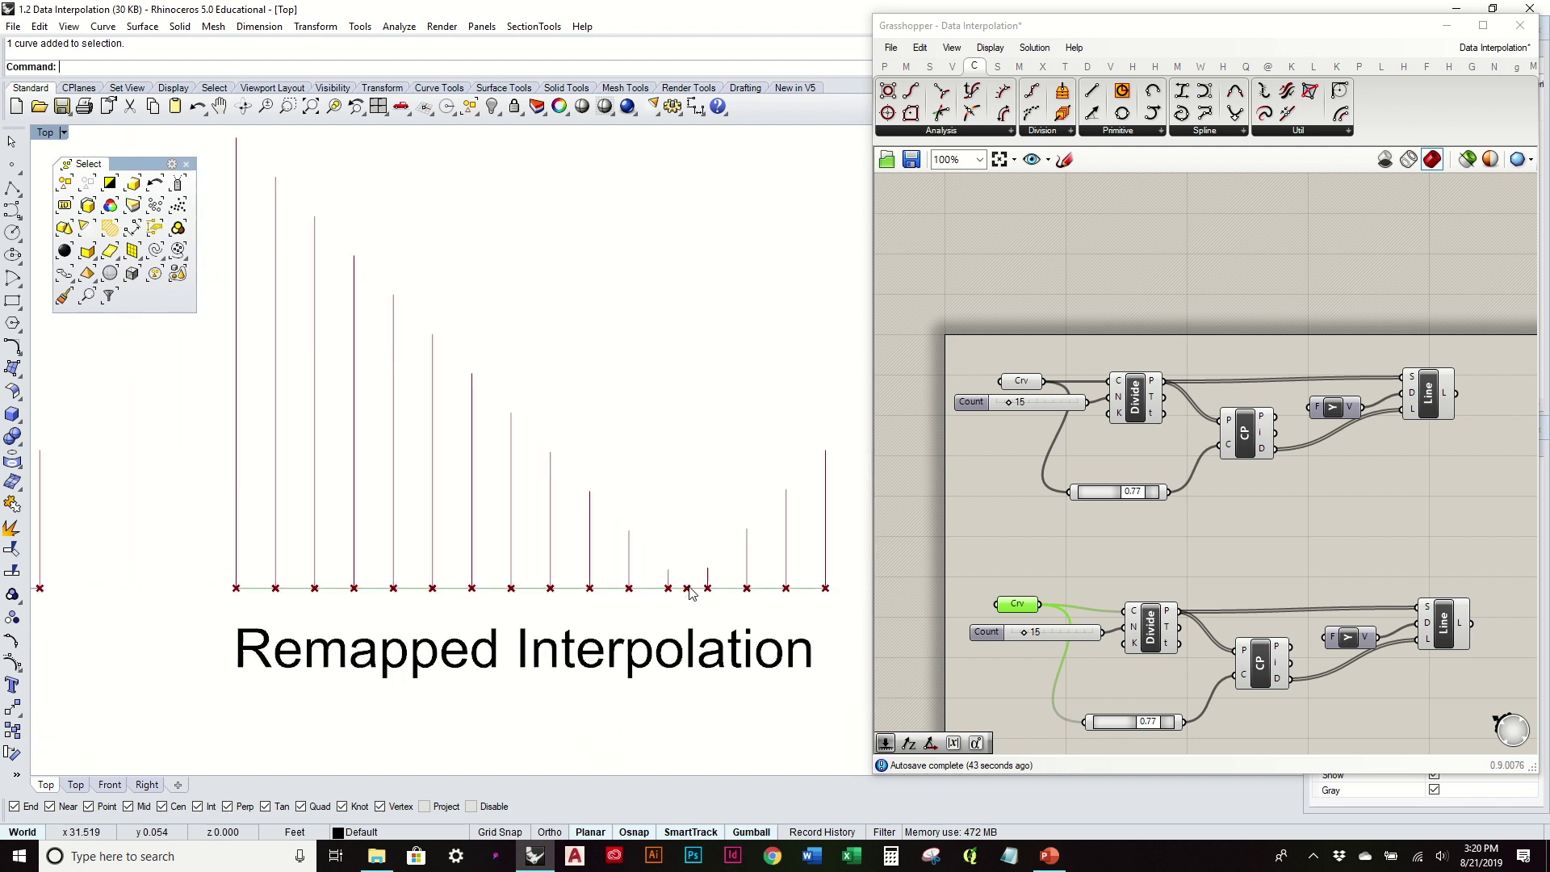
Arrange the lower group's components so both groups are framed
left_click(1156, 527)
right_click_drag(1097, 598, 1107, 551)
left_click_drag(1095, 584, 1054, 563)
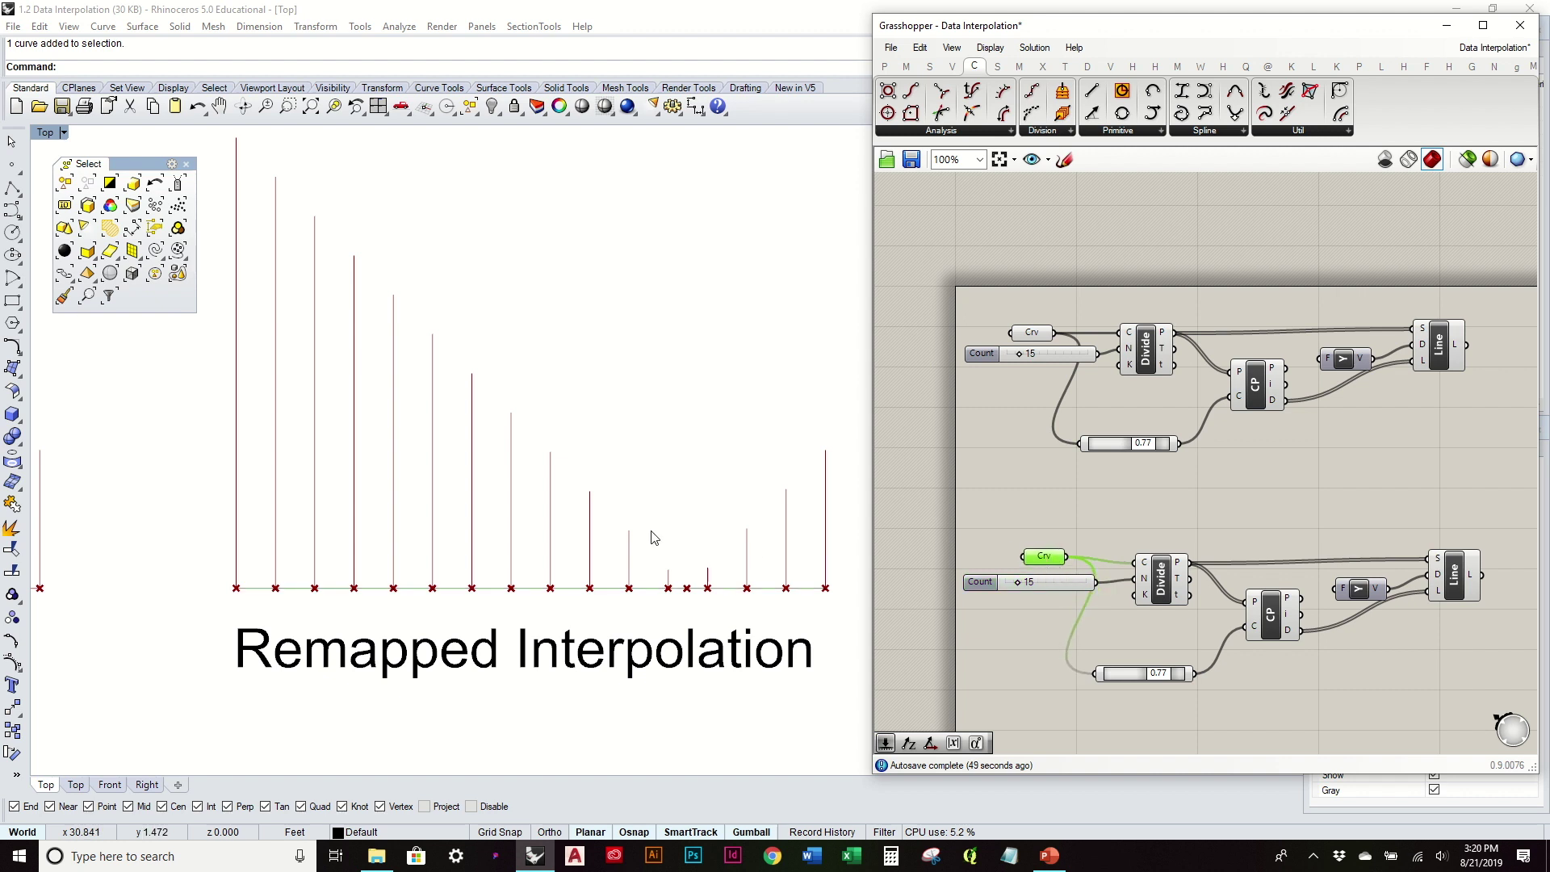
left_click(1151, 530)
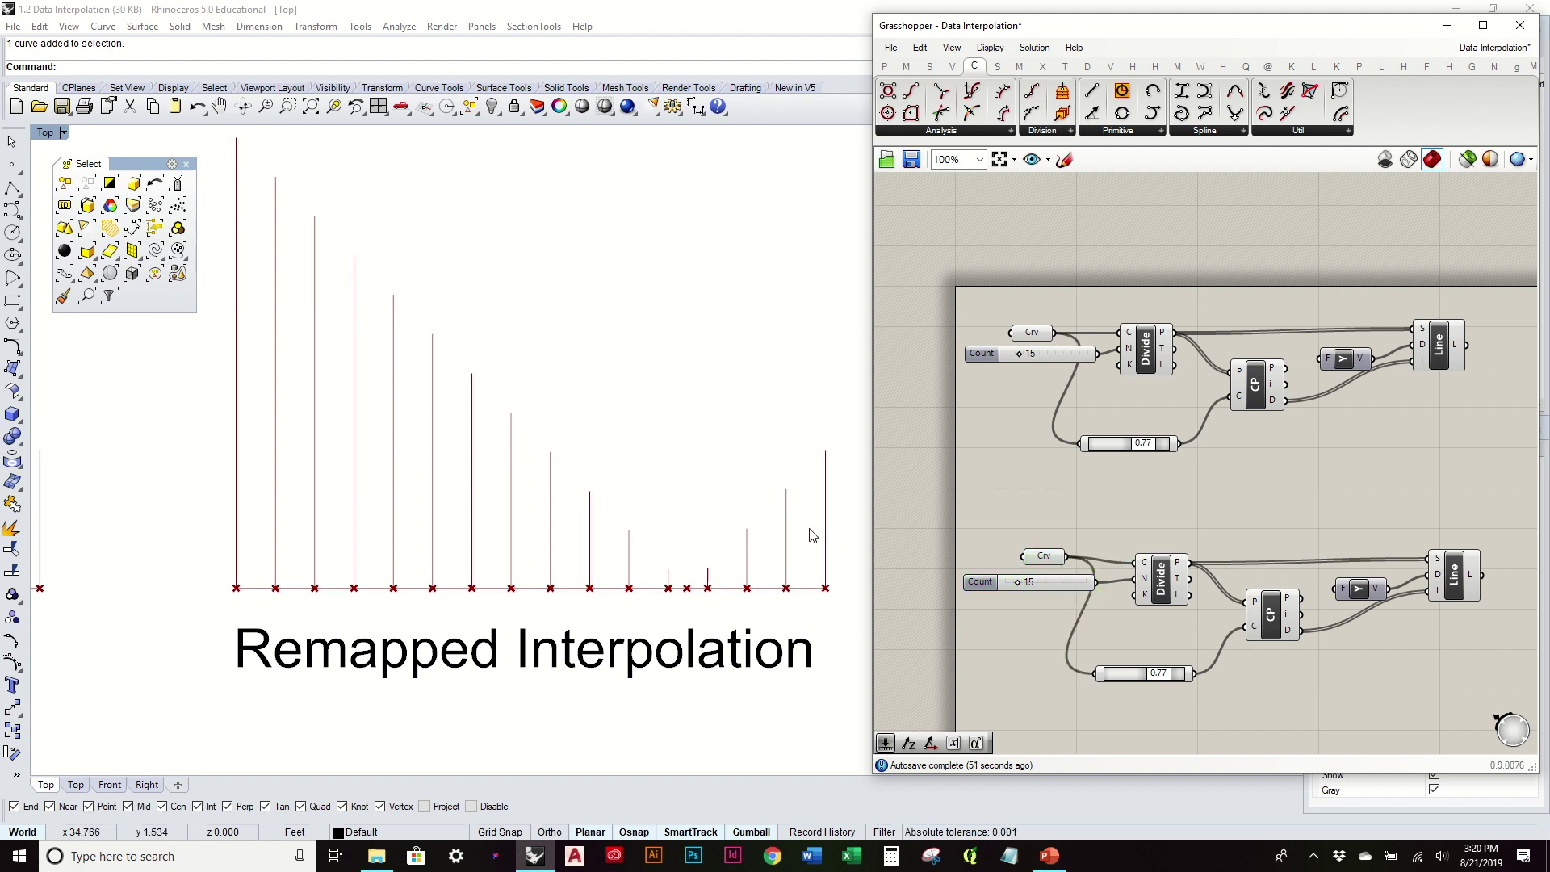
scroll(702, 525, "down", 2)
scroll(775, 530, "down", 2)
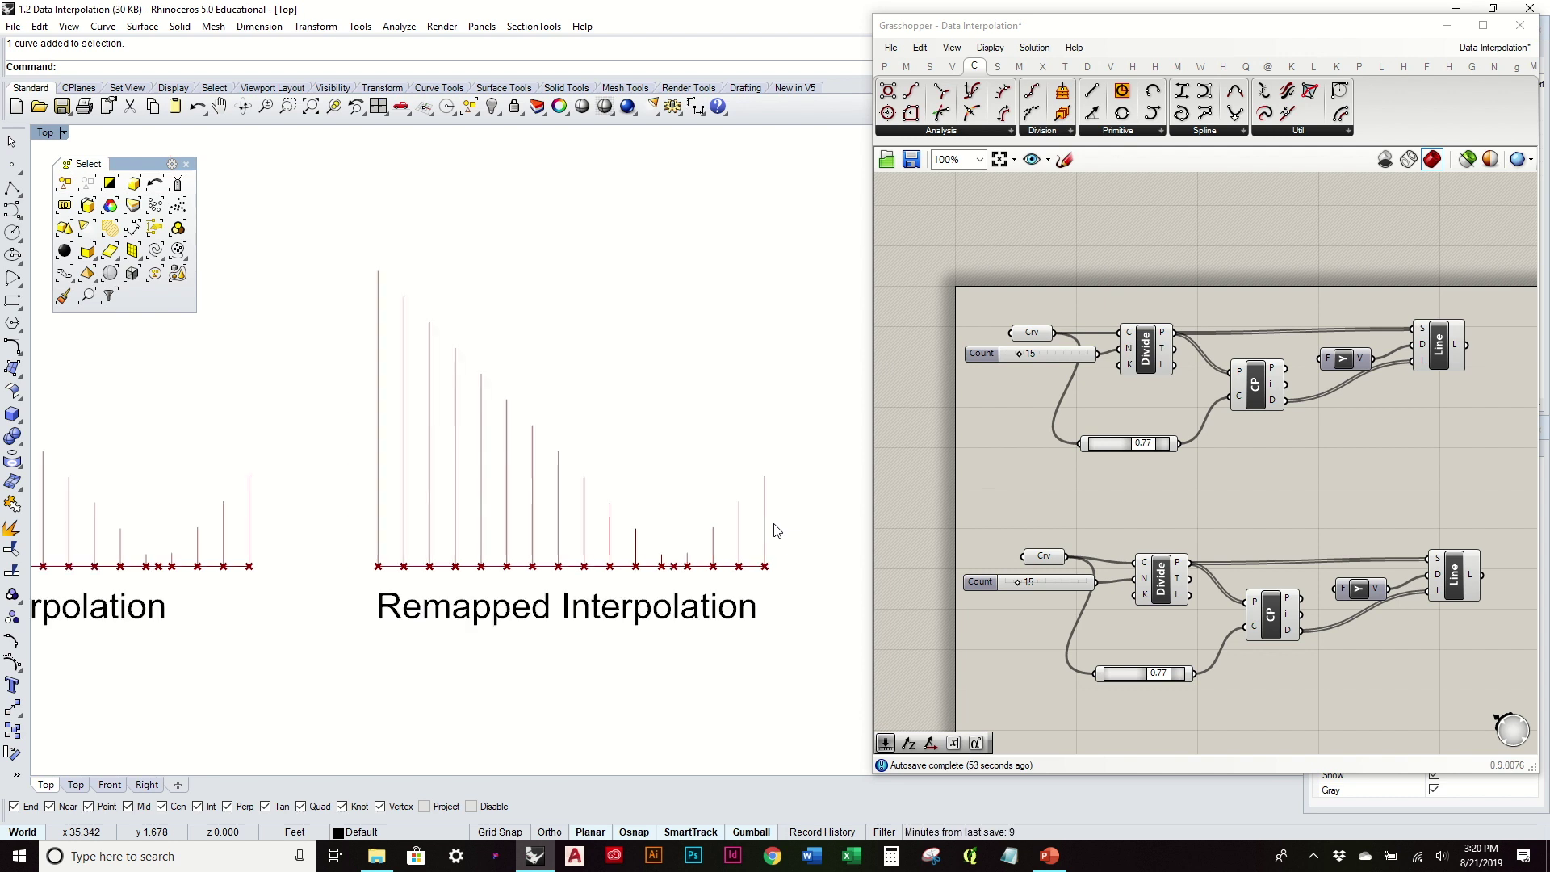
scroll(655, 519, "up", 2)
scroll(674, 590, "up", 2)
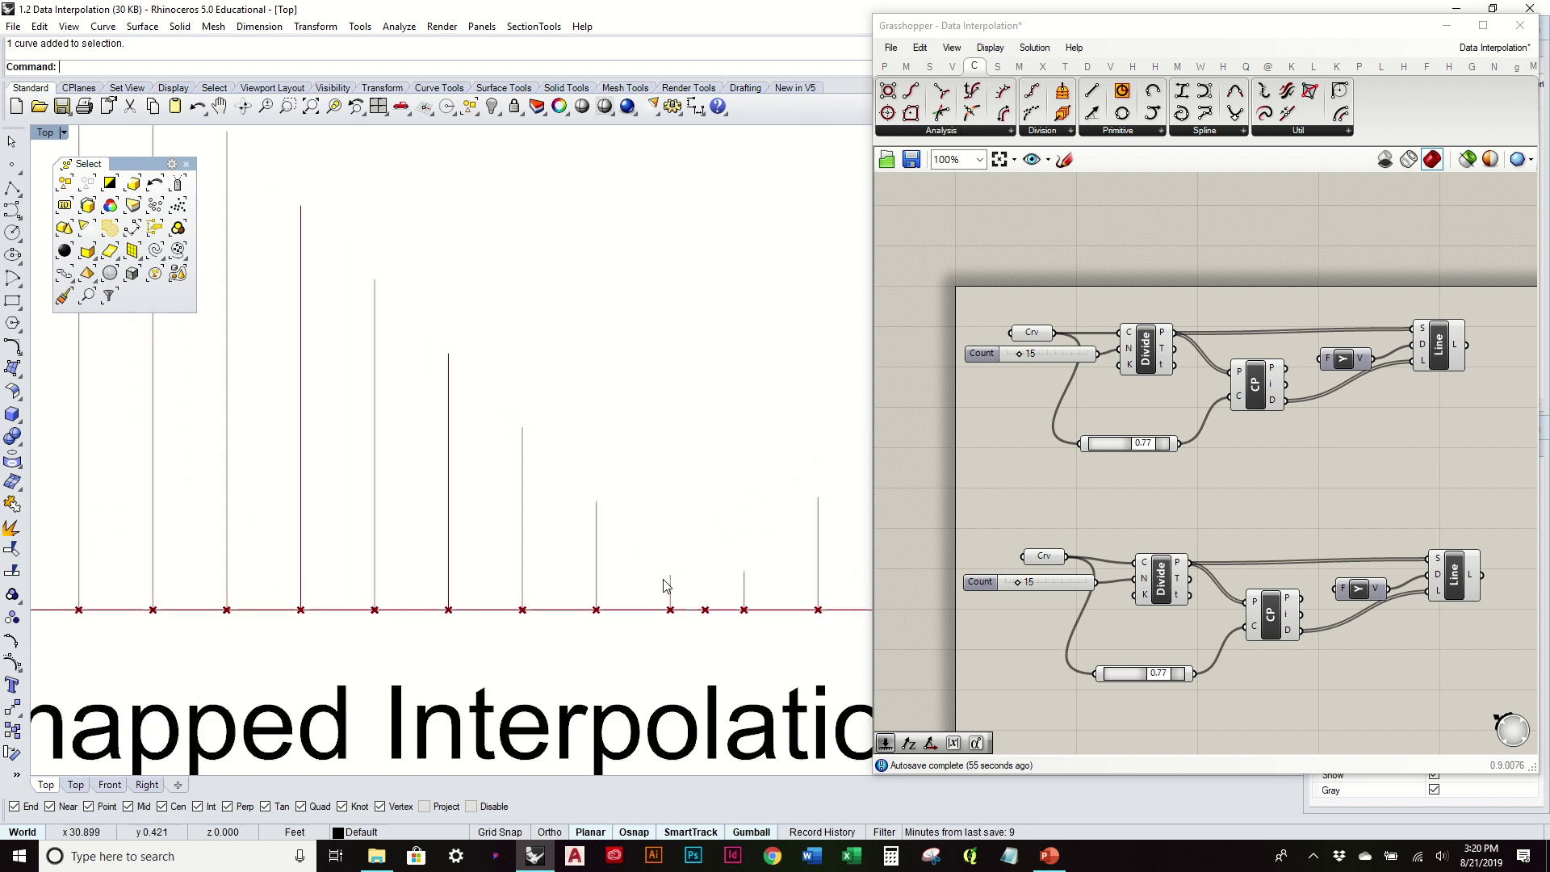
scroll(670, 606, "down", 3)
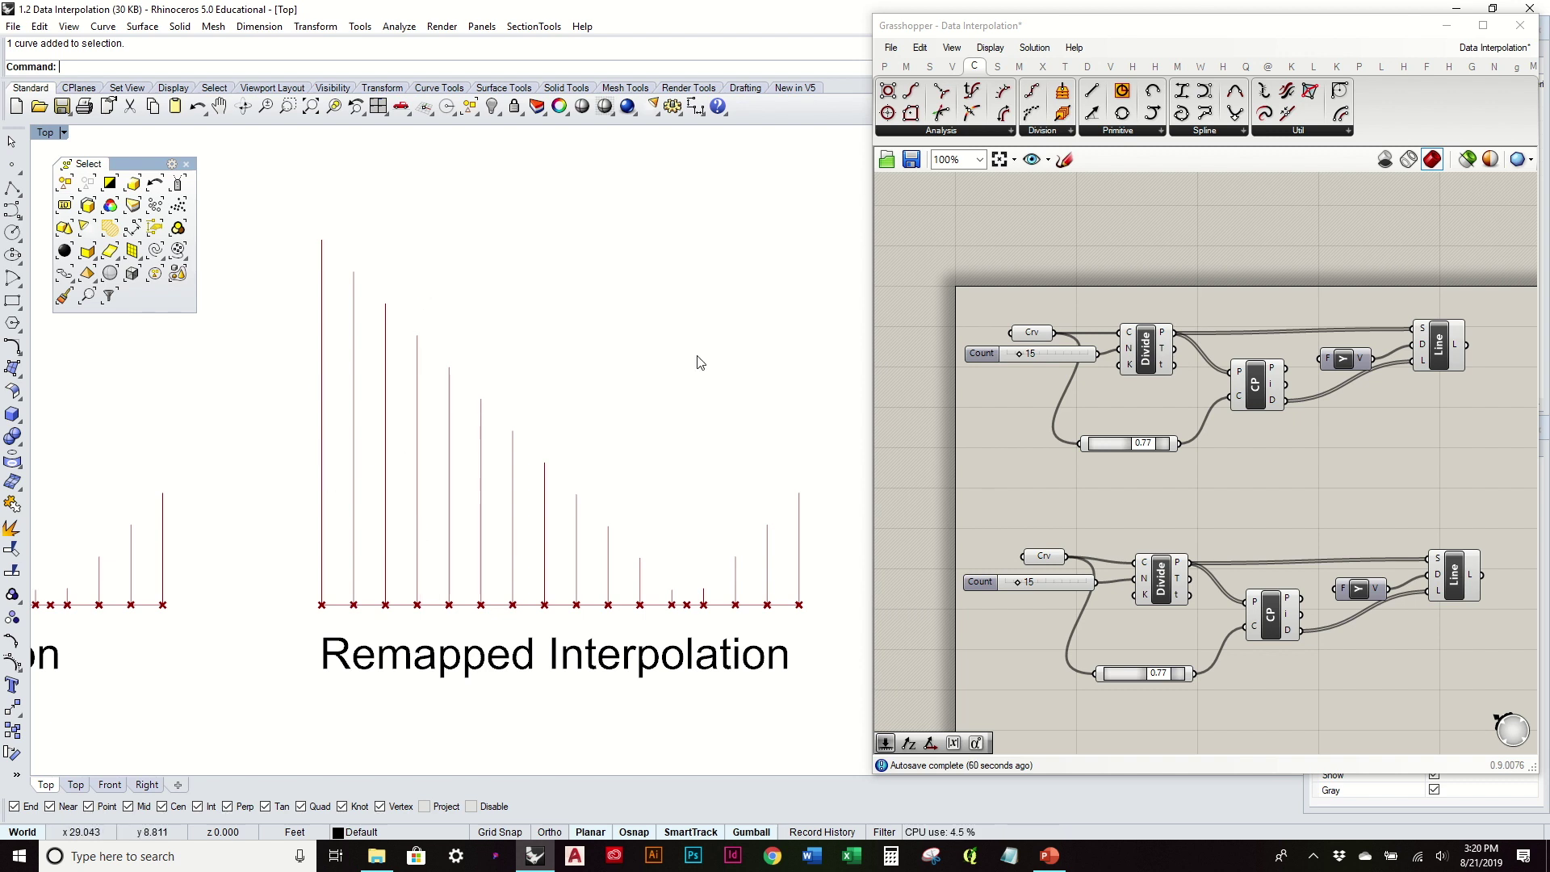
right_click_drag(1278, 529, 1207, 485)
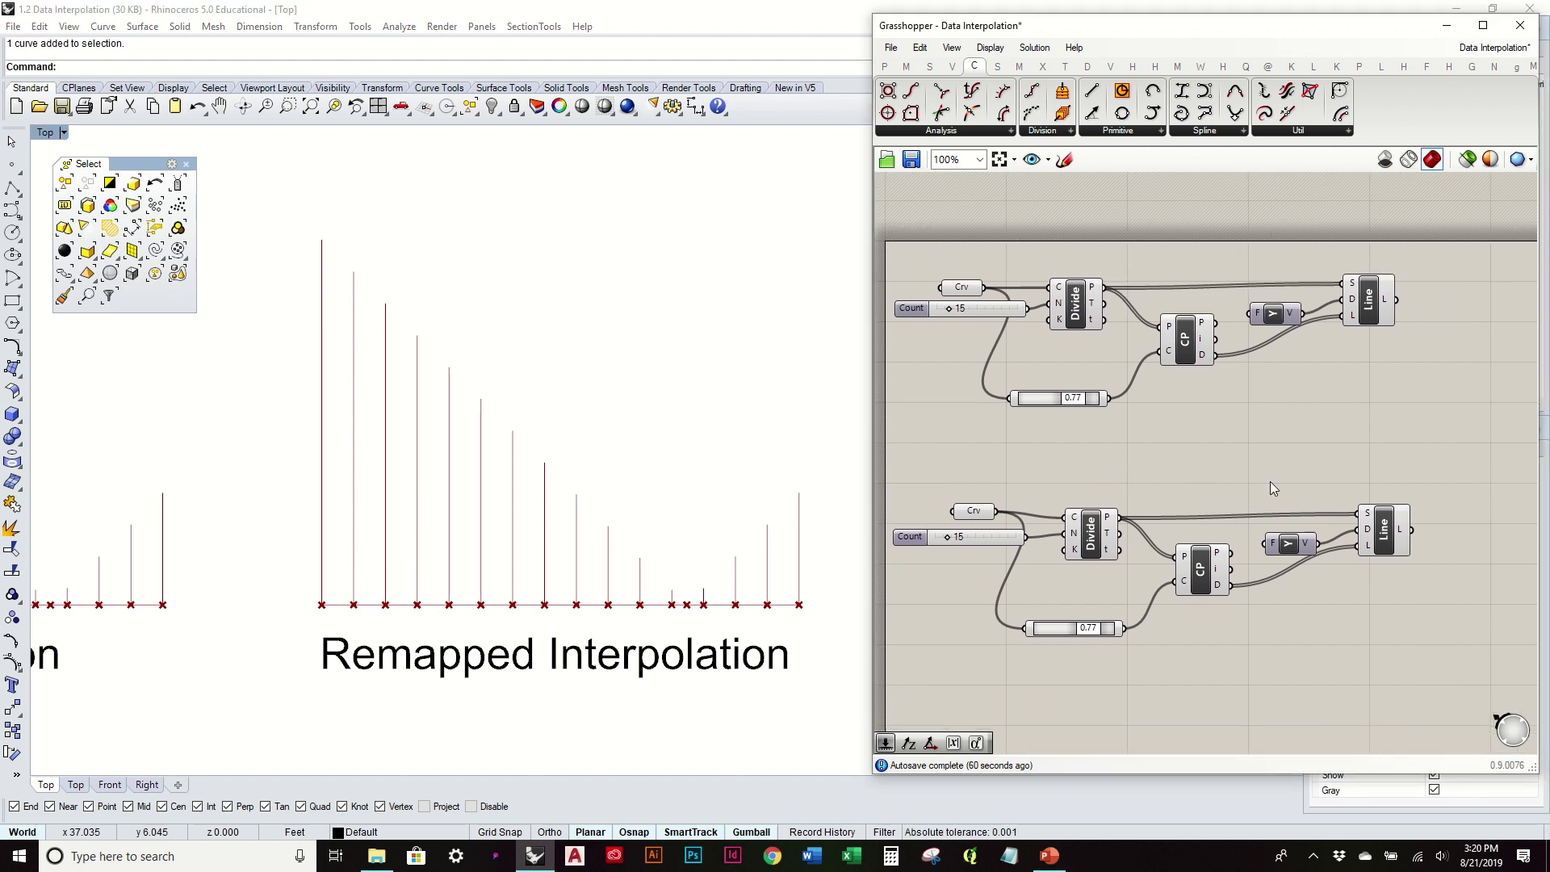
Identify the lower group's lines and shift its CP component left to make room
left_click_drag(1377, 522, 1395, 539)
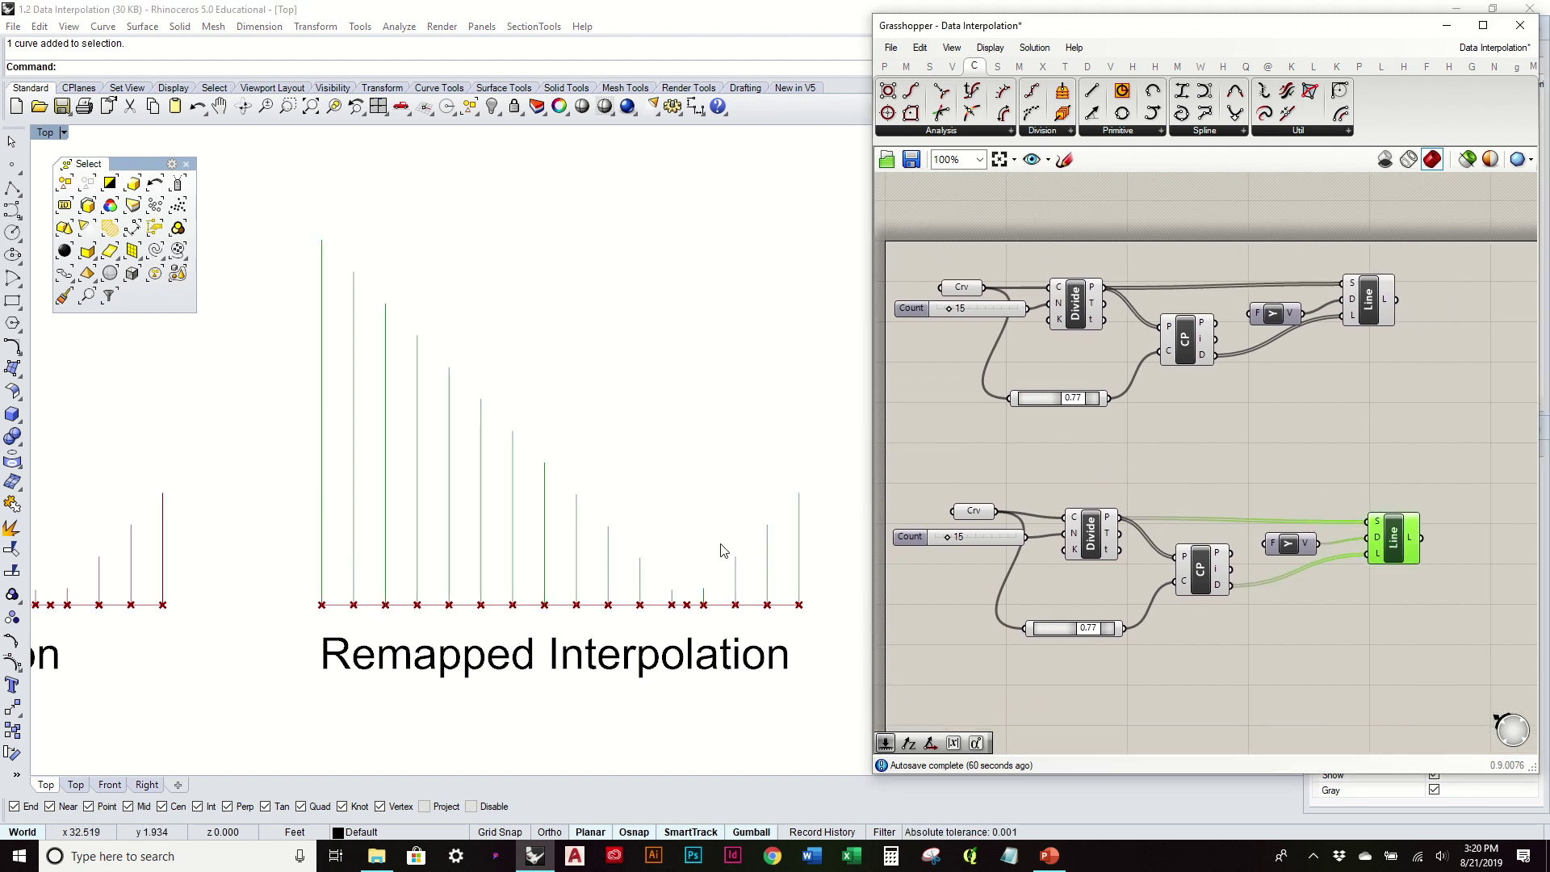
right_click_drag(724, 551, 690, 541)
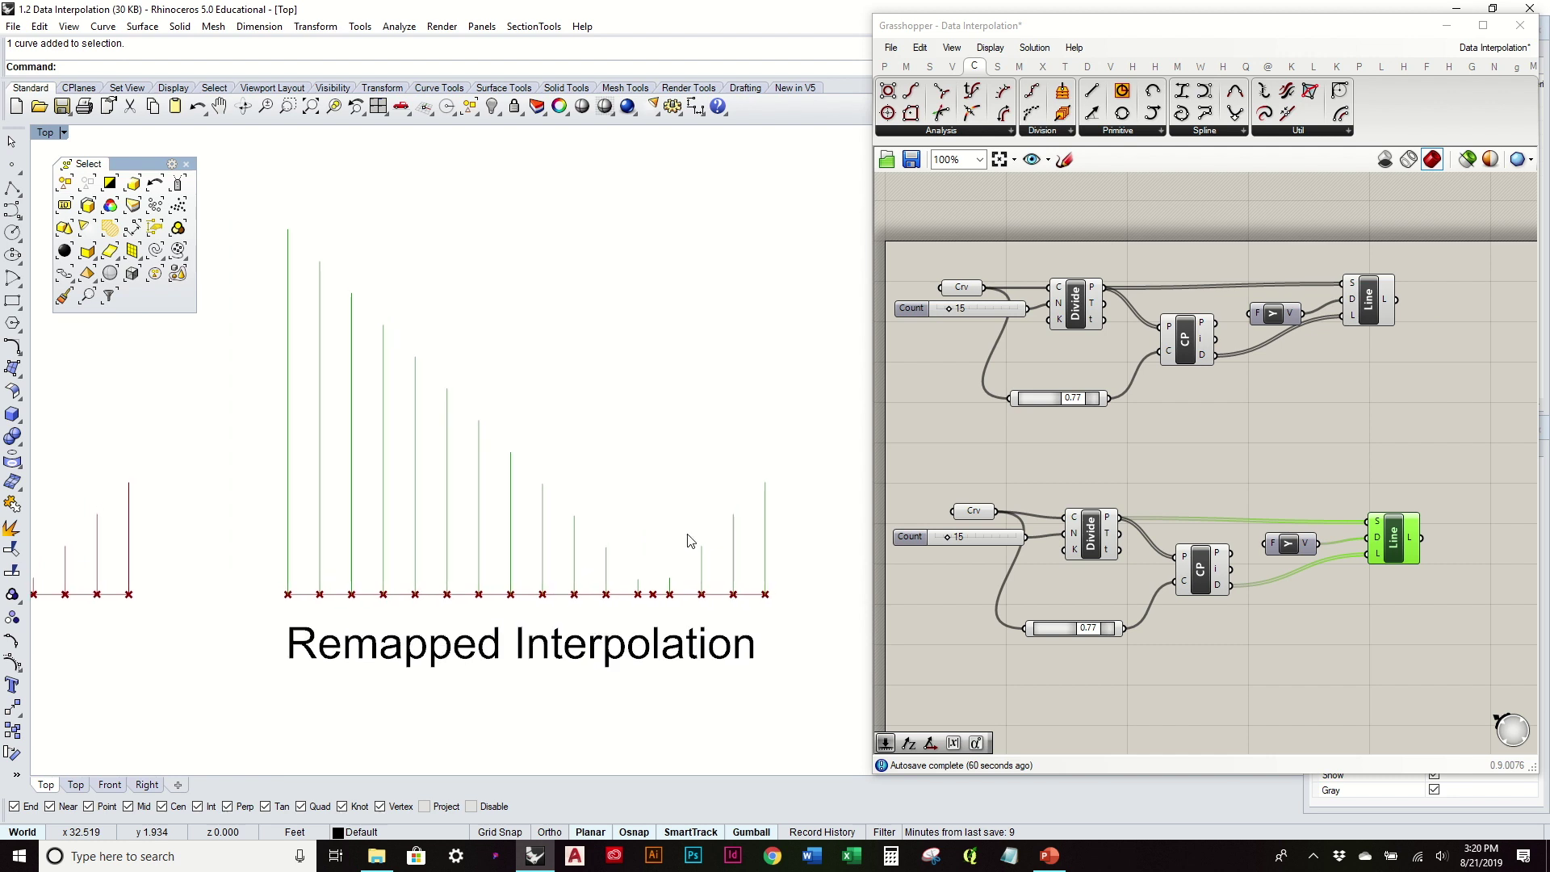
scroll(1145, 571, "up", 1)
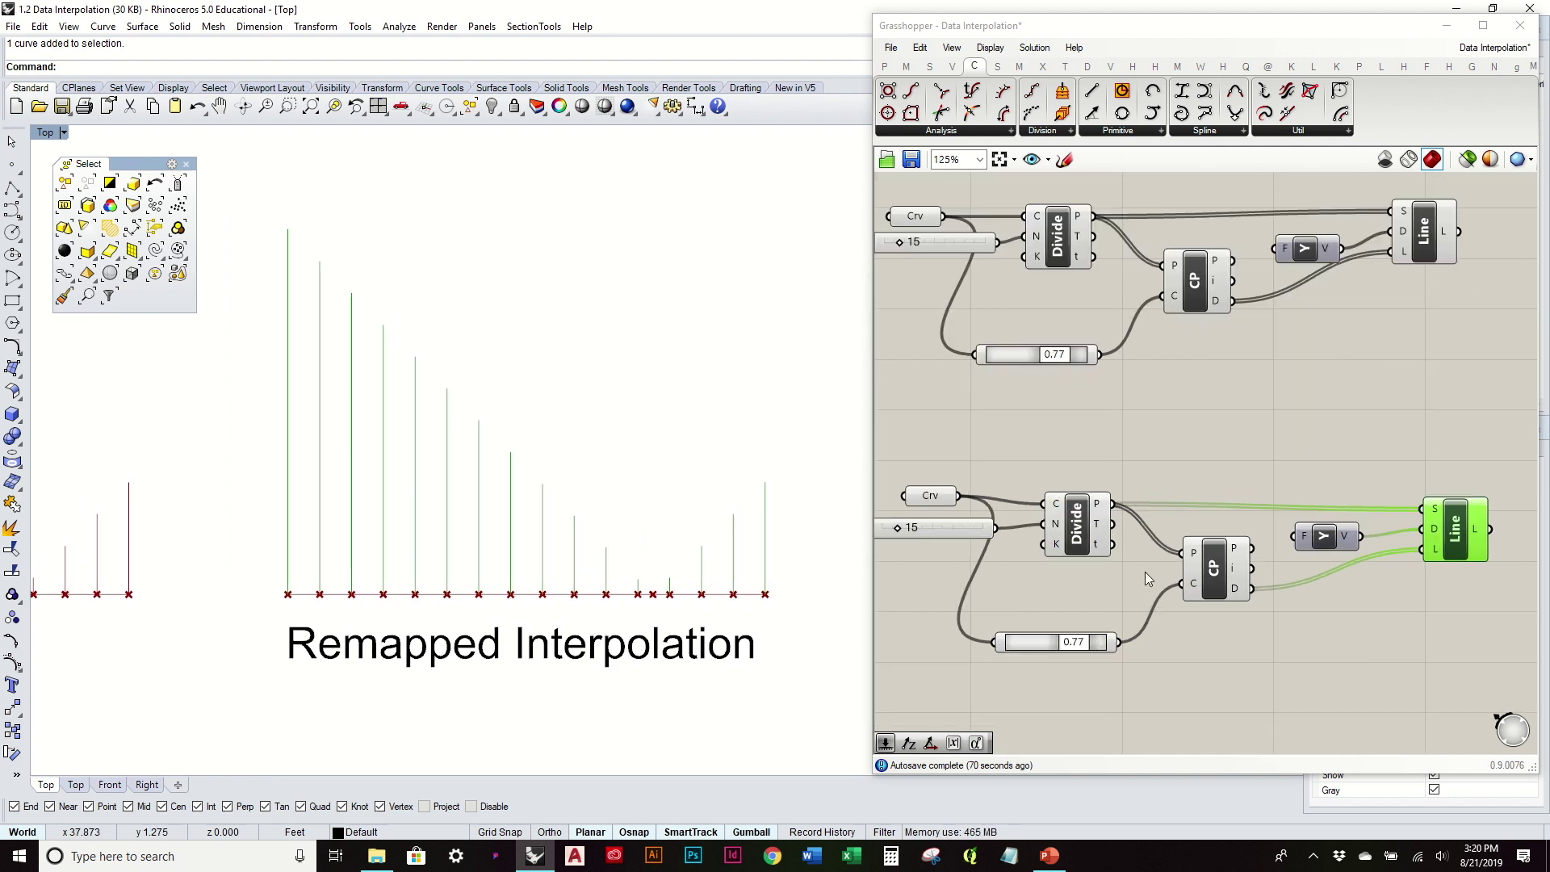
left_click_drag(1038, 648, 1030, 633)
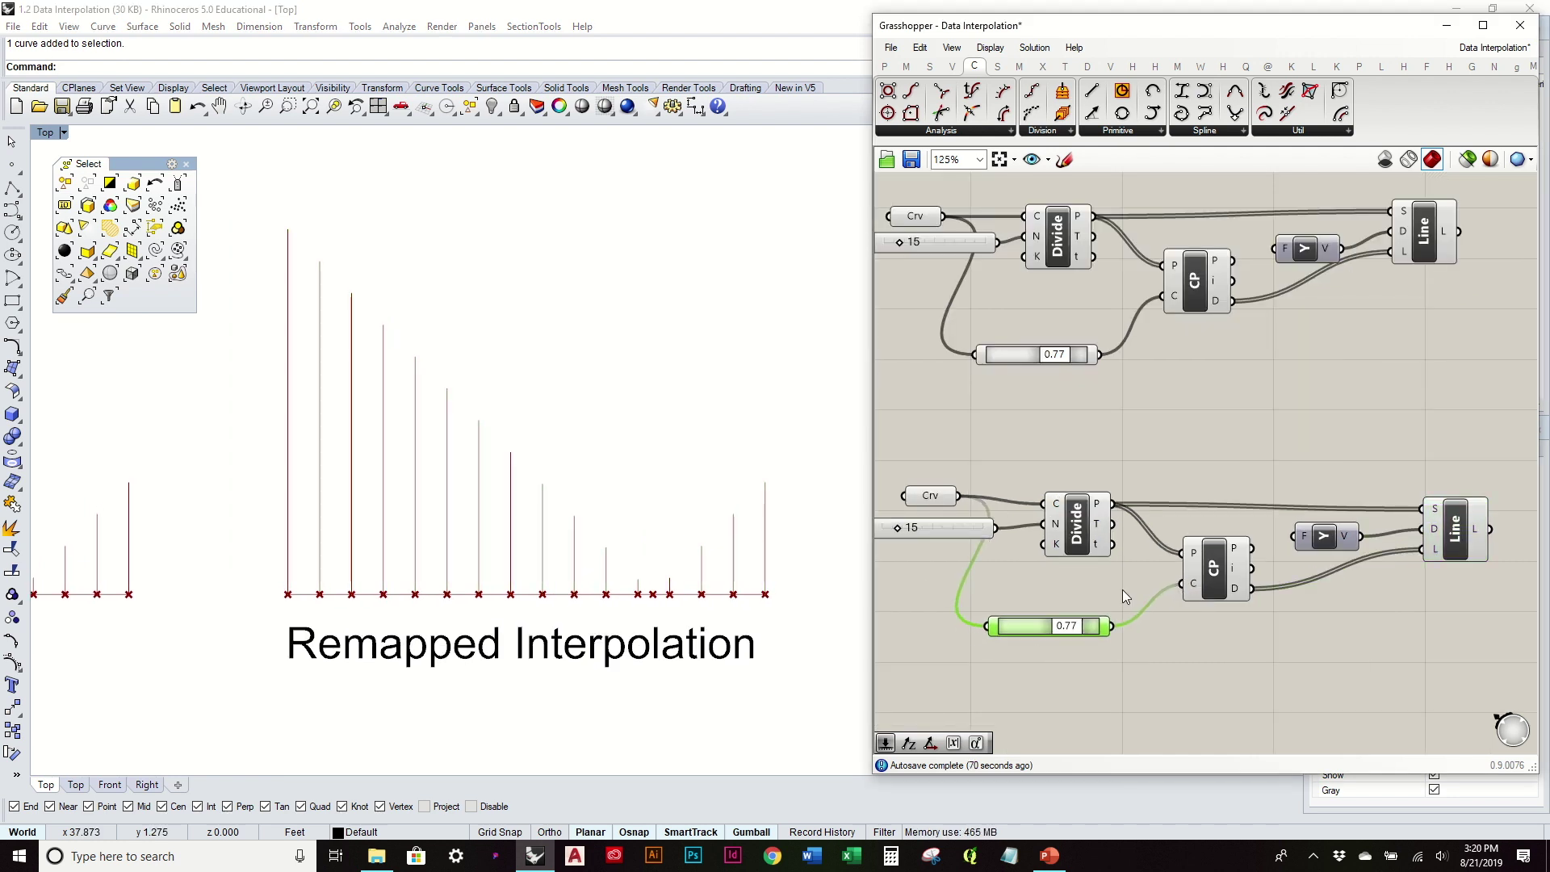
left_click_drag(1228, 583, 1185, 583)
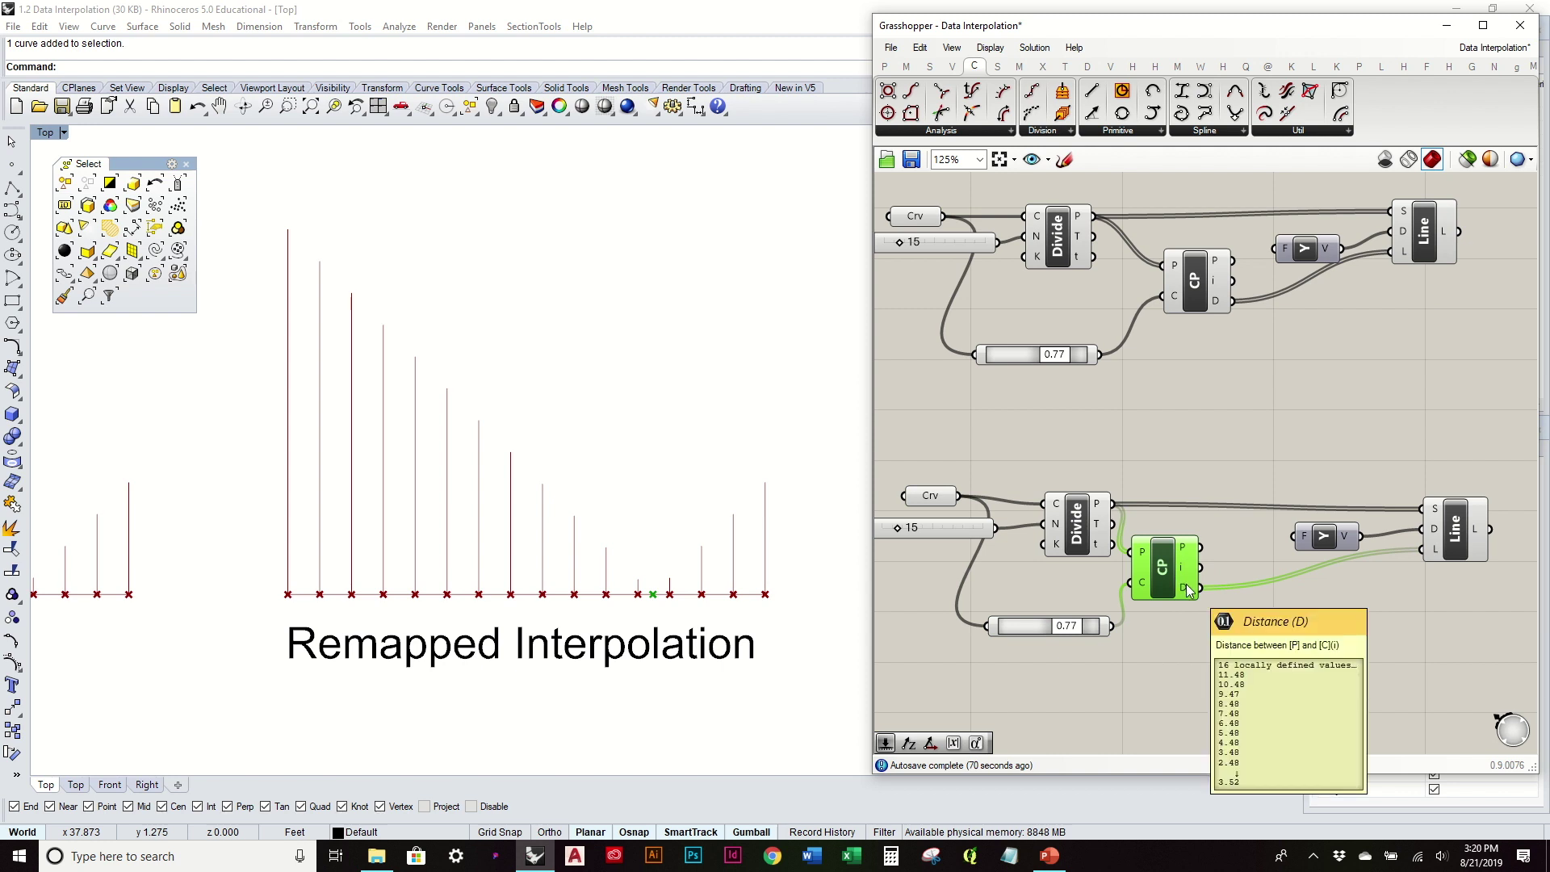
right_click_drag(1186, 584, 1083, 584)
left_click_drag(1095, 580, 1113, 578)
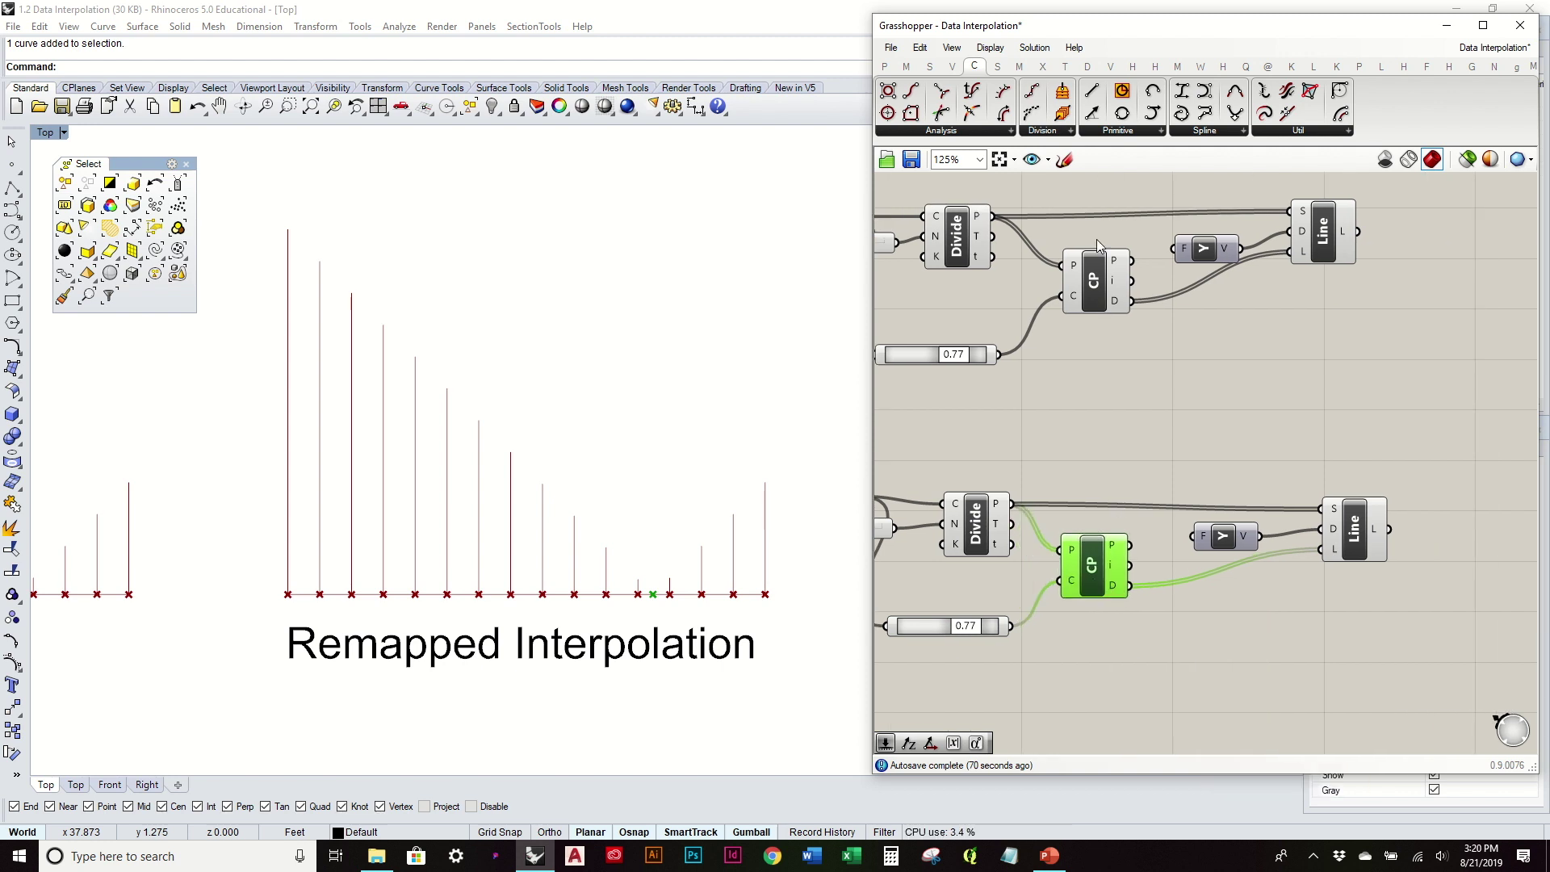
Add a Remap Numbers component with CP's distances feeding its V input
left_click(907, 66)
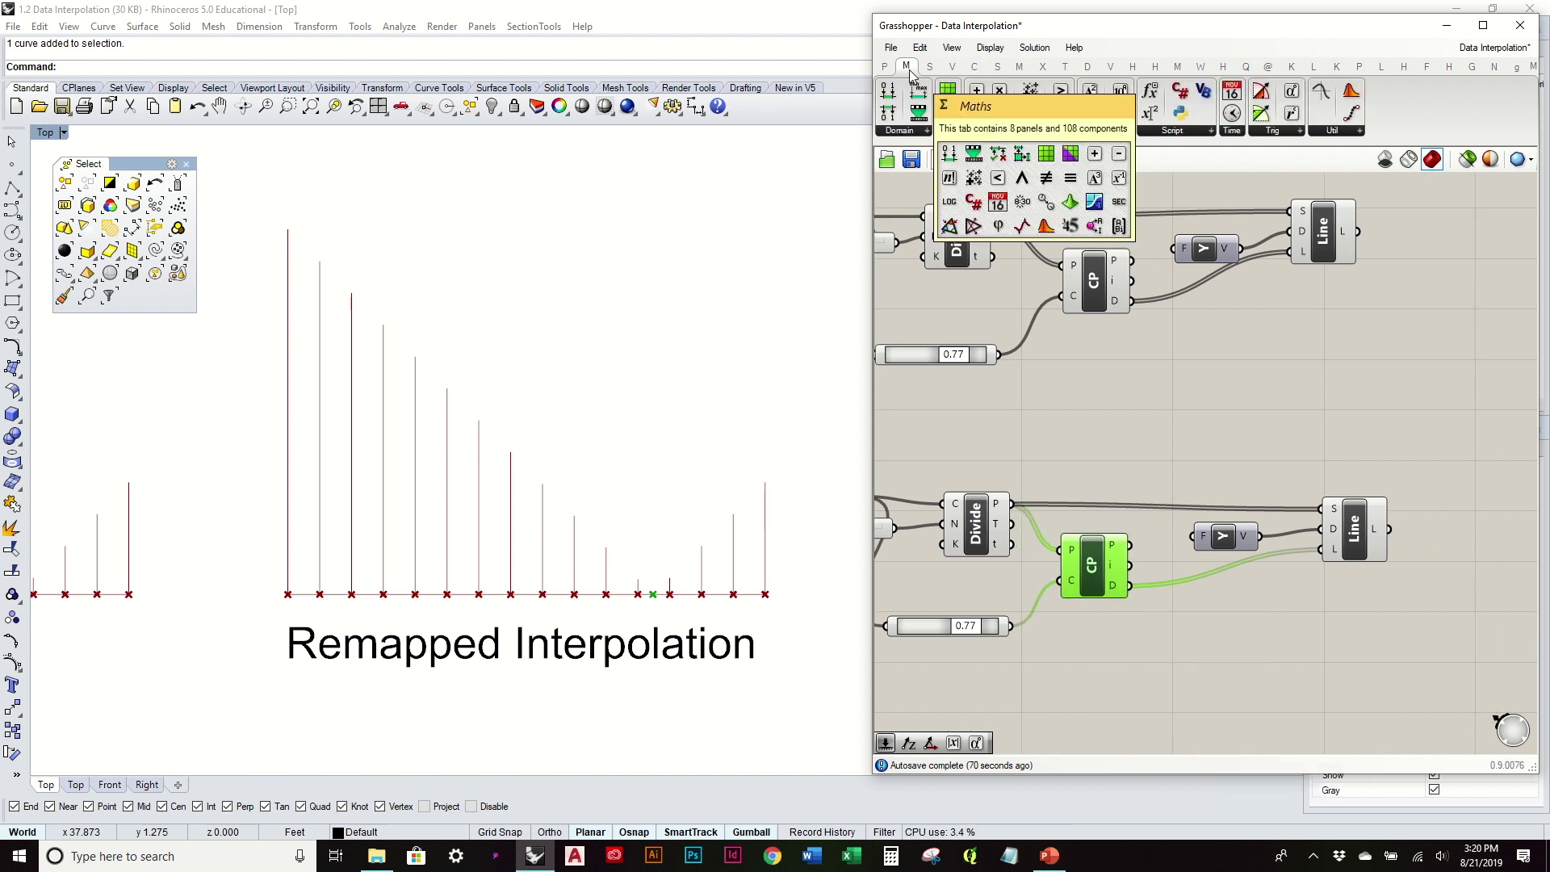
left_click(910, 131)
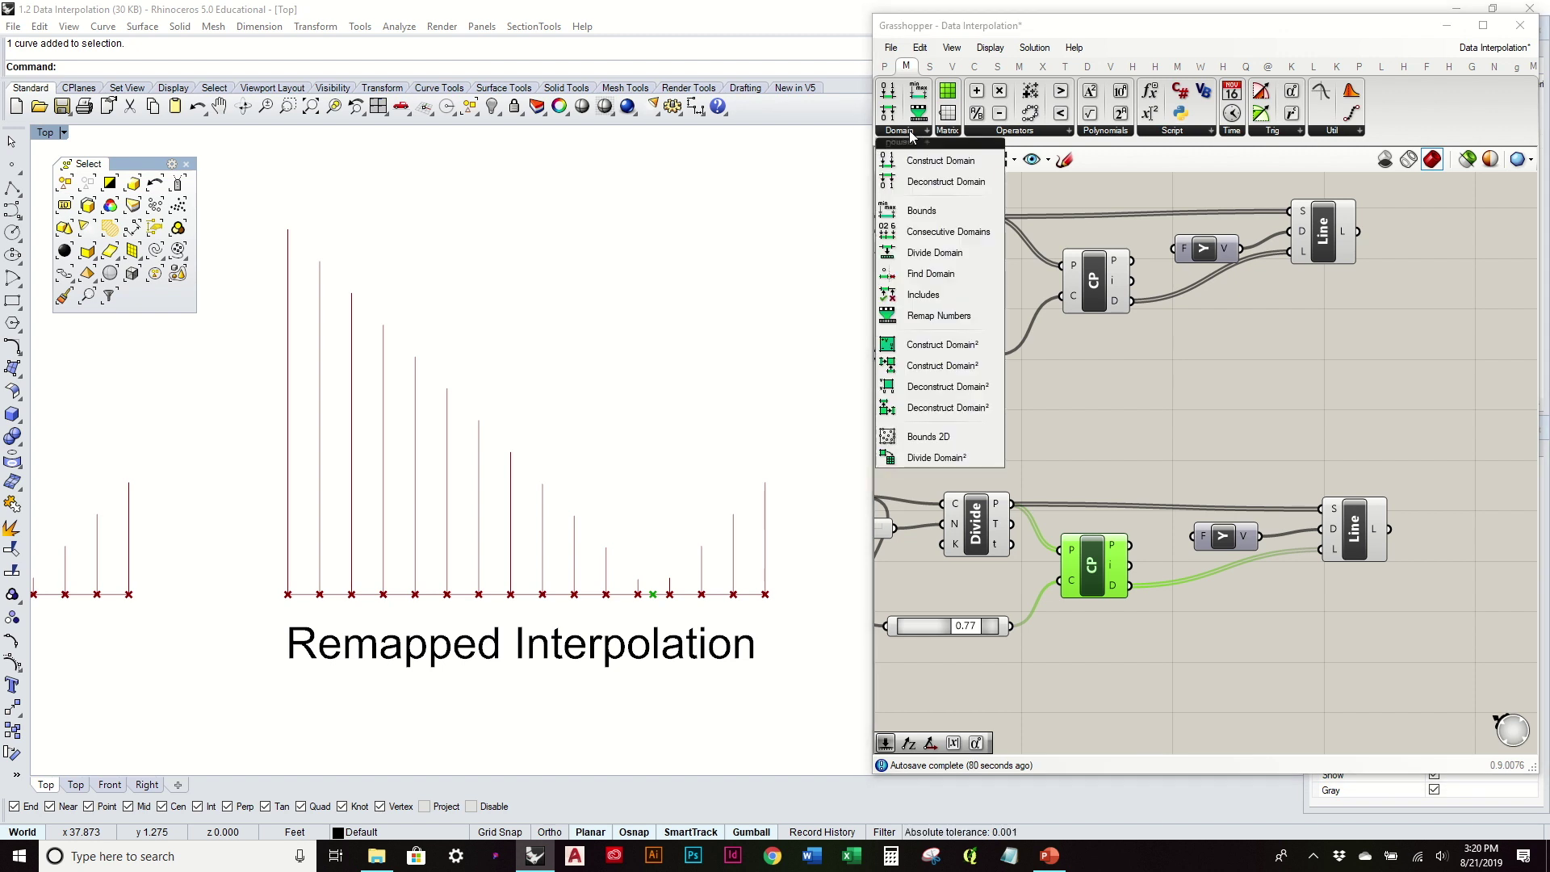
left_click_drag(945, 314, 1111, 450)
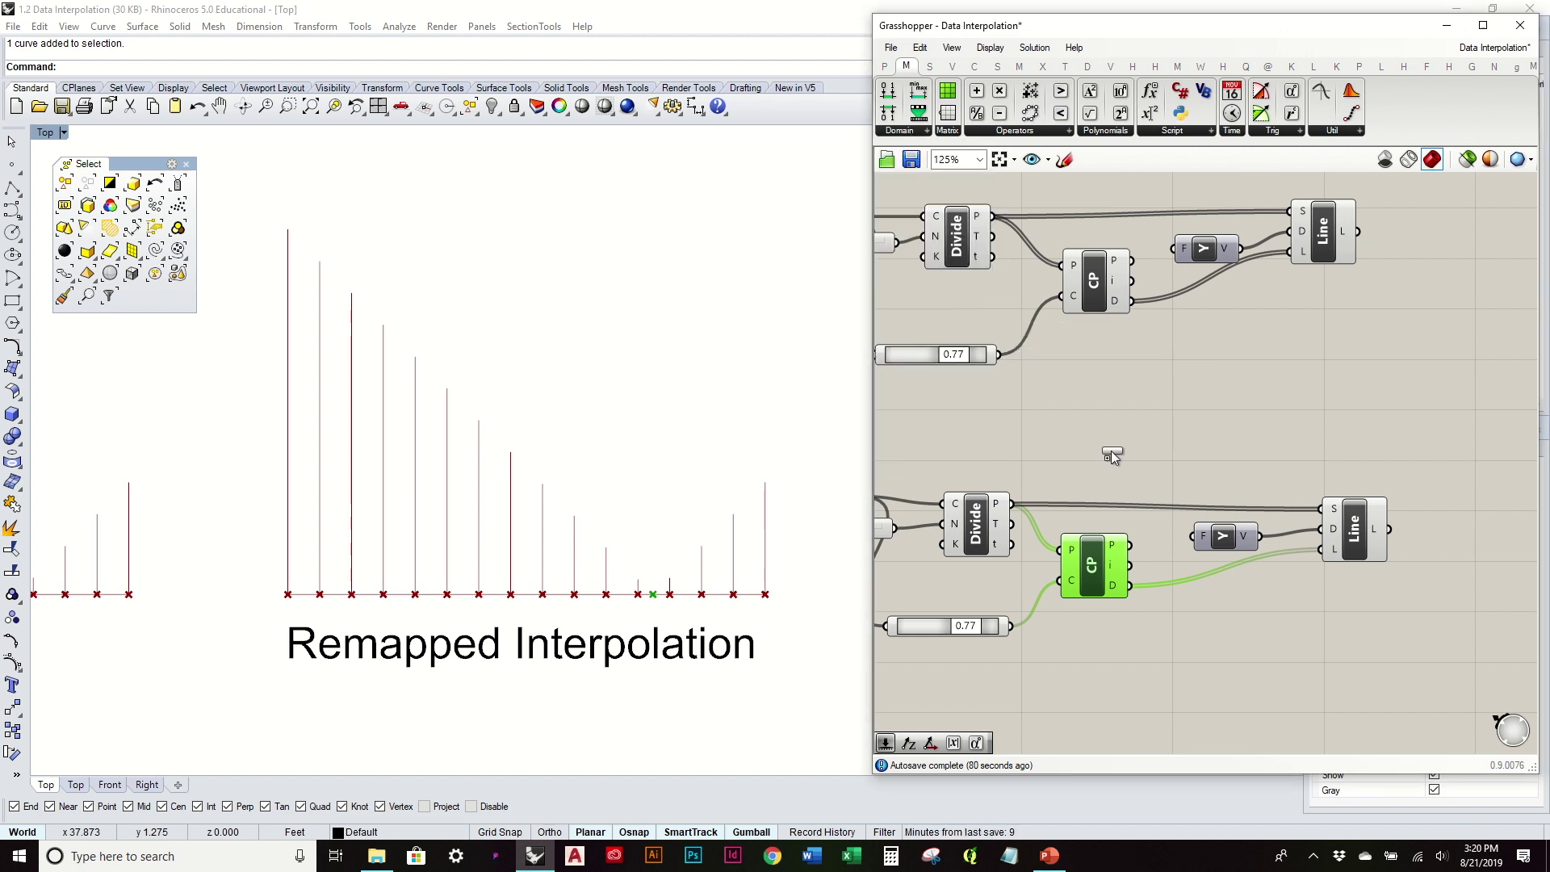
left_click_drag(1271, 658, 1269, 658)
left_click_drag(1131, 586, 1236, 636)
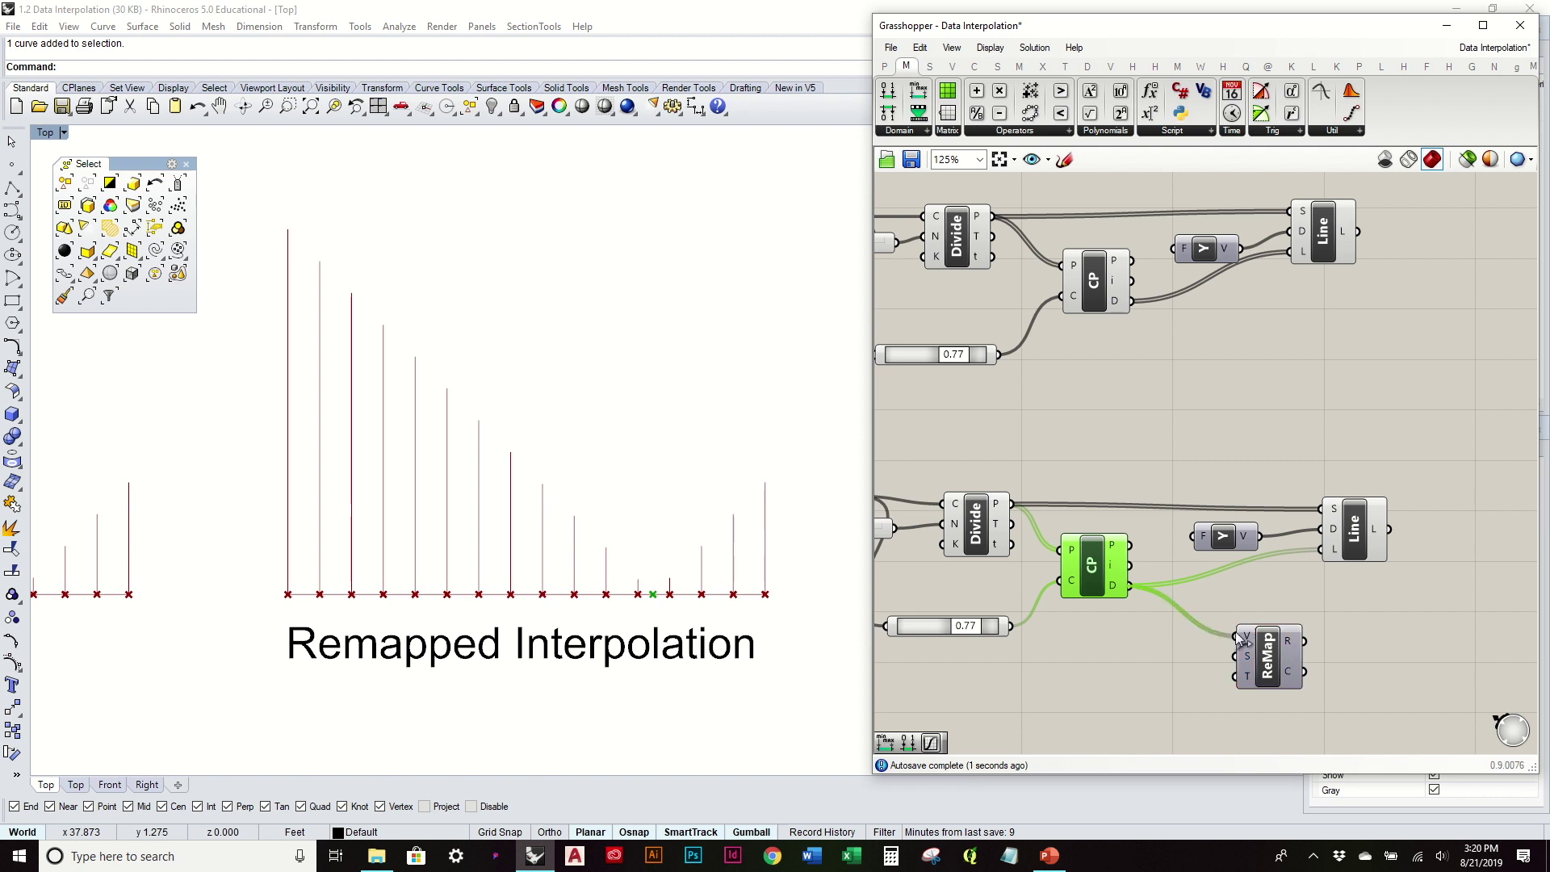
scroll(1245, 637, "up", 4)
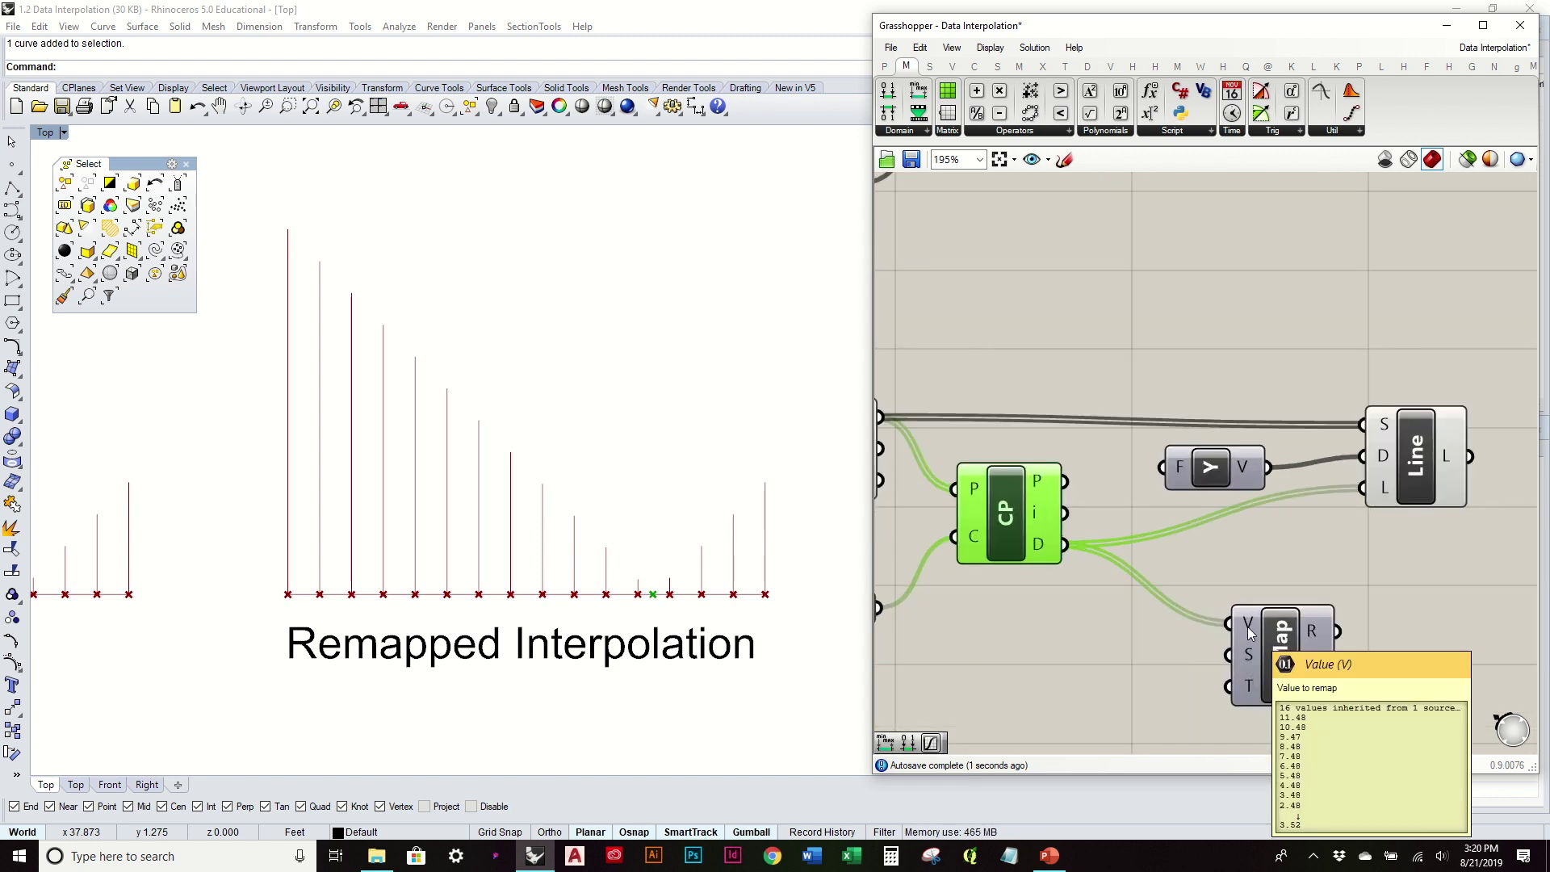
Set the lower group's slider to 0.66
left_click_drag(1262, 628, 1224, 630)
right_click_drag(881, 611, 1125, 609)
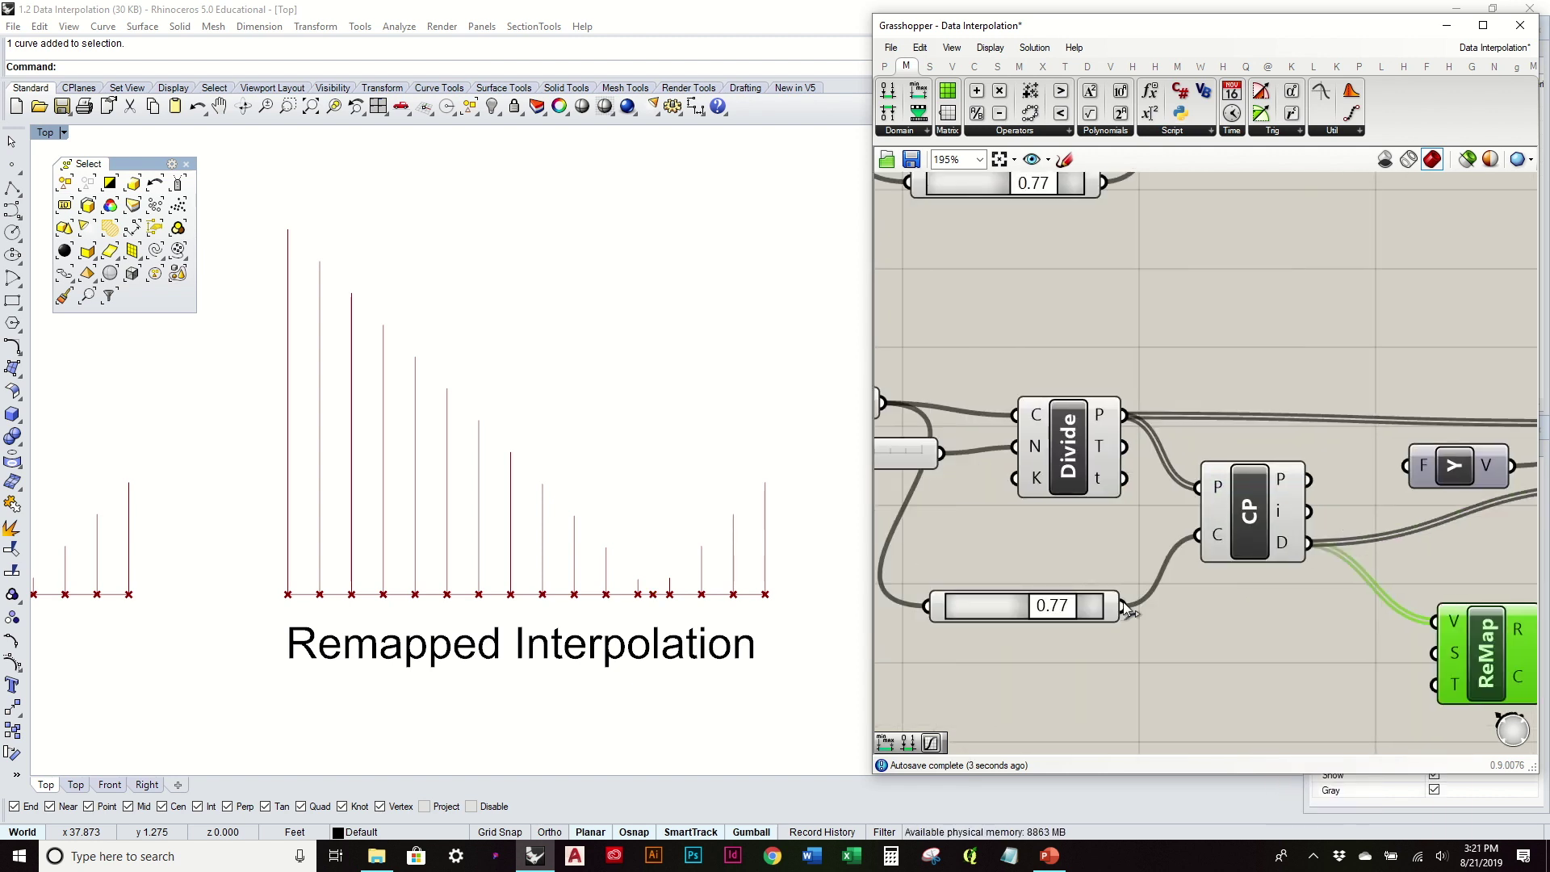
mouse_move(1060, 614)
left_mouse_down()
mouse_move(998, 616)
mouse_move(1048, 616)
left_mouse_up()
right_click_drag(1048, 617, 901, 556)
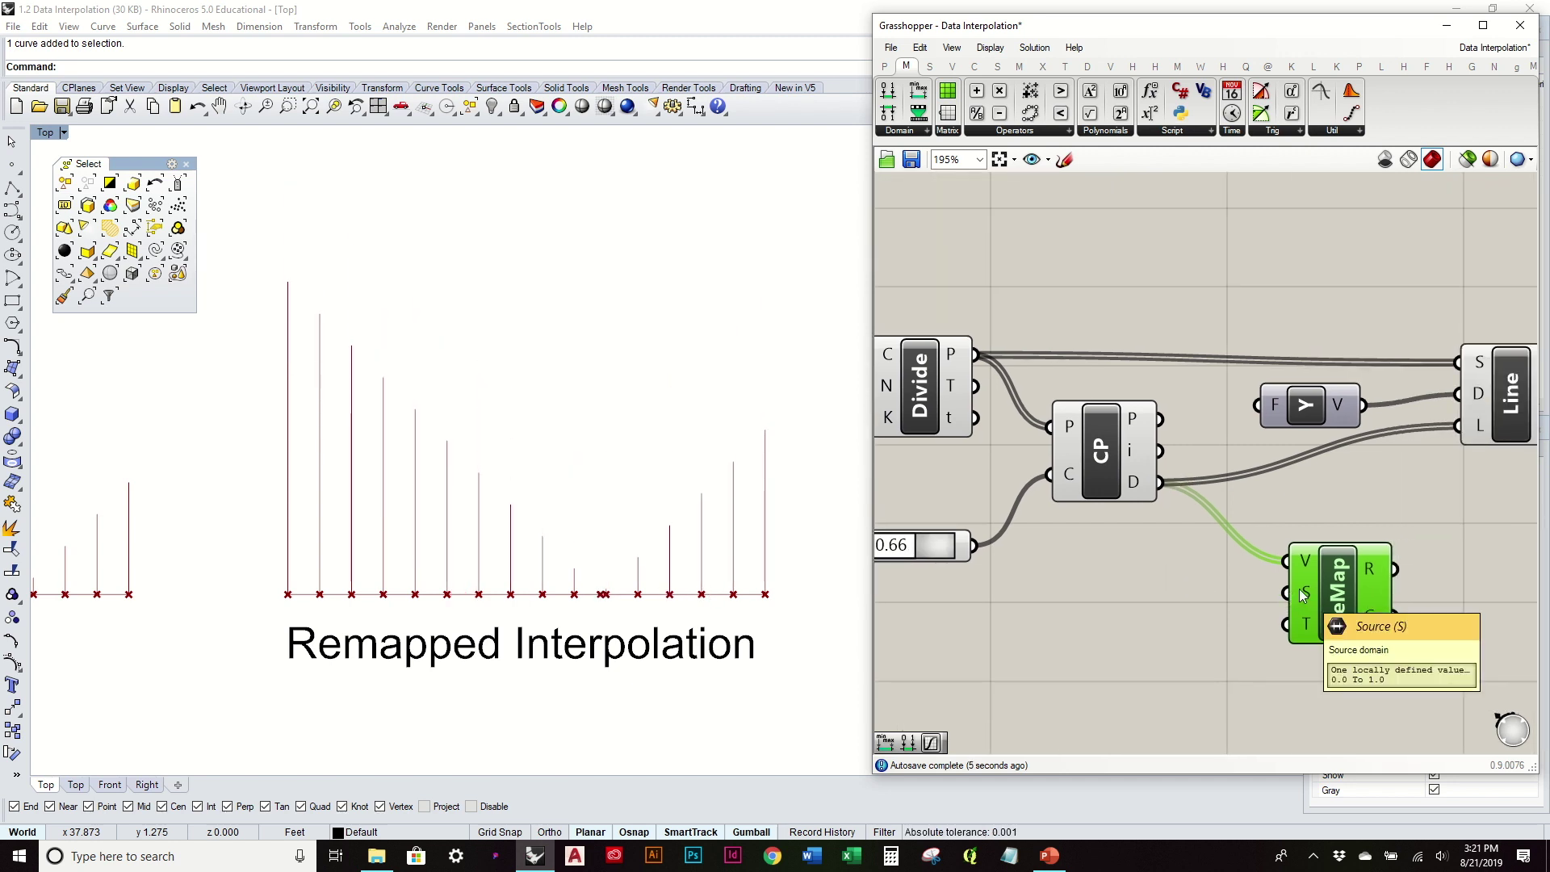
mouse_move(1142, 487)
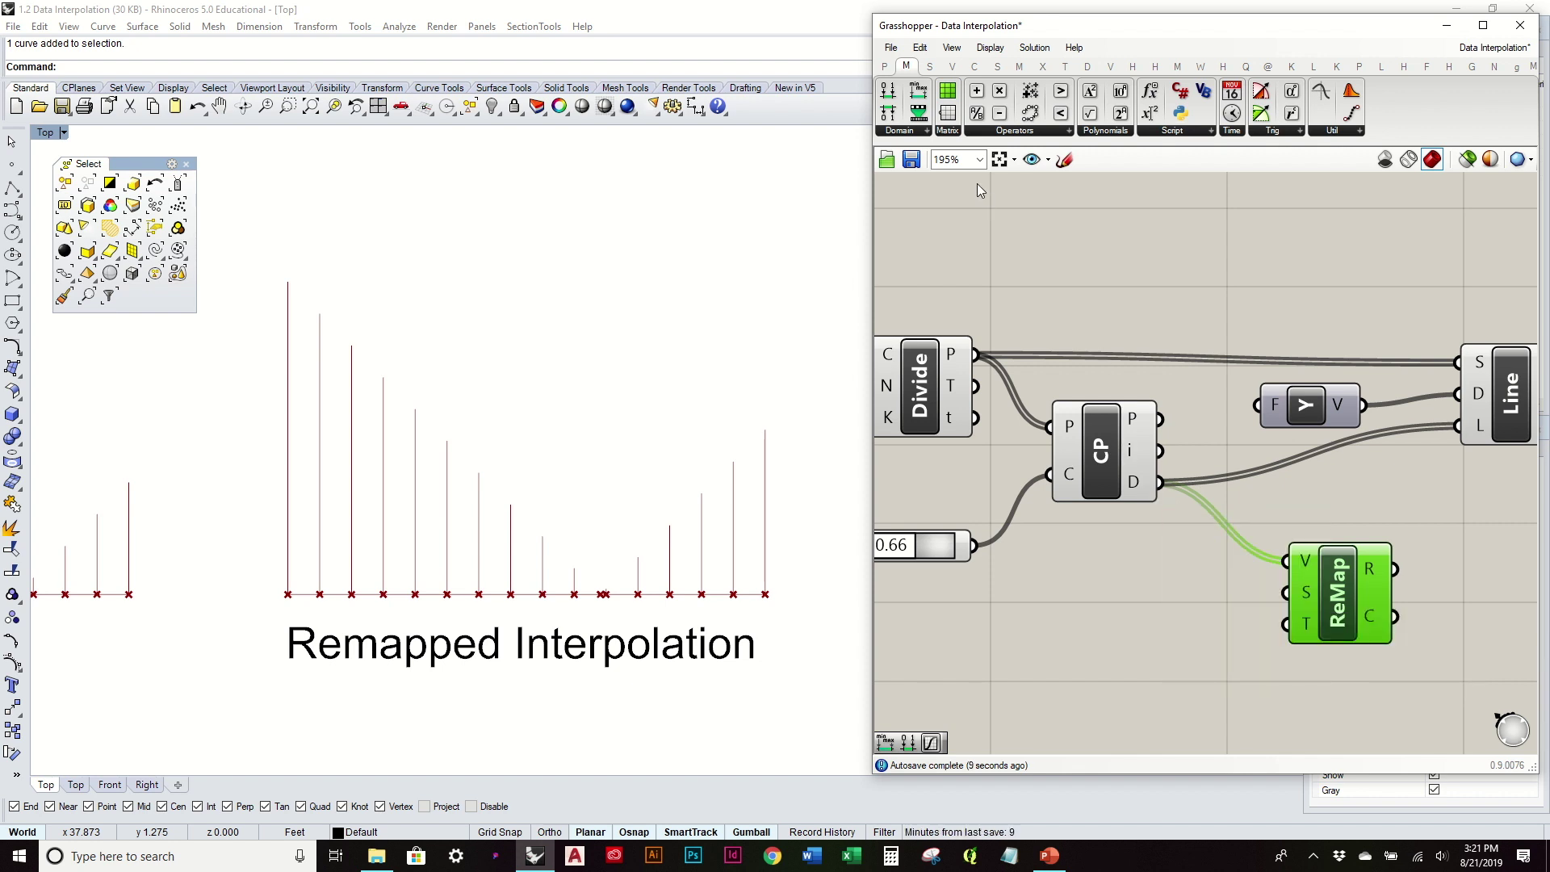
left_click(927, 131)
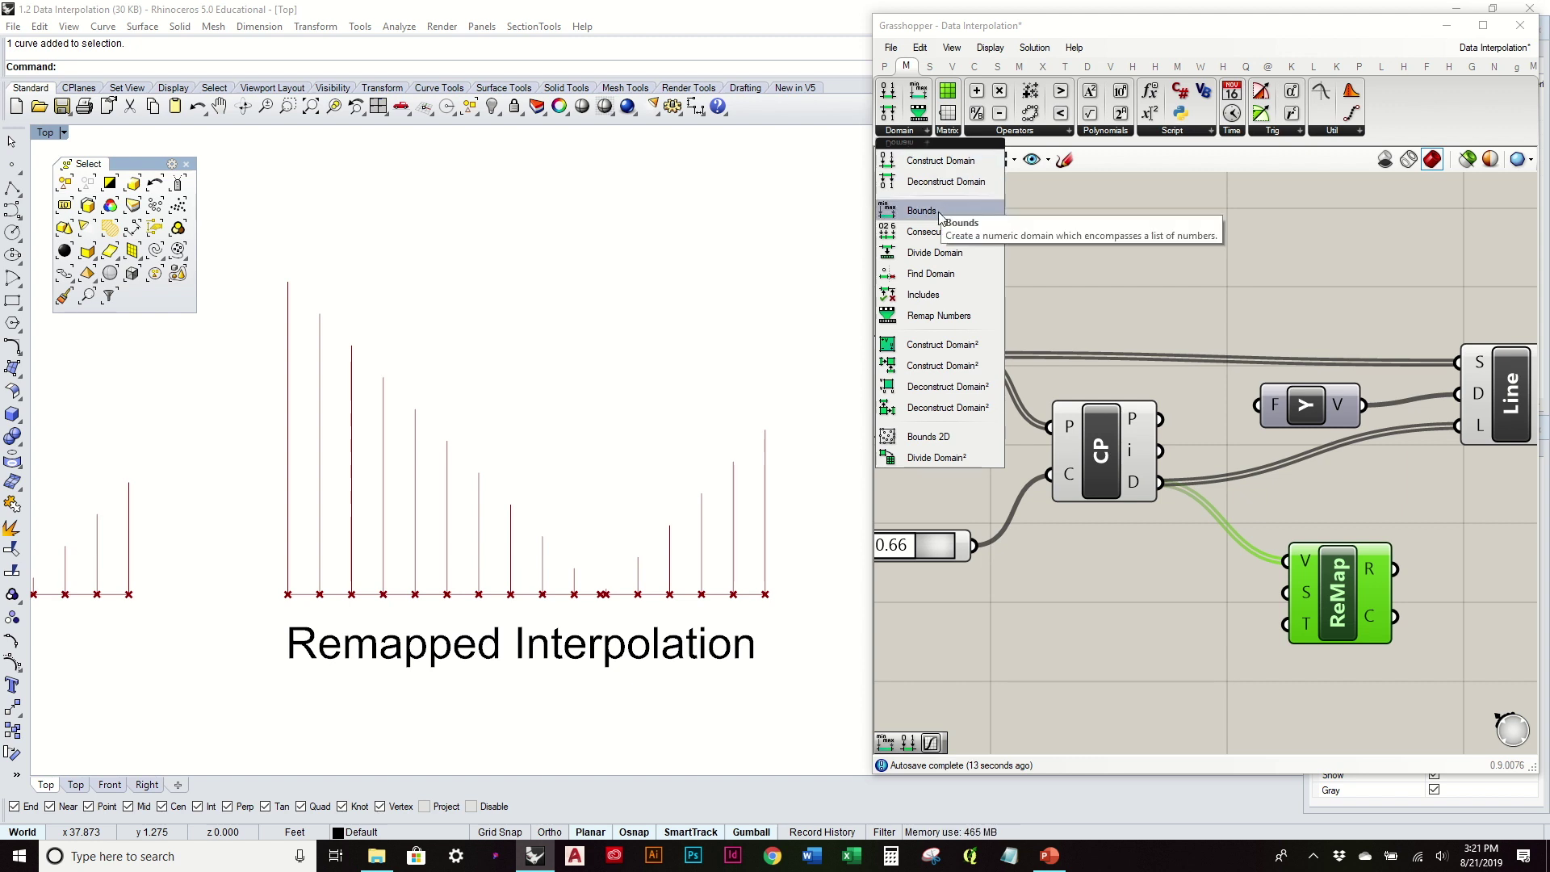
Add a Bounds component on CP's distances, feeding ReMap's source domain
left_click_drag(936, 211, 1167, 610)
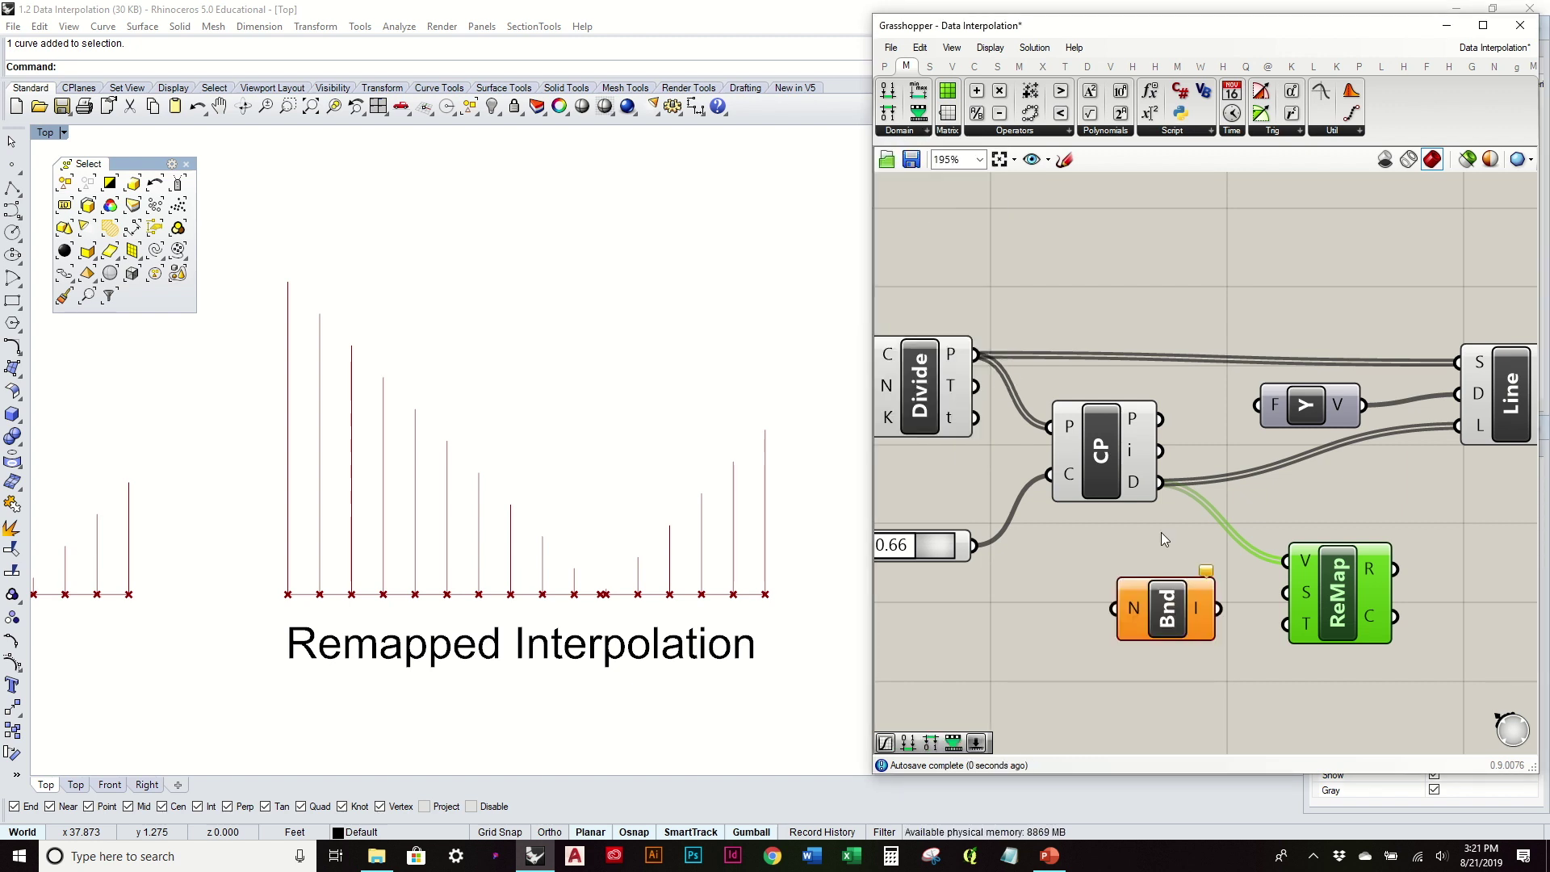
left_click_drag(1161, 483, 1115, 610)
left_click_drag(1218, 610, 1308, 598)
mouse_move(1309, 597)
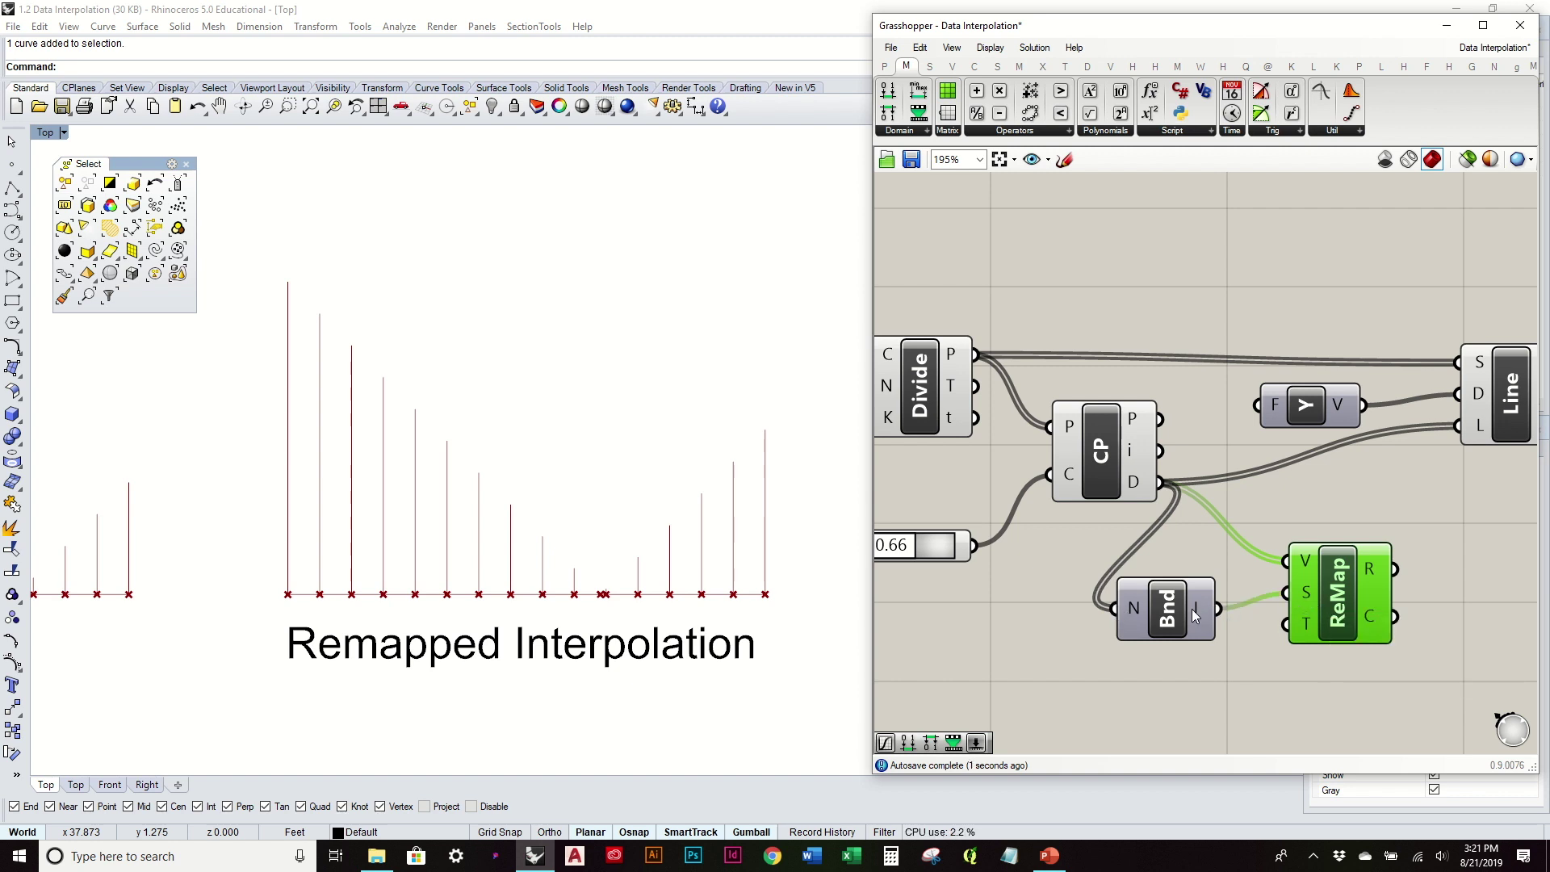
right_click_drag(1309, 598, 1286, 519)
Show the Bounds range in a panel, reading 0.5 To 7.5
left_click(884, 66)
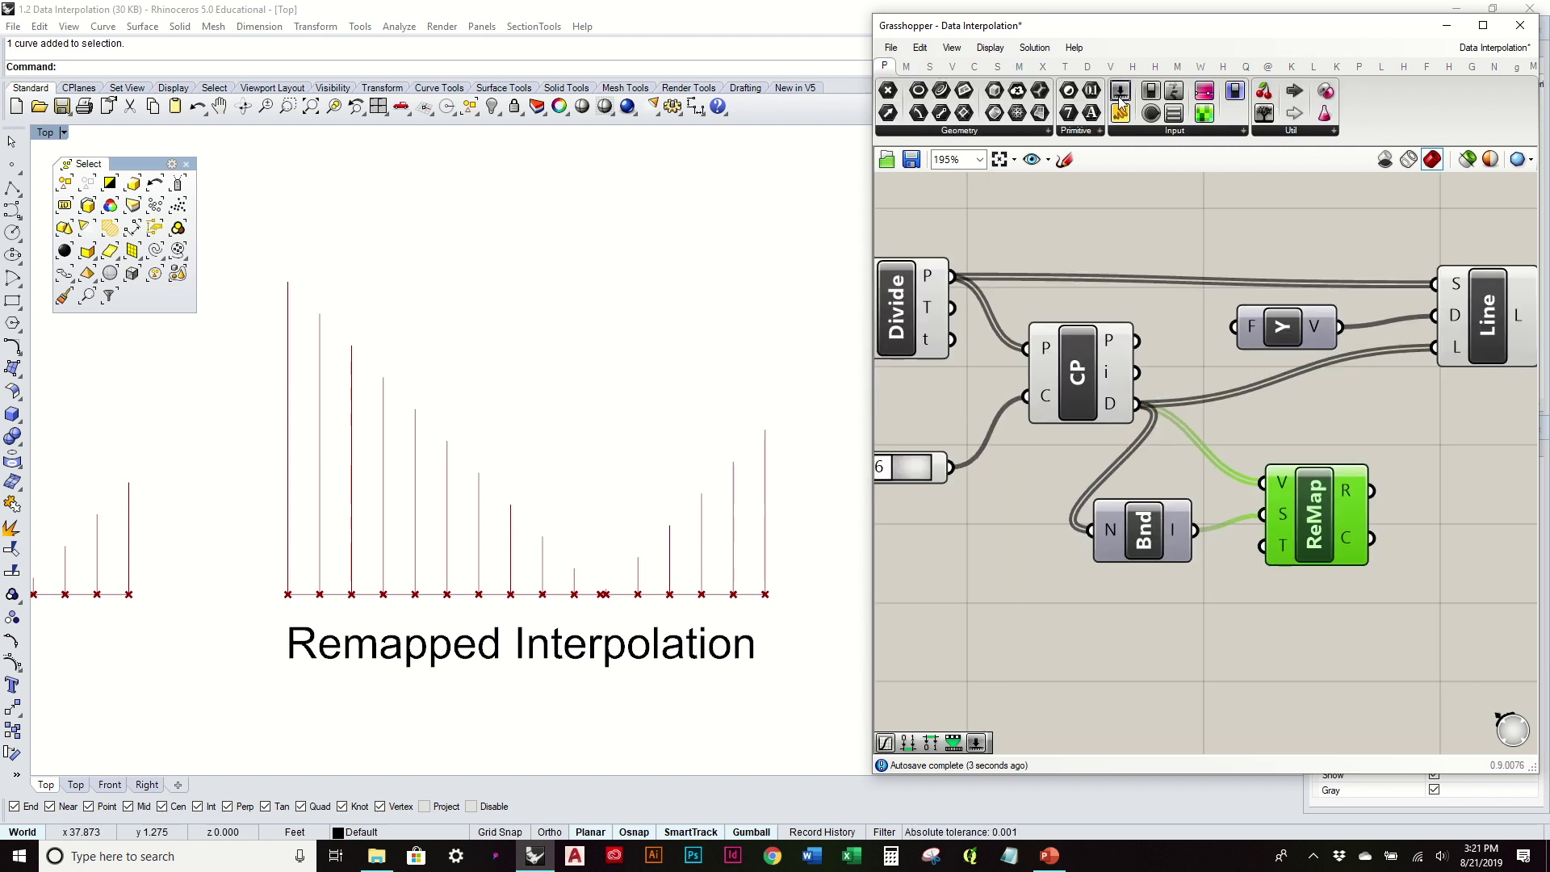
left_click_drag(1121, 113, 1277, 661)
left_click_drag(1195, 530, 1146, 654)
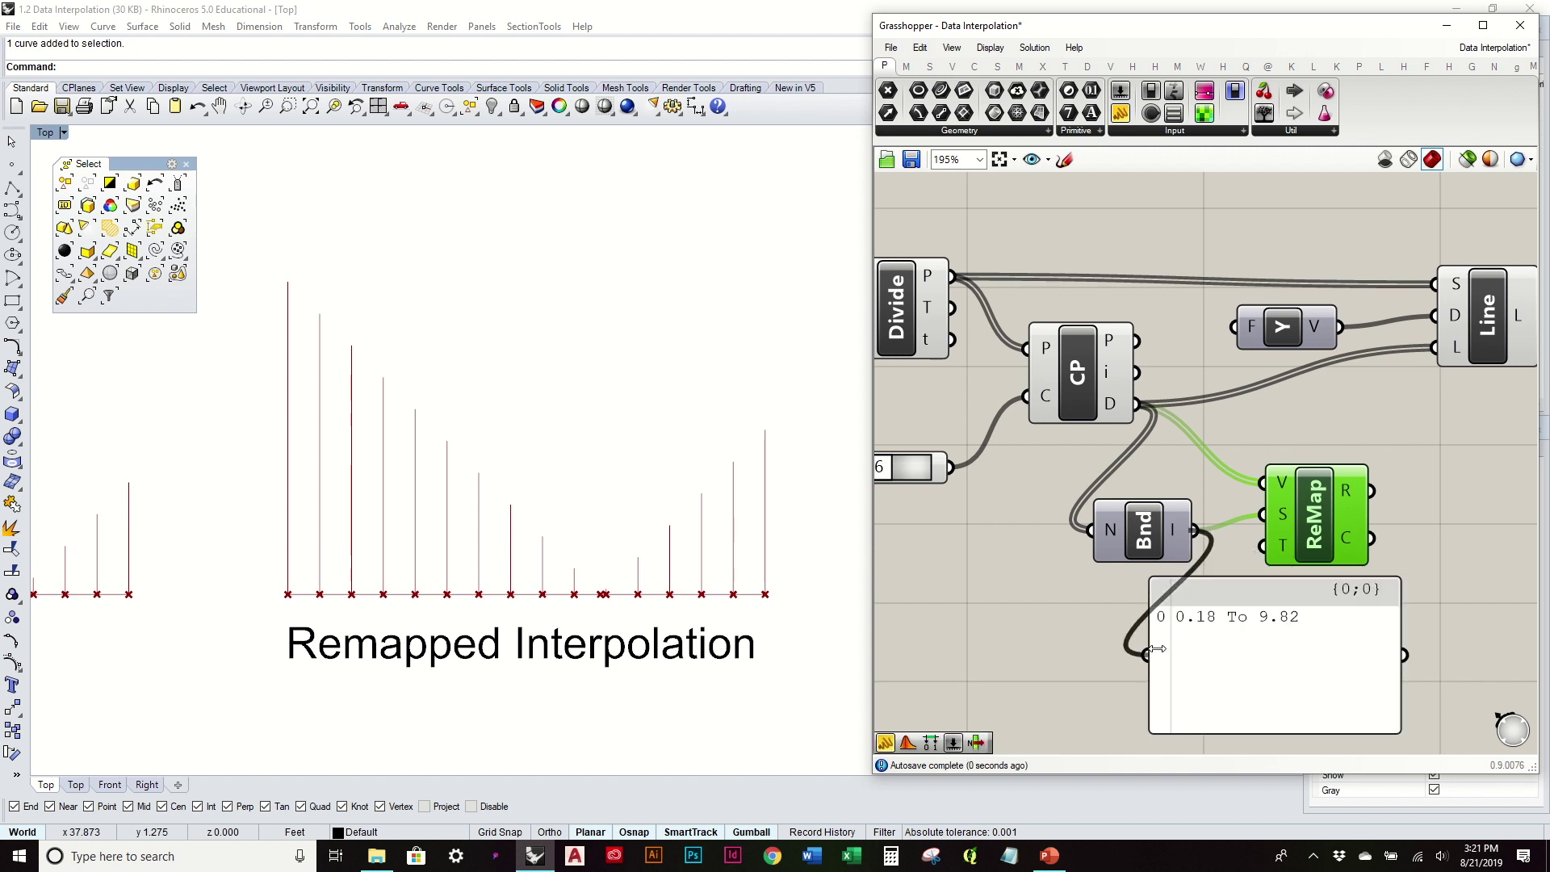
right_click_drag(1241, 677, 1042, 565)
left_click_drag(1042, 566, 1207, 598)
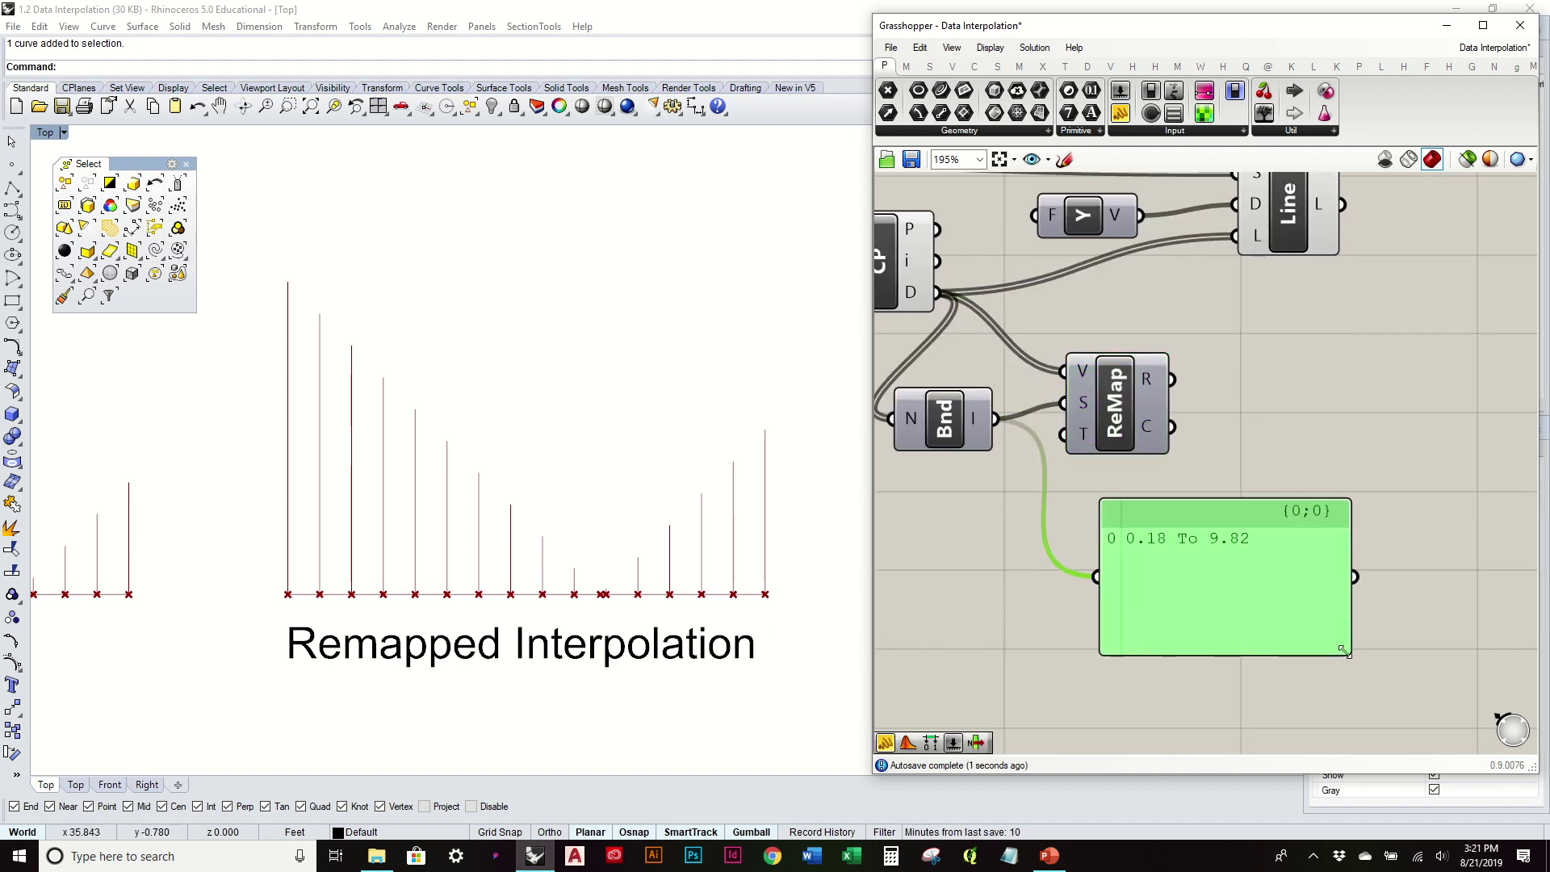
scroll(1247, 565, "down", 2)
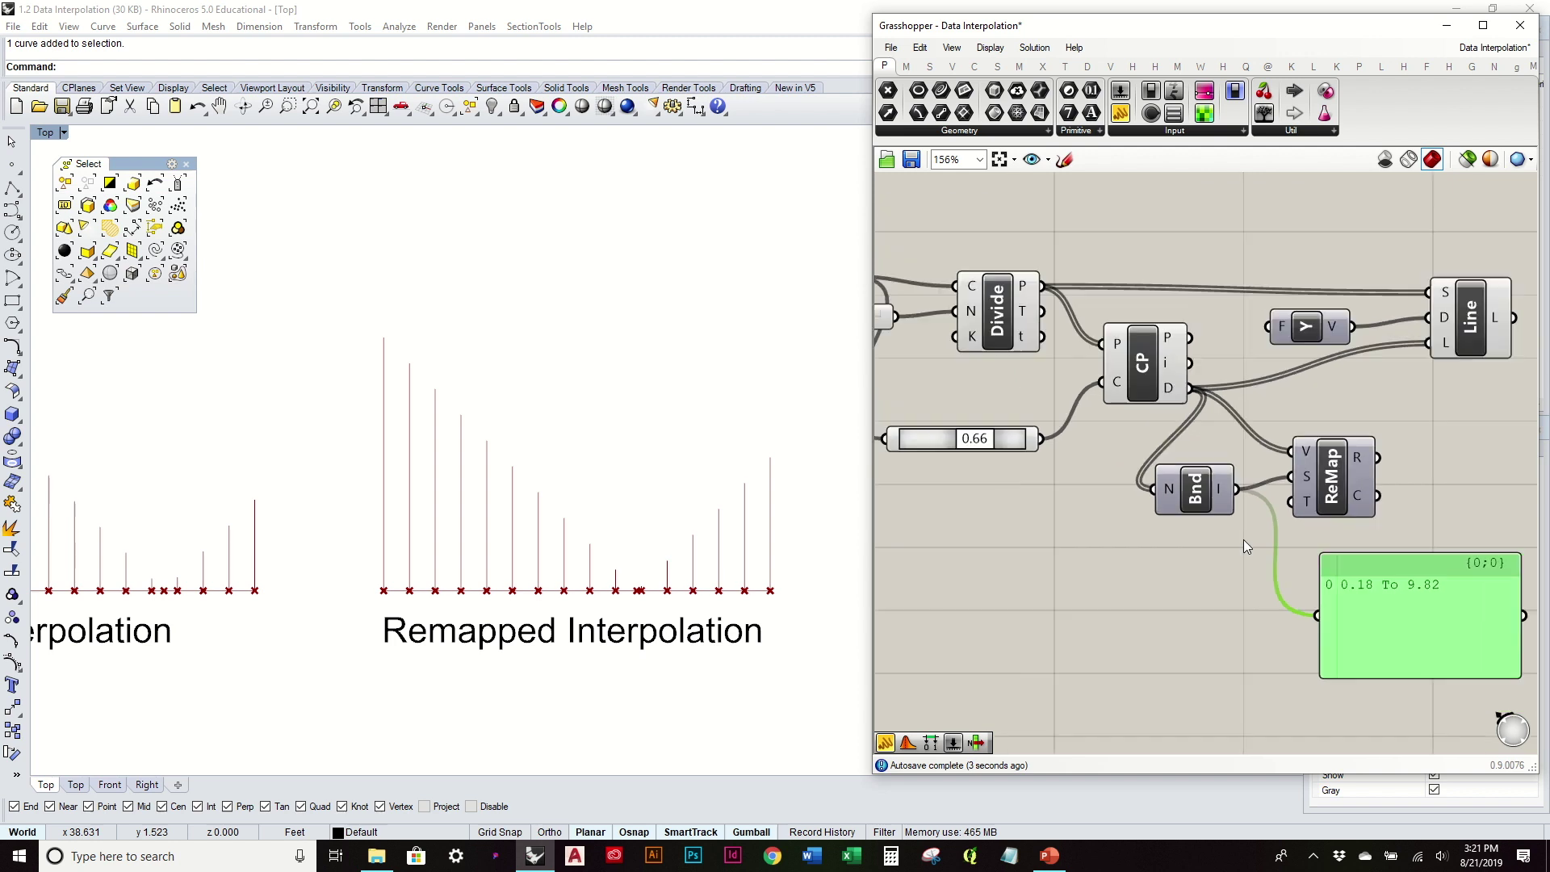
mouse_move(983, 440)
left_mouse_down()
mouse_move(967, 453)
mouse_move(1011, 453)
mouse_move(973, 469)
left_mouse_up()
right_click_drag(1151, 549, 1045, 565)
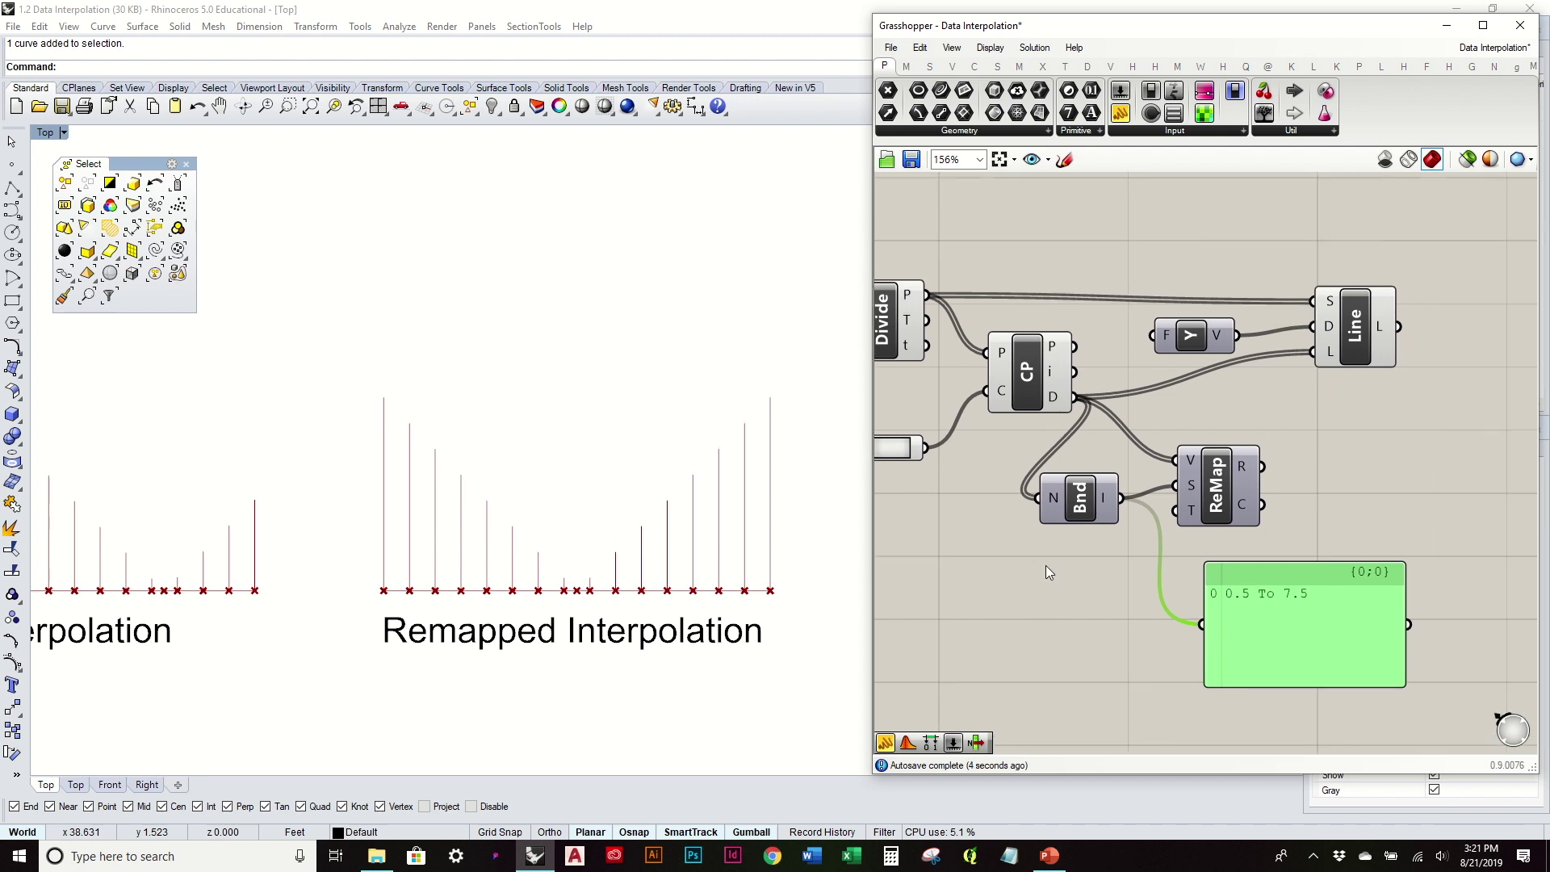
Delete the old panel, reposition ReMap and Bnd, and wire Bnd's output to a new panel
key("Delete")
left_click_drag(1221, 488, 1255, 501)
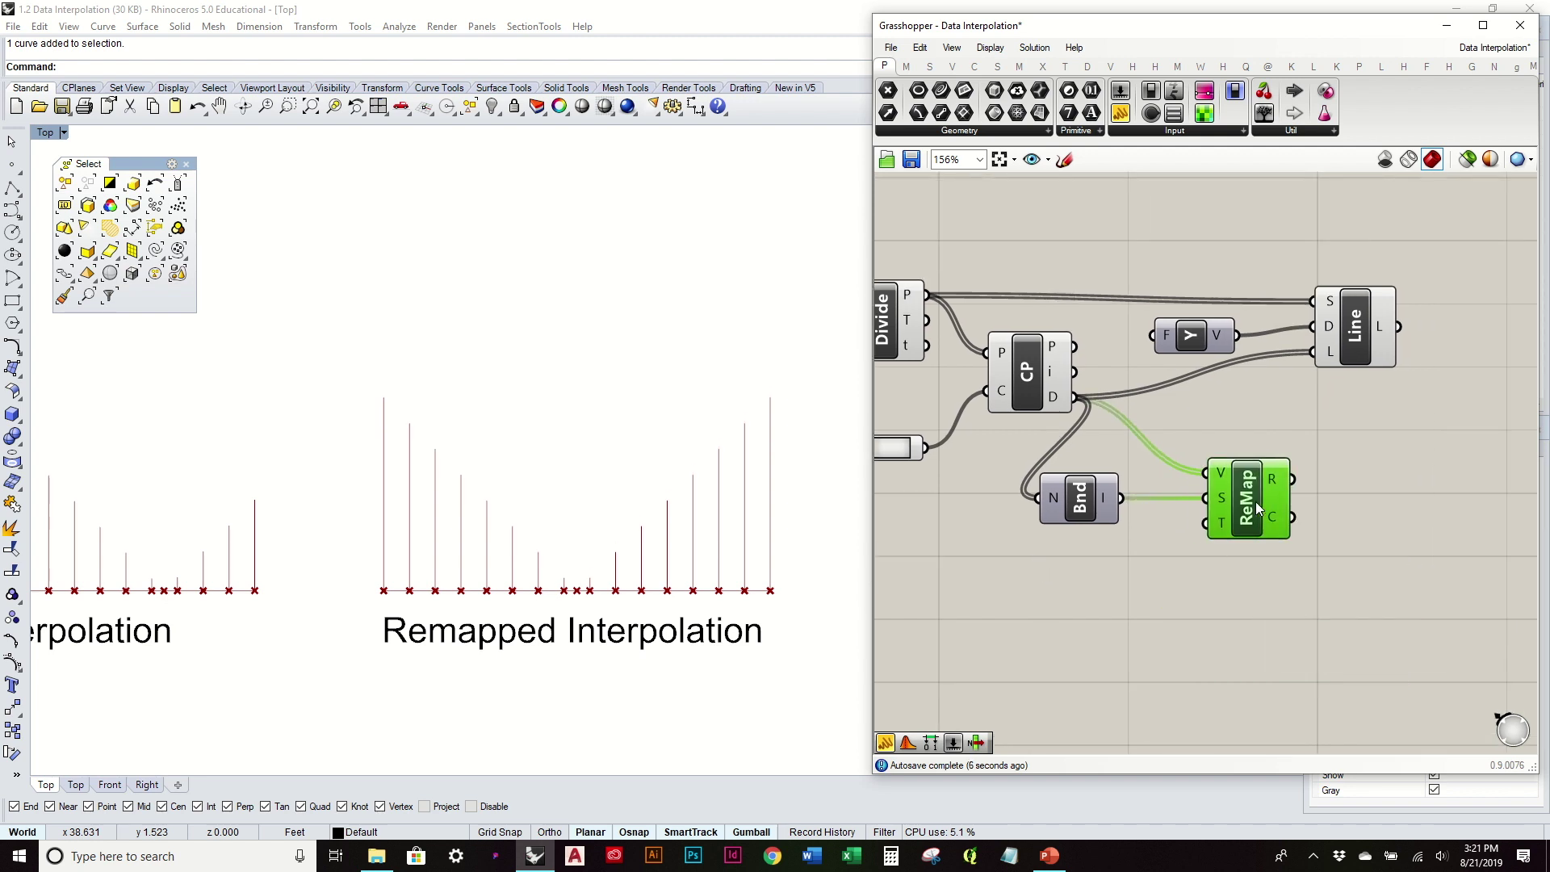
left_click_drag(1097, 503, 1134, 506)
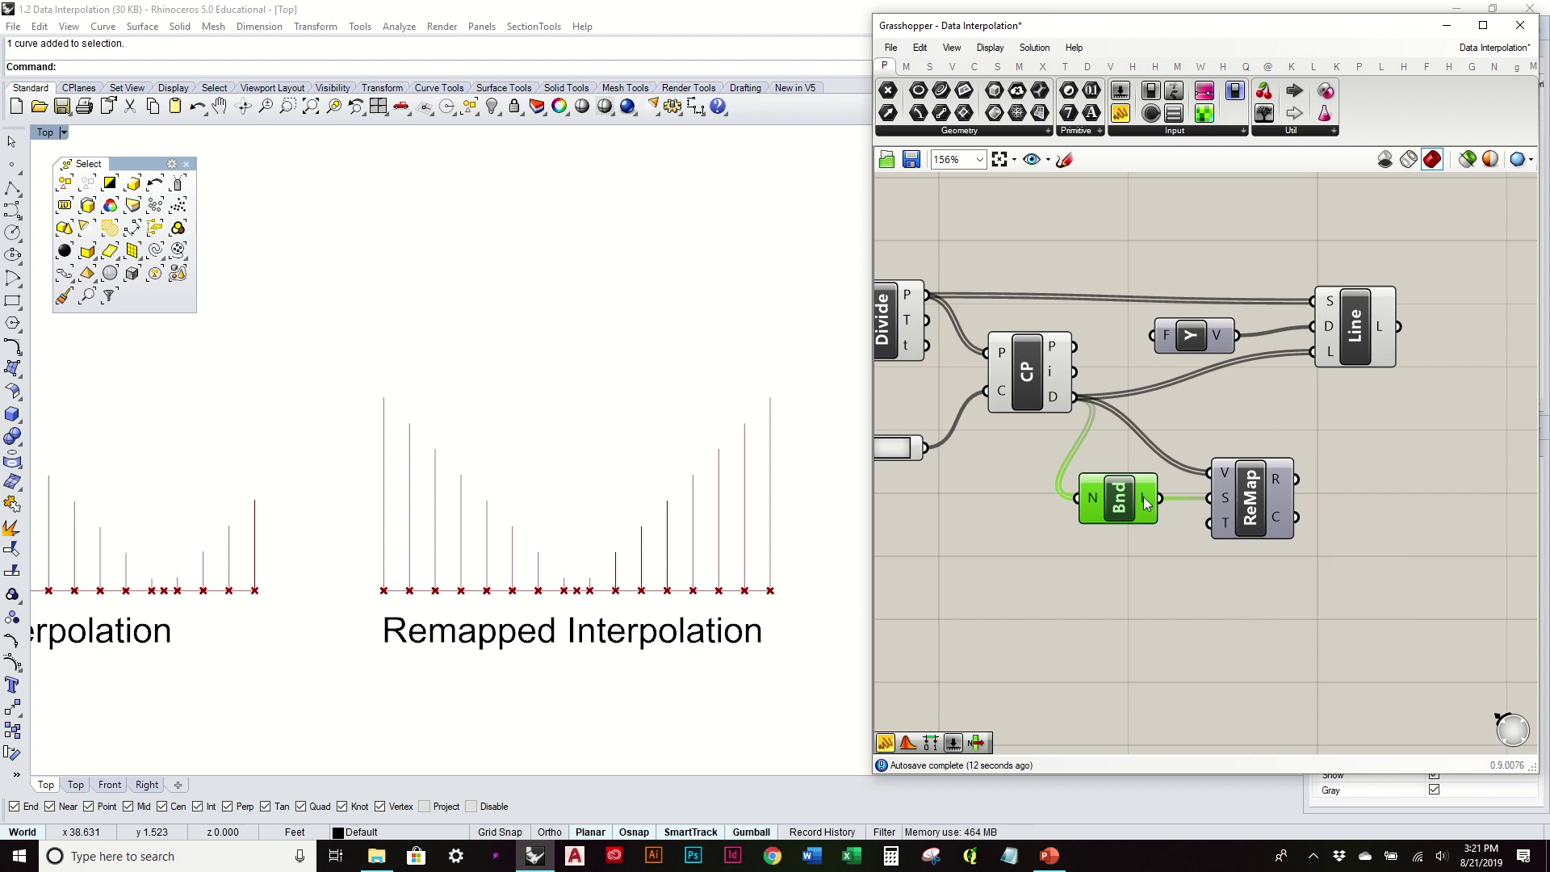
left_click_drag(1207, 637, 1209, 643)
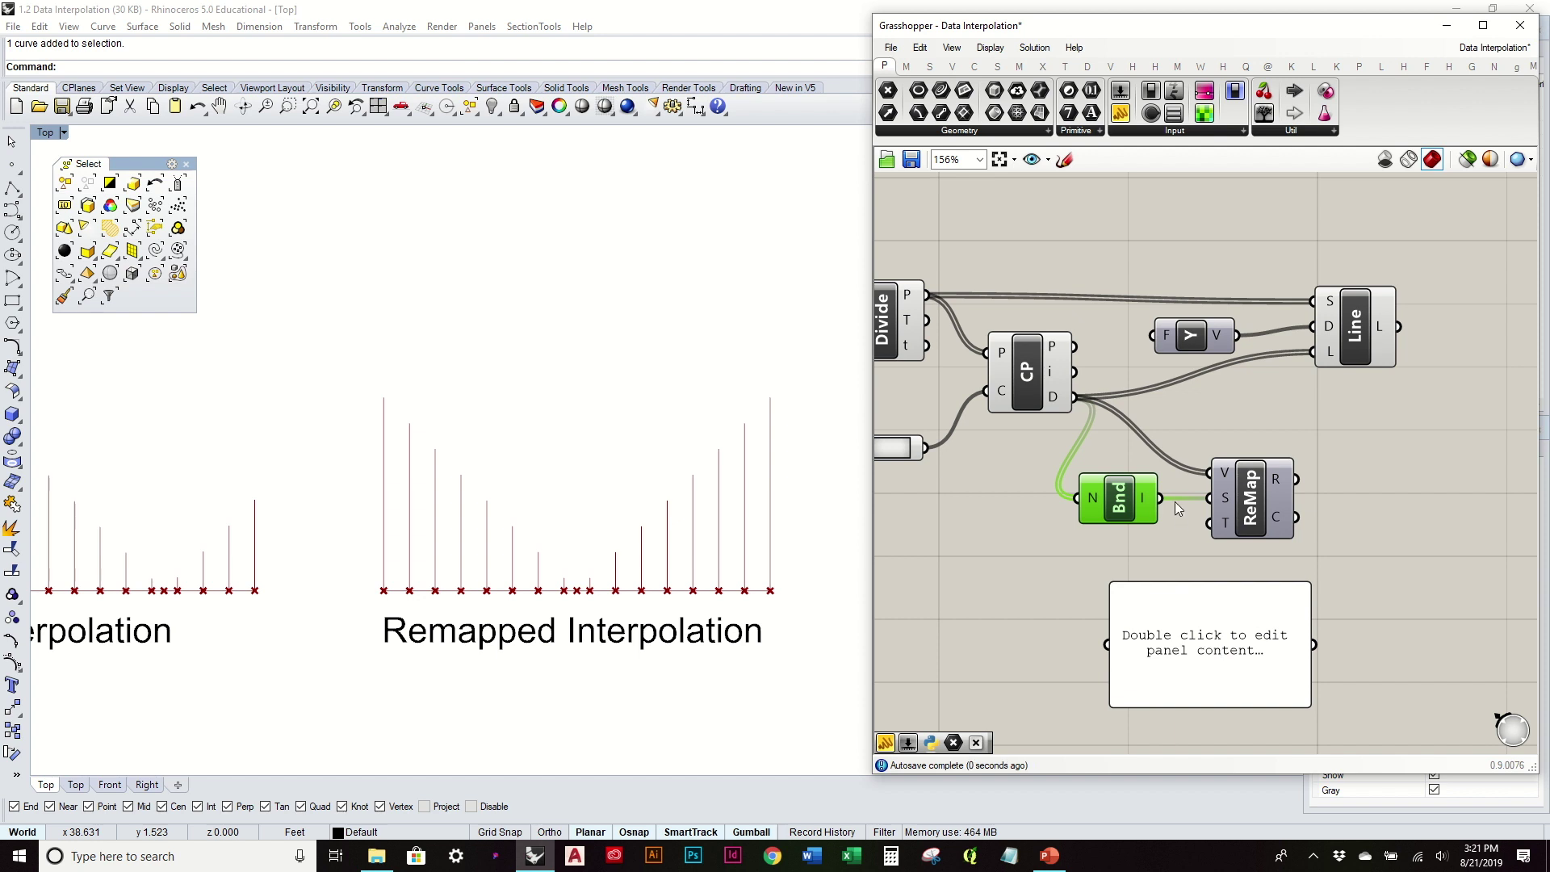
left_click_drag(1128, 611, 1153, 657)
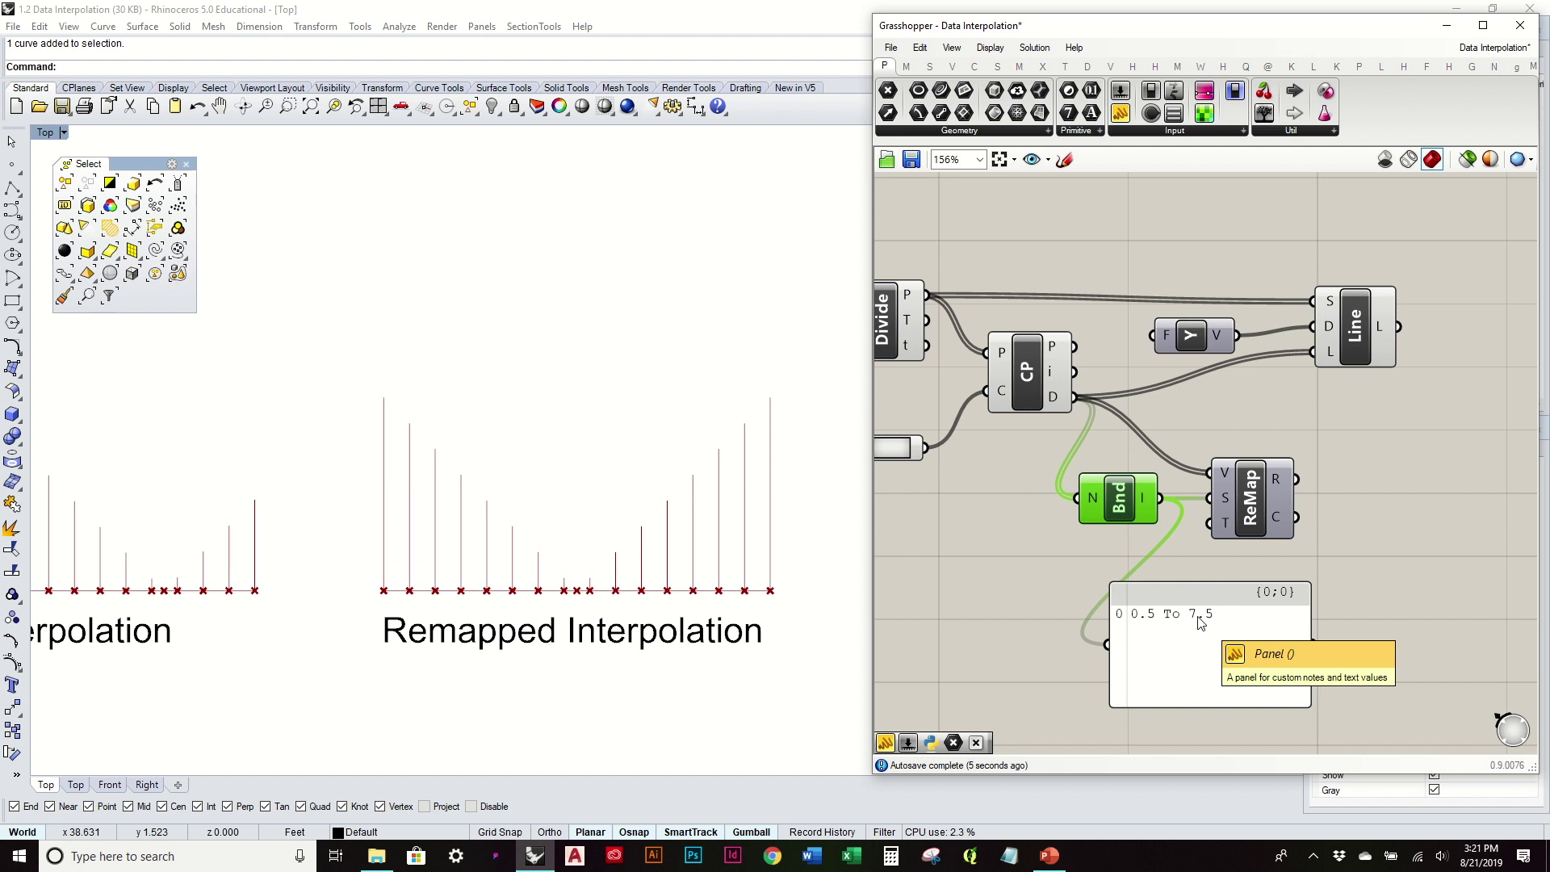
right_click_drag(1195, 621, 1181, 533)
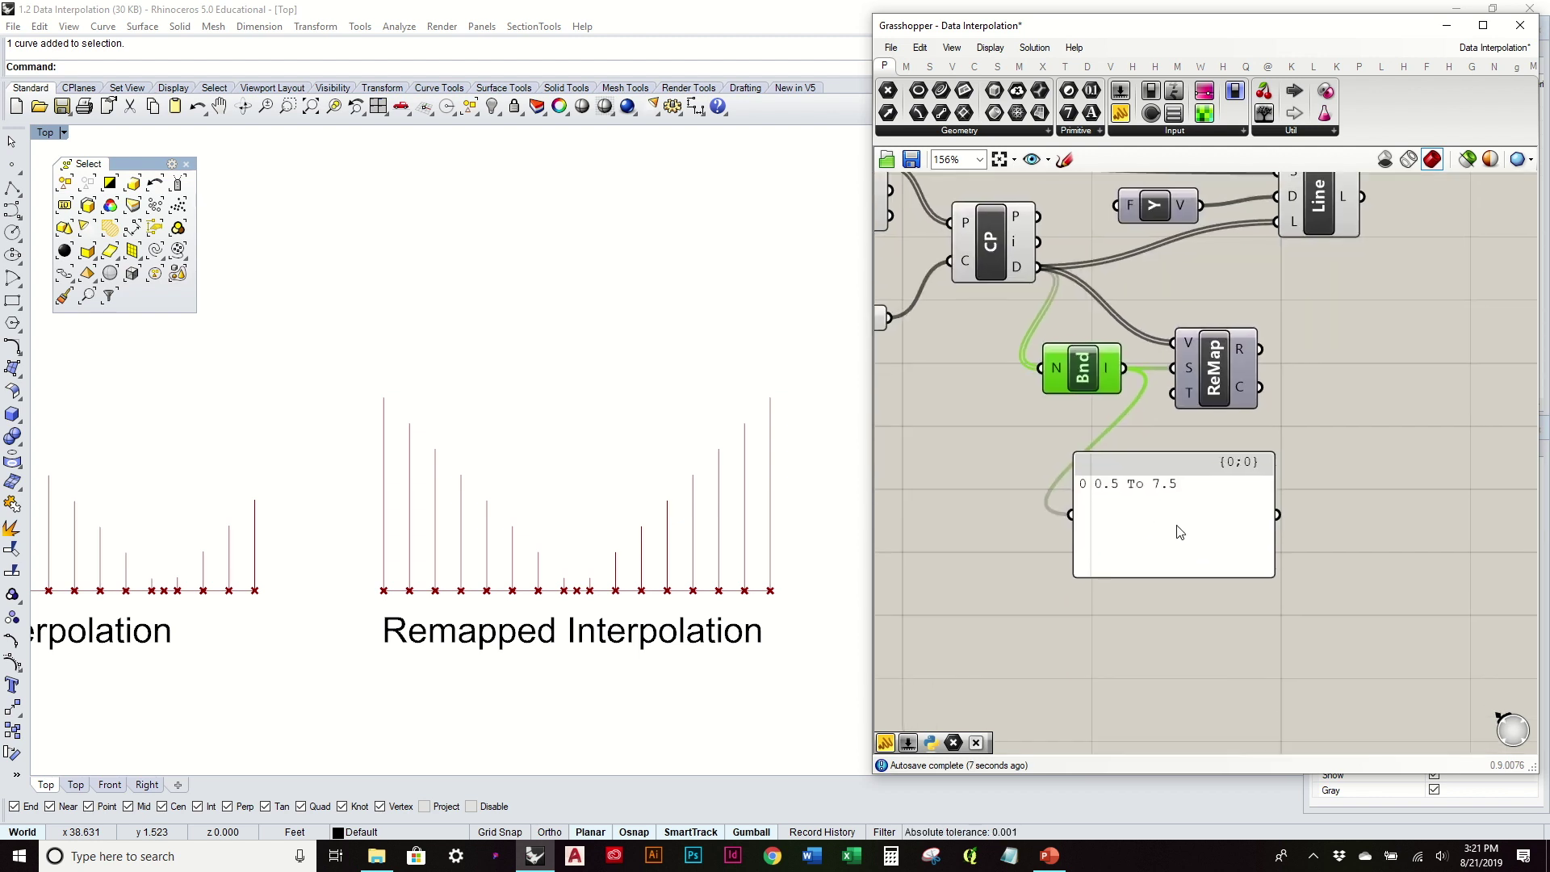
left_click_drag(1180, 532, 1219, 517)
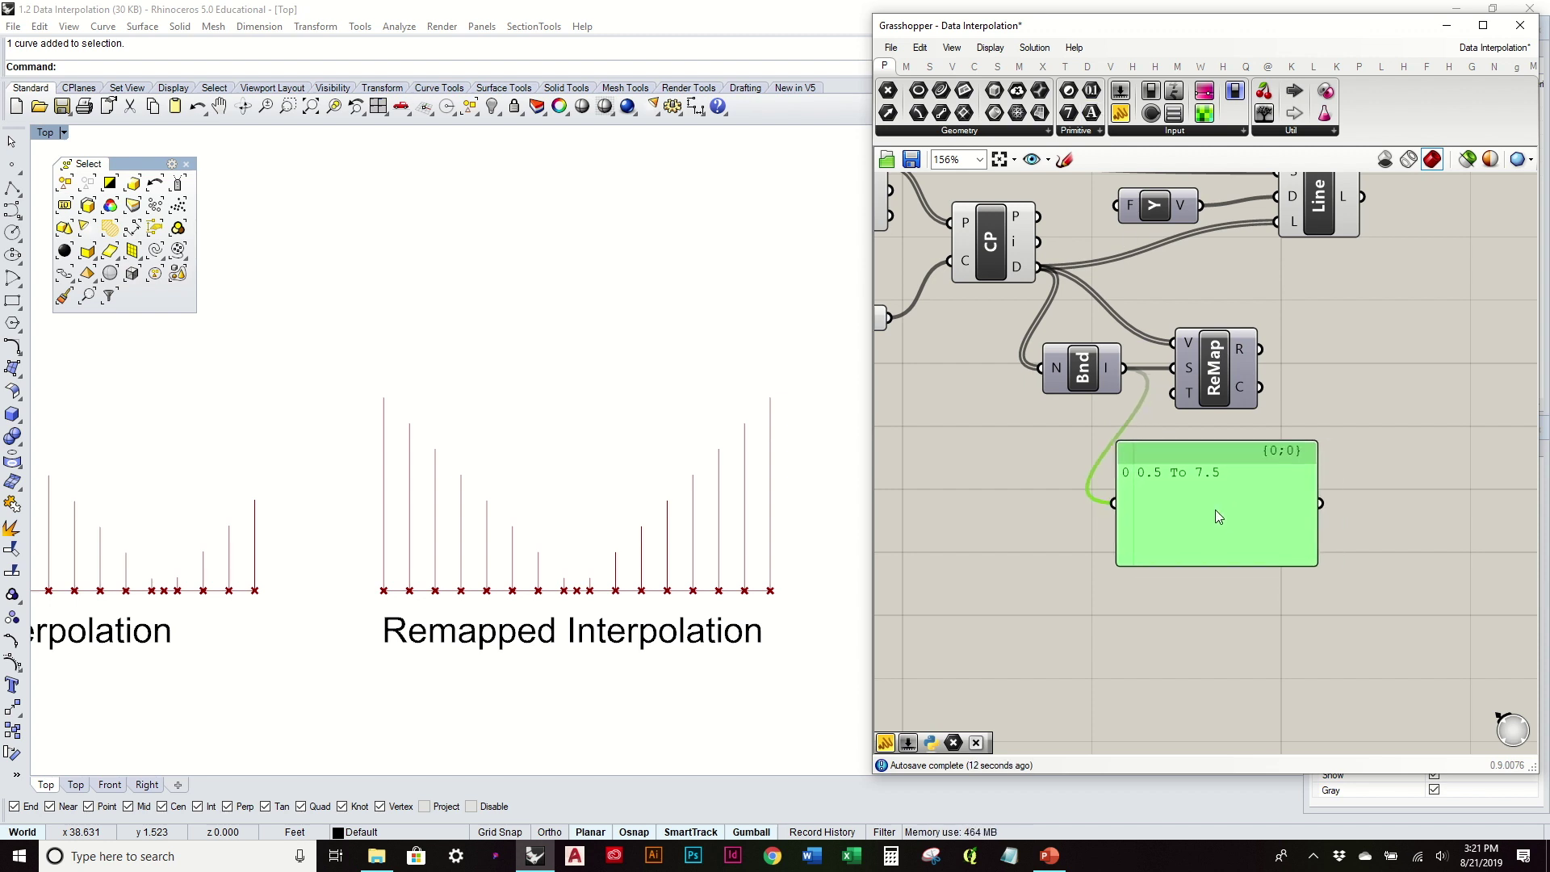
Add a Construct Domain component from Maths > Domain and wire it into ReMap's T input
left_click(907, 68)
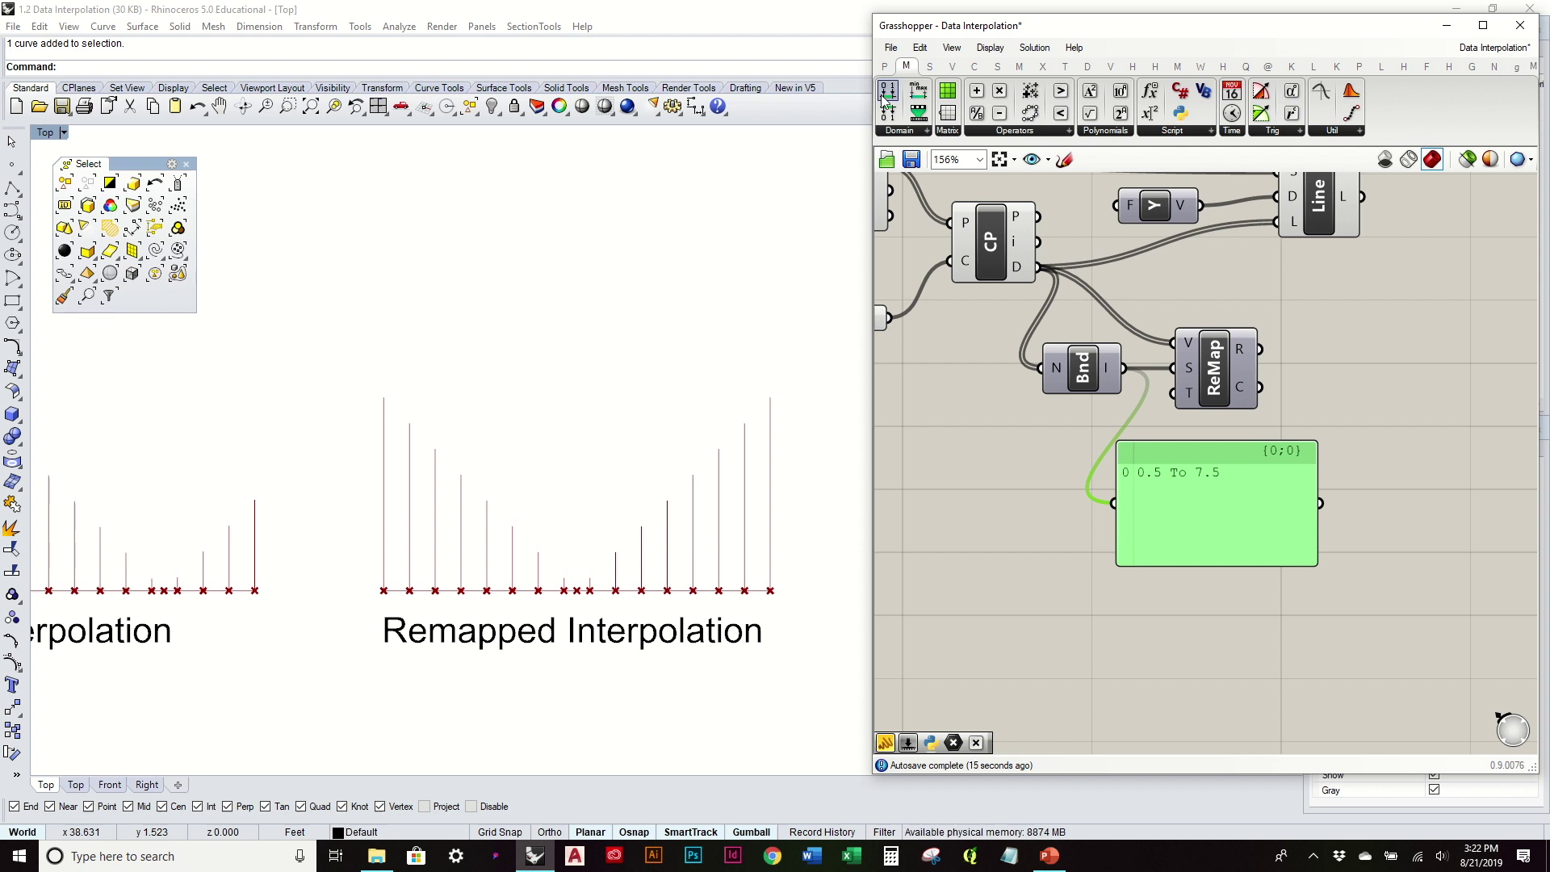
left_click_drag(906, 93, 1174, 393)
right_click_drag(927, 551, 1073, 552)
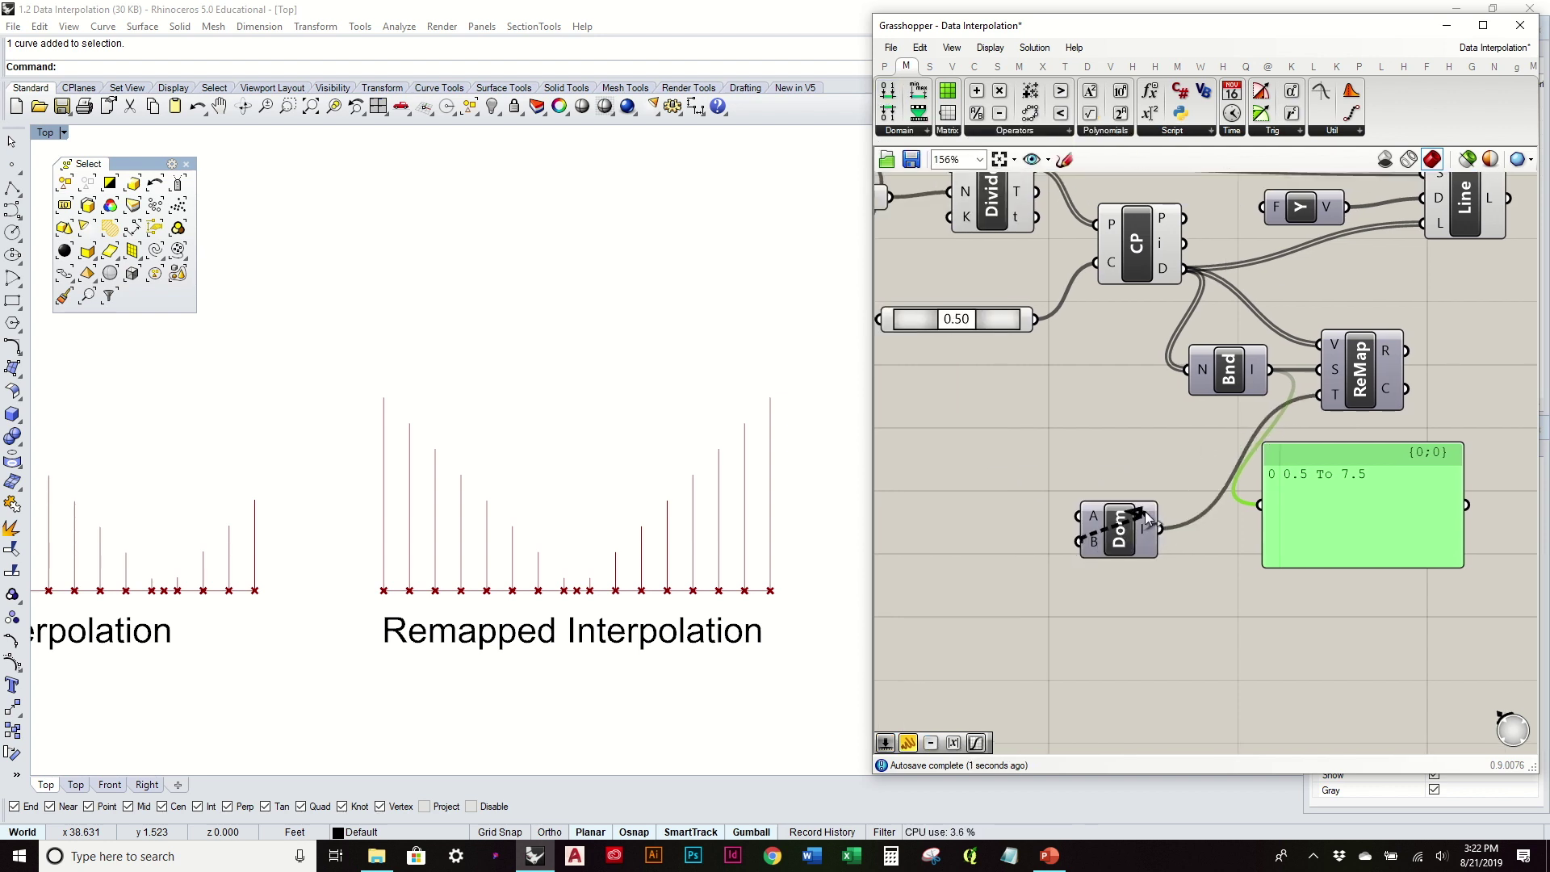
left_click_drag(1147, 517, 1161, 521)
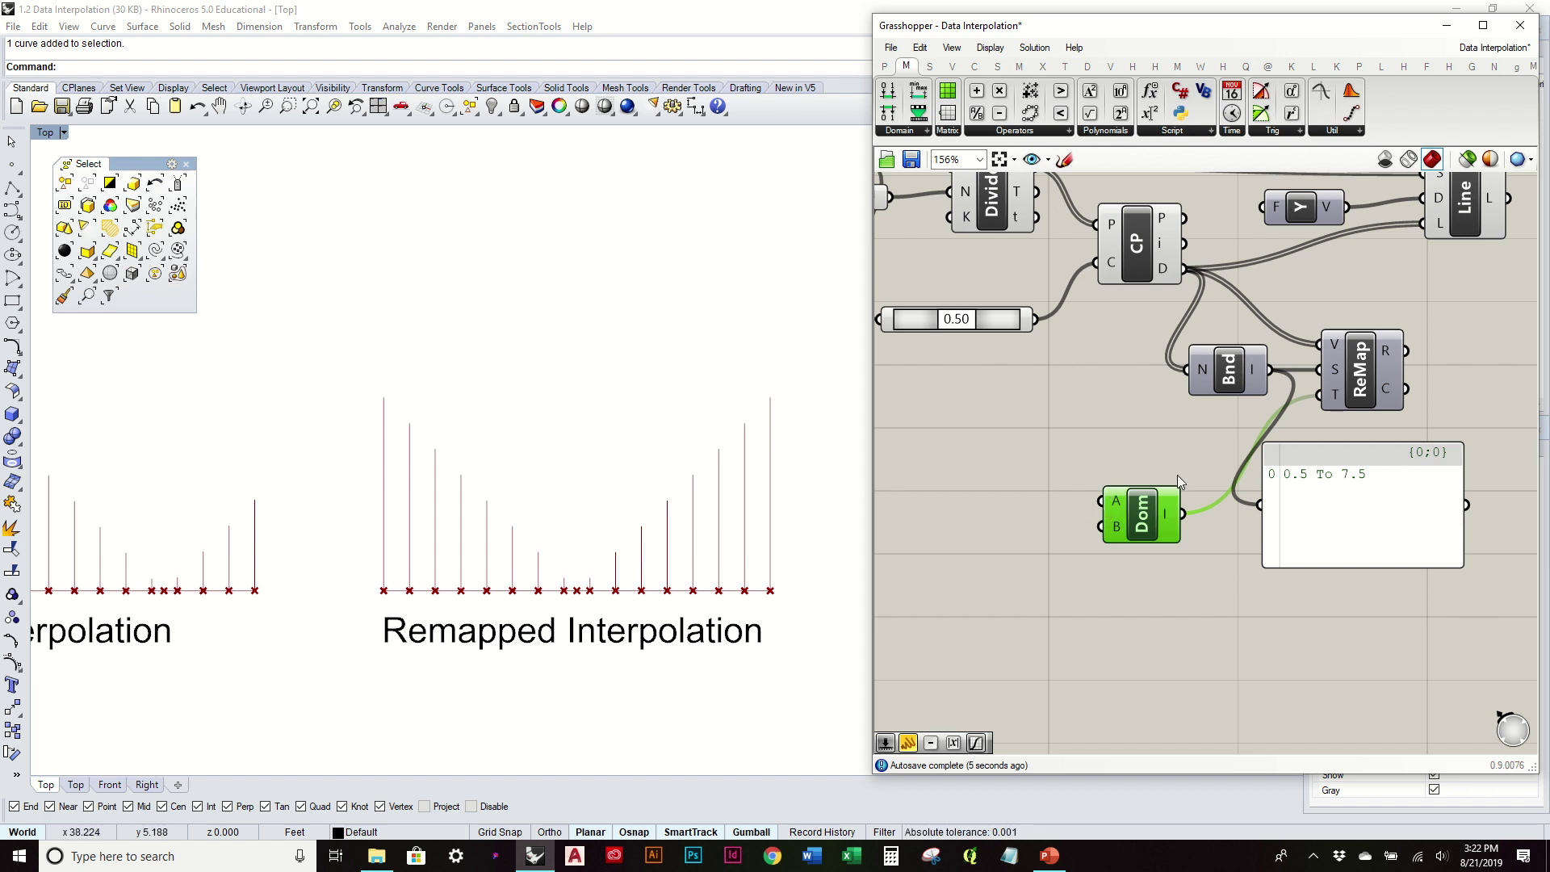
Add Domain start (2) and Domain end (5) number sliders wired to Construct Domain's A and B
double_click(961, 502)
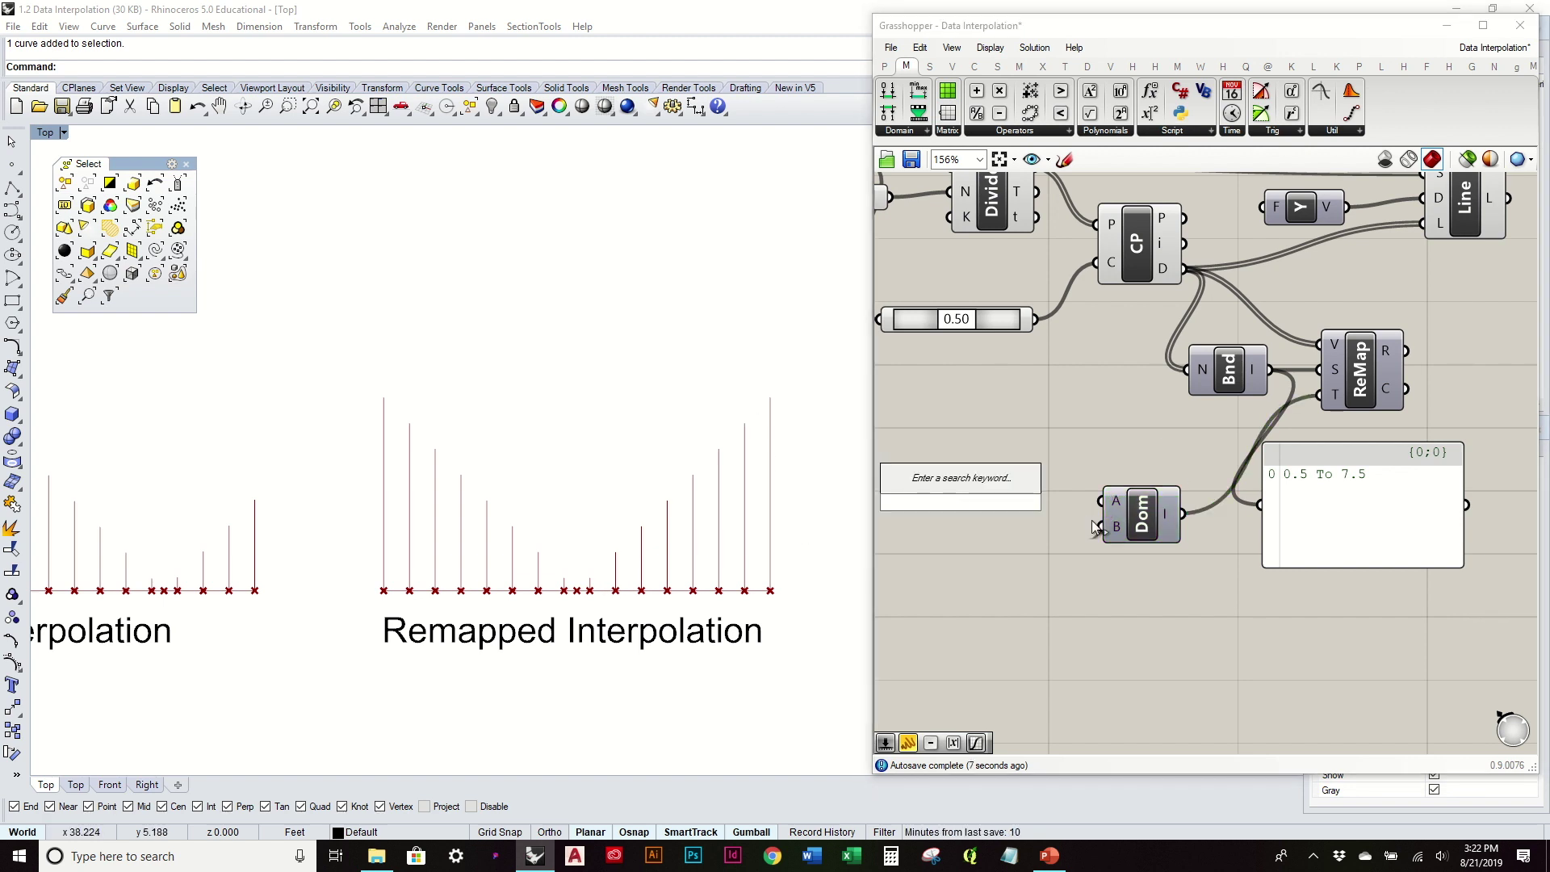
type("slider")
key("Return")
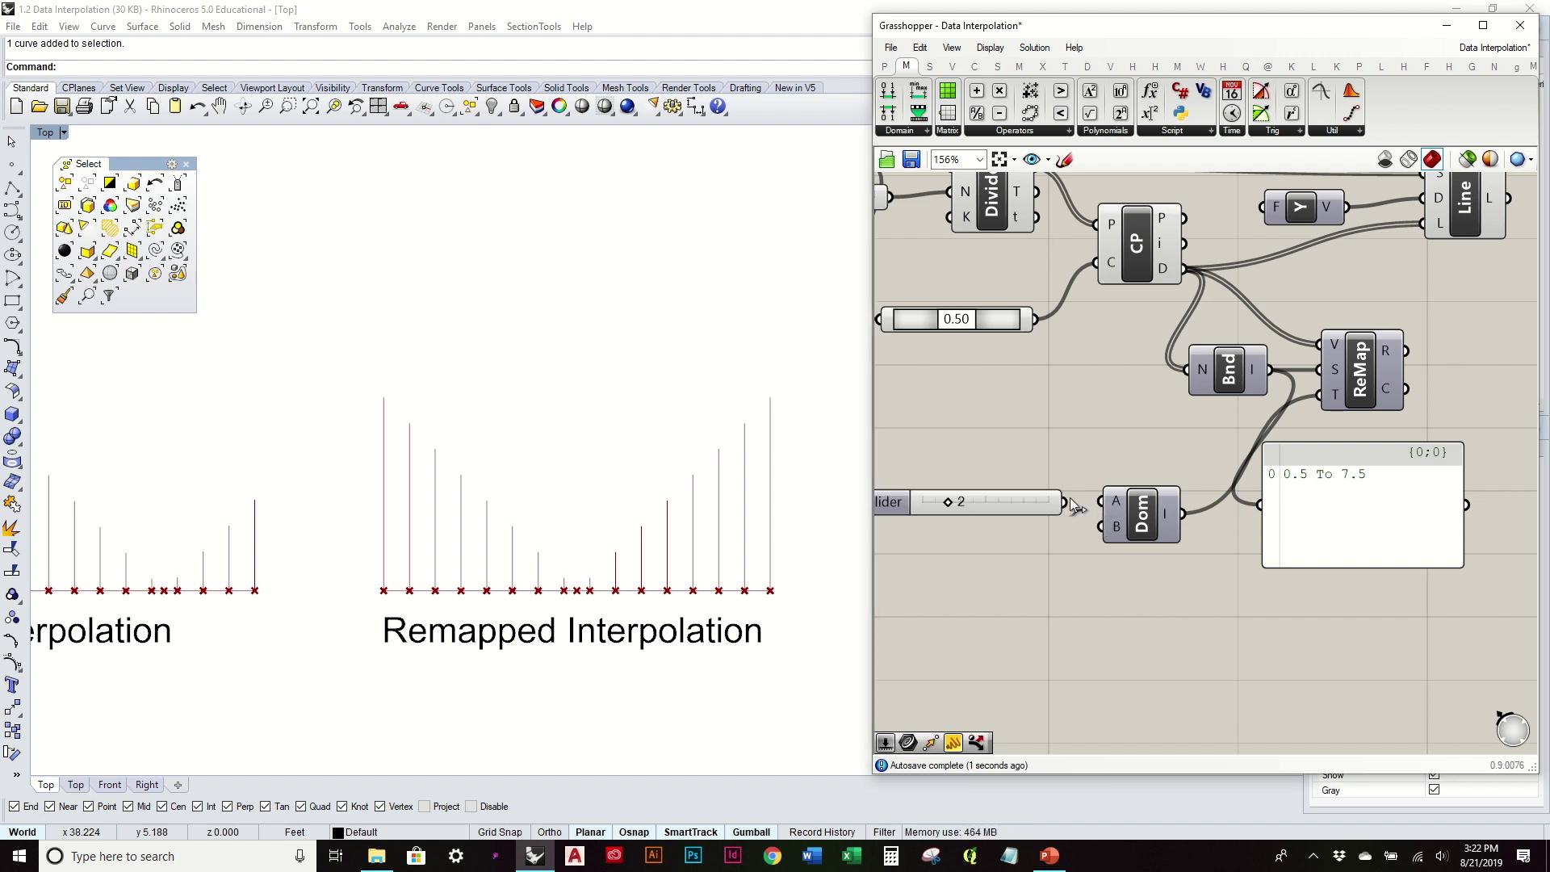
left_click_drag(1065, 502, 995, 504)
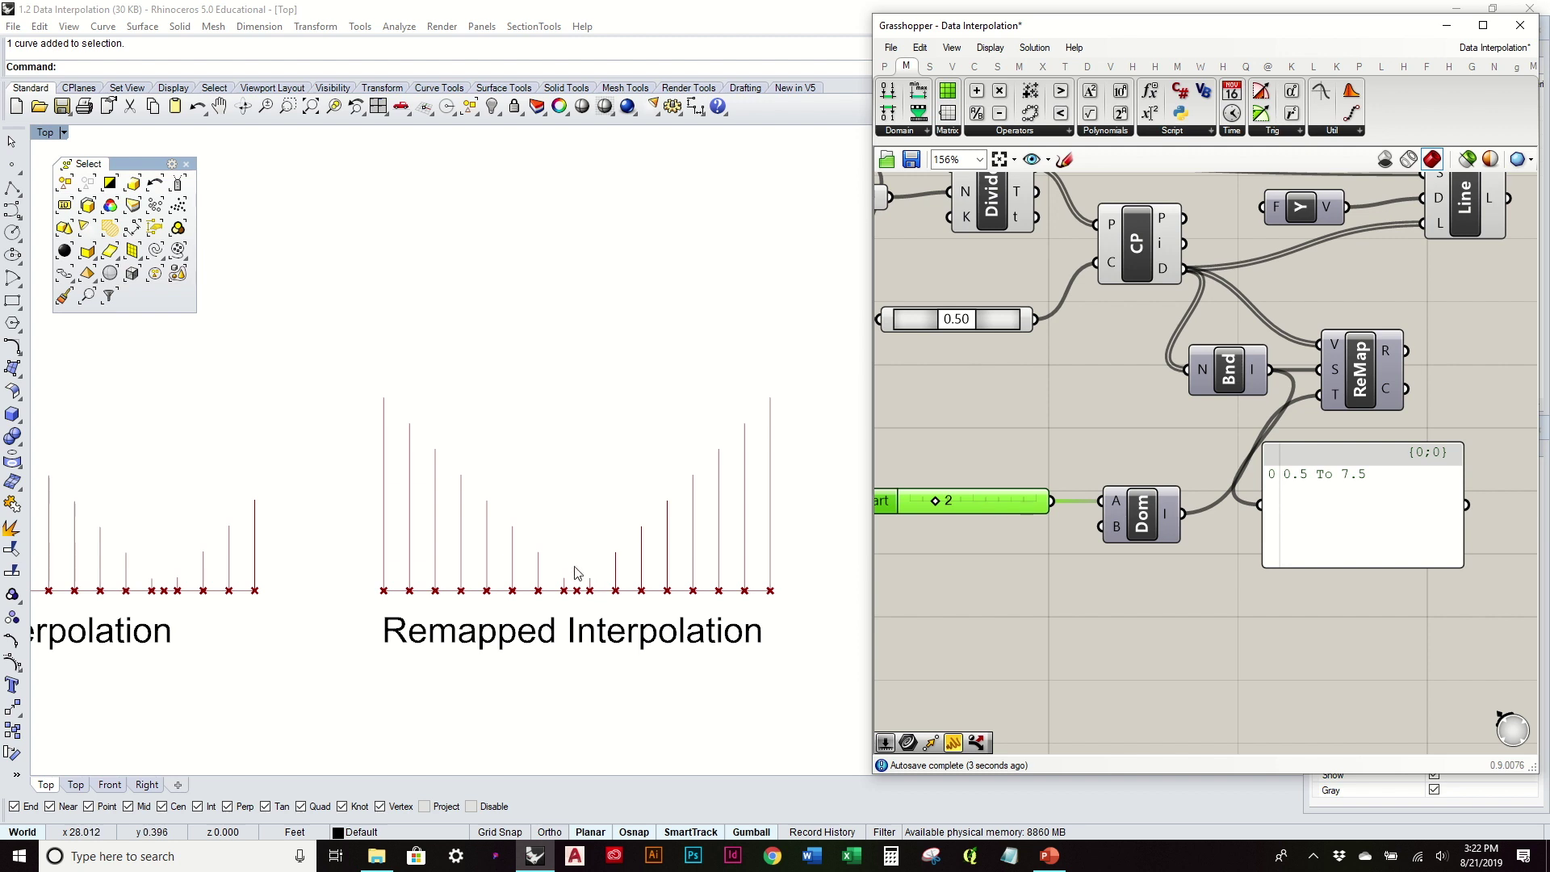
scroll(587, 582, "up", 3)
scroll(588, 582, "up", 1)
scroll(1034, 528, "down", 2)
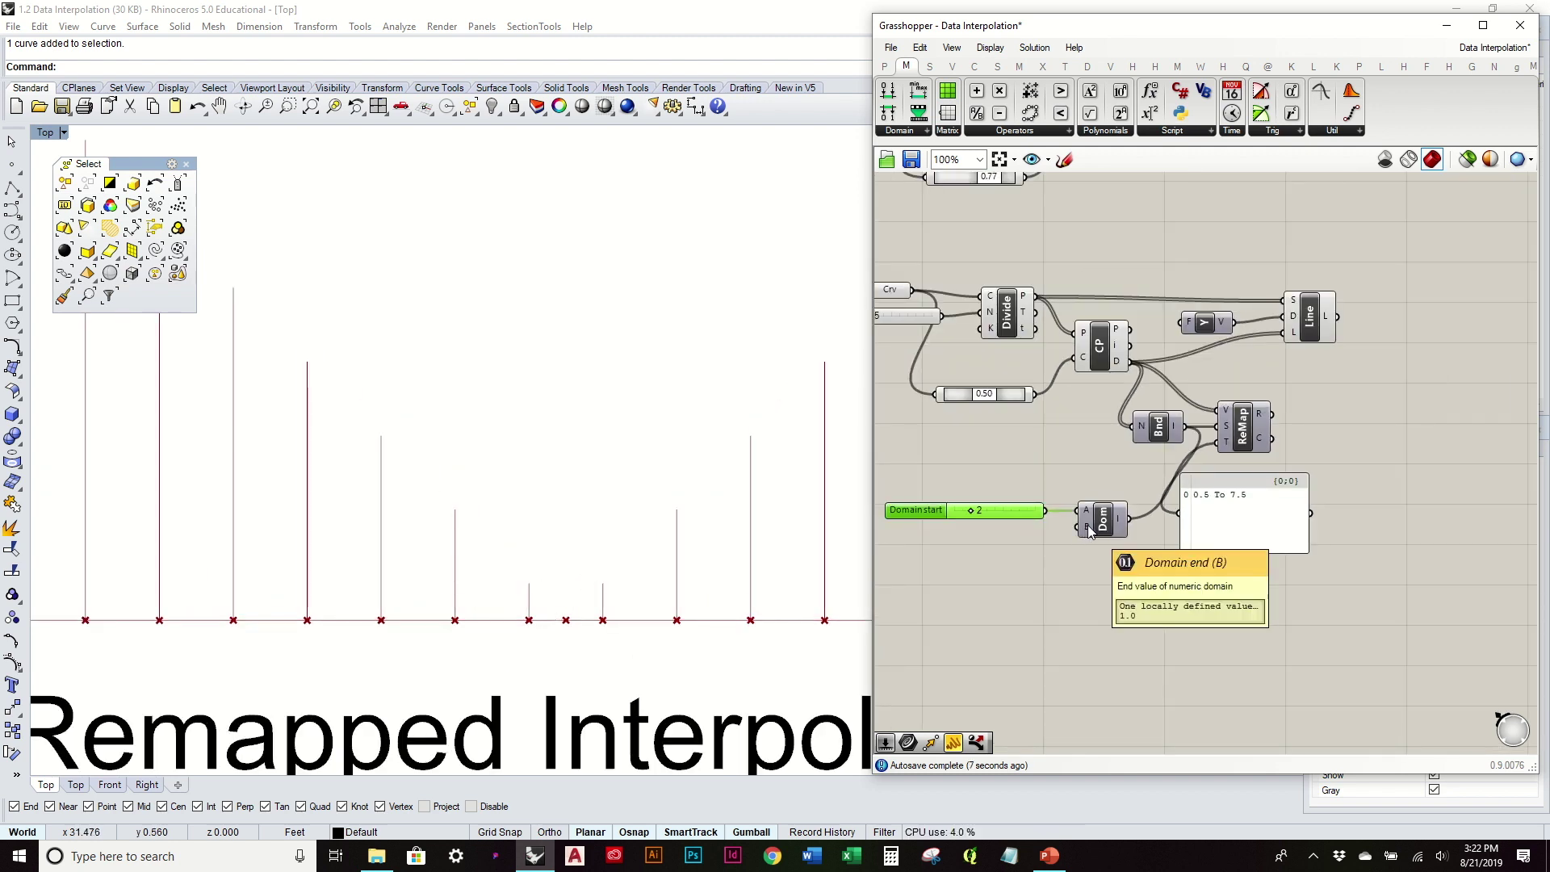
scroll(1023, 559, "up", 2)
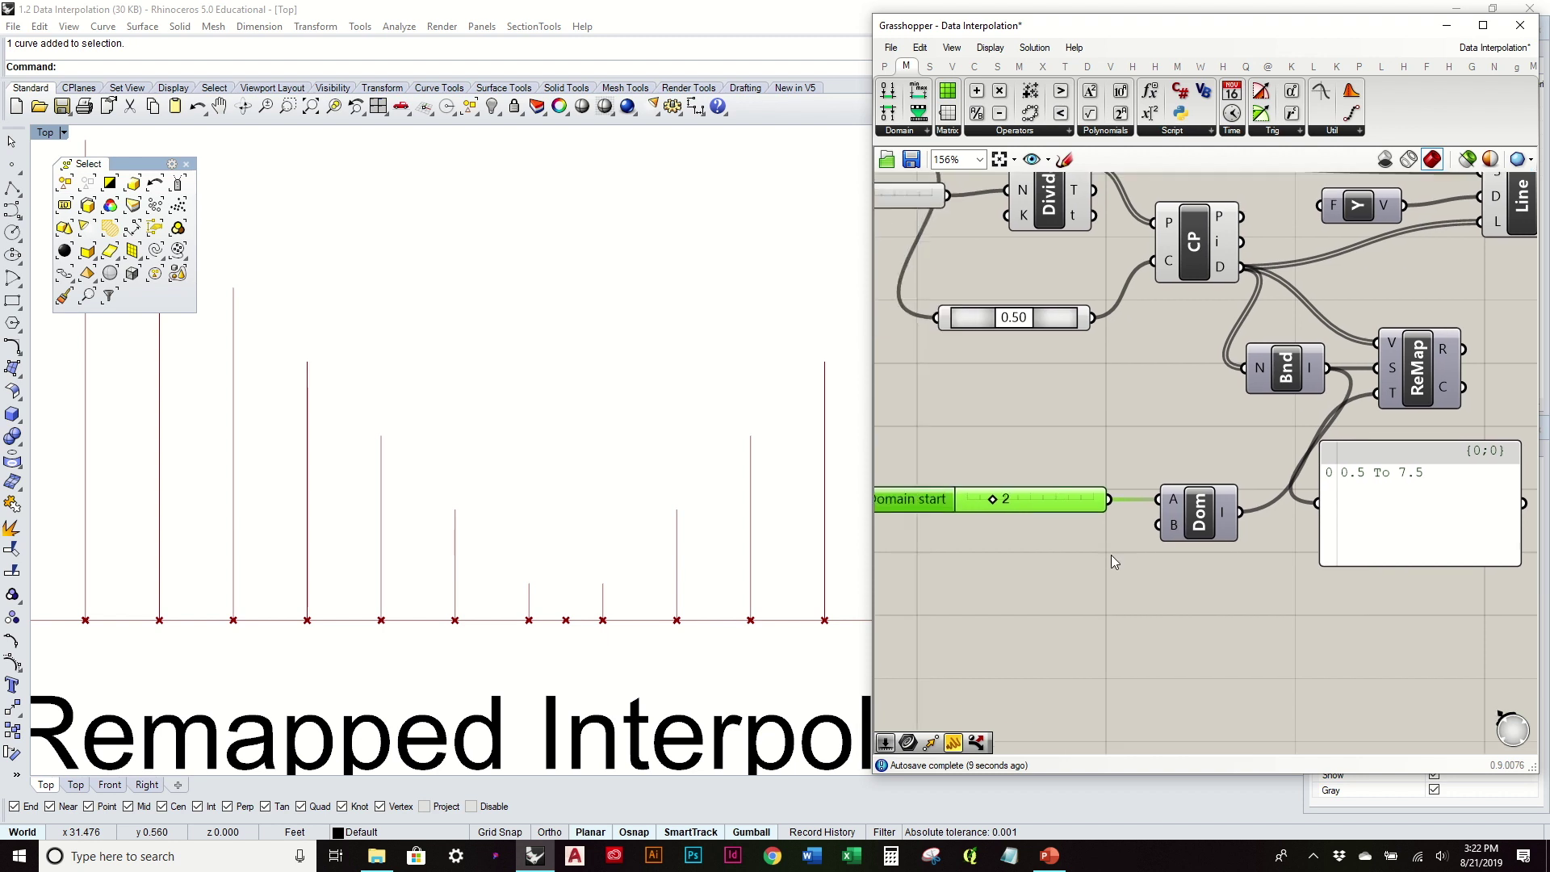
double_click(988, 557)
type("5")
key("Return")
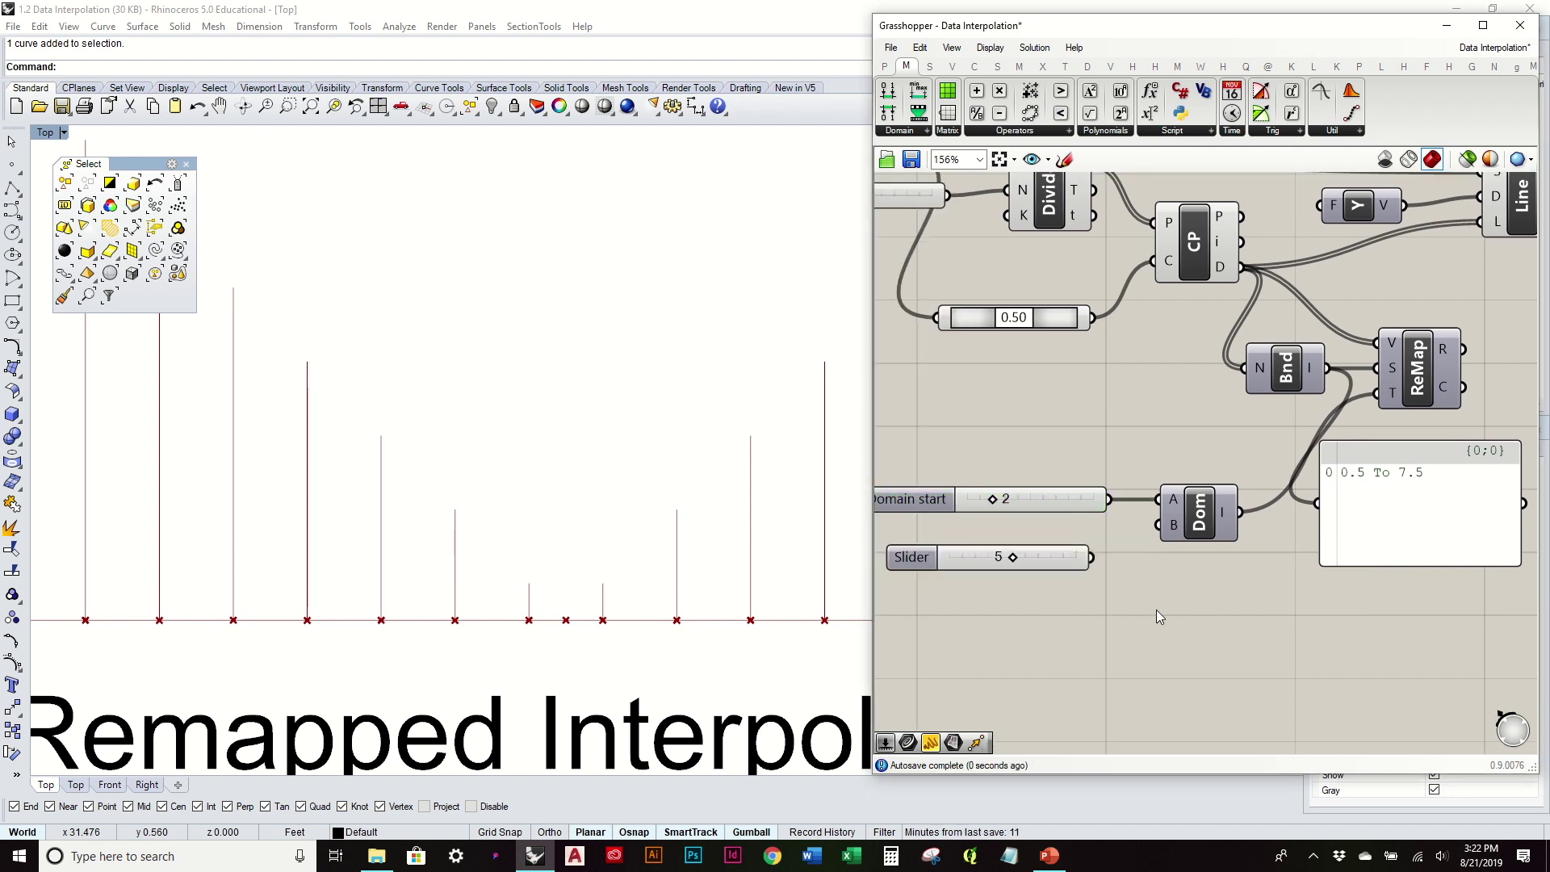
left_click_drag(1092, 557, 1162, 540)
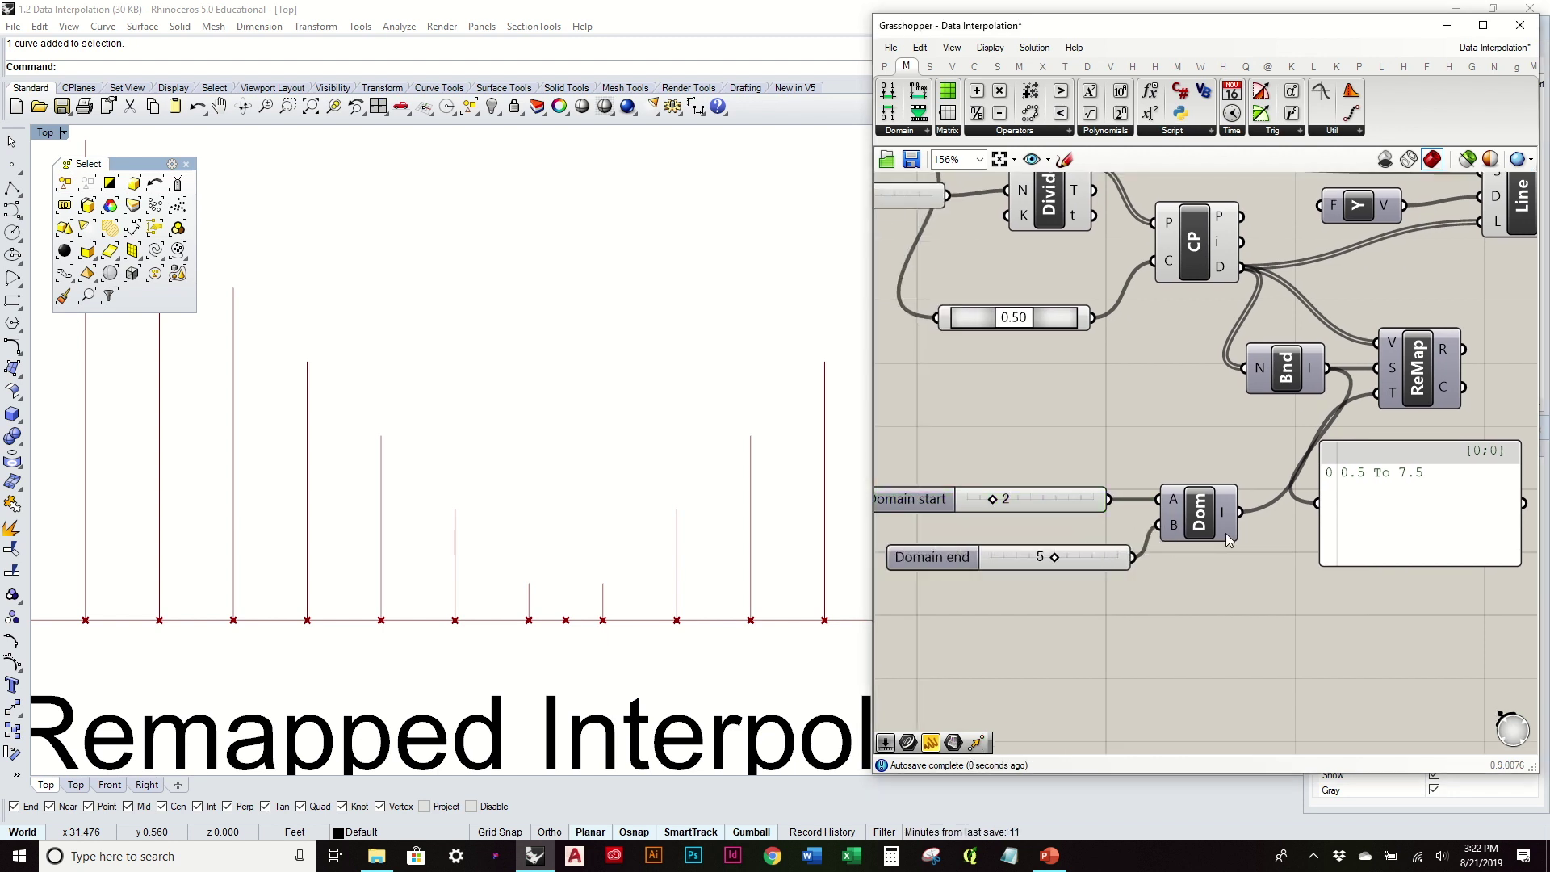
right_click_drag(1227, 539, 1091, 561)
Duplicate the 0.5 To 7.5 panel so the copy shows the new 2.0 To 5.0 domain
left_click(1238, 536)
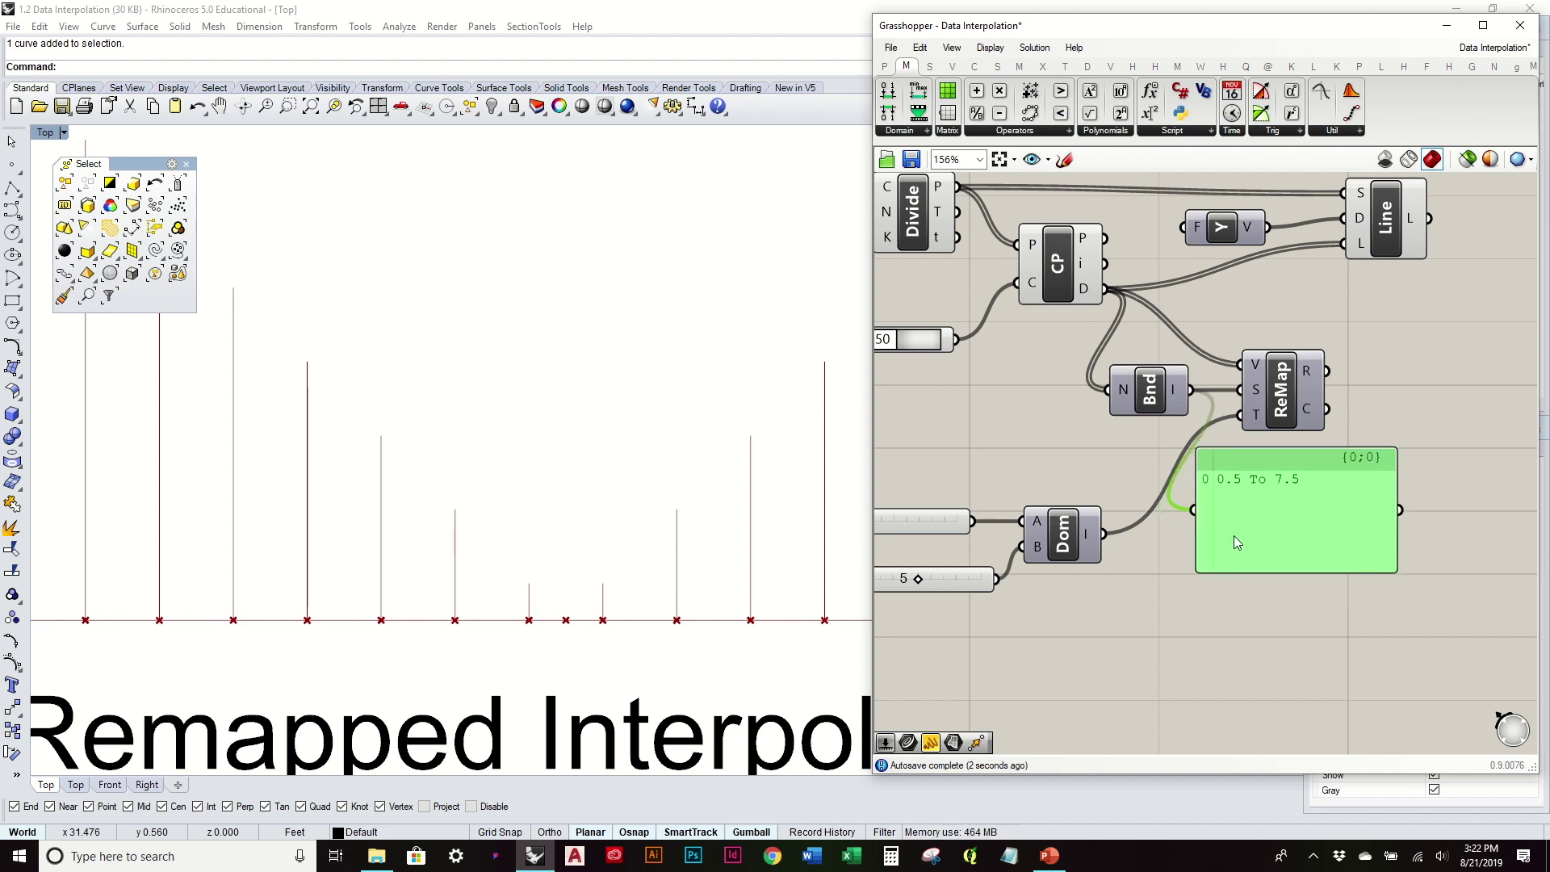
left_click_drag(1234, 536, 1272, 682, "alt")
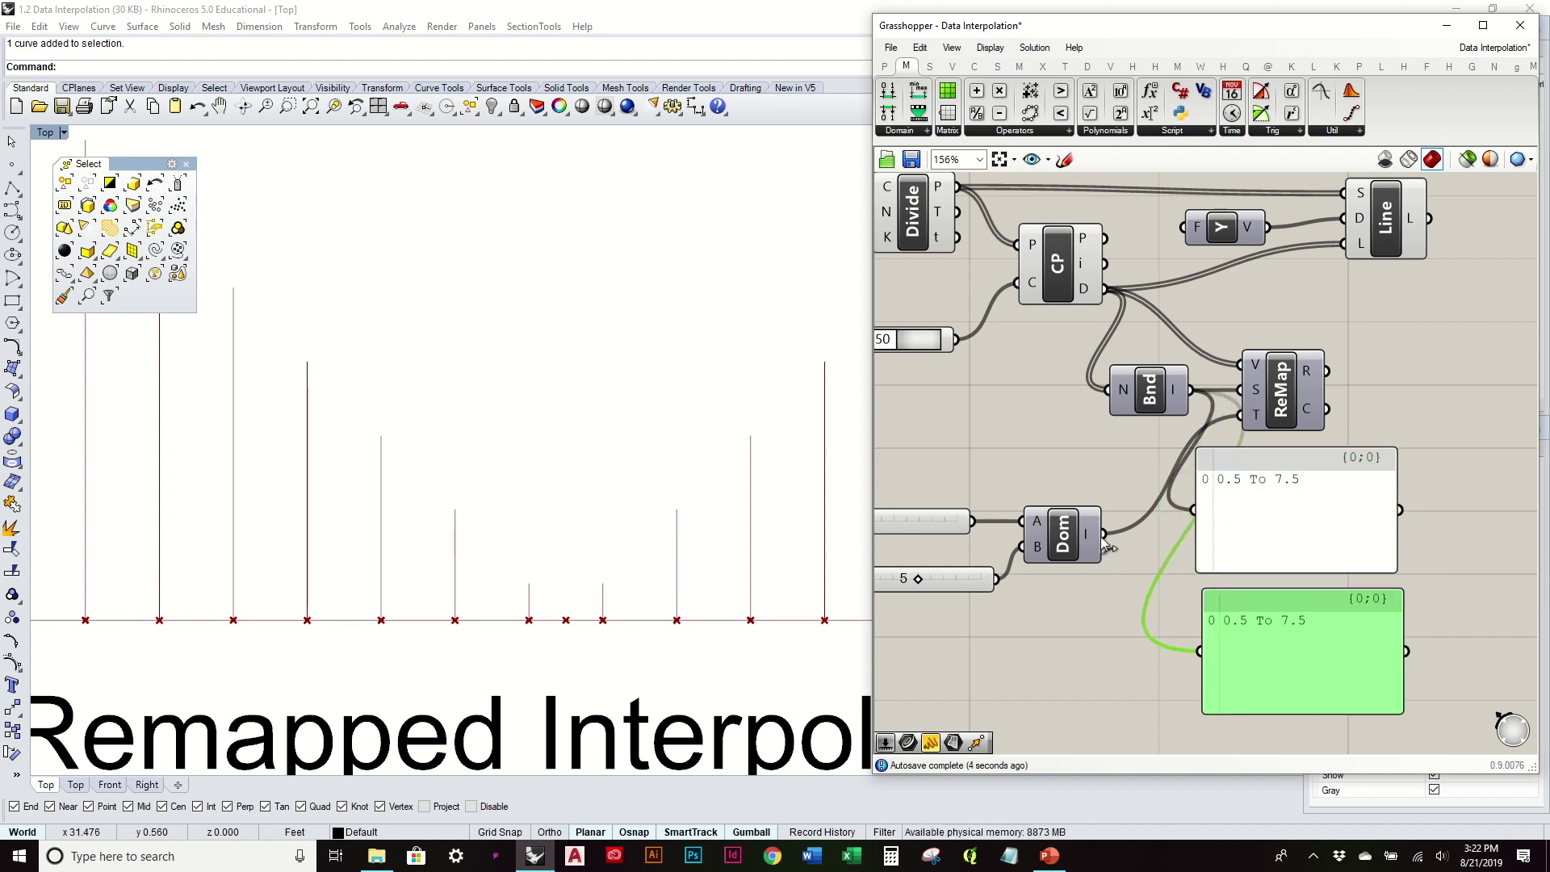
left_click_drag(1104, 541, 1201, 651)
right_click_drag(1001, 531, 1115, 530)
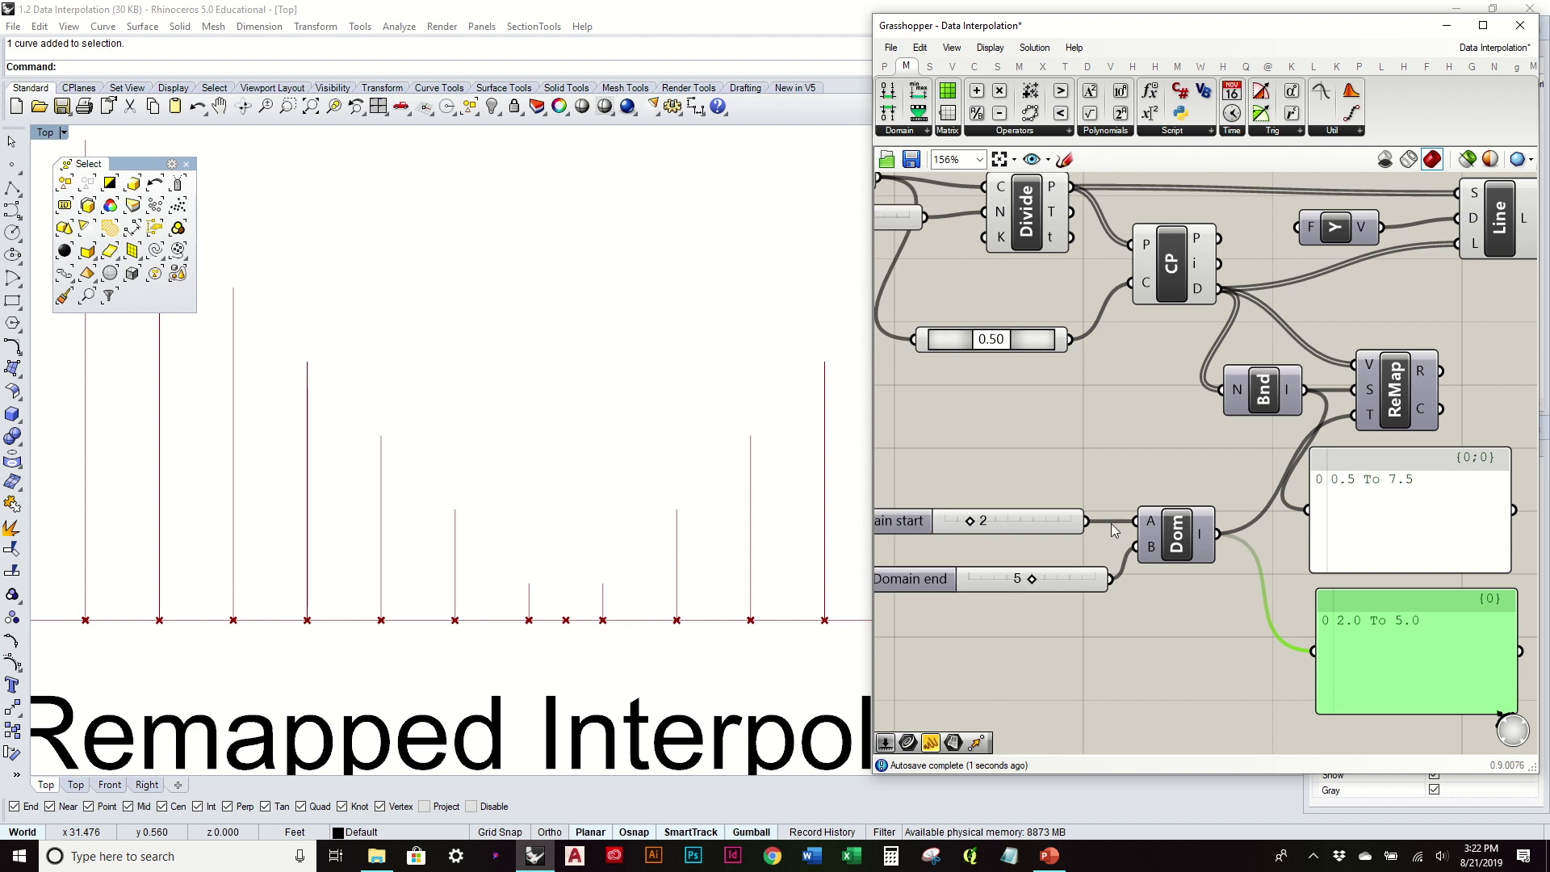
left_click_drag(1107, 588, 1087, 589)
left_click(1184, 616)
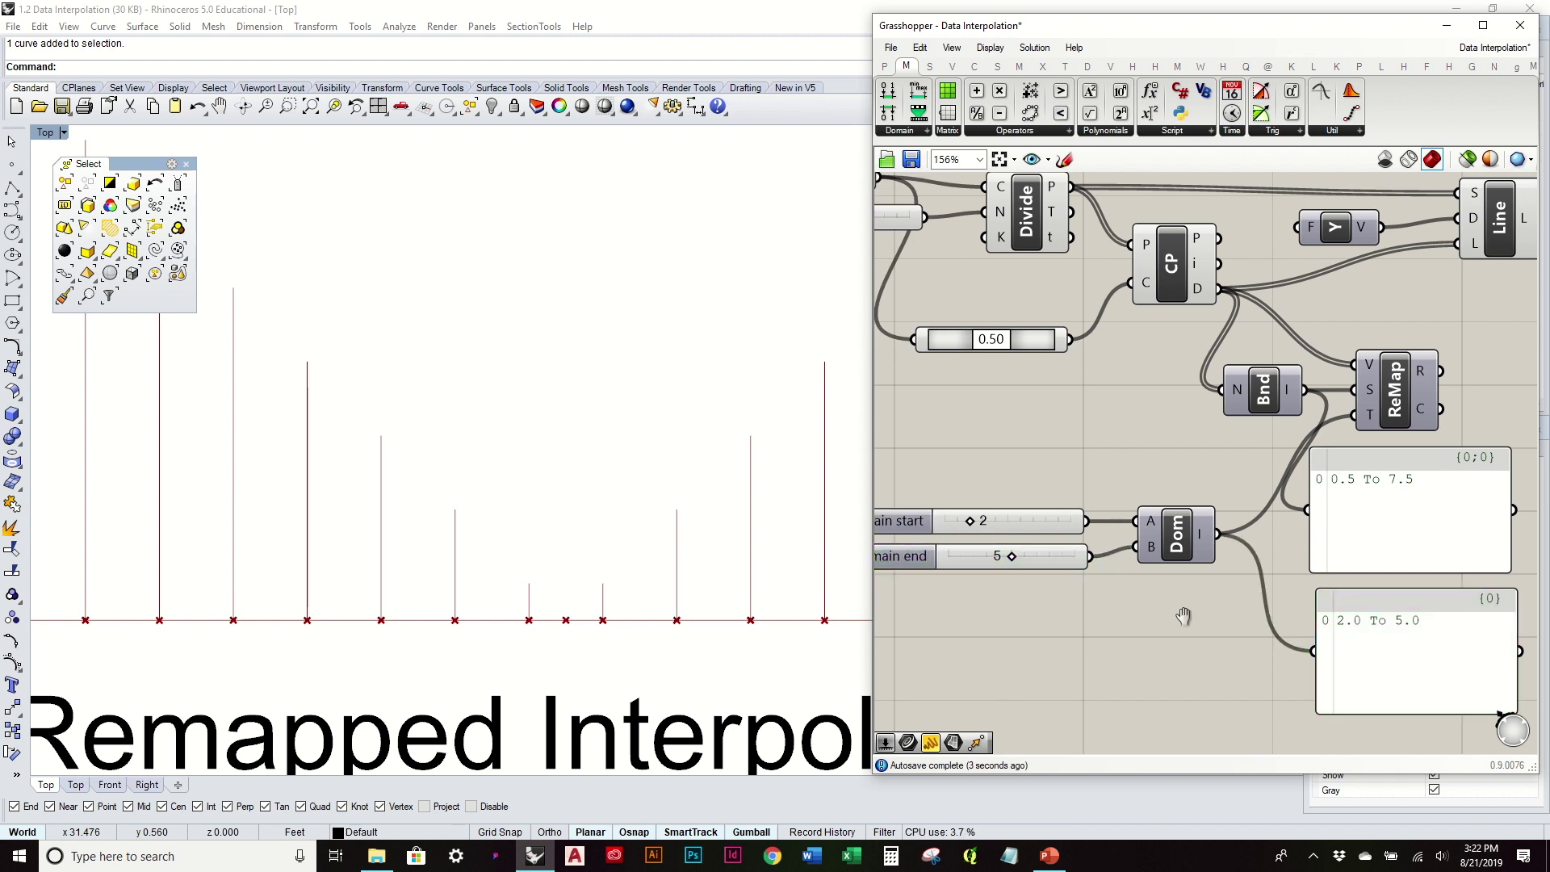
right_click_drag(1223, 614, 1144, 632)
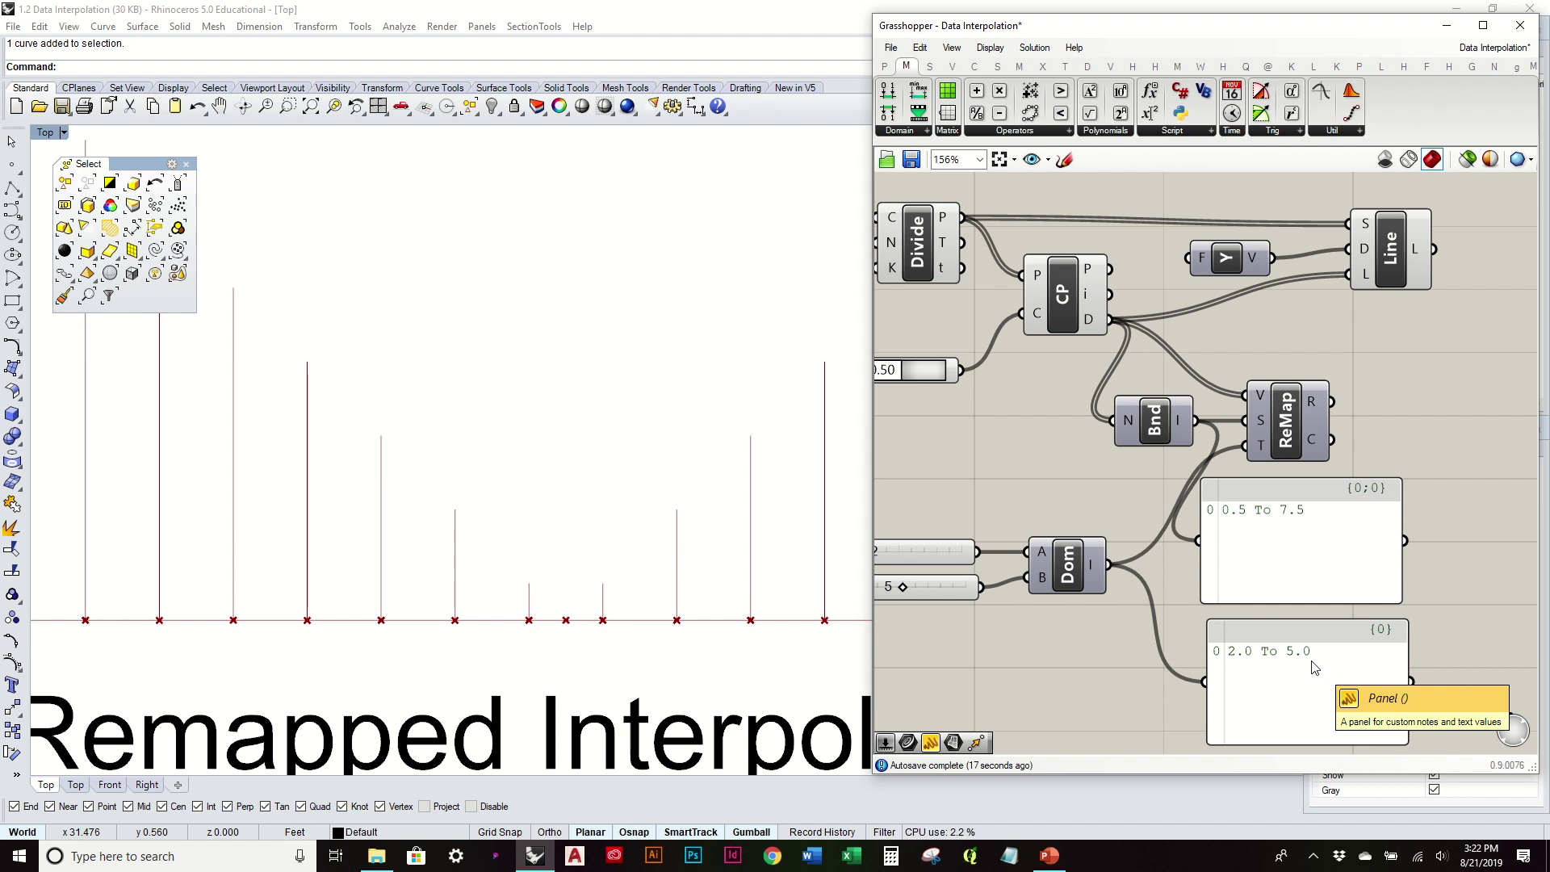
scroll(1327, 407, "down", 3)
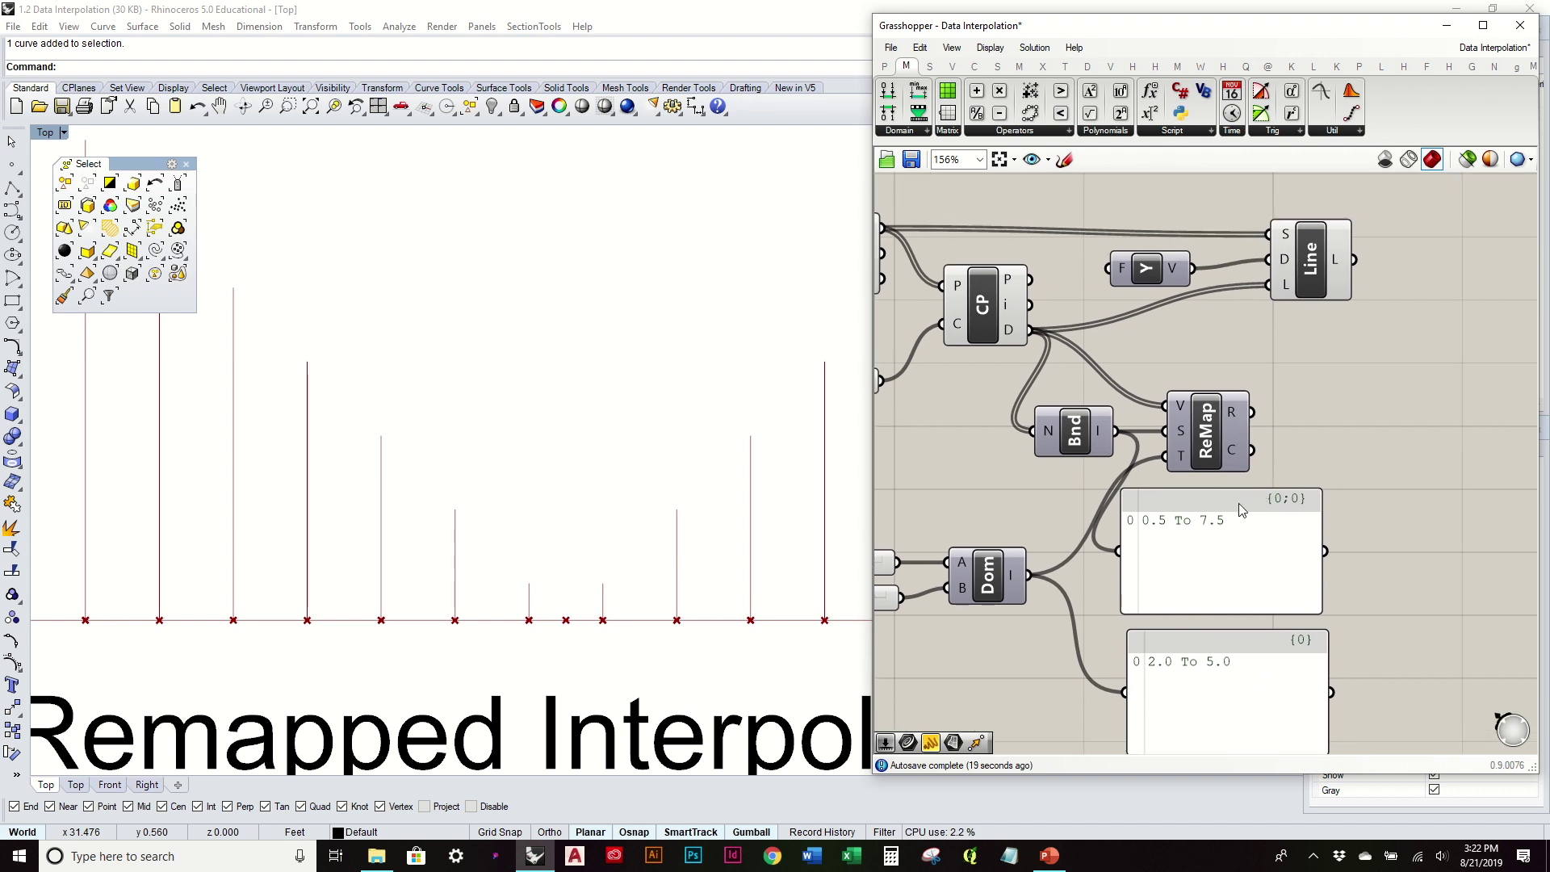
Copy a panel, wire CP's distances into it and stretch it to list 7.5 down to 0.5
left_click(1239, 567)
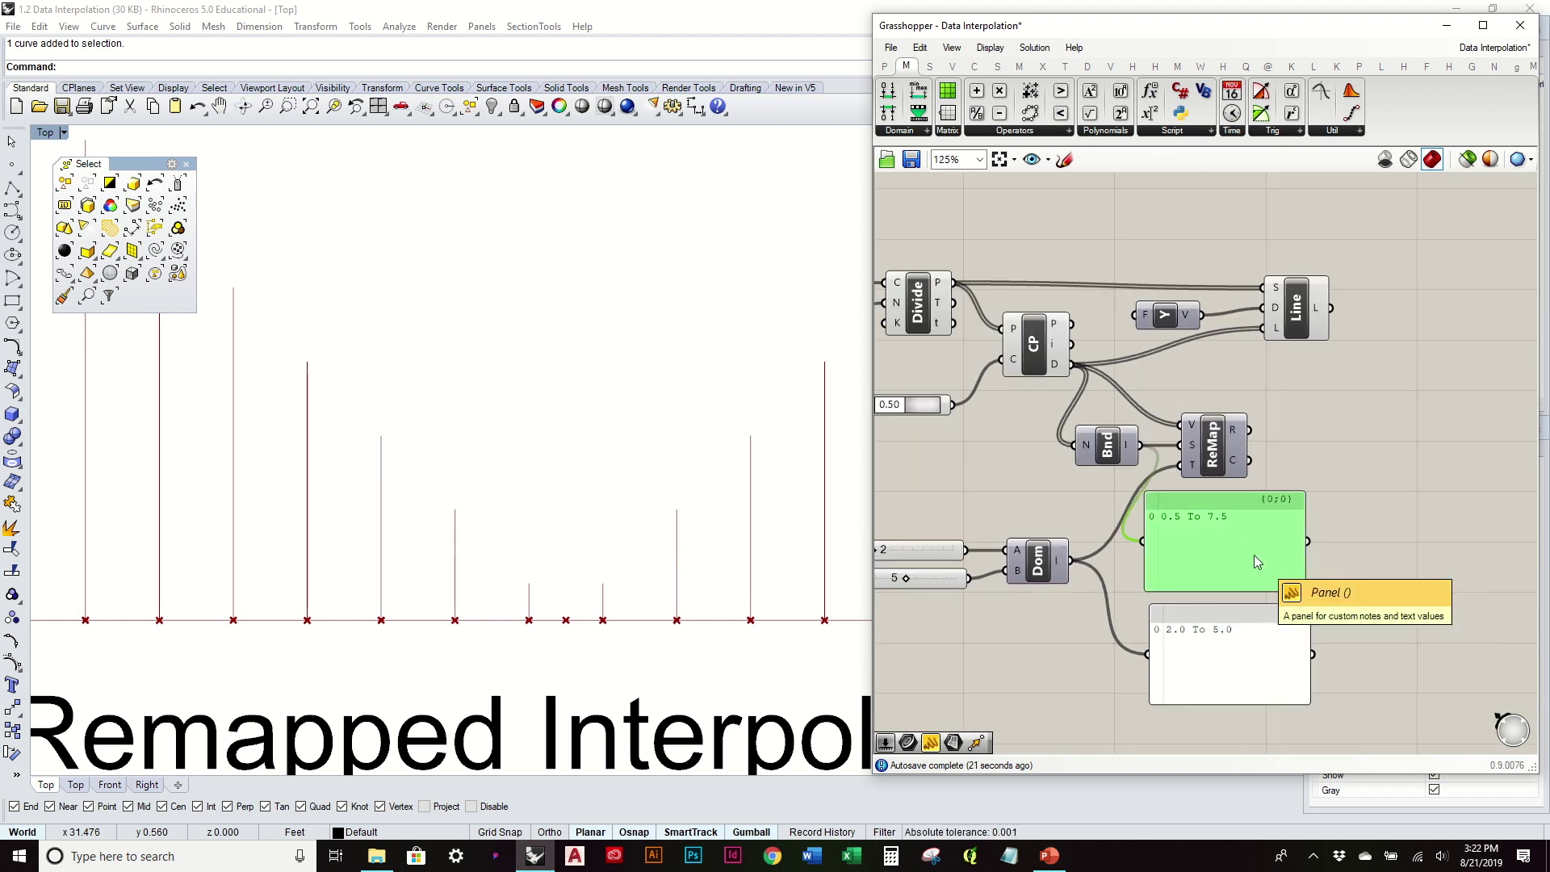
left_click_drag(1254, 555, 1434, 408, "alt")
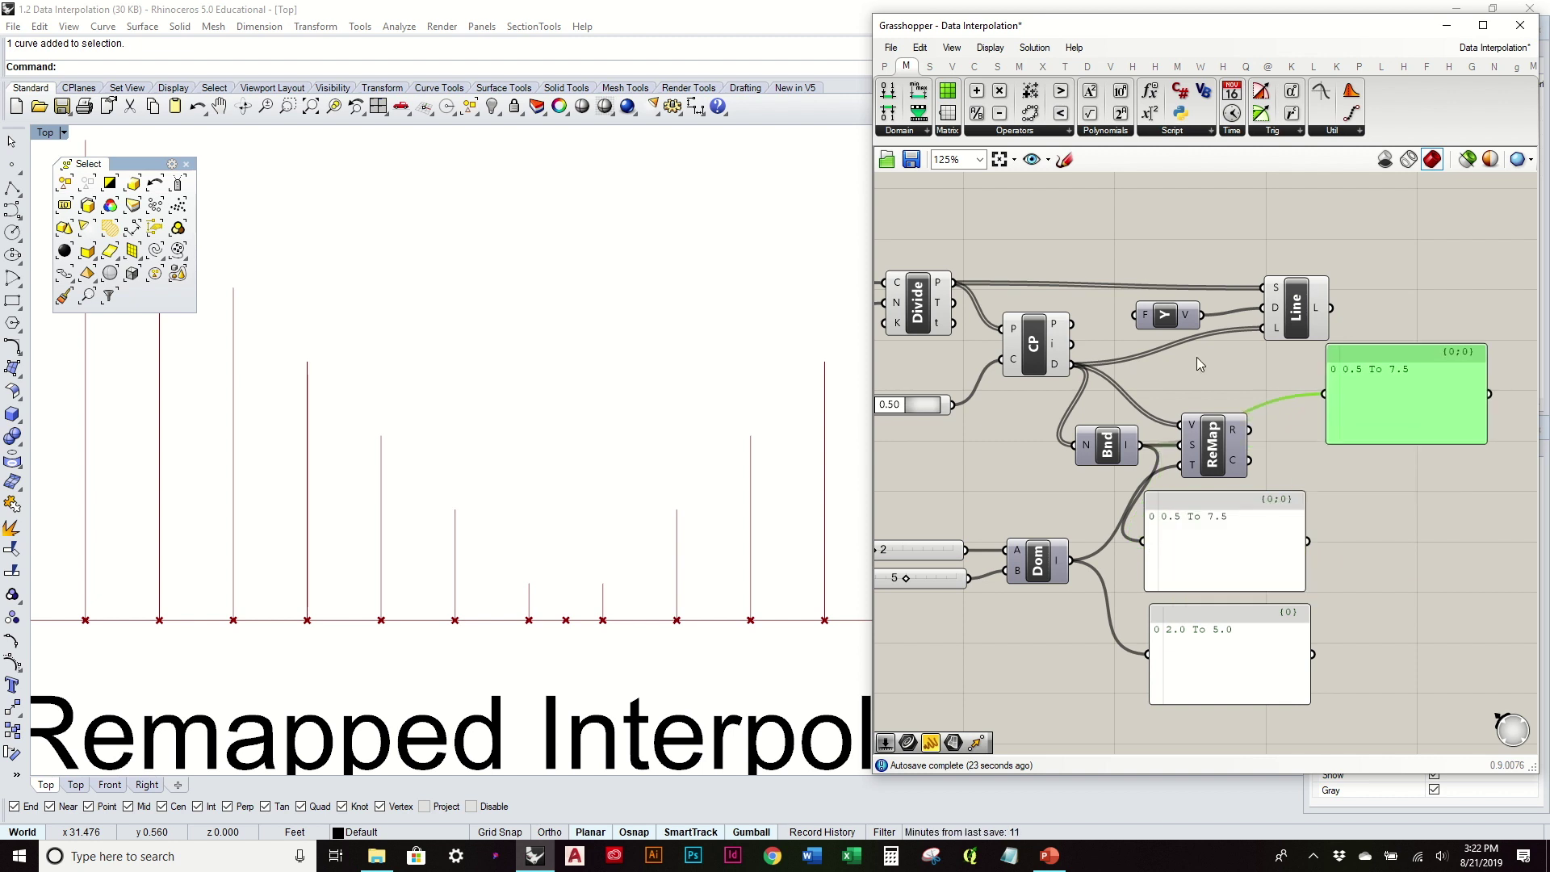
left_click_drag(1072, 365, 1416, 399)
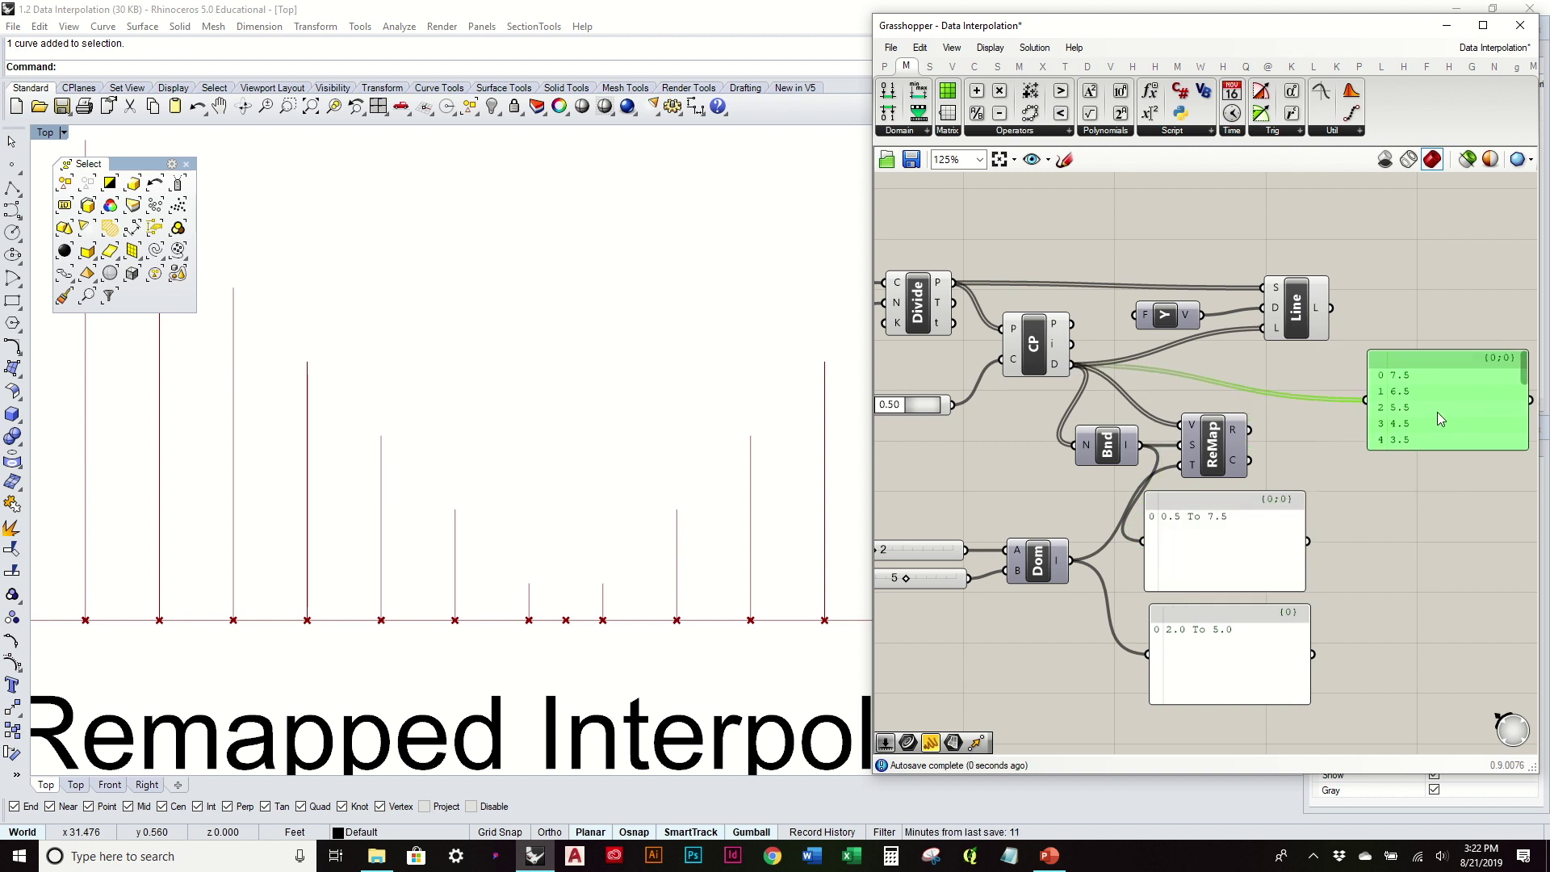
left_click_drag(1510, 448, 1468, 686)
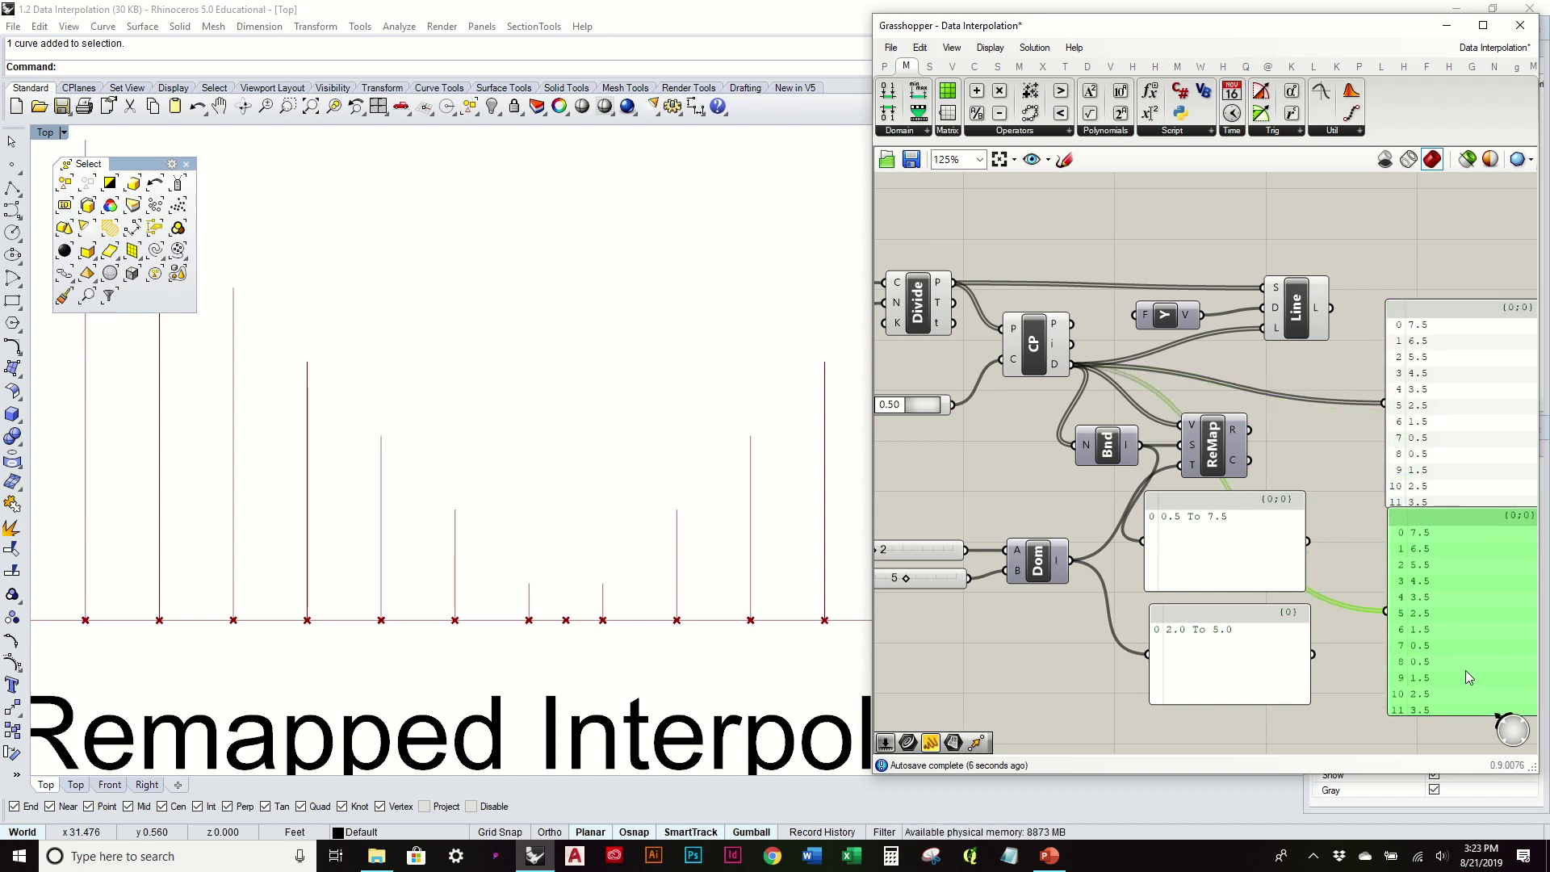
right_click_drag(1454, 487, 1369, 474)
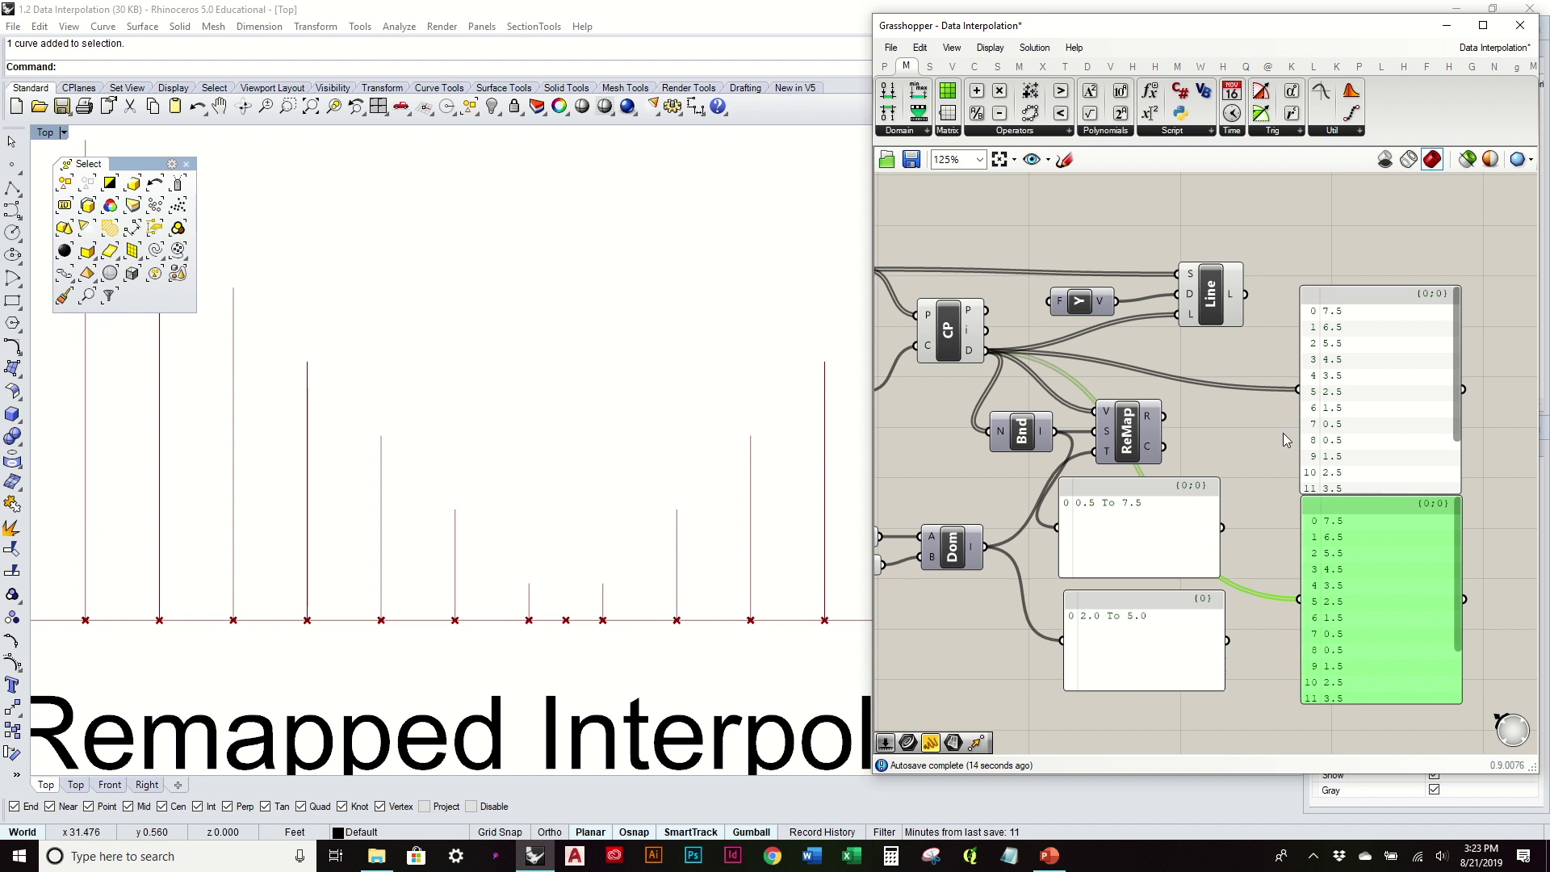
Show ReMap's remapped results 5.0, 4.57, 4.14… in the lower panel
left_click_drag(1171, 419, 1299, 599)
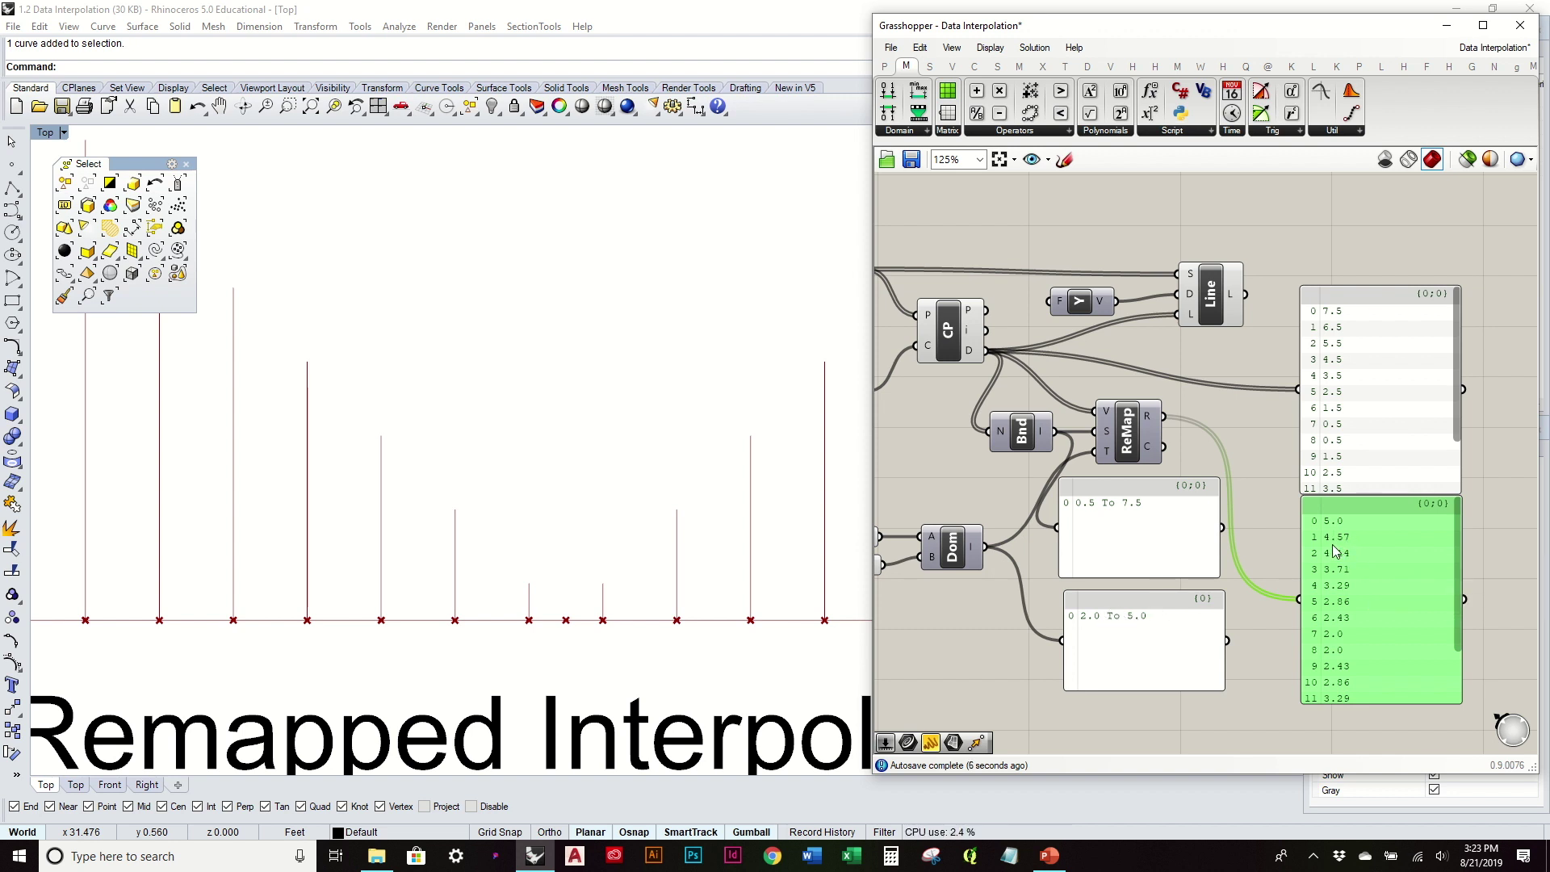
mouse_move(1458, 567)
left_mouse_down()
mouse_move(1451, 630)
mouse_move(1453, 551)
left_mouse_up()
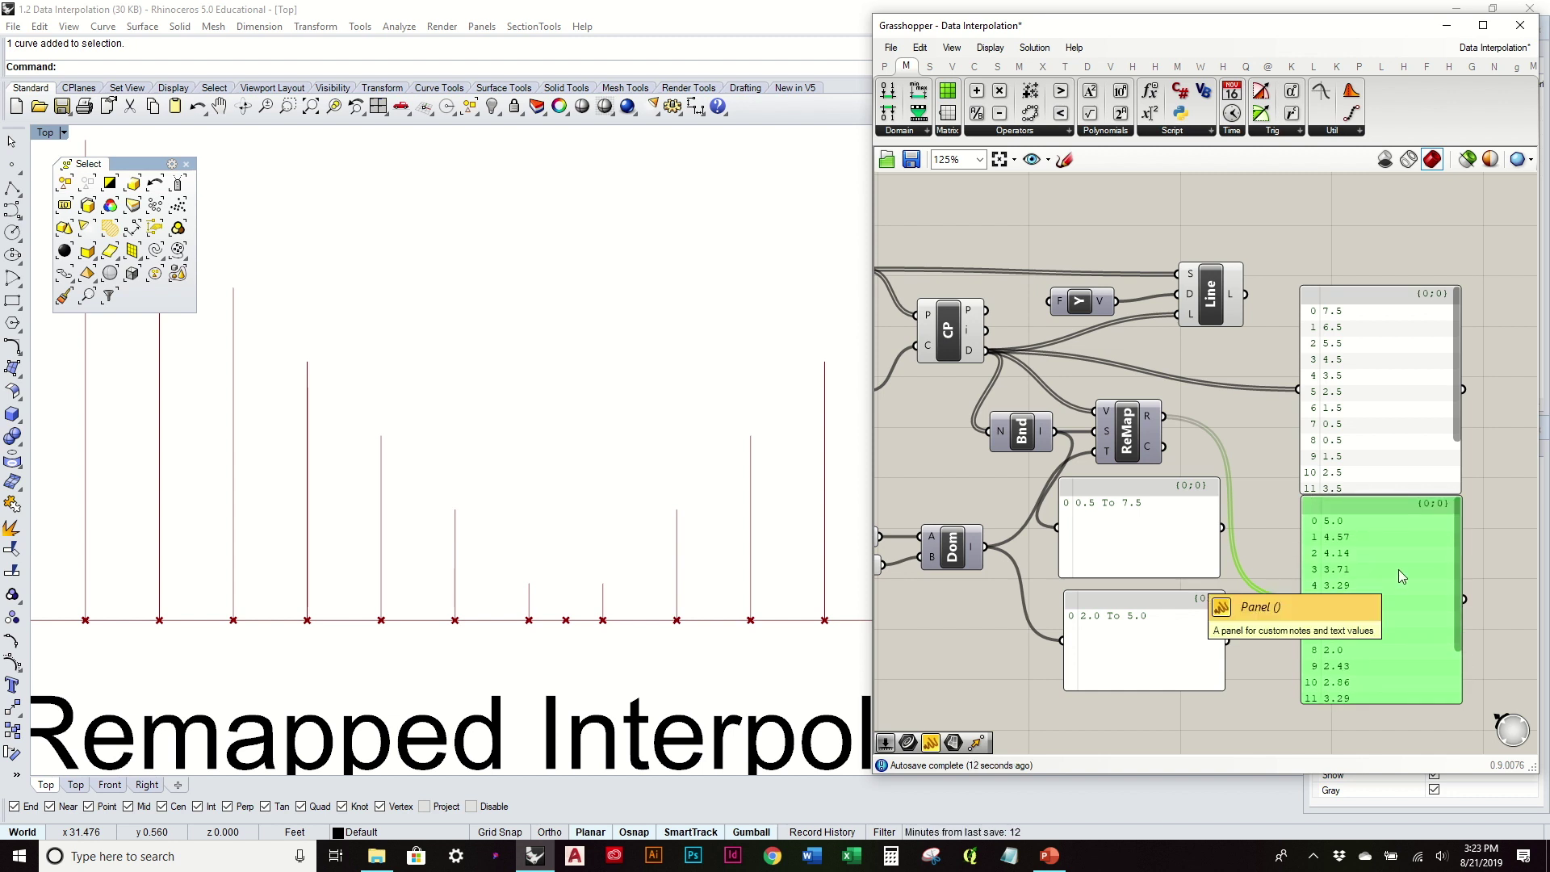
key("Delete")
Delete the leftover panel and feed ReMap's R output into Line's L input
left_click(1384, 449)
key("Delete")
right_click_drag(1258, 412, 1420, 501)
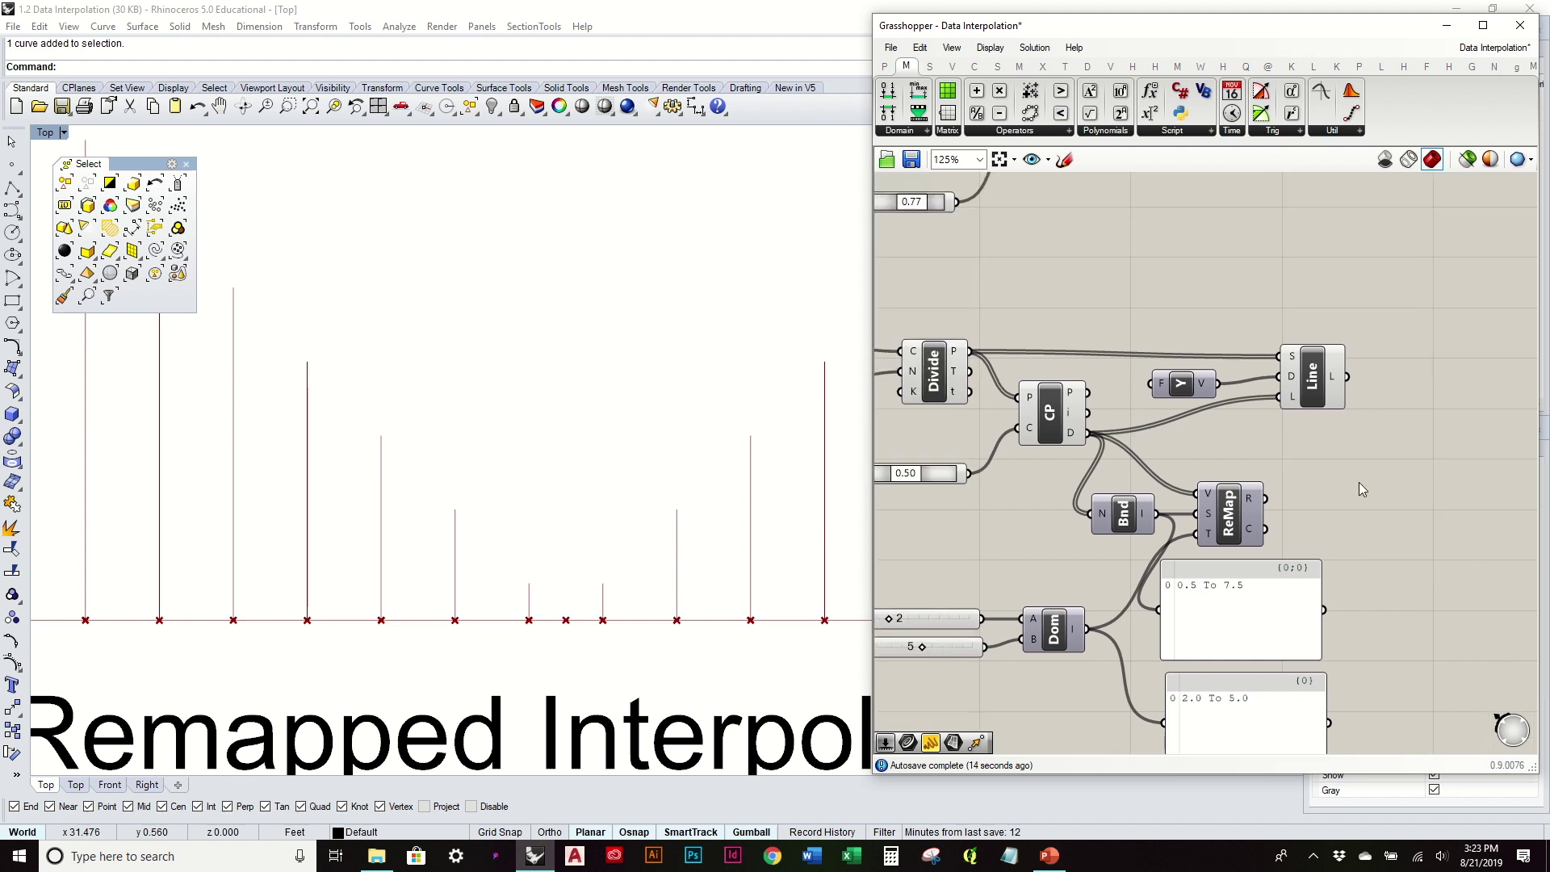
left_click(1373, 383)
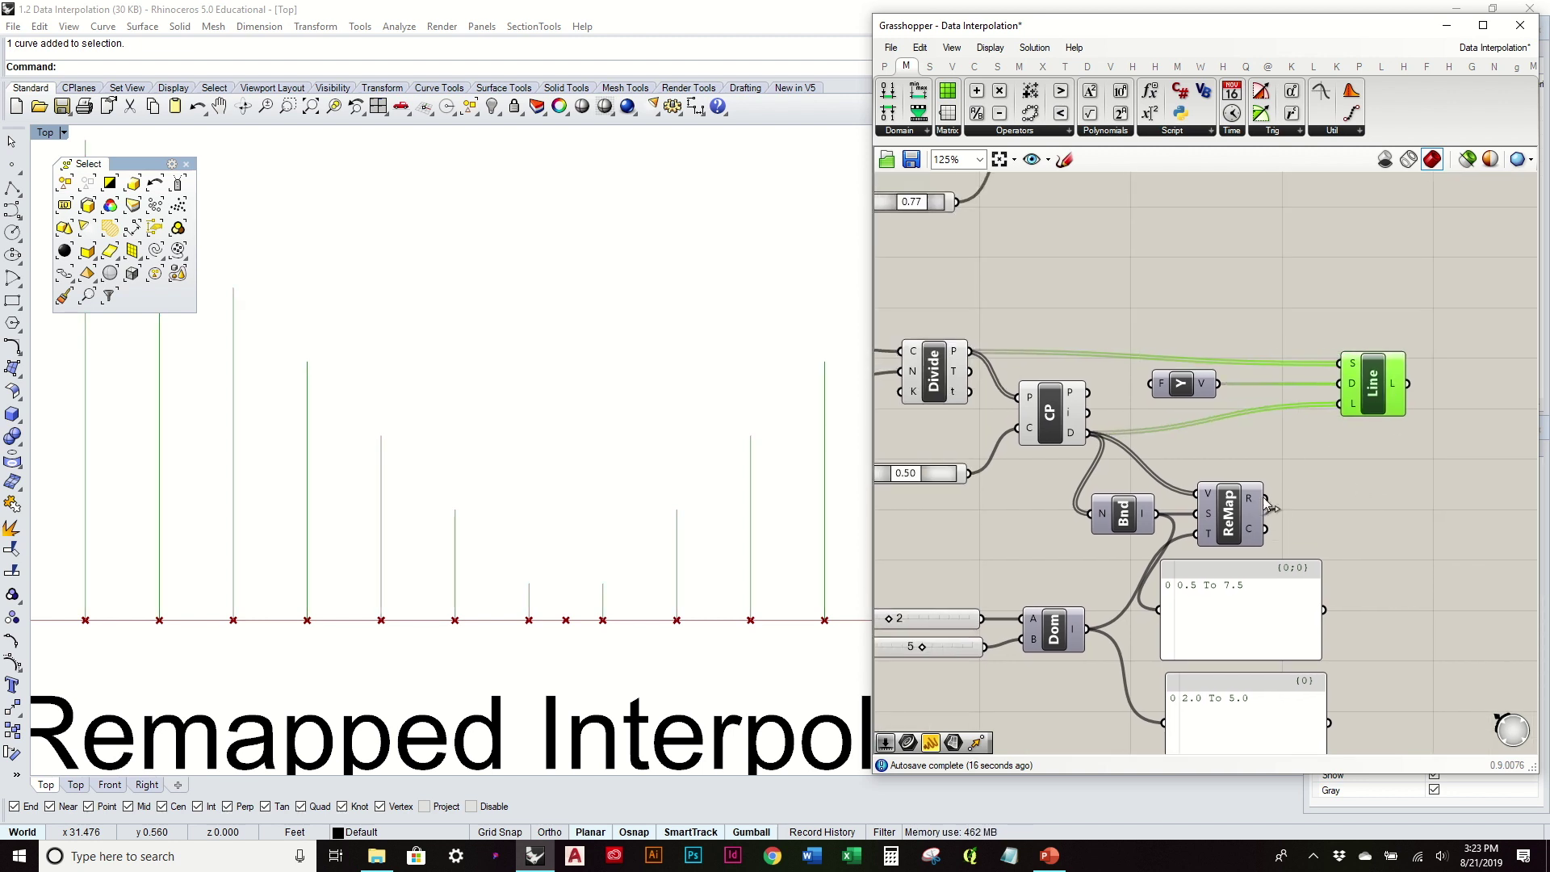
left_click_drag(1265, 499, 1340, 404)
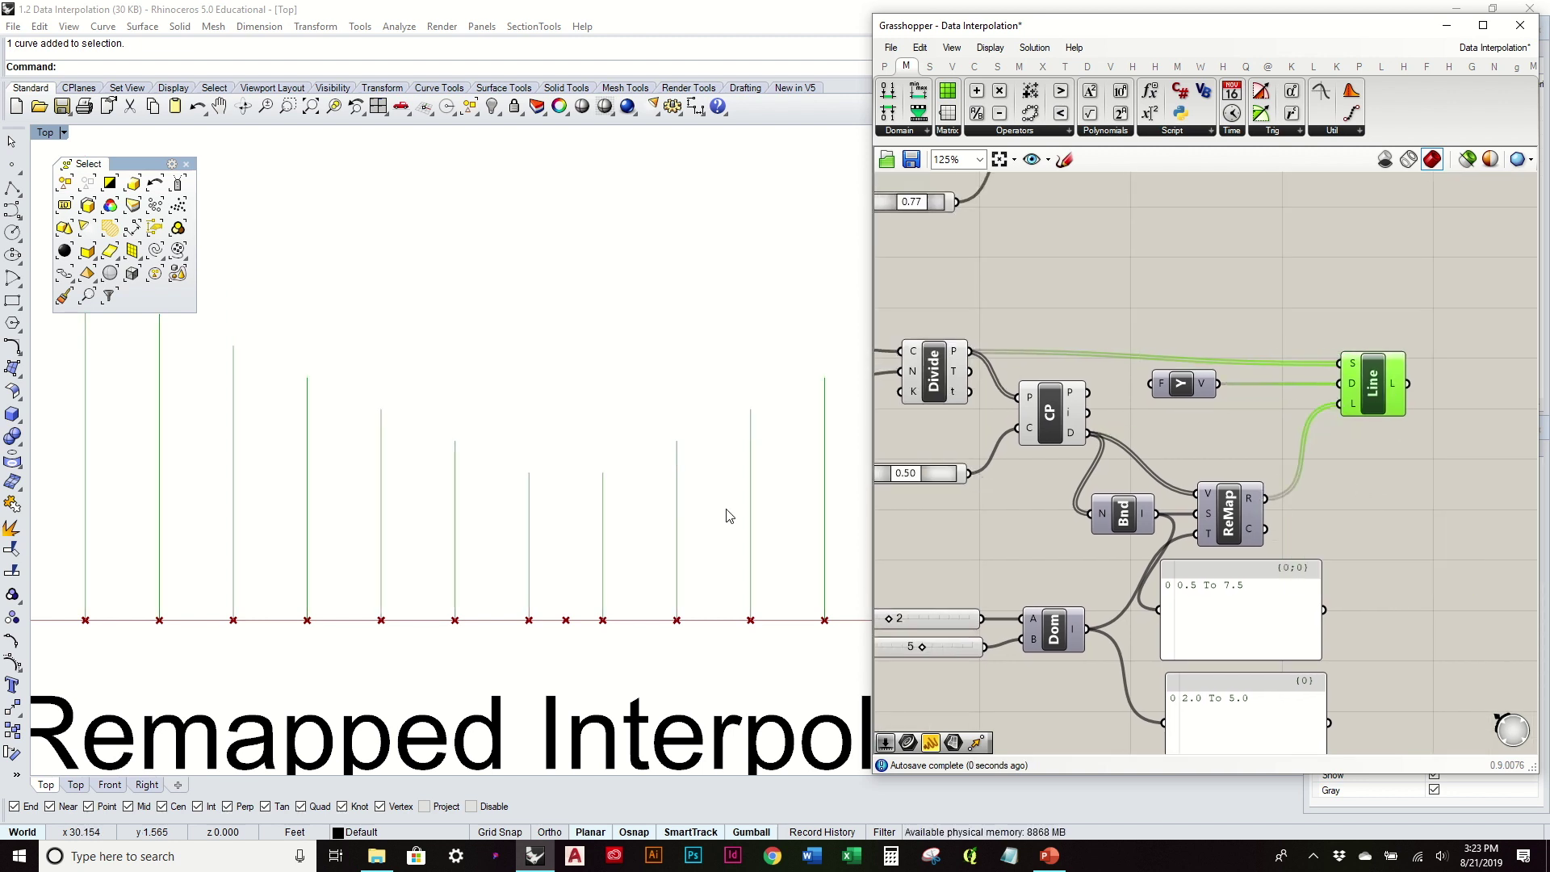
scroll(727, 512, "down", 3)
right_click_drag(714, 517, 700, 581)
scroll(700, 582, "down", 2)
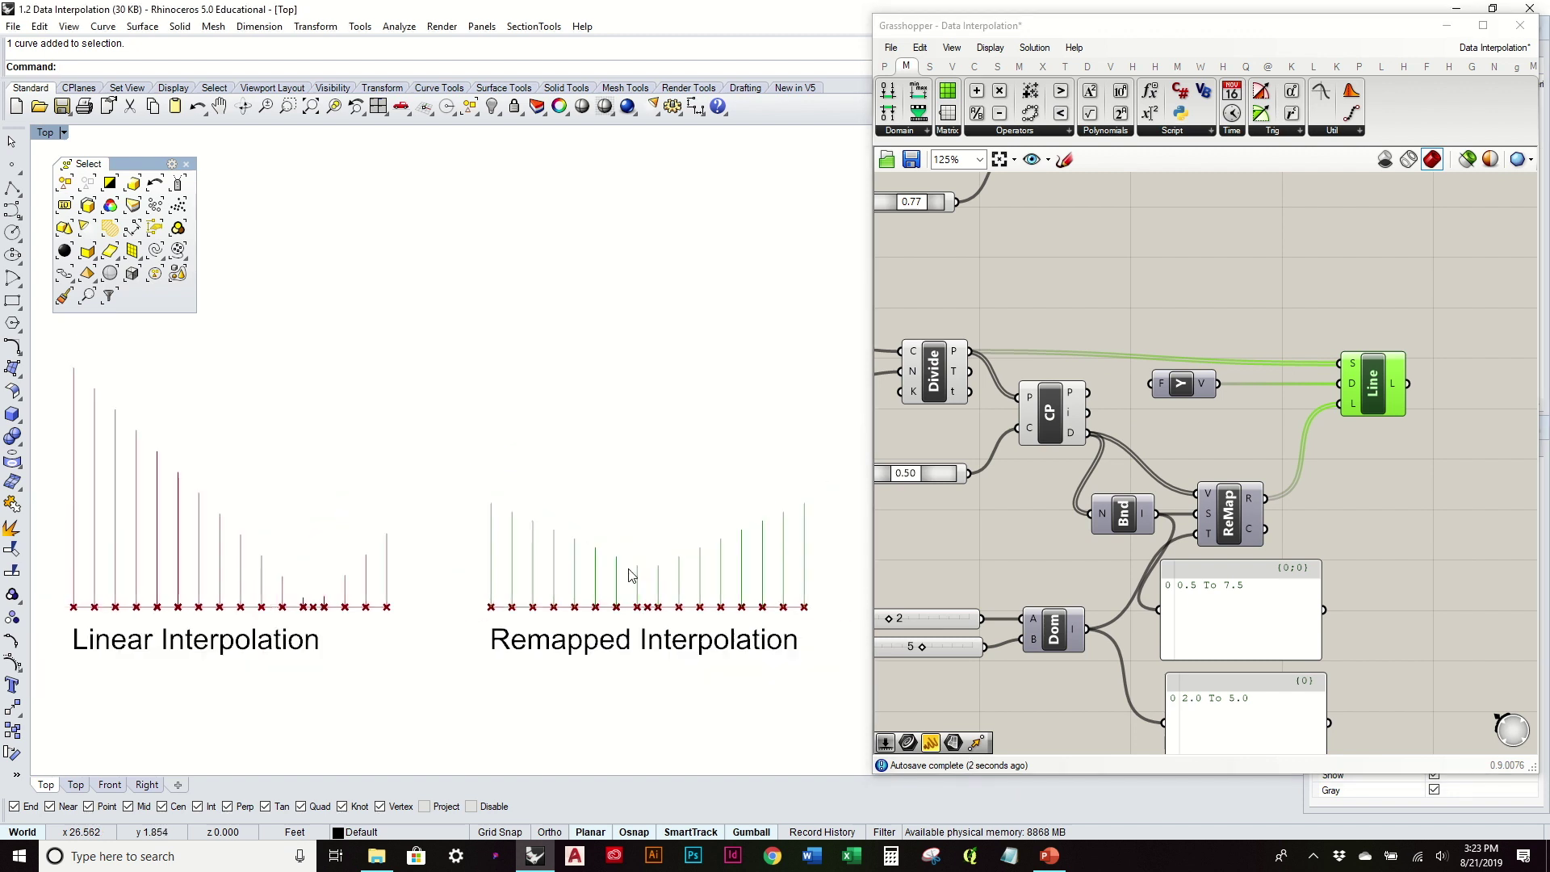
right_click_drag(445, 551, 549, 551)
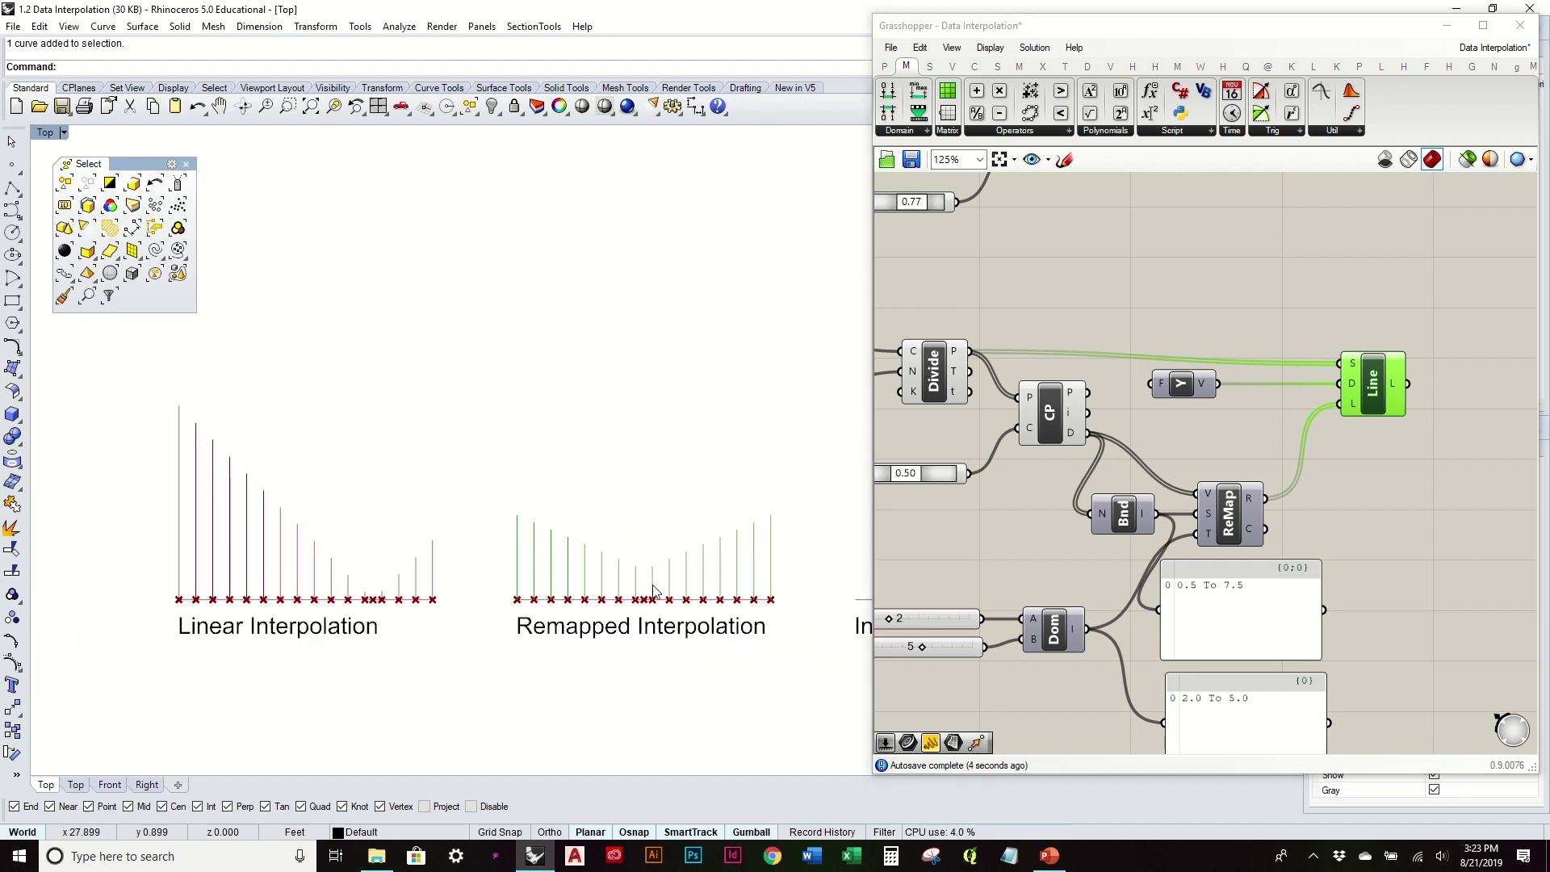
scroll(563, 567, "up", 1)
scroll(562, 567, "down", 1)
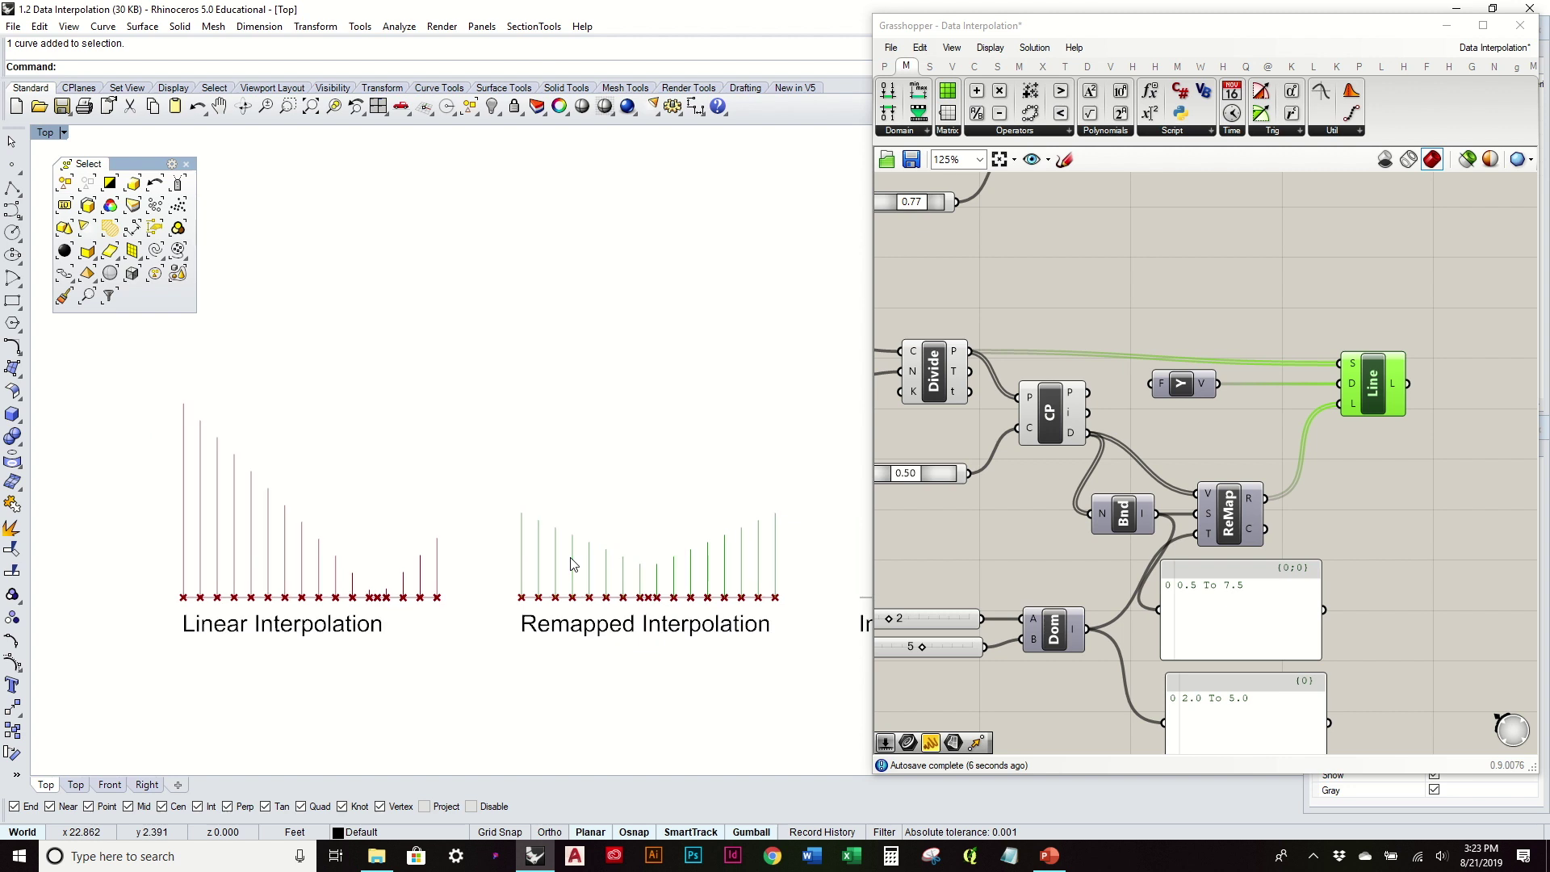
Set the Domain start slider to 8 and Domain end to 10
right_click_drag(962, 579, 1056, 560)
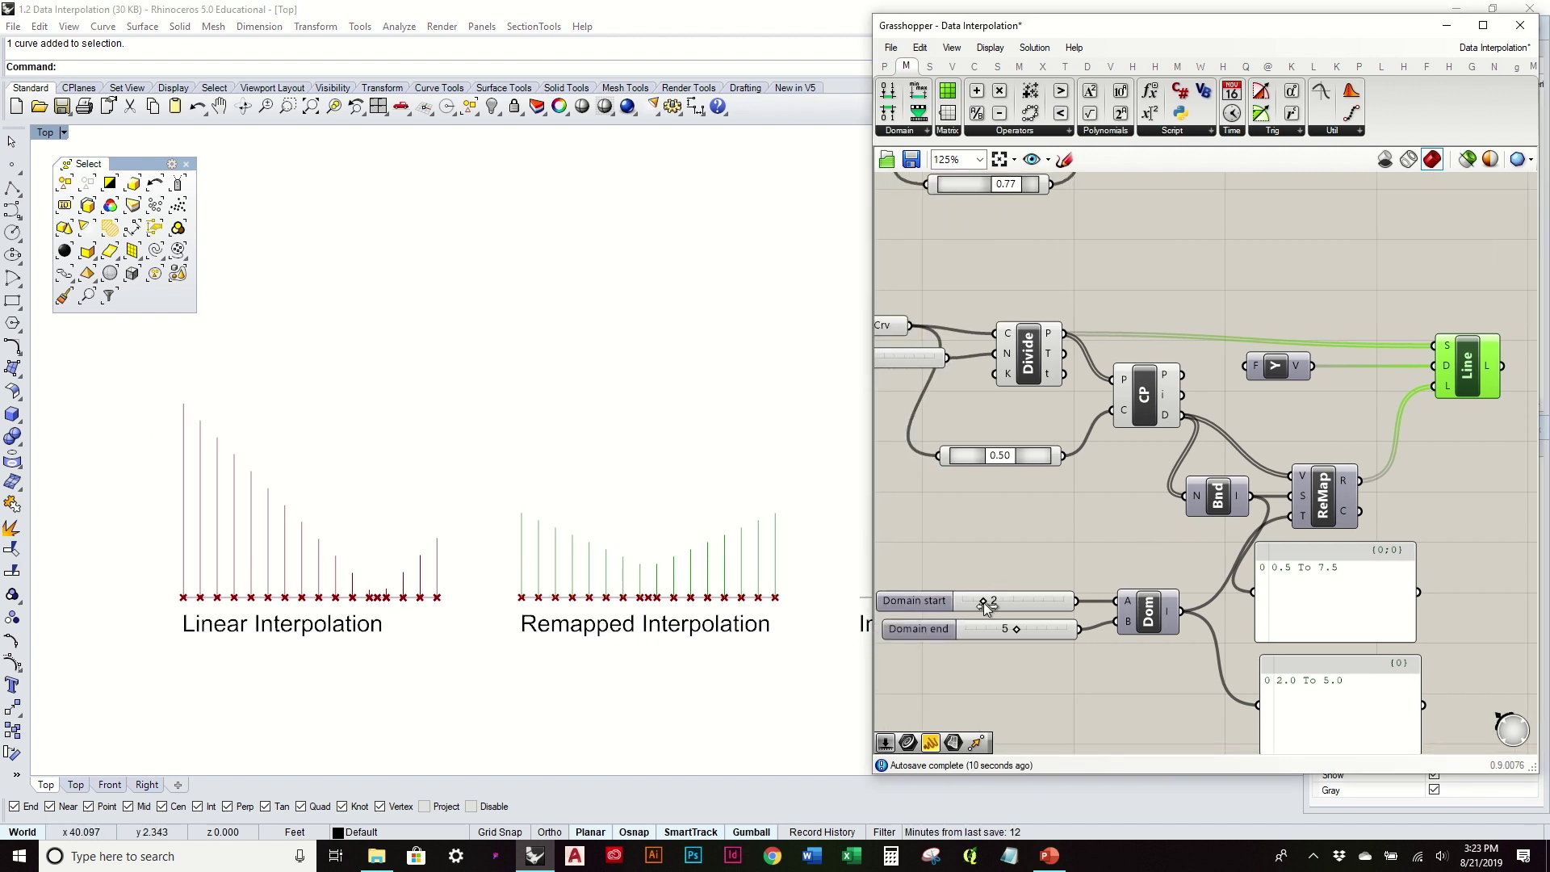
left_click_drag(986, 606, 976, 611)
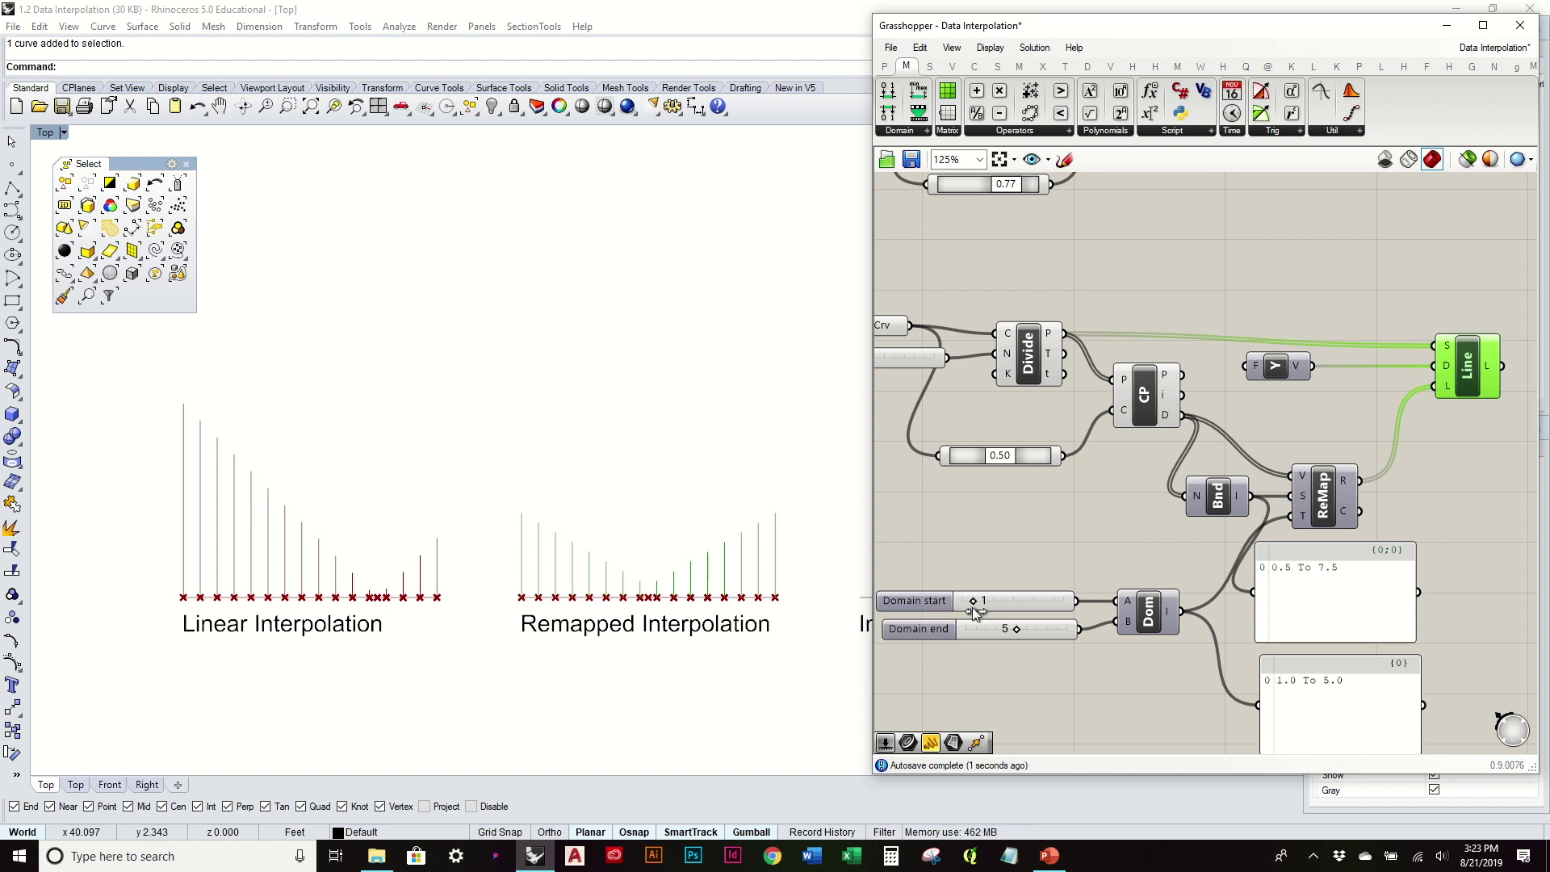
left_click_drag(1021, 630, 1123, 641)
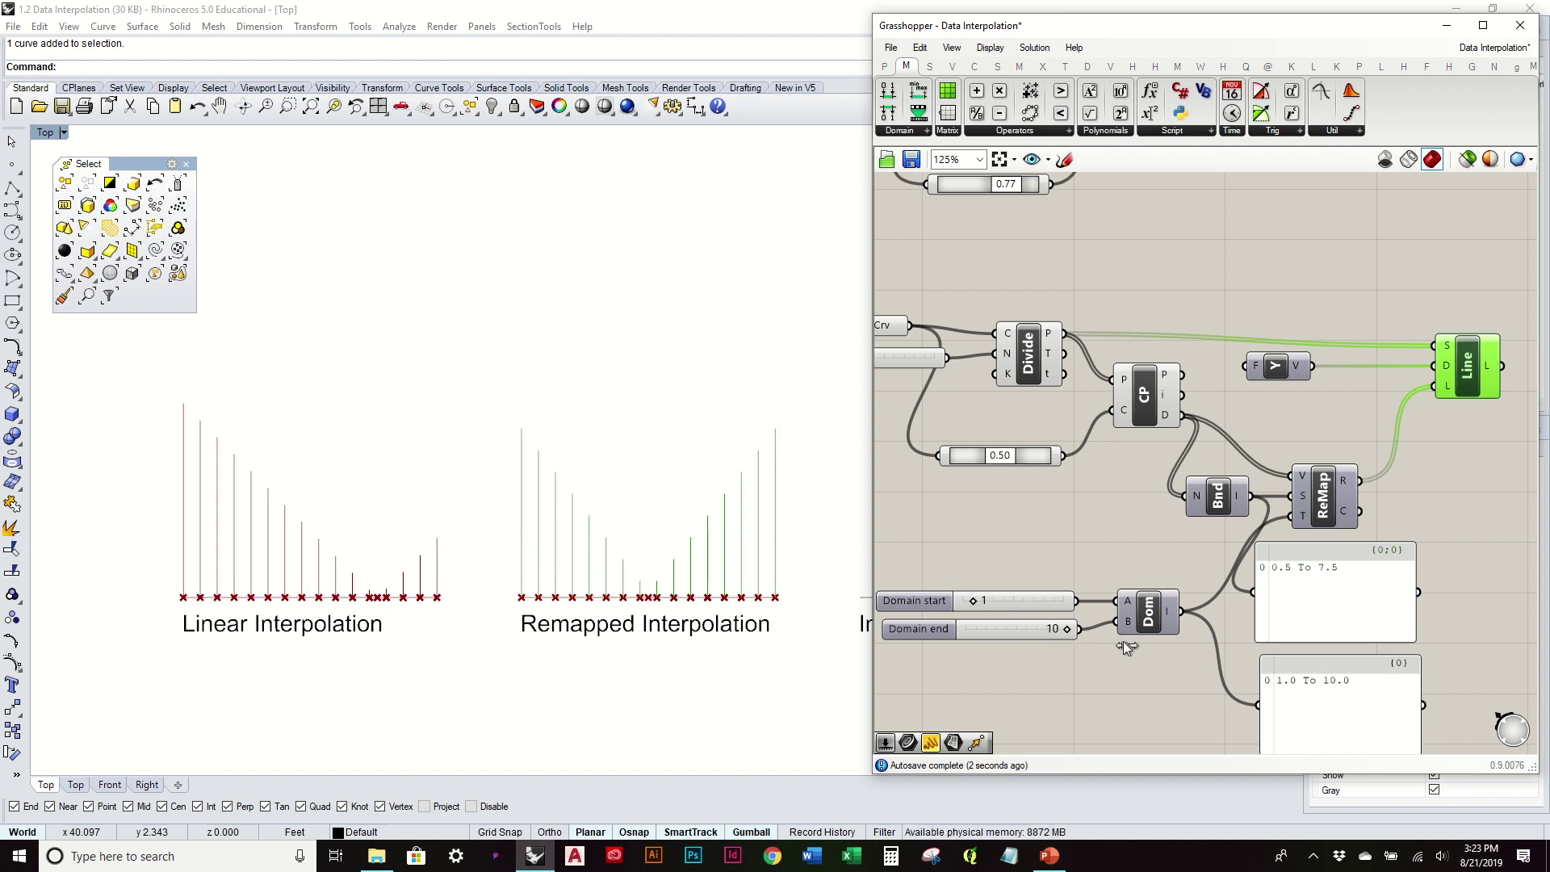
left_click_drag(974, 608, 1045, 615)
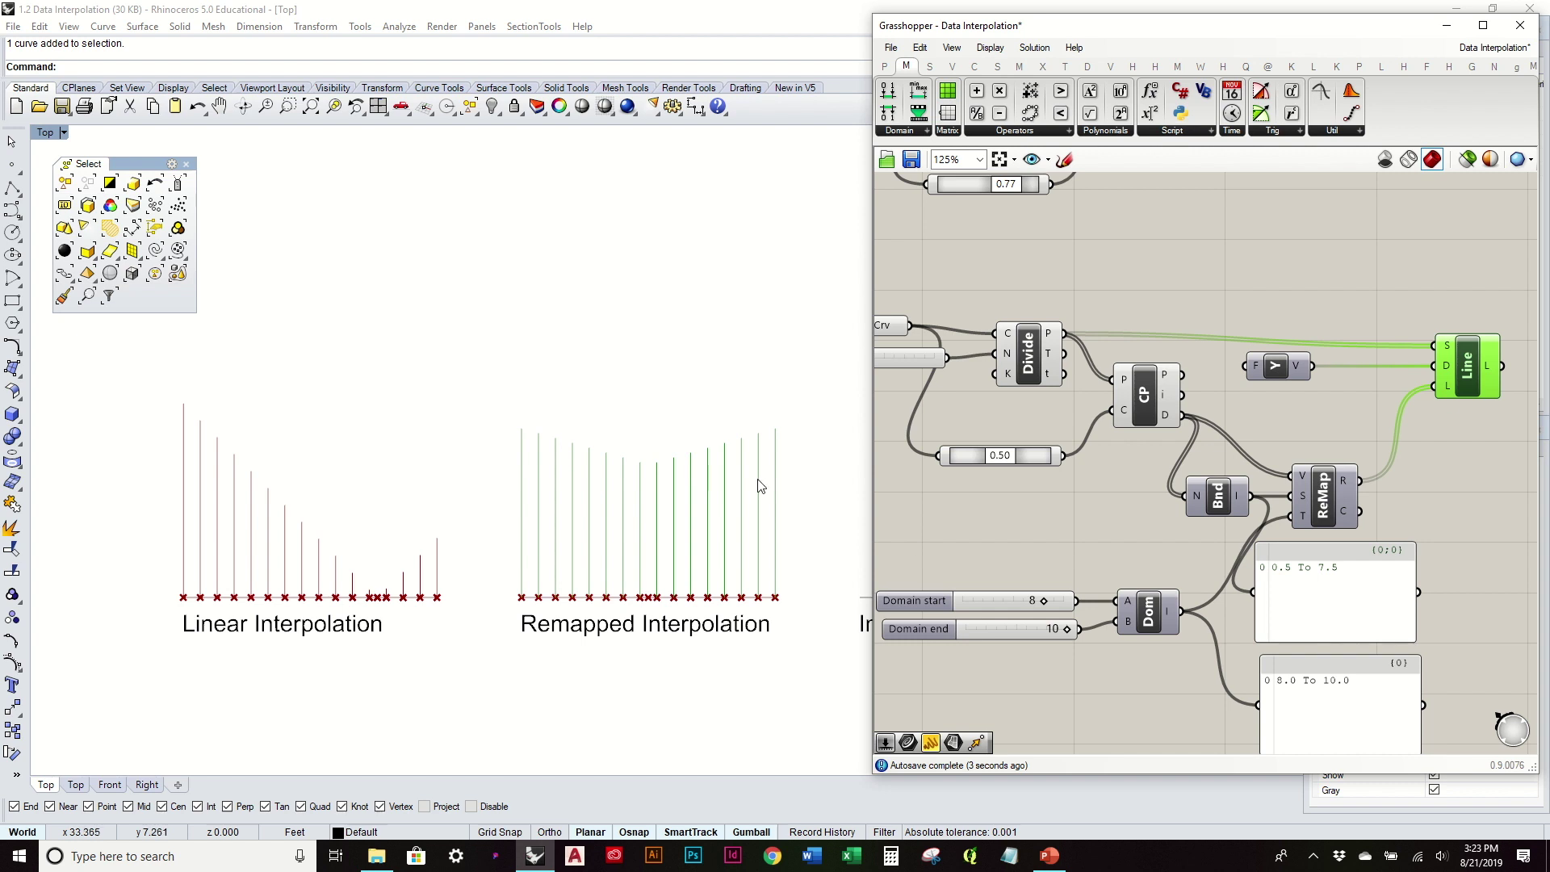
scroll(646, 484, "down", 2)
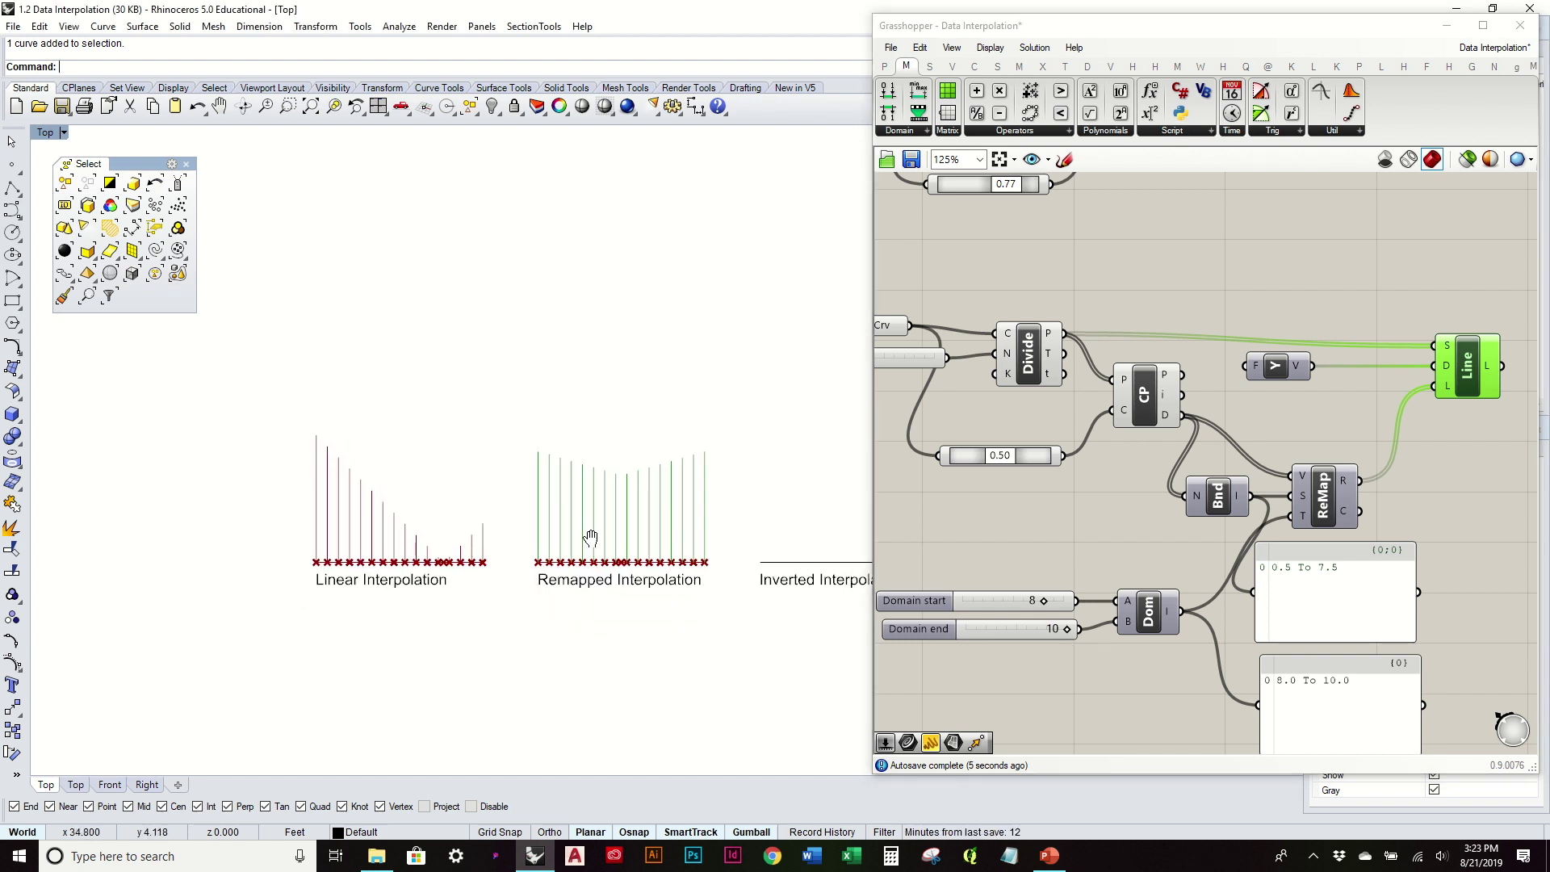
right_click_drag(589, 537, 530, 443)
scroll(404, 436, "up", 3)
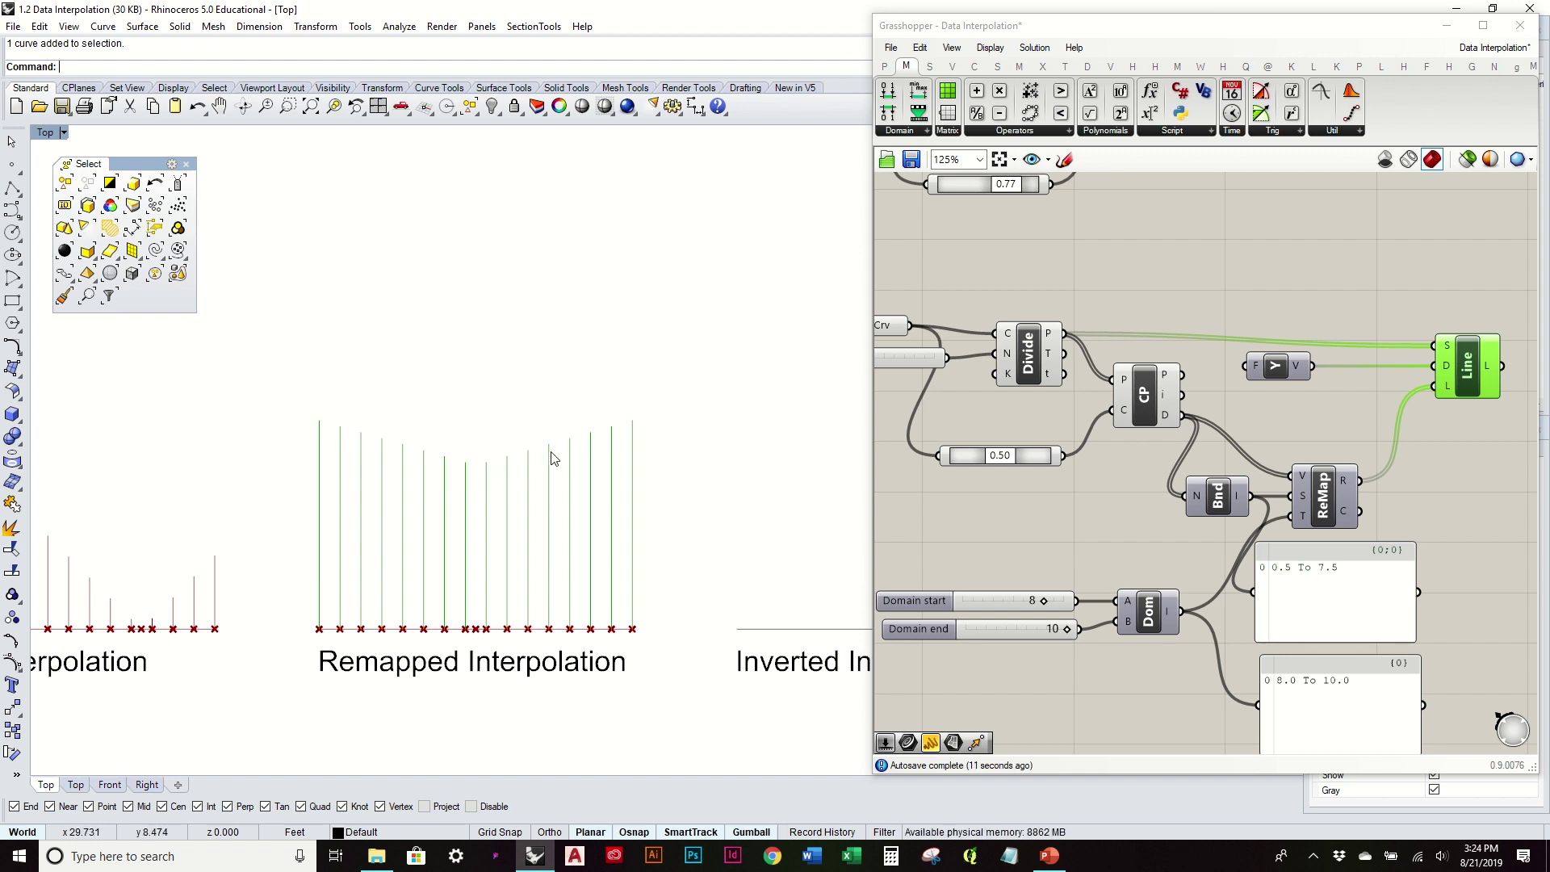
scroll(536, 460, "down", 3)
right_click_drag(474, 453, 578, 501)
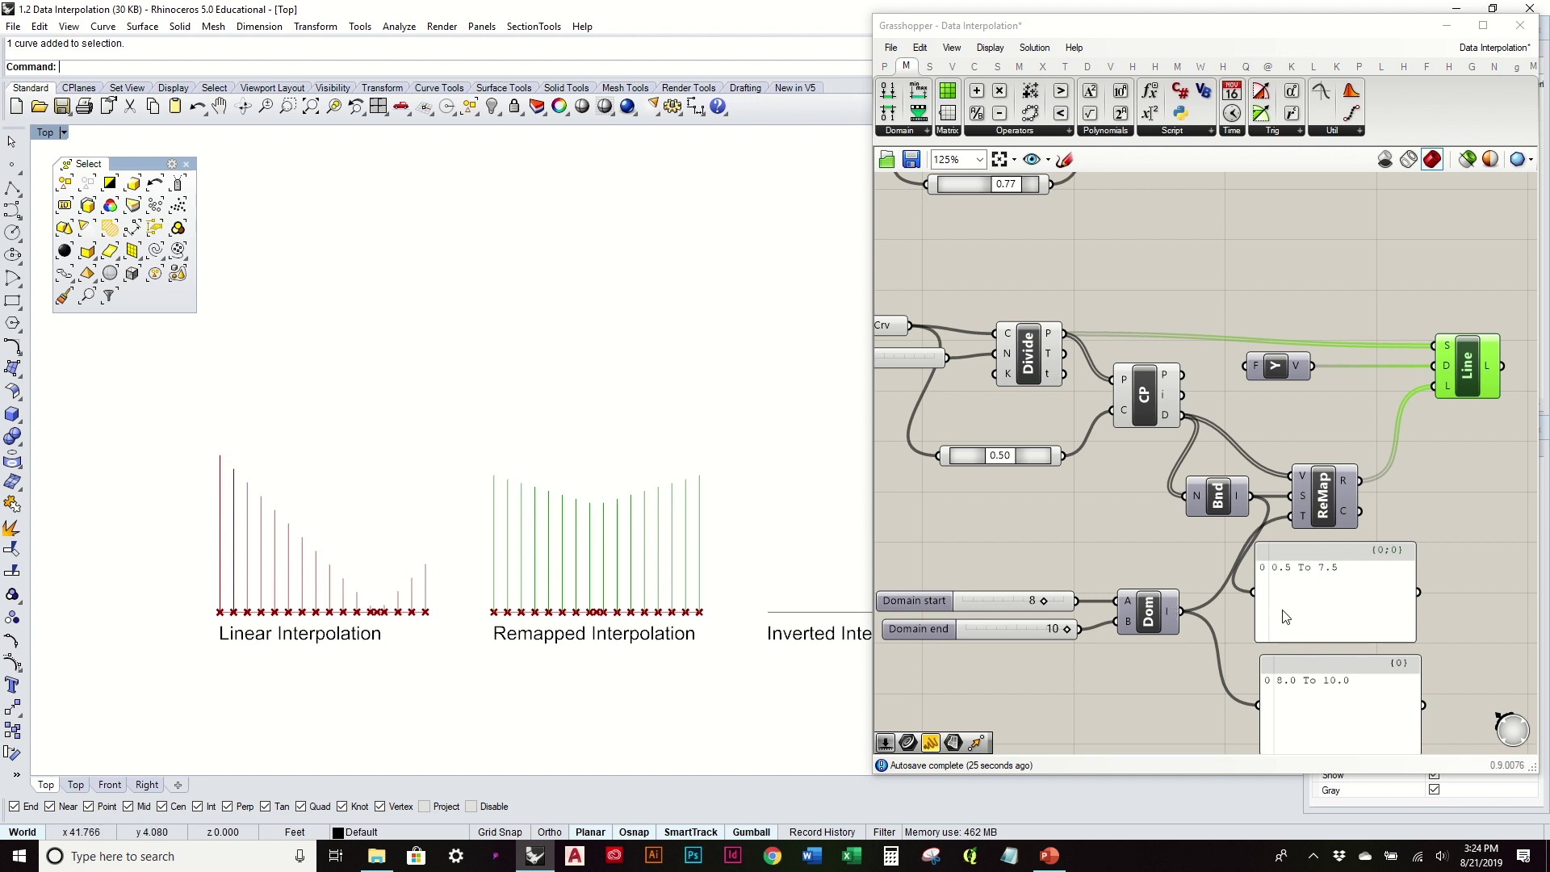
right_click_drag(1211, 578, 1074, 508)
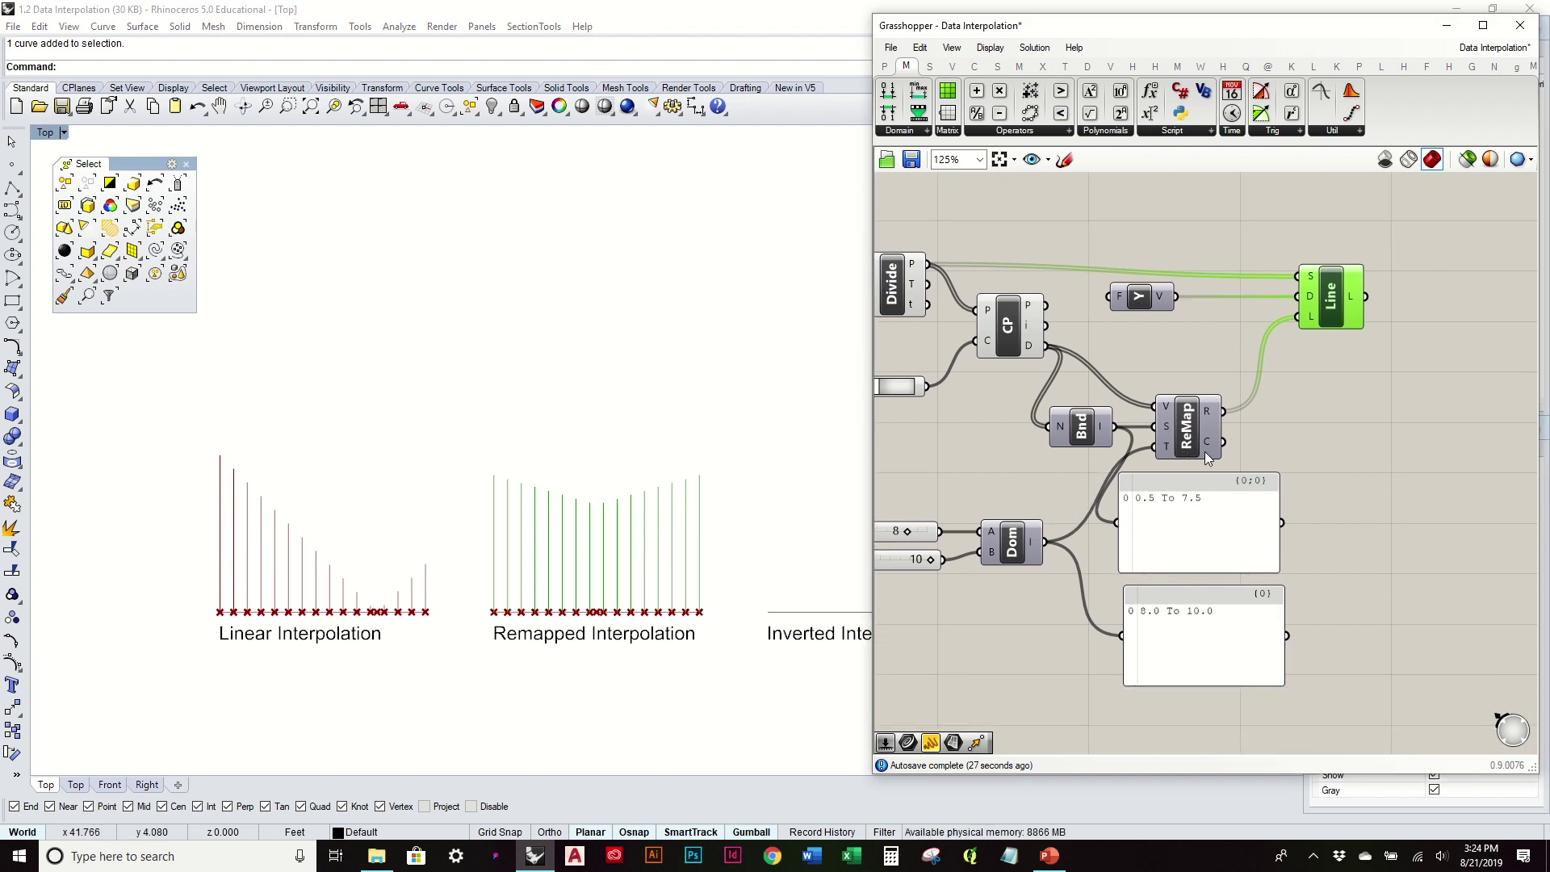
scroll(1329, 436, "down", 2)
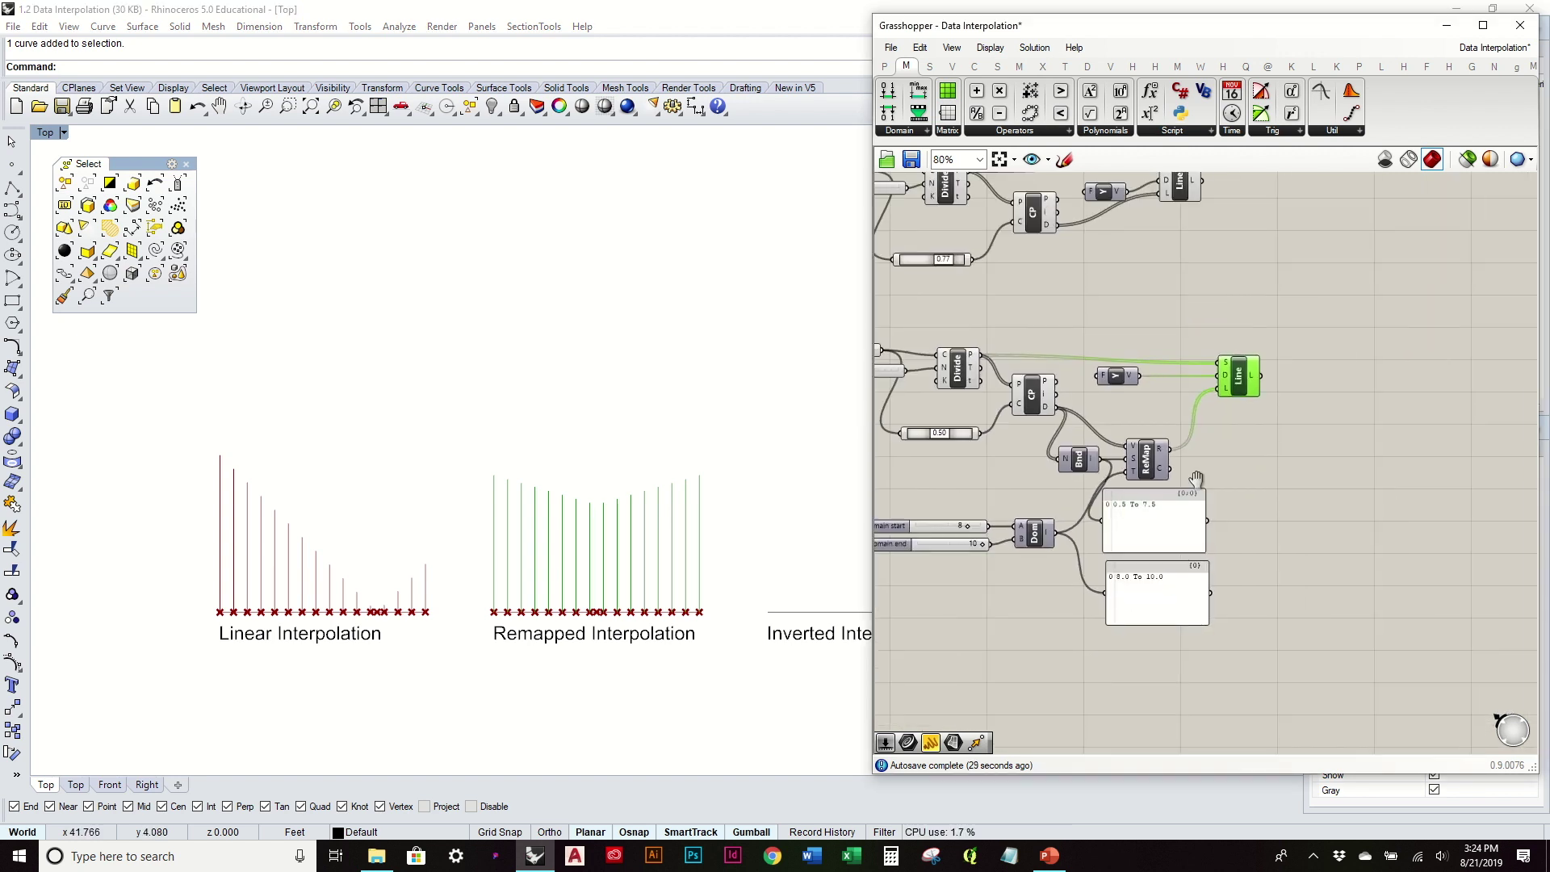
right_click_drag(1328, 433, 1329, 429)
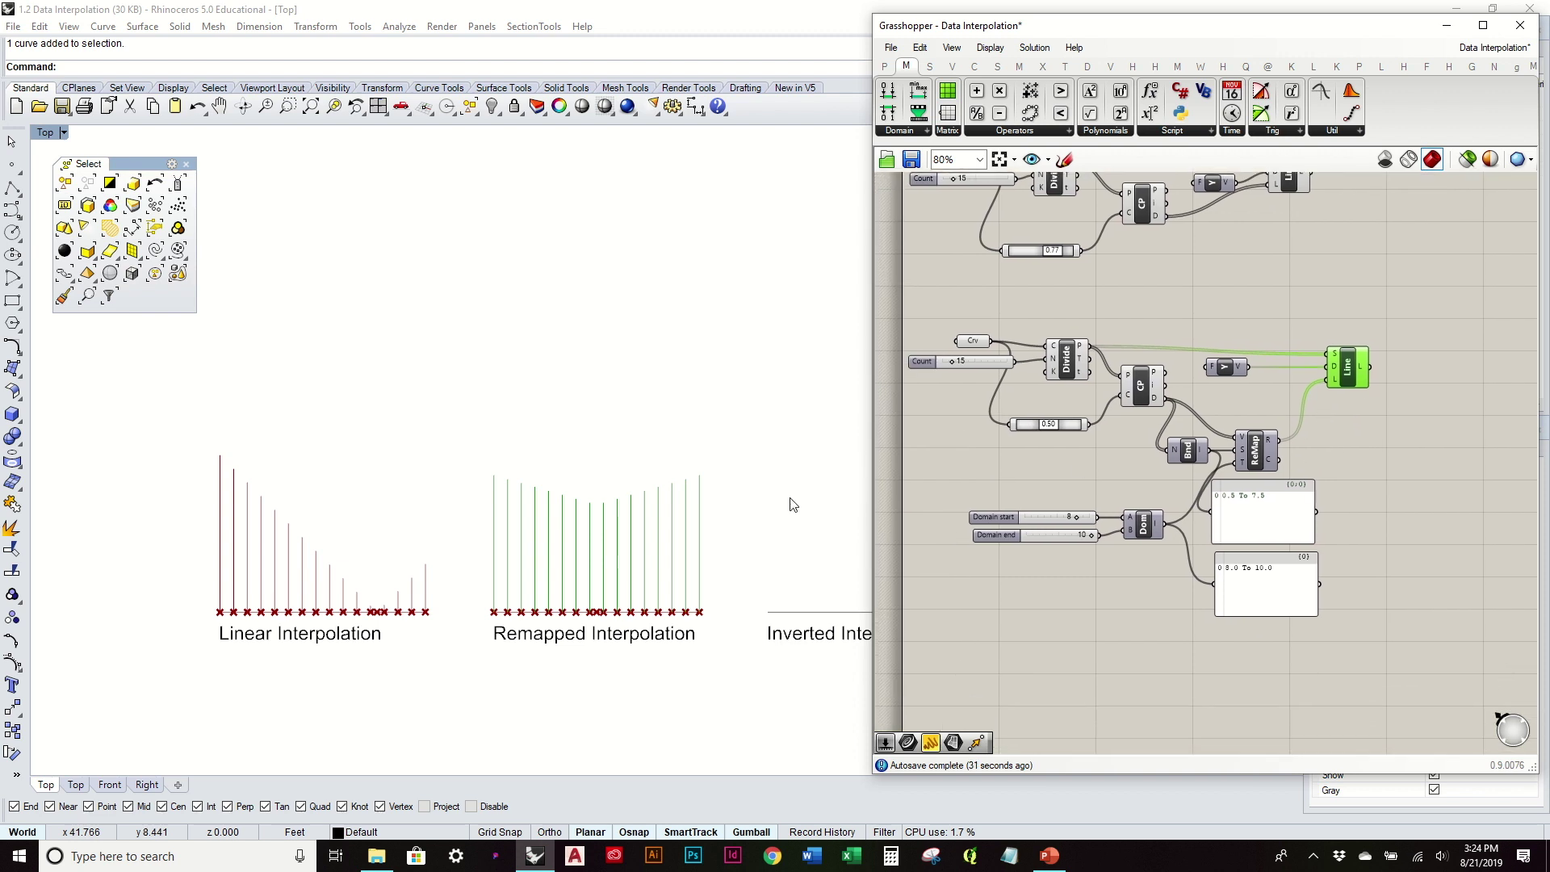
right_click_drag(791, 504, 654, 476)
left_click_drag(1389, 642, 952, 323)
Copy and paste the remap definition, placing the duplicate below the original
scroll(965, 326, "down", 3)
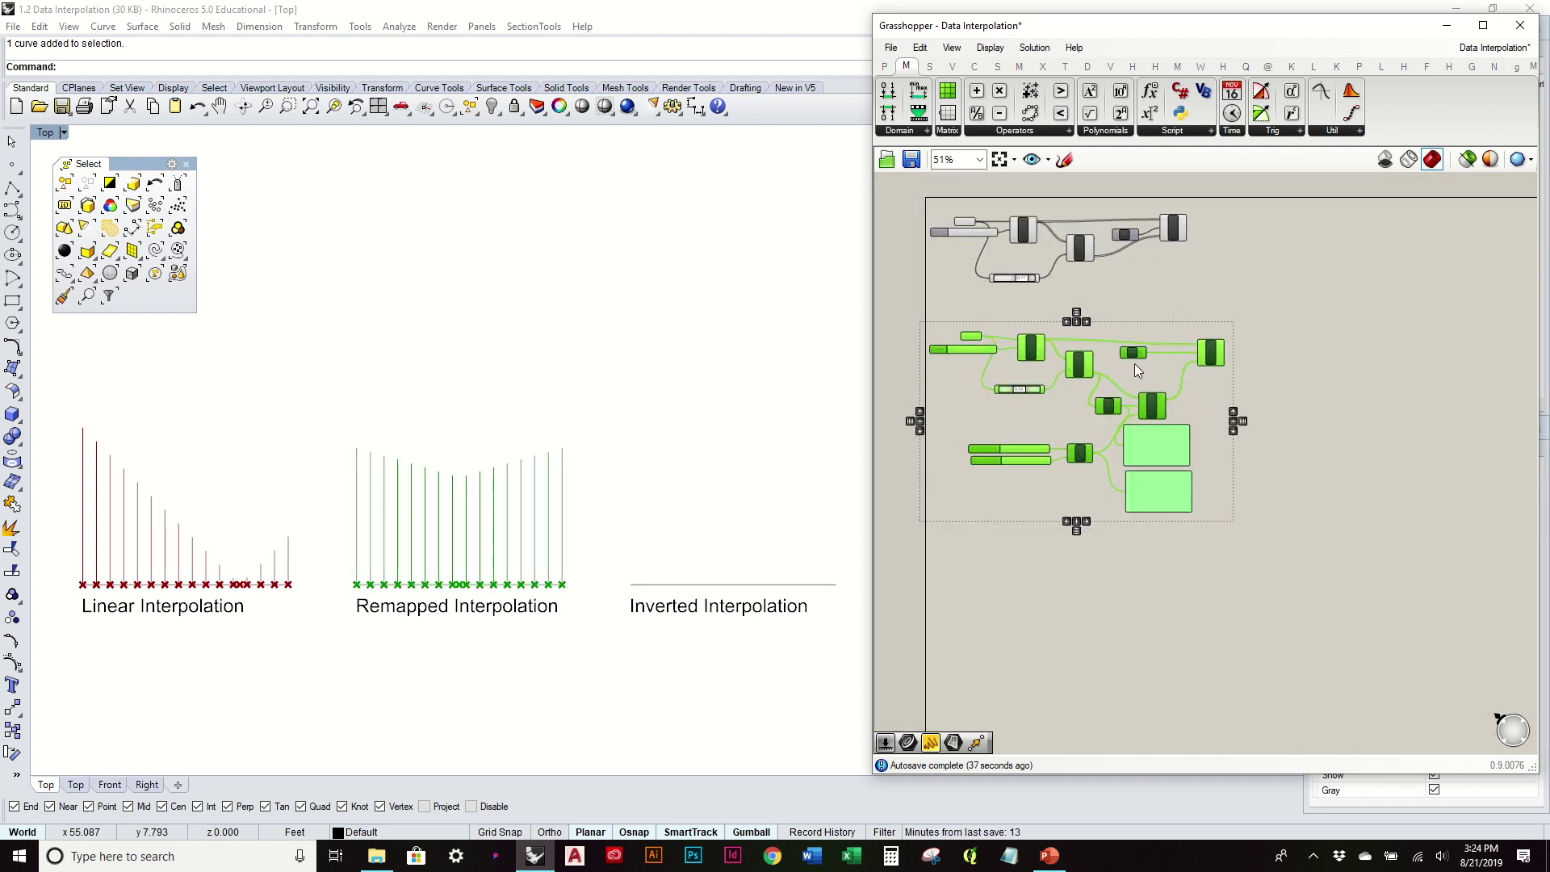
key("ctrl+c")
key("ctrl+v")
left_click_drag(1079, 364, 1077, 606)
left_click(1096, 556)
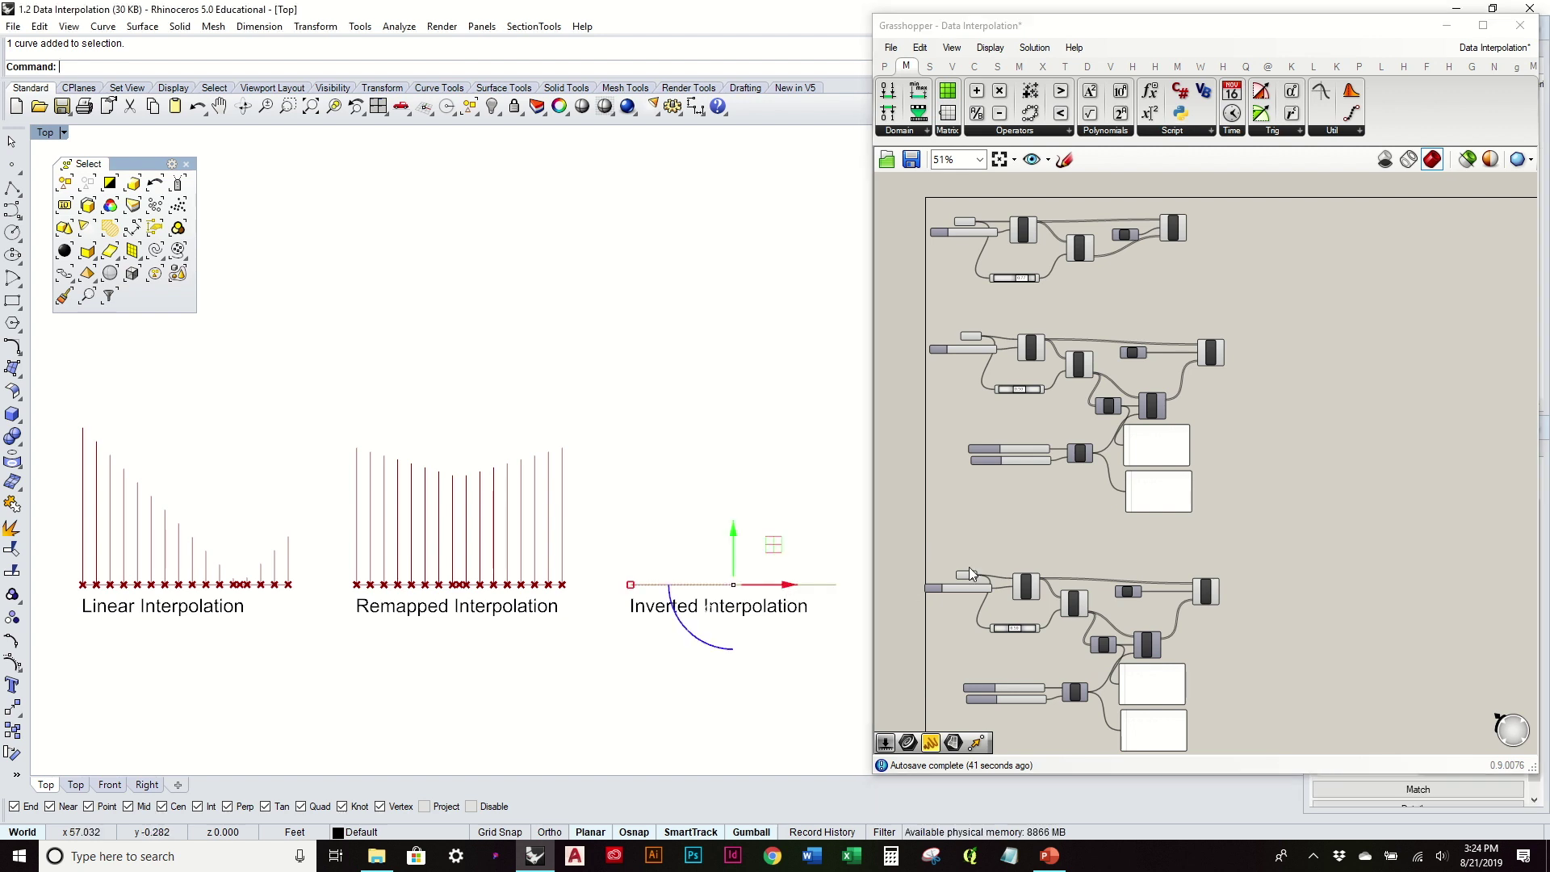
Set the copy's Crv input to the Inverted Interpolation curve via Set one Curve
scroll(972, 574, "up", 6)
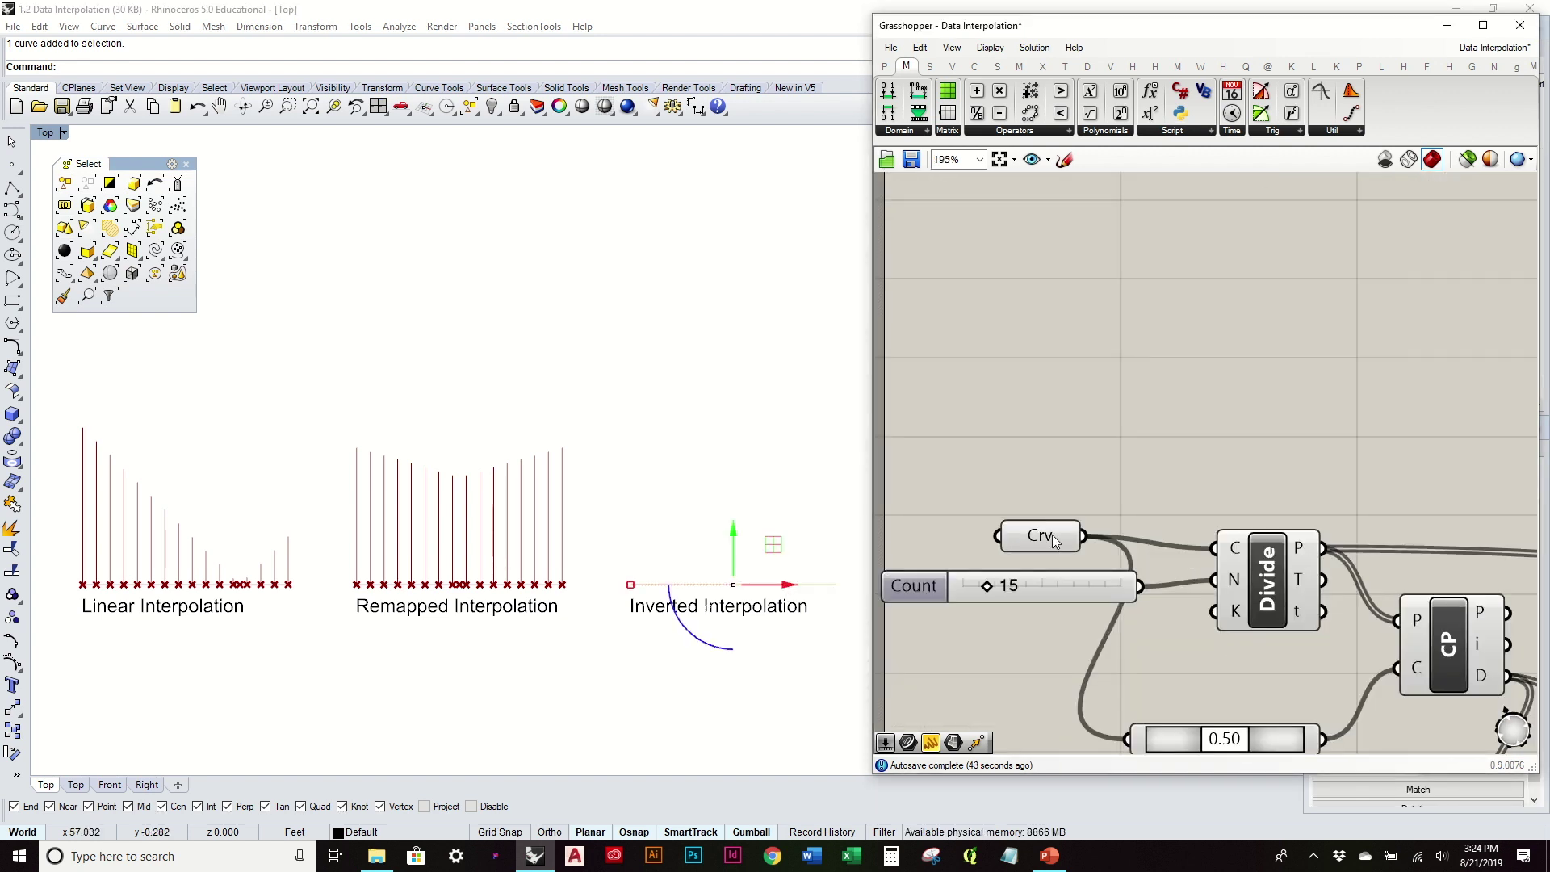
left_click_drag(1054, 541, 1019, 531)
right_click(1019, 532)
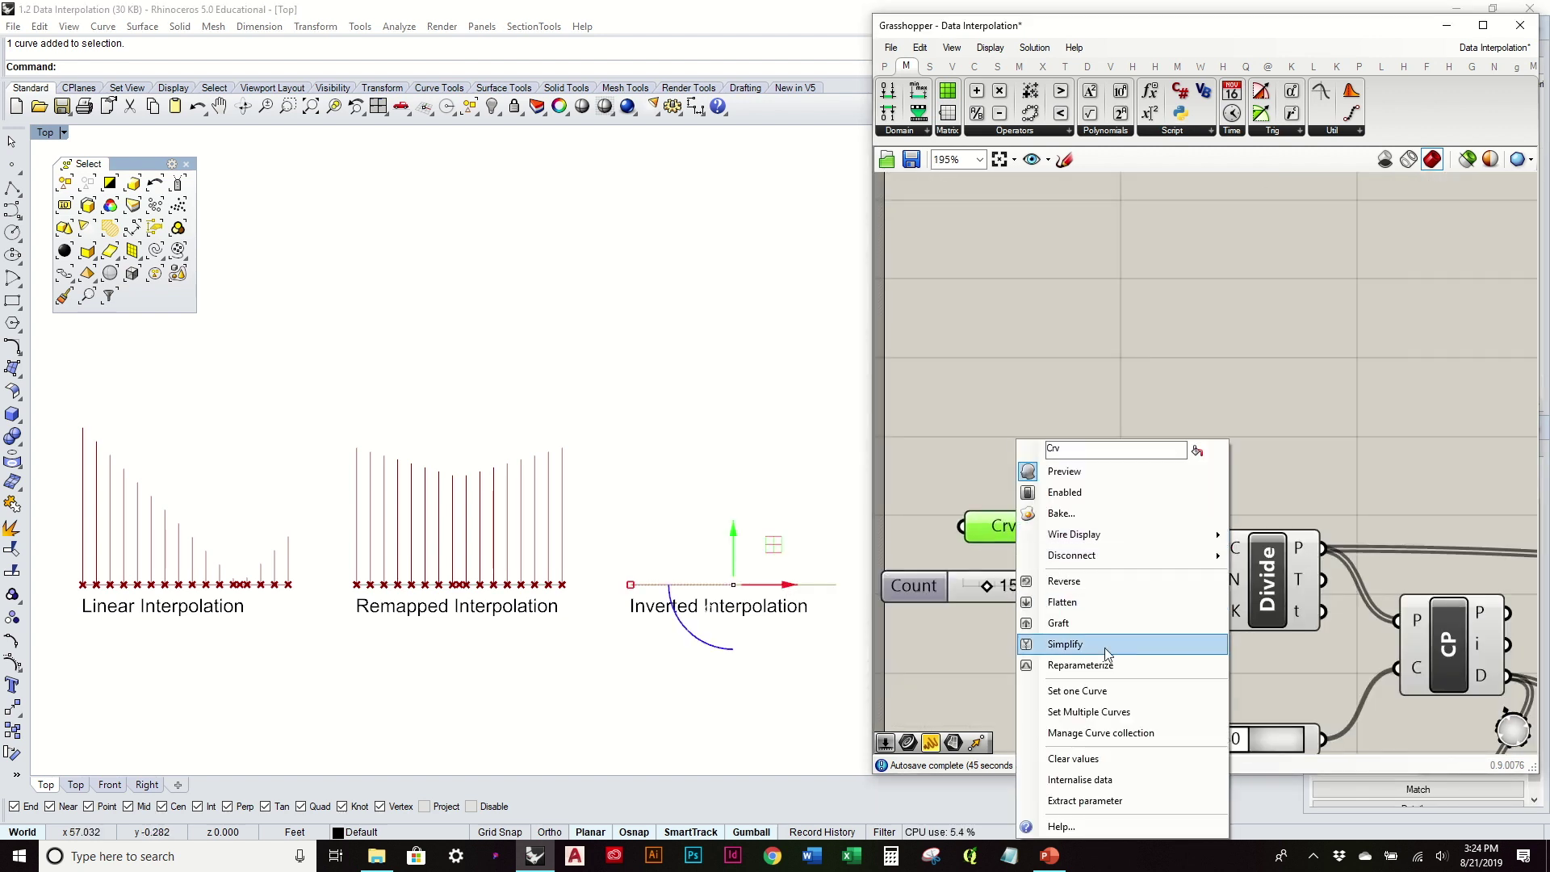
left_click(1111, 689)
left_click(1025, 412)
right_click_drag(755, 438, 643, 436)
scroll(595, 478, "up", 3)
scroll(594, 478, "down", 1)
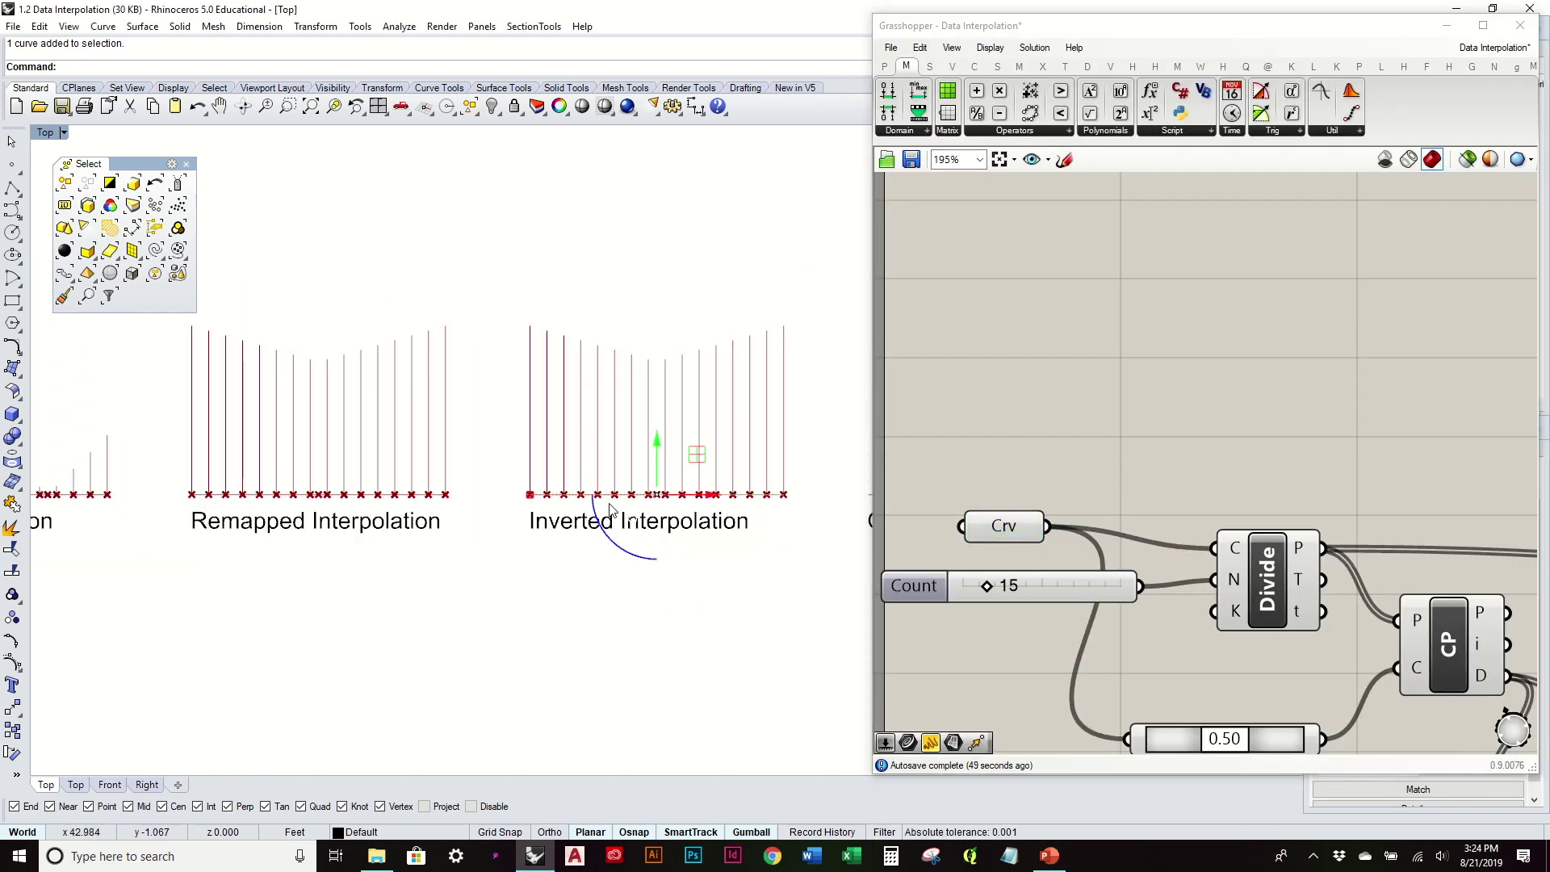
scroll(675, 504, "down", 2)
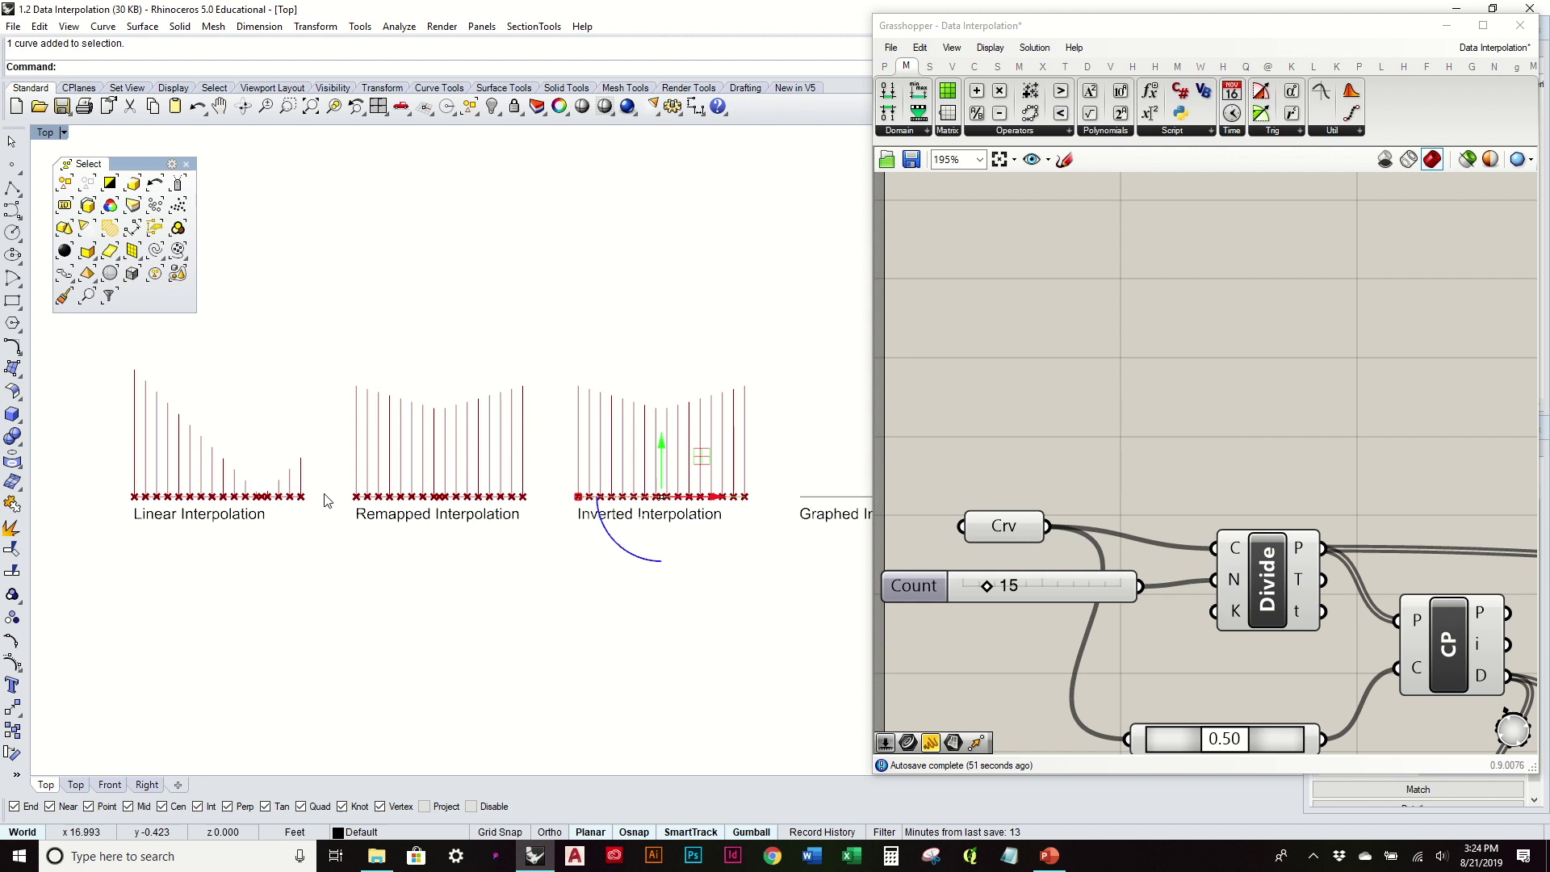
key("Escape")
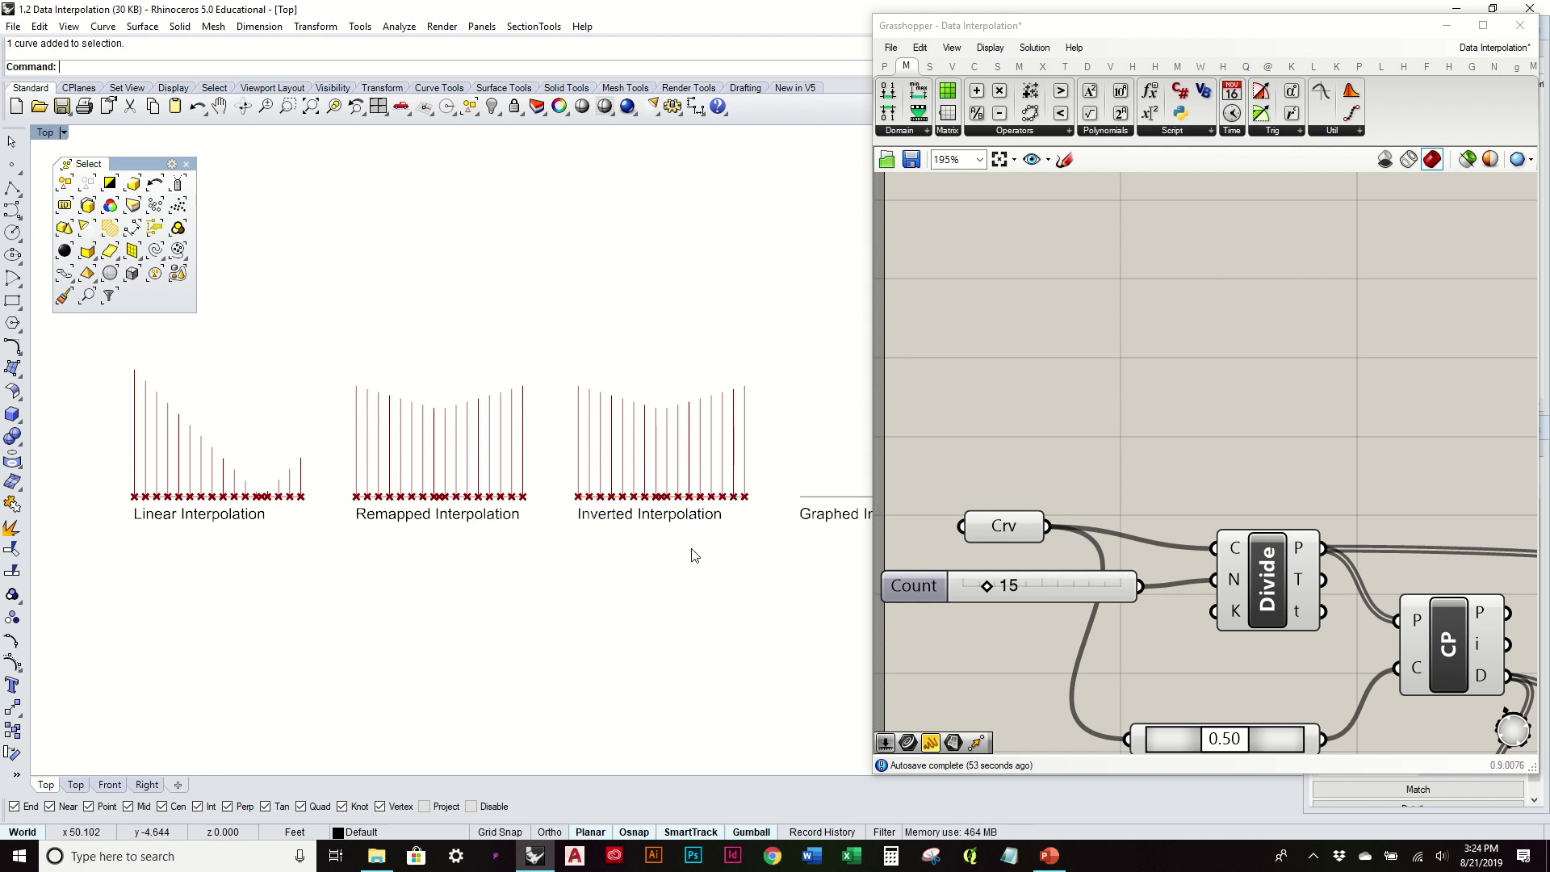
scroll(311, 455, "up", 3)
right_click_drag(268, 488, 543, 488)
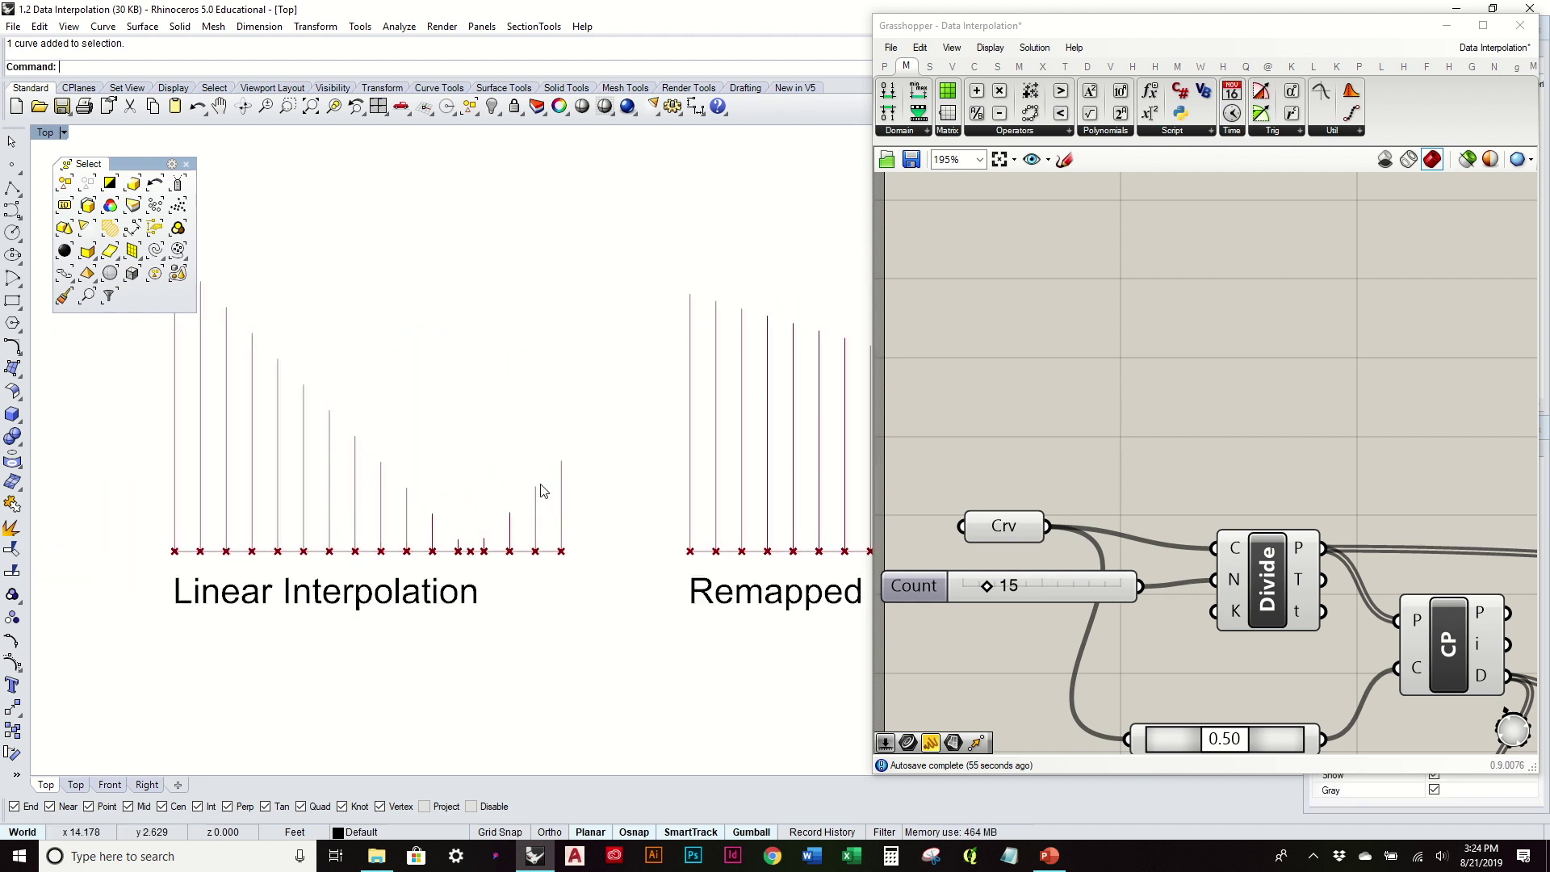
scroll(477, 557, "up", 3)
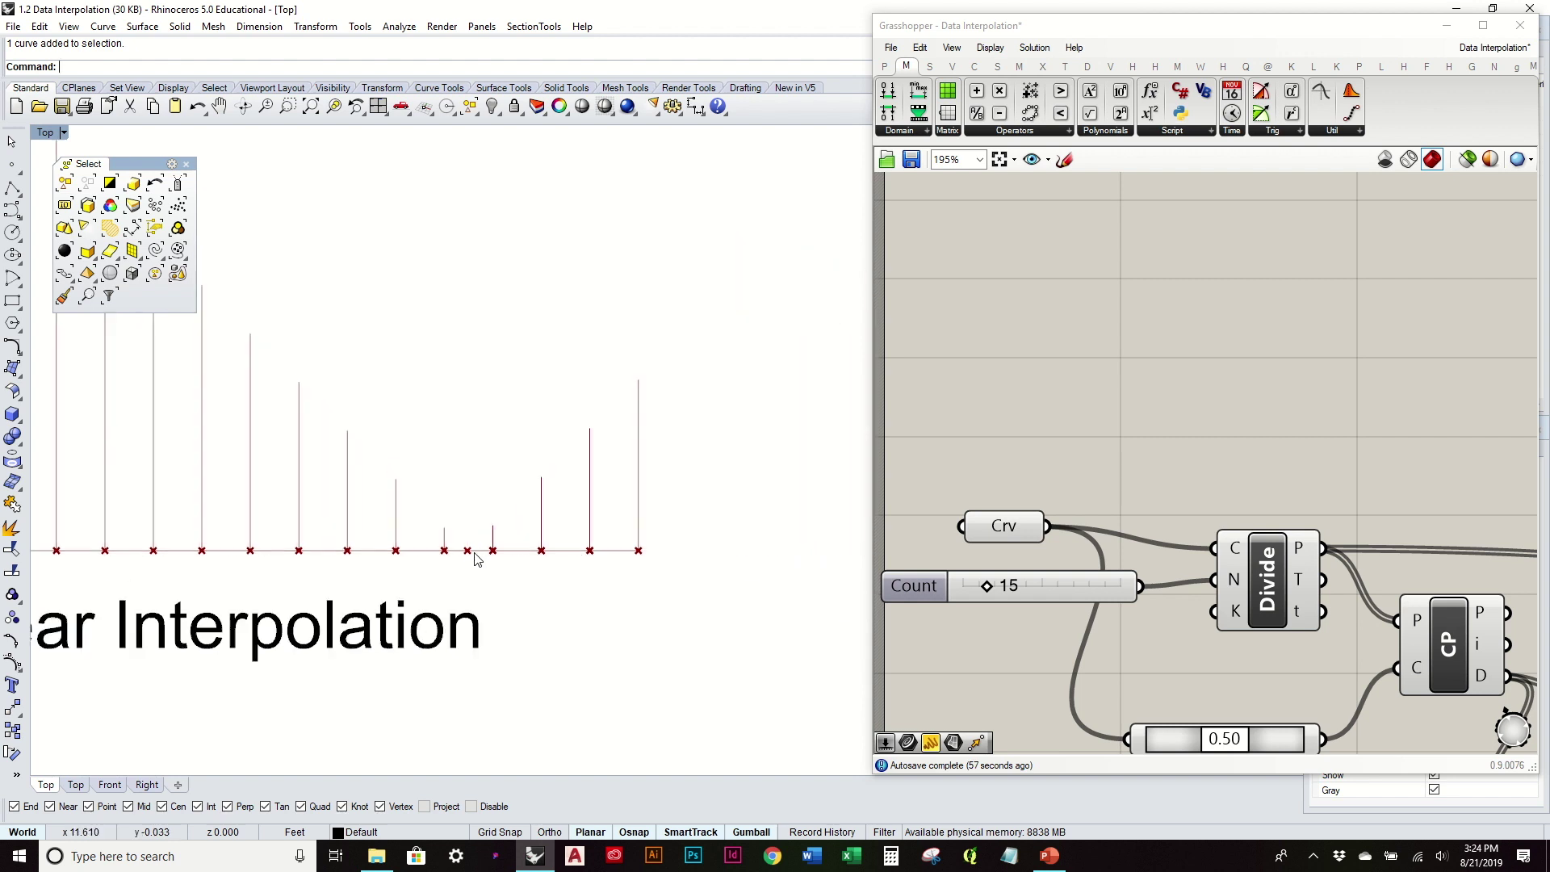
scroll(477, 520, "down", 3)
scroll(477, 521, "down", 2)
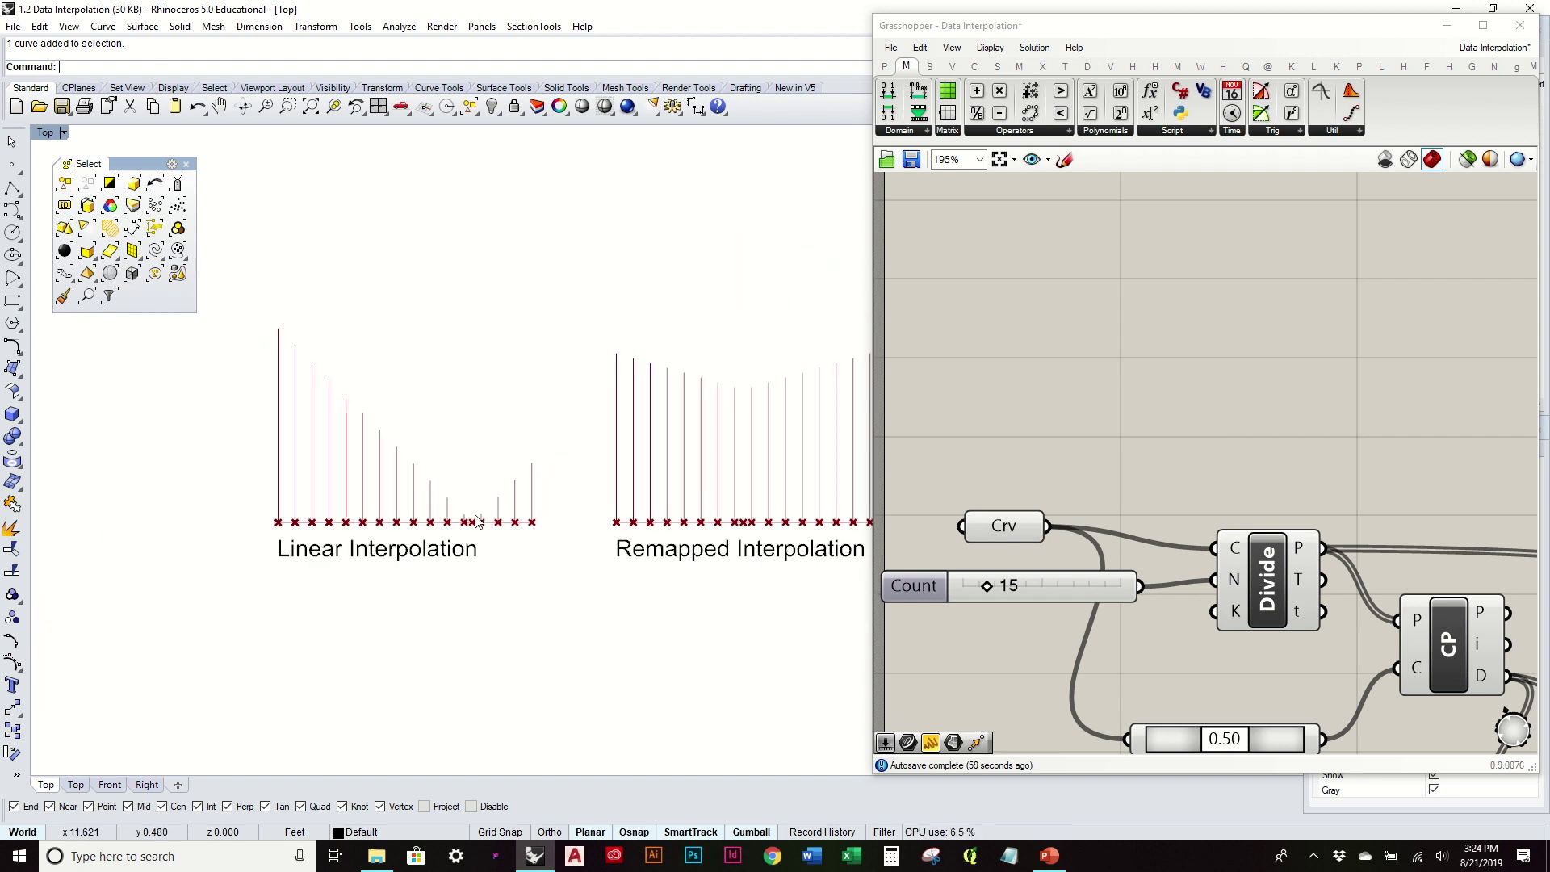
right_click_drag(598, 439, 339, 457)
right_click_drag(501, 468, 276, 469)
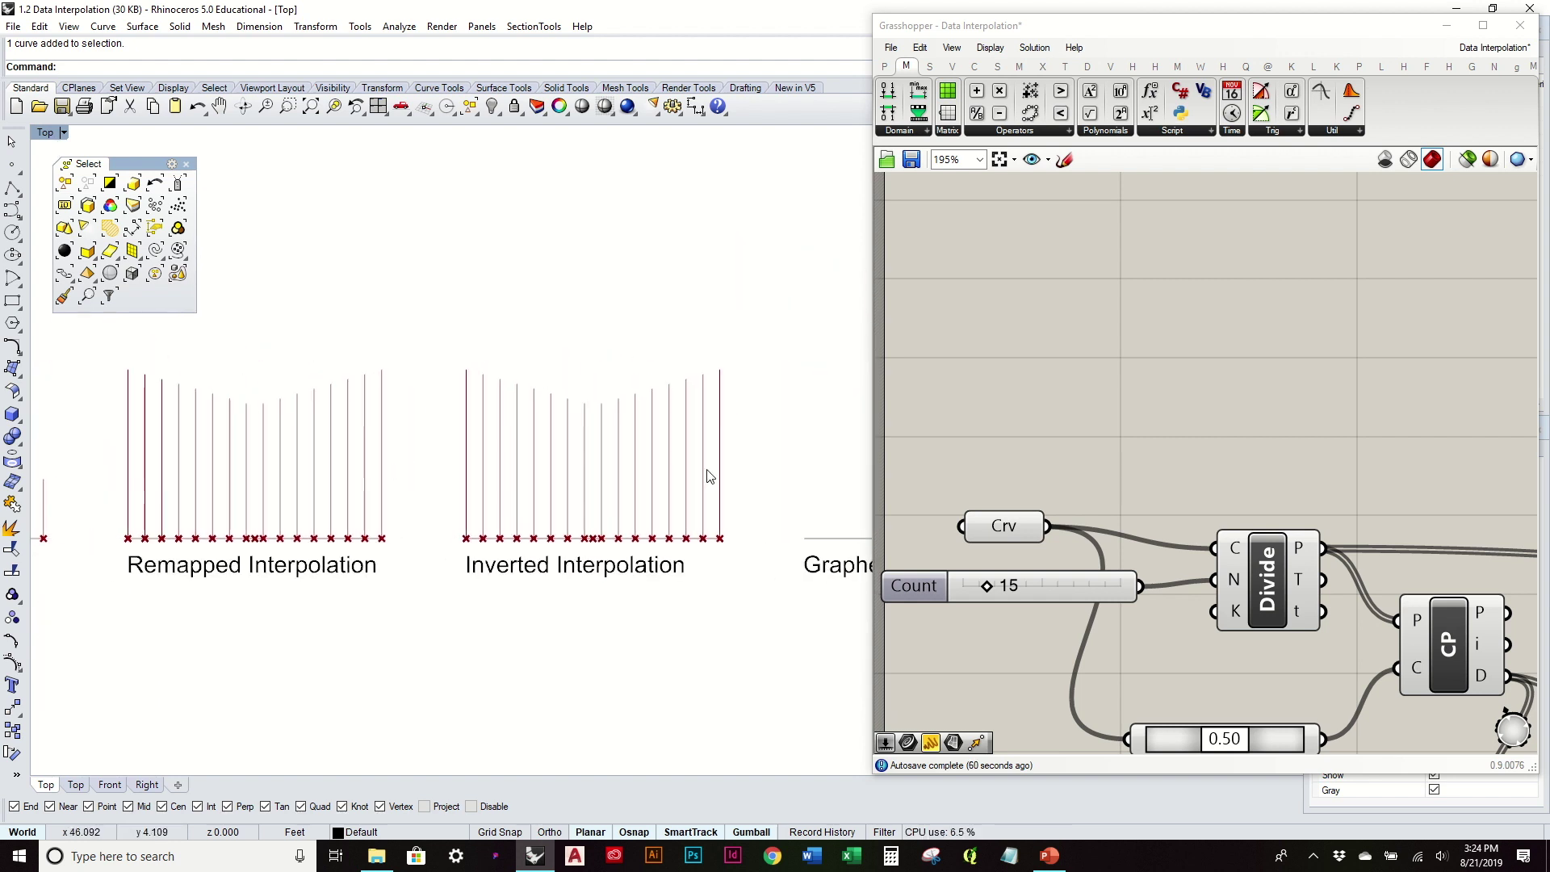
scroll(1140, 466, "down", 2)
right_click_drag(1141, 365, 1065, 280)
left_click(1294, 471)
Delete the two domain panels, the old sliders and the Dom component
left_click_drag(1296, 473, 1289, 469)
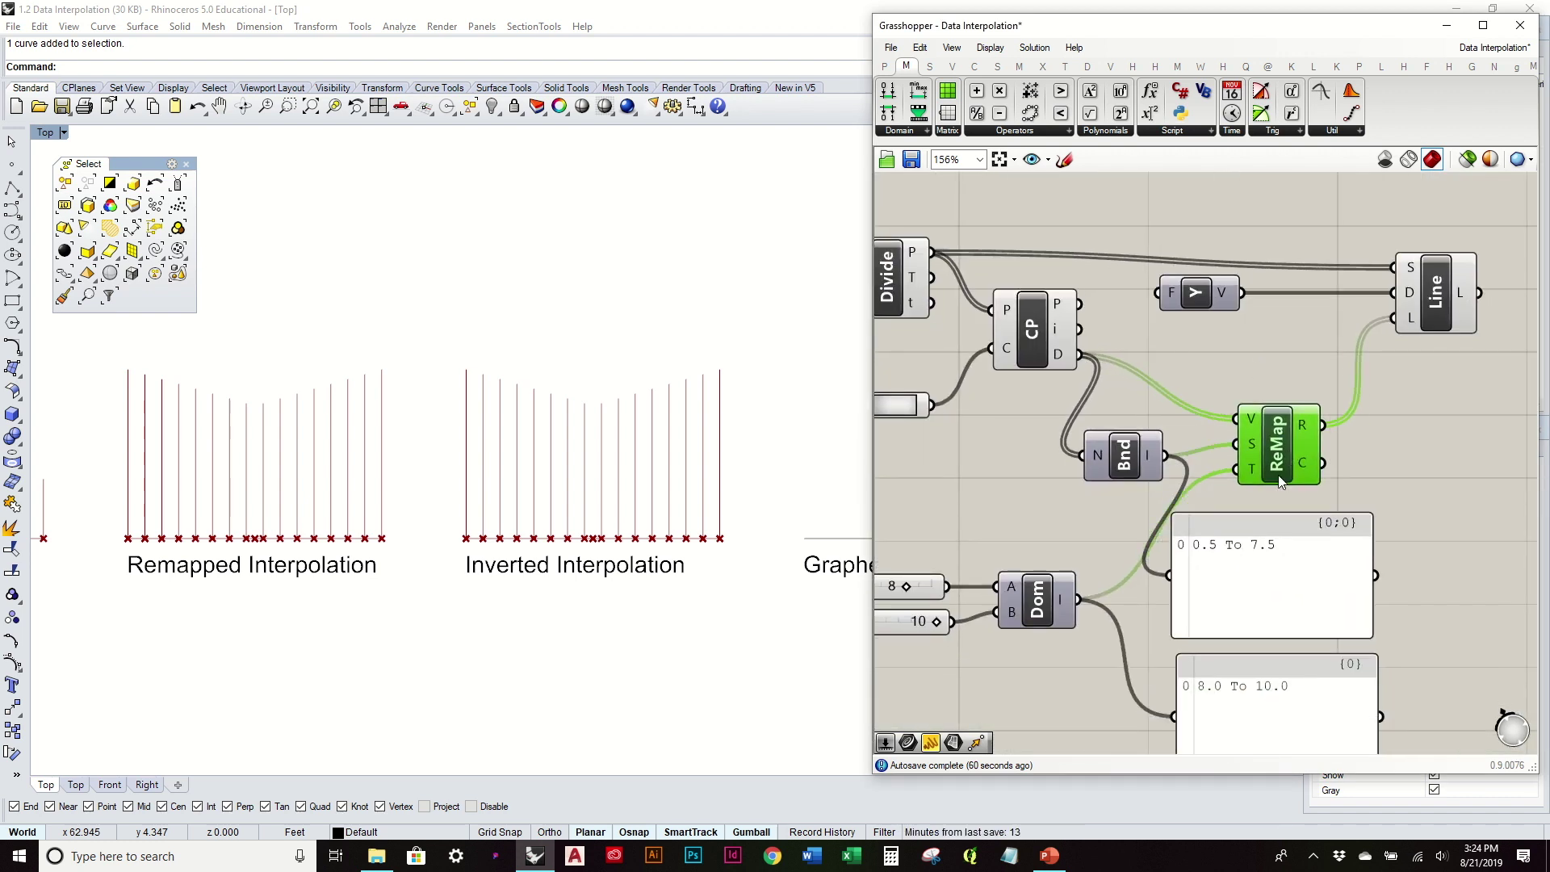
right_click_drag(1315, 528, 1359, 462)
left_click_drag(1344, 720, 1214, 511)
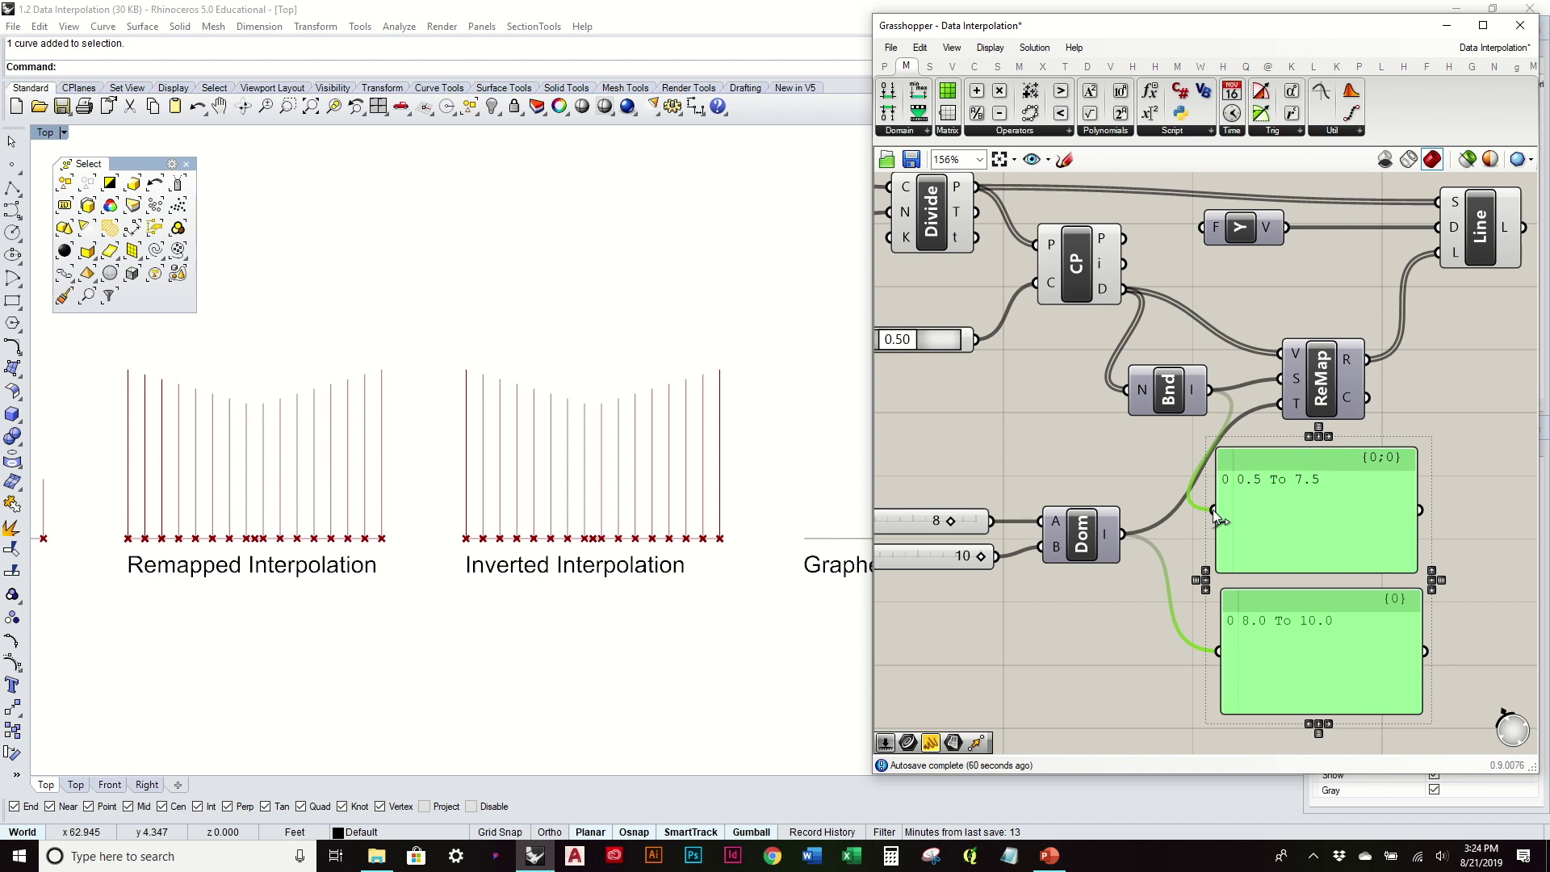
key("Delete")
left_click_drag(1228, 613, 930, 497)
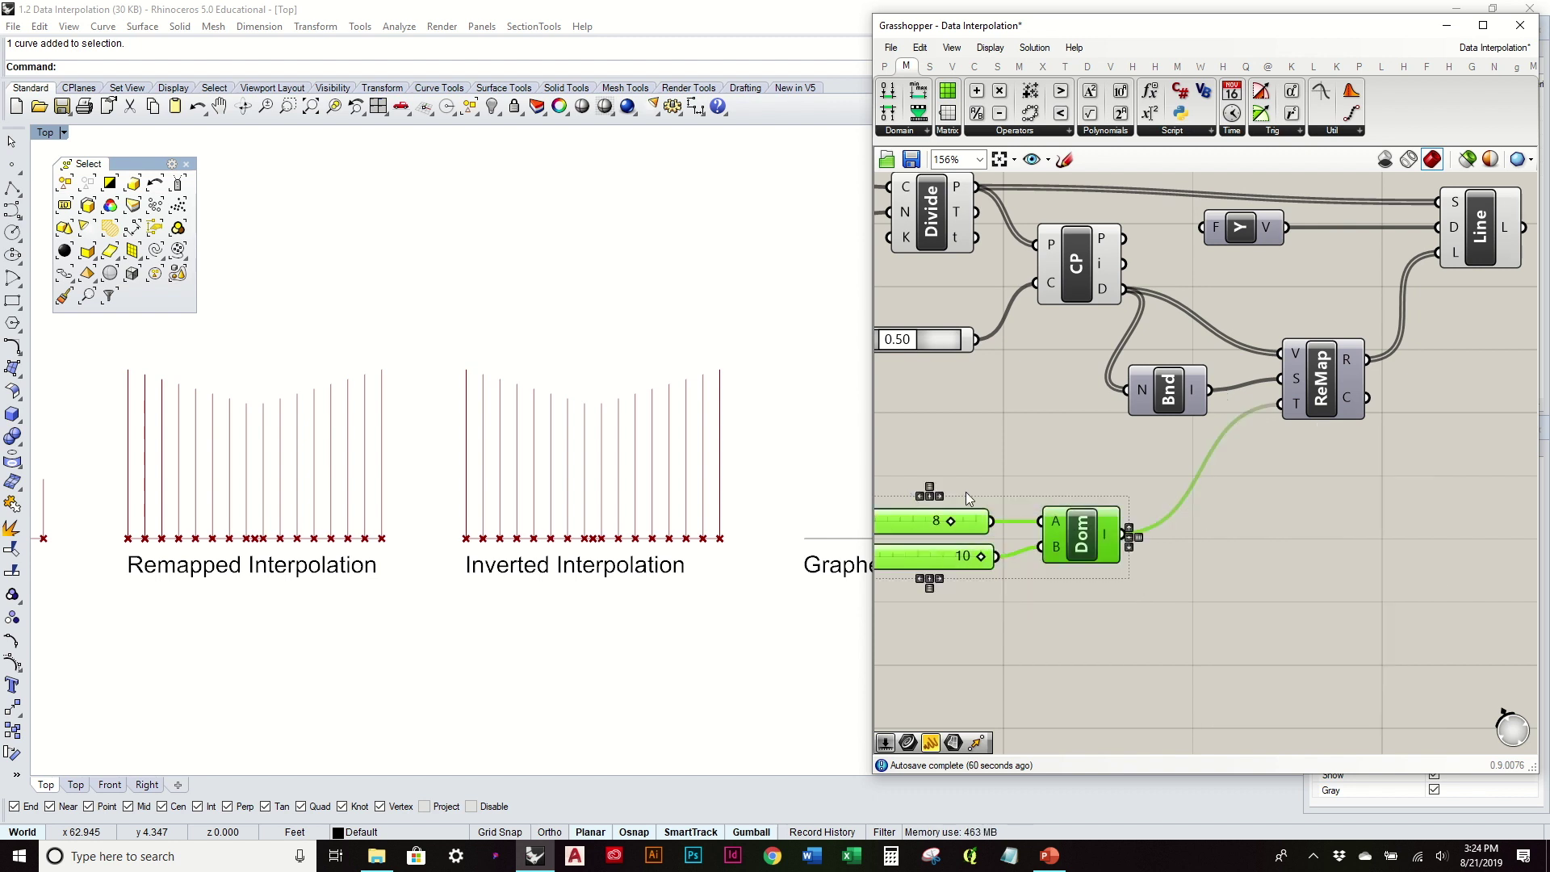
key("Delete")
right_click_drag(1176, 481, 1115, 533)
left_click_drag(1265, 431, 1299, 432)
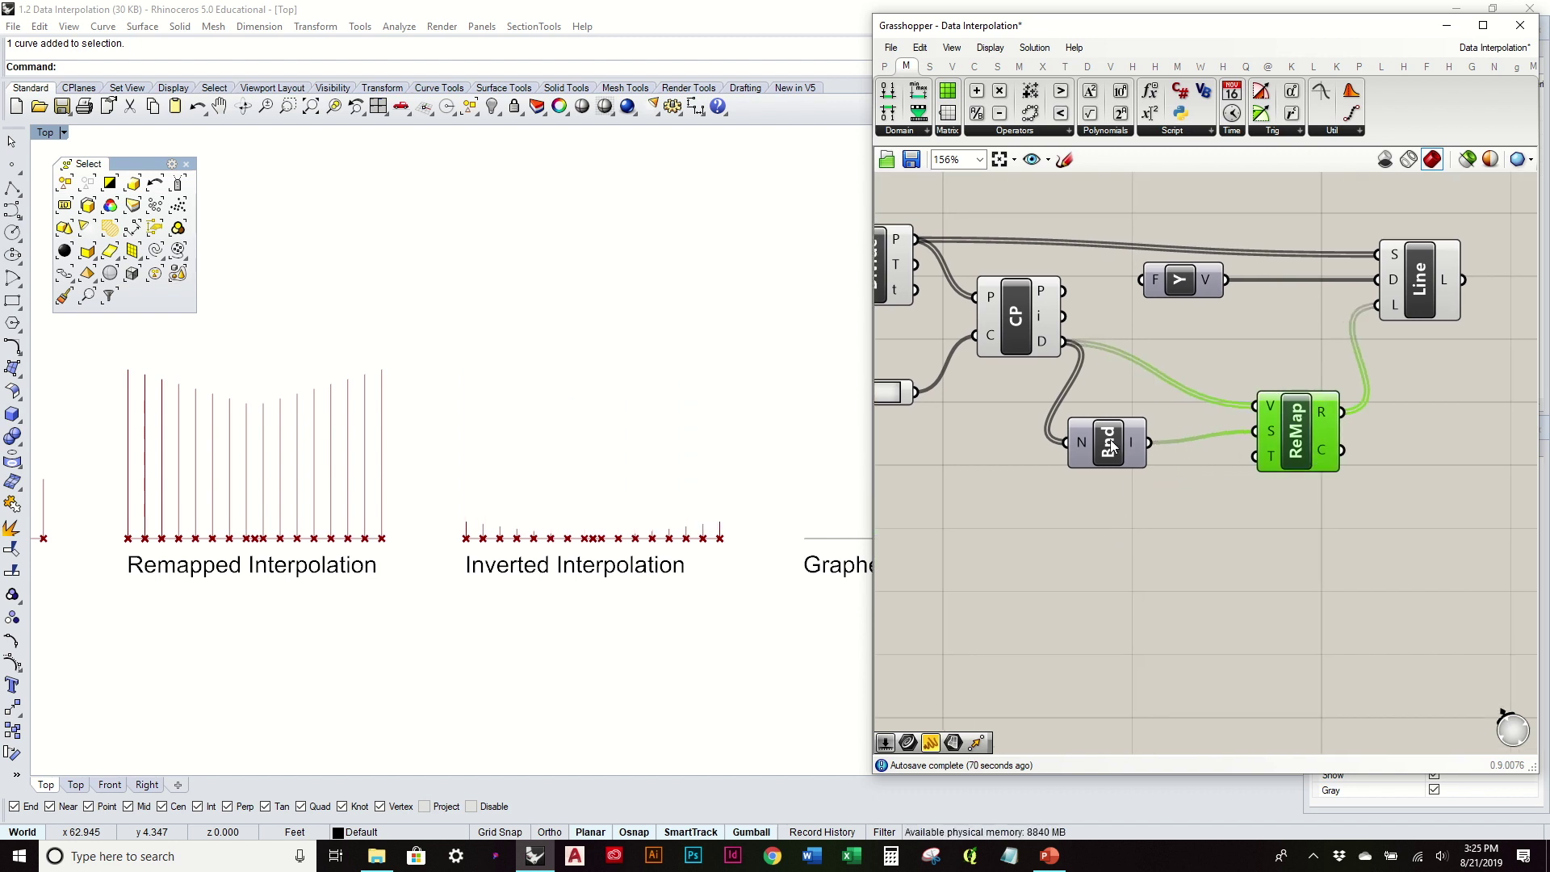
Add a Deconstruct Domain component beside Bnd
left_click(1112, 446)
mouse_move(1136, 443)
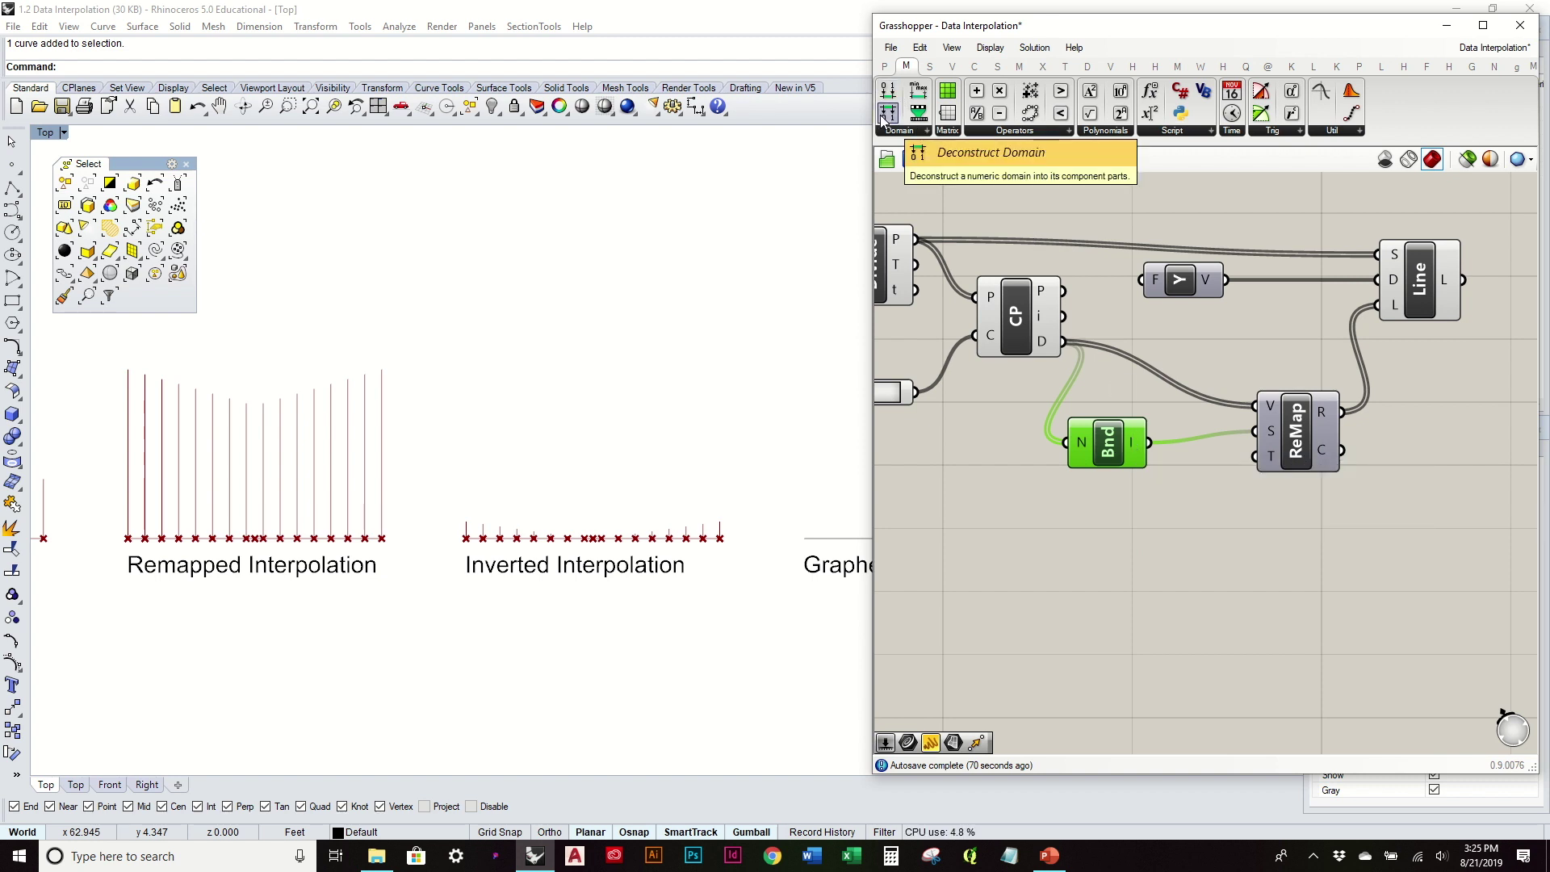
left_click_drag(886, 116, 990, 255)
left_click_drag(1178, 564, 1176, 559)
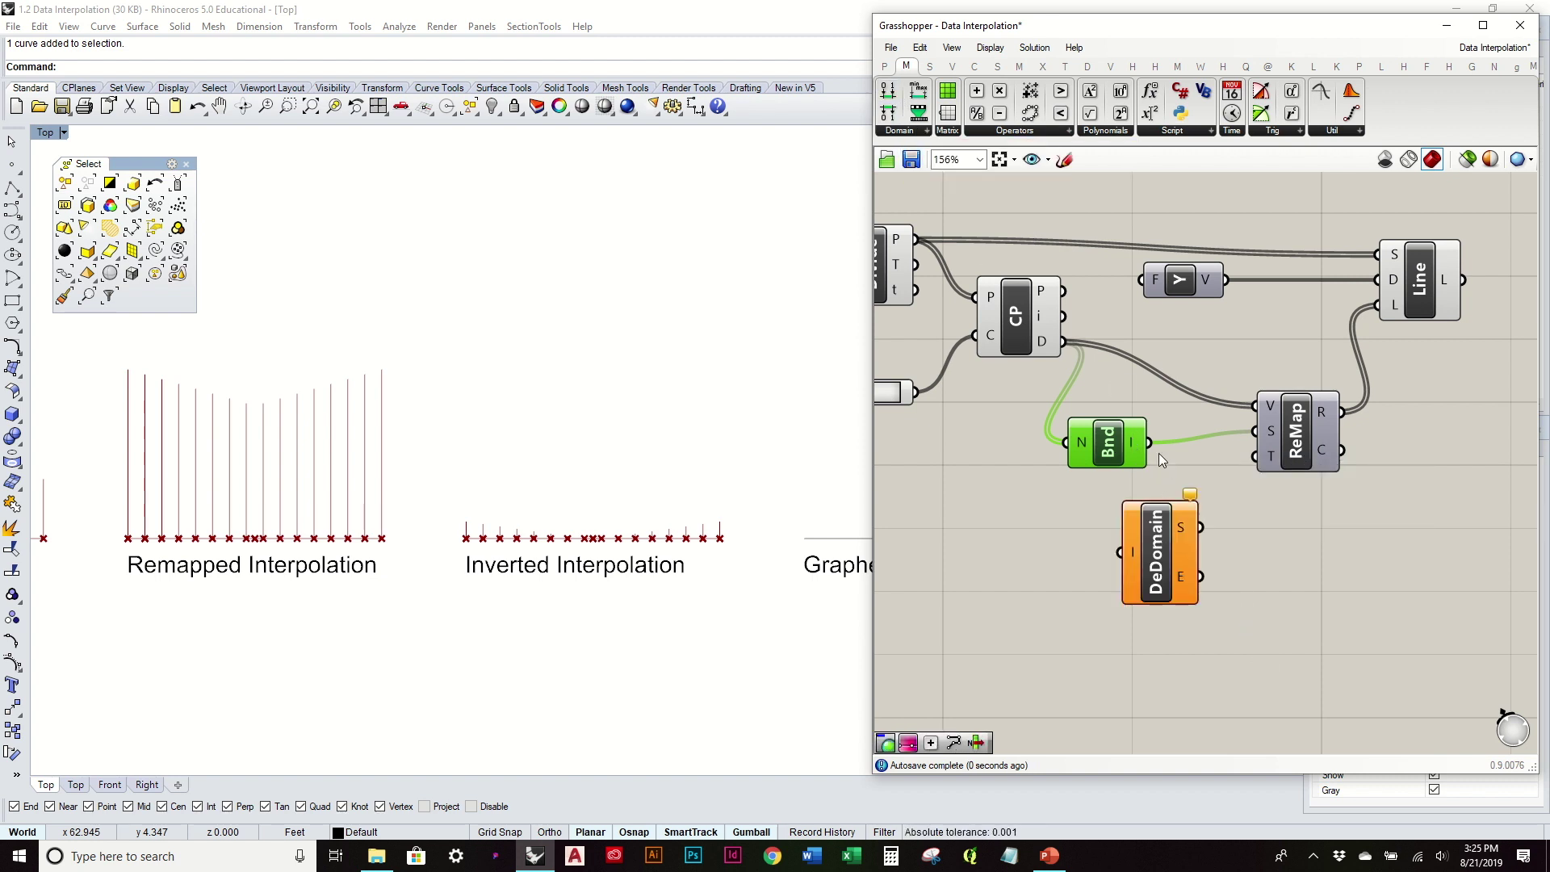
left_click_drag(1145, 449, 1029, 457)
left_click_drag(1136, 549, 1046, 542)
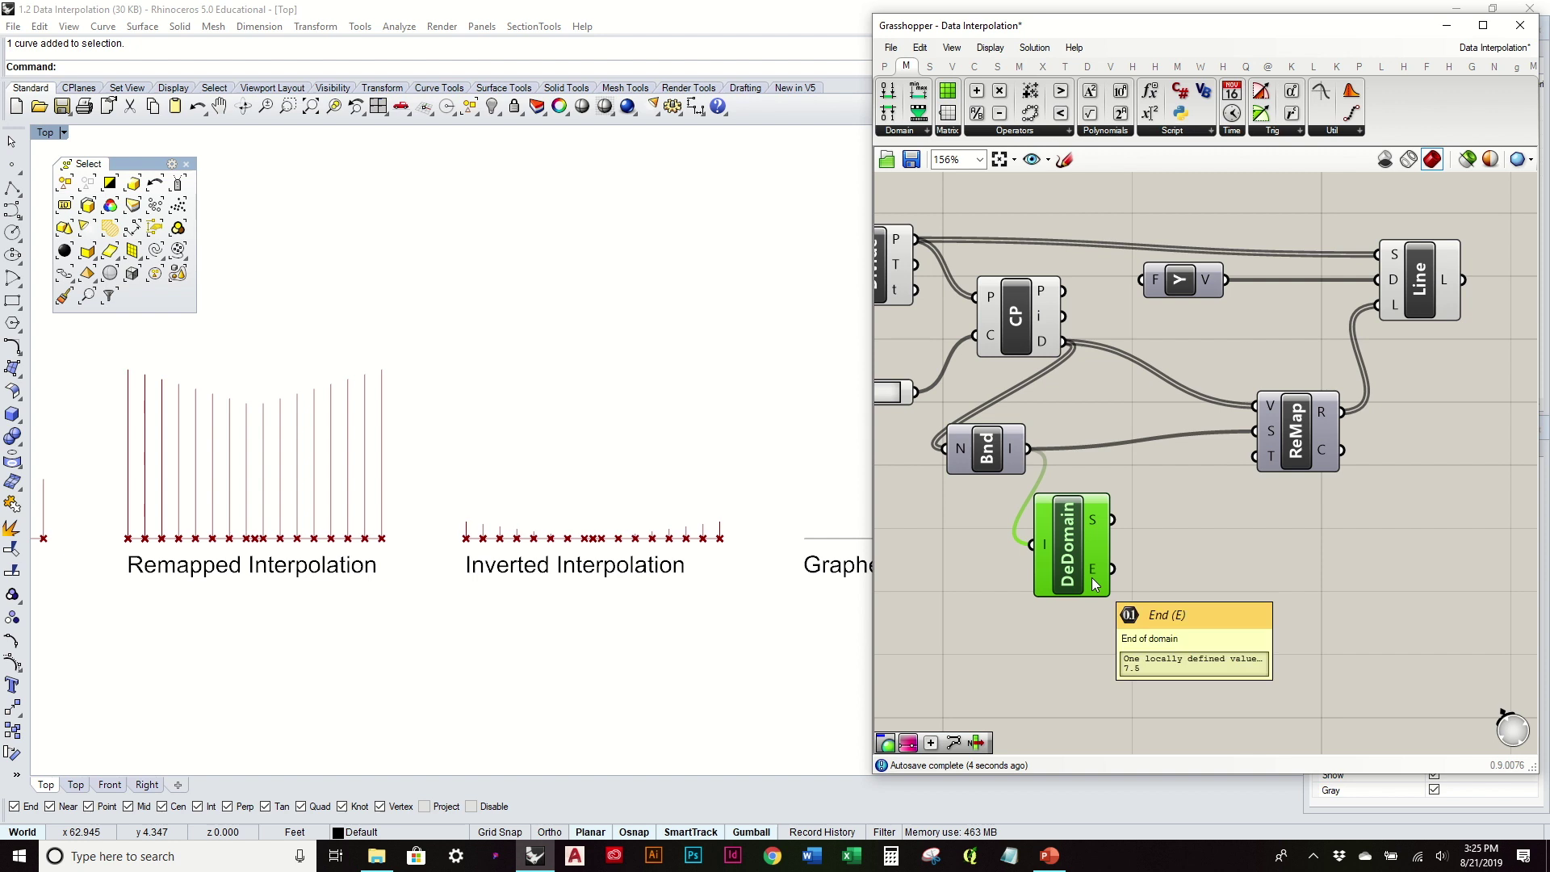
Wire DeDomain's end to A and start to B of a new Construct Domain feeding ReMap's T
left_click_drag(888, 91, 1252, 563)
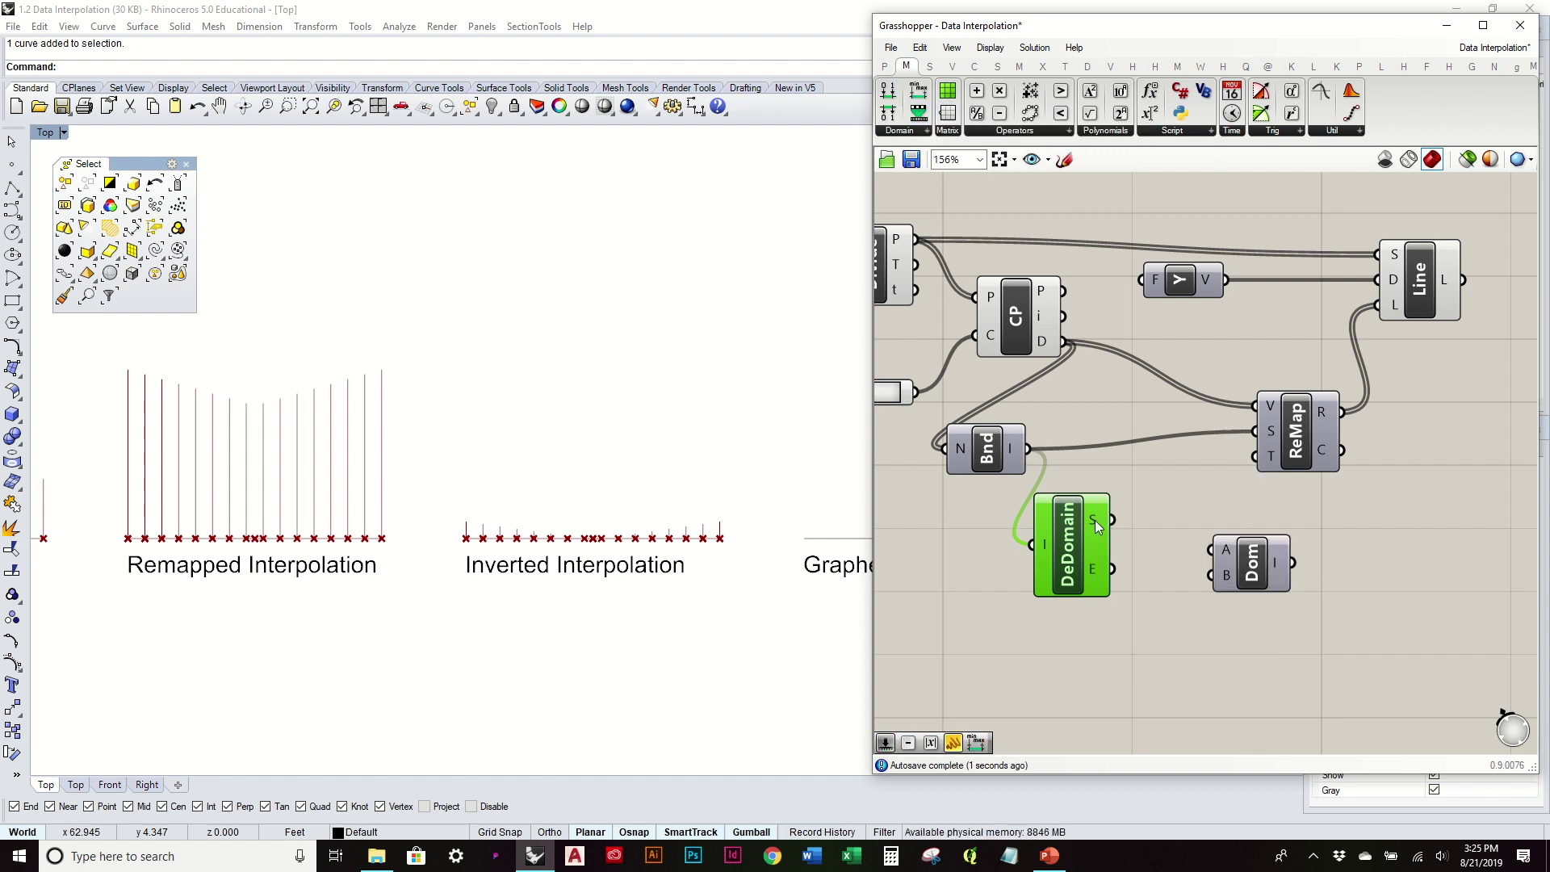
mouse_move(1095, 520)
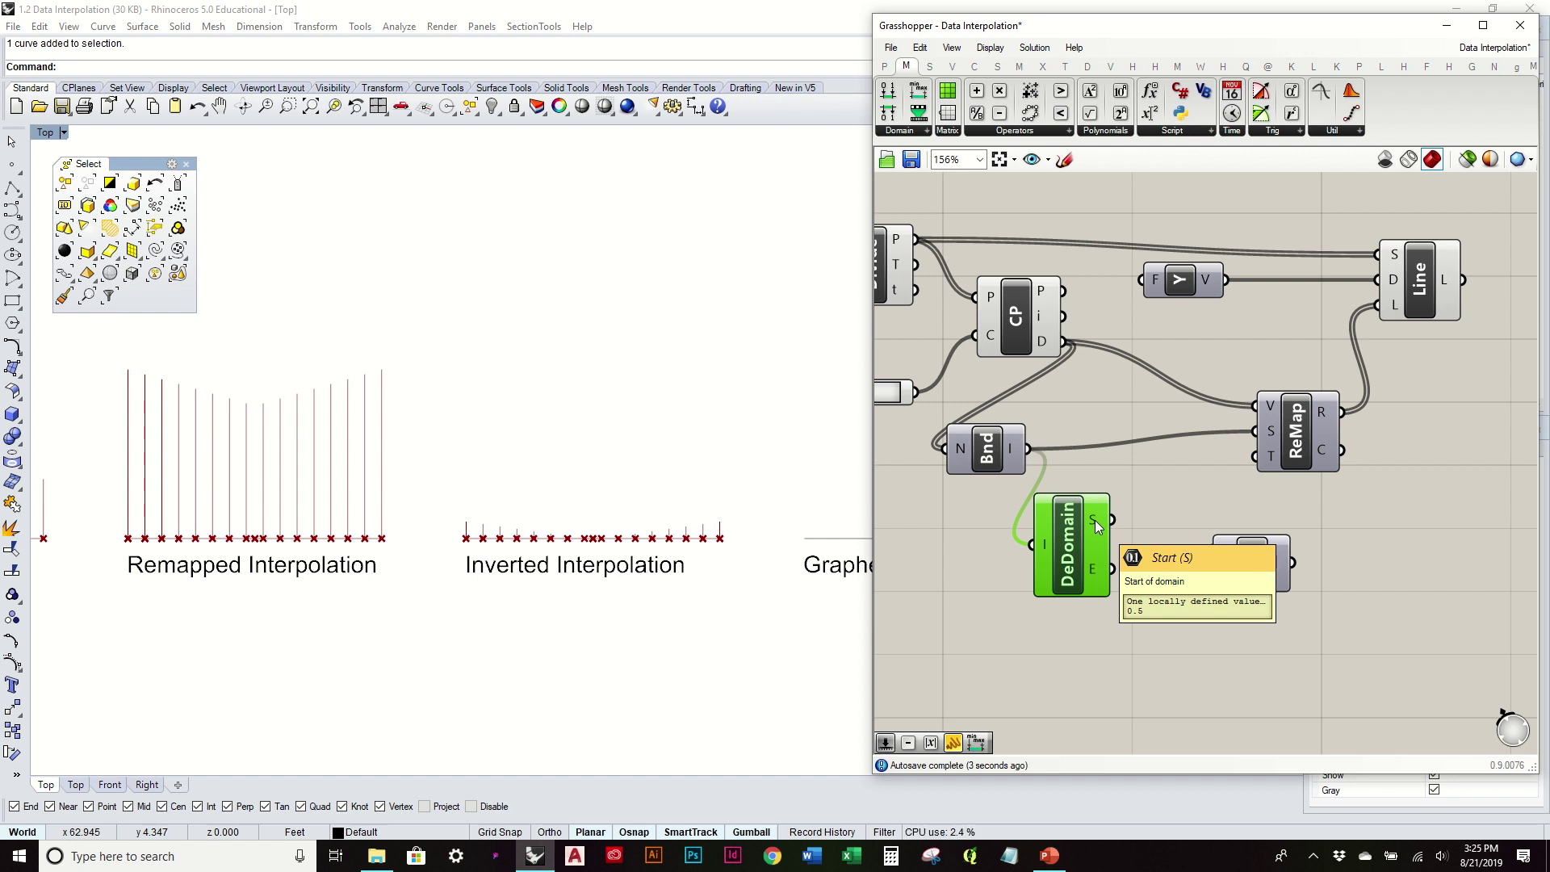
left_click_drag(1095, 520, 1222, 575)
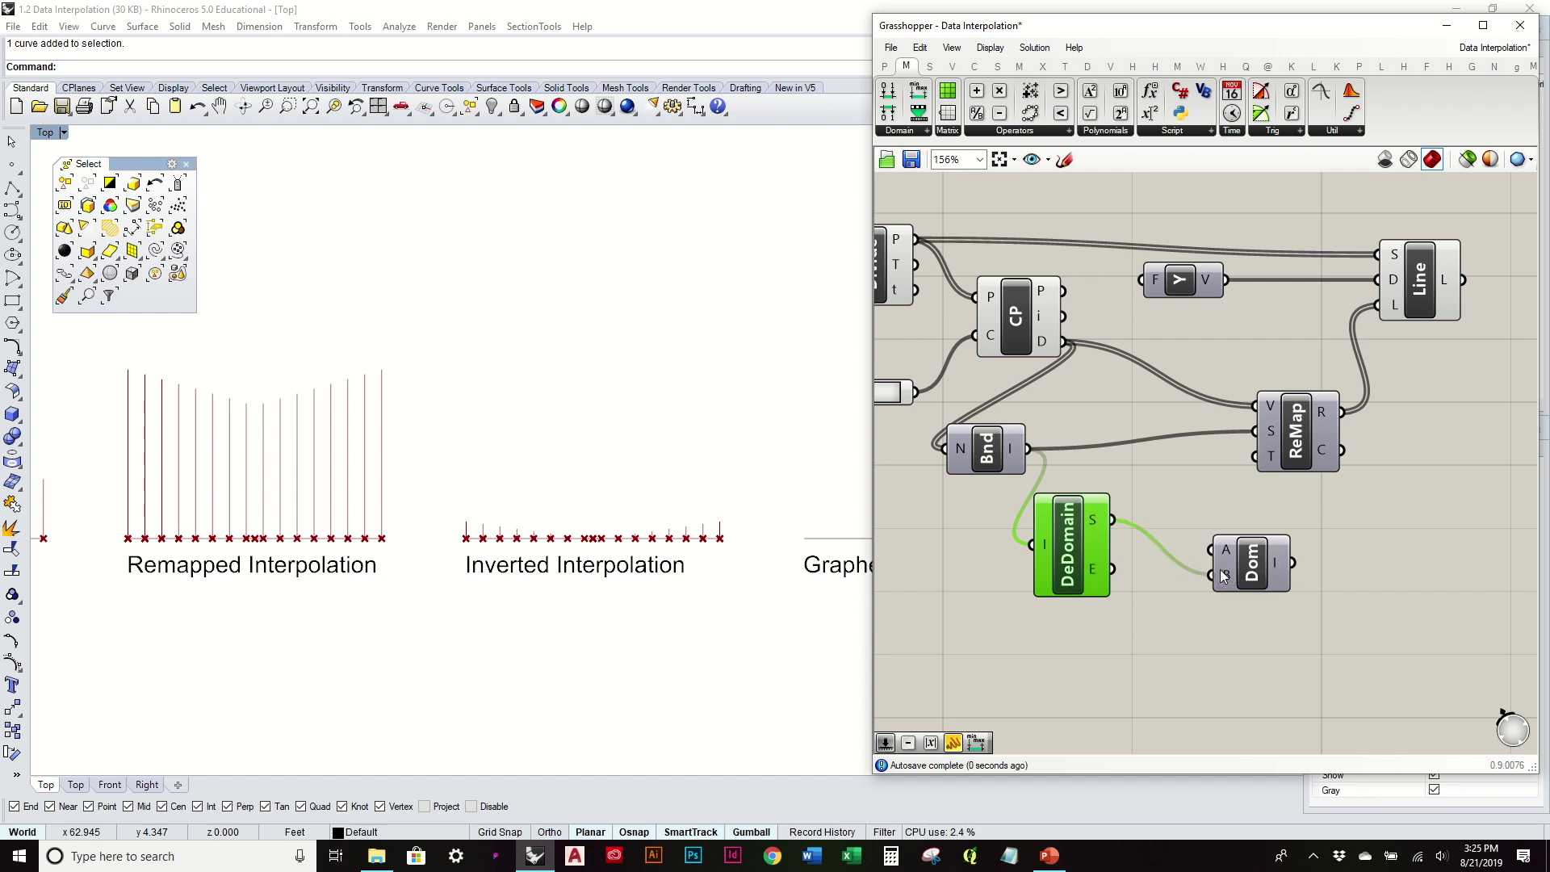
left_click_drag(1114, 570, 1226, 551)
mouse_move(1229, 553)
mouse_move(1014, 446)
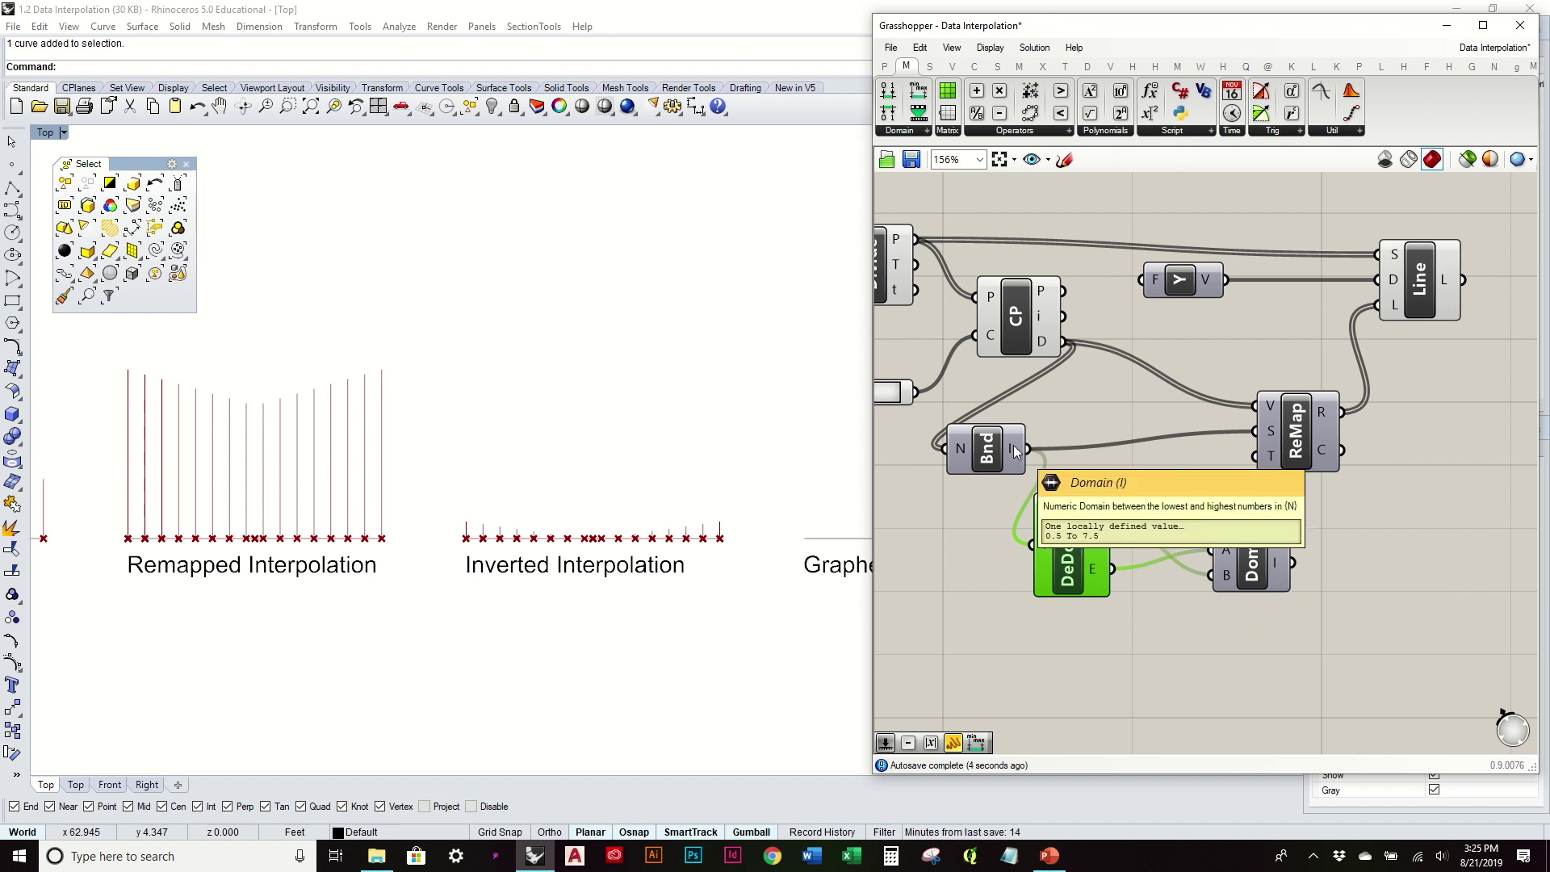
mouse_move(1279, 565)
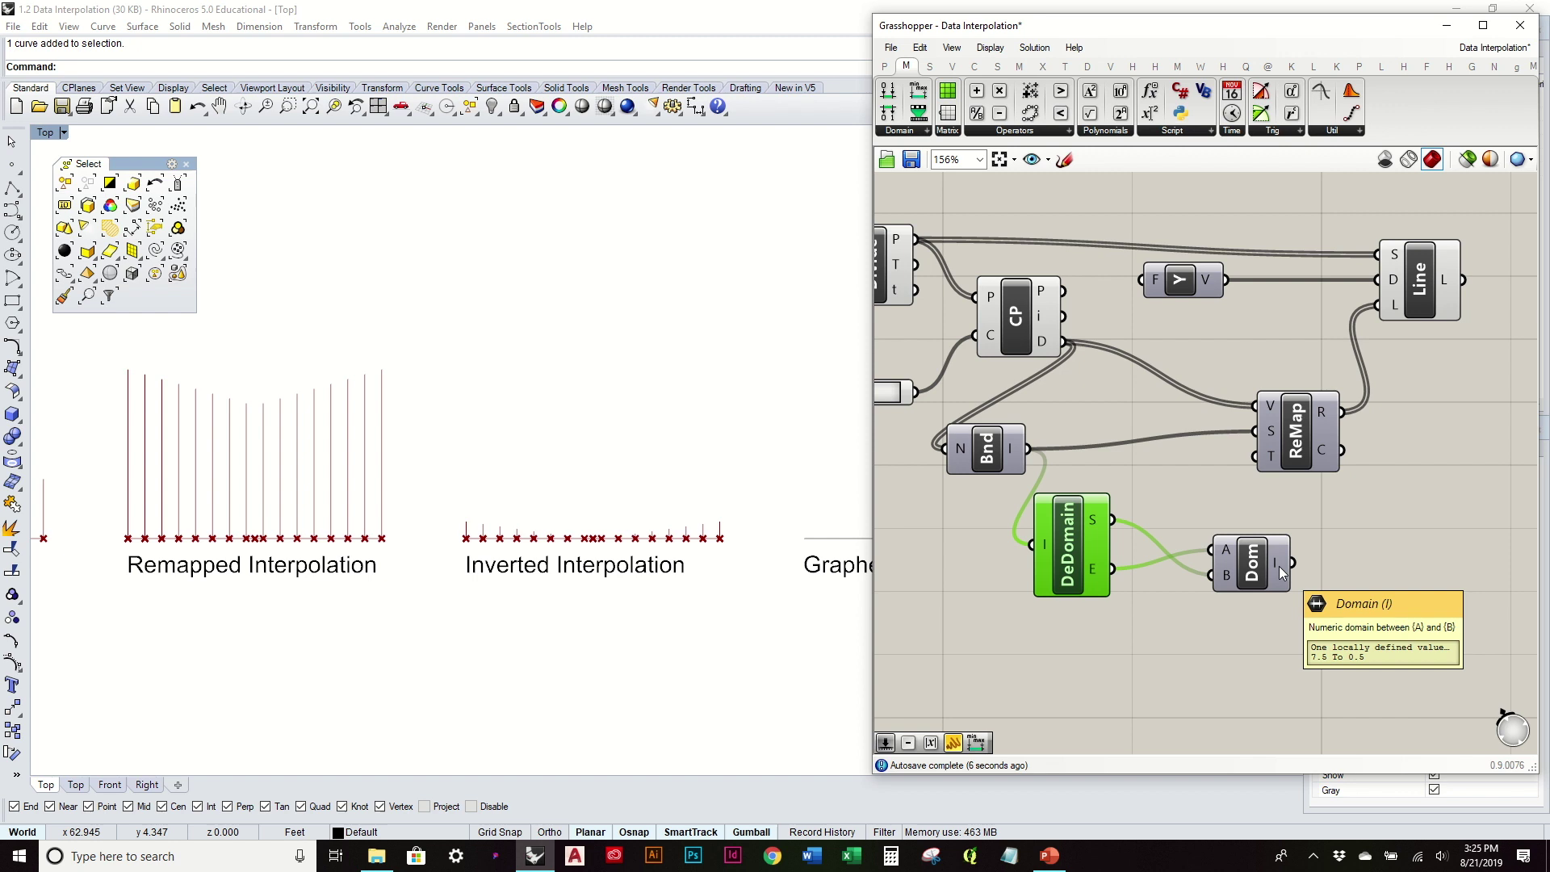
left_click_drag(1265, 578, 1205, 570)
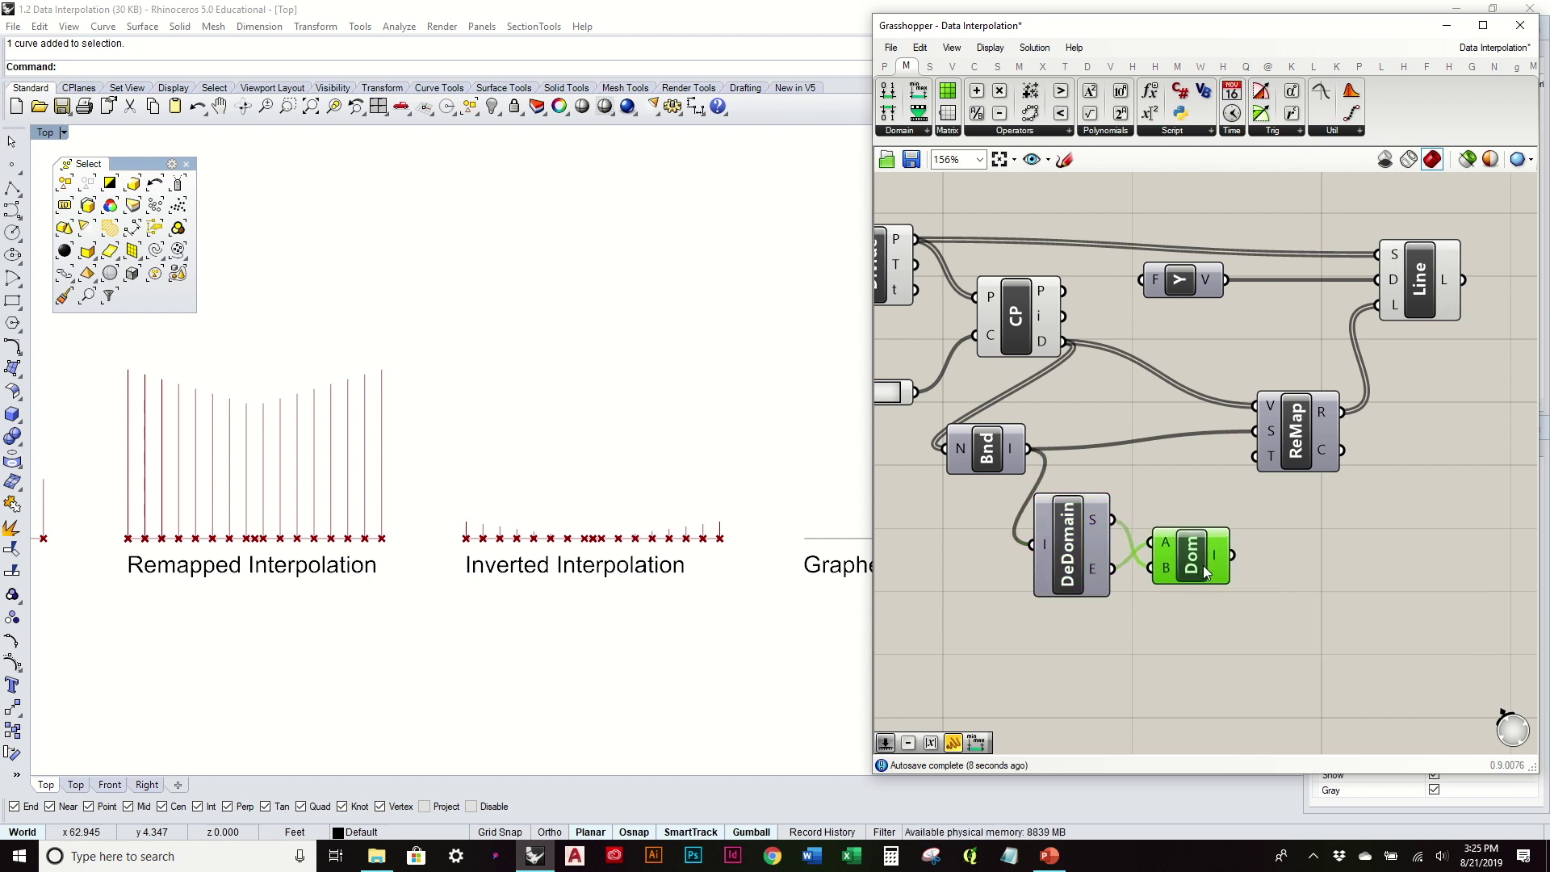
right_click_drag(1300, 501, 1237, 544)
left_click_drag(1238, 491, 1282, 483)
left_click_drag(1172, 588, 1237, 490)
Drag the number slider to 0.60 and move Bnd up and to the right
scroll(692, 531, "down", 3)
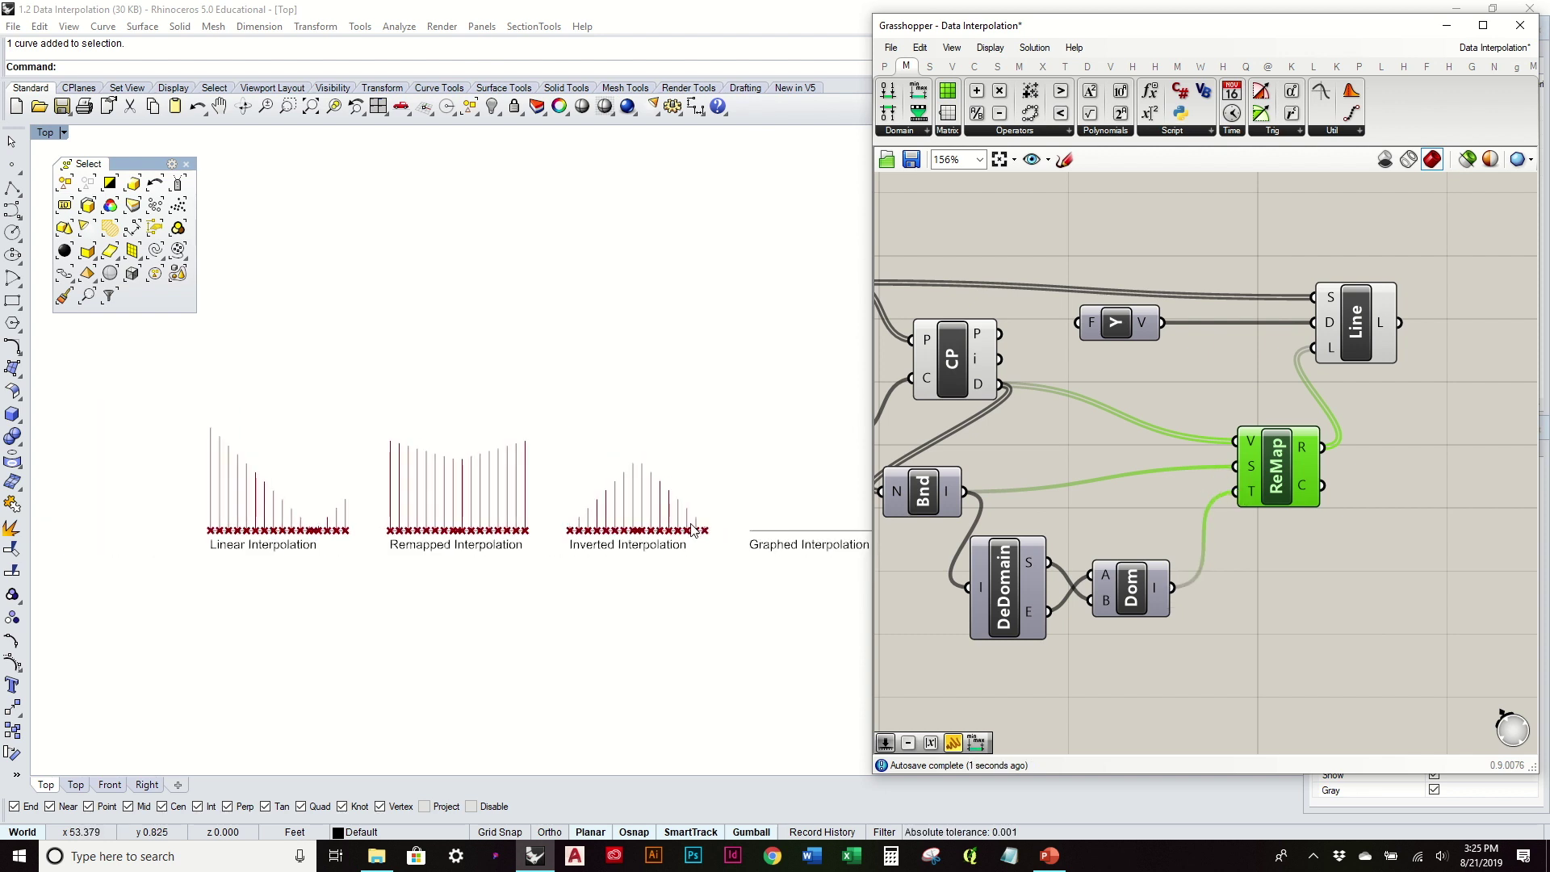
scroll(410, 491, "up", 5)
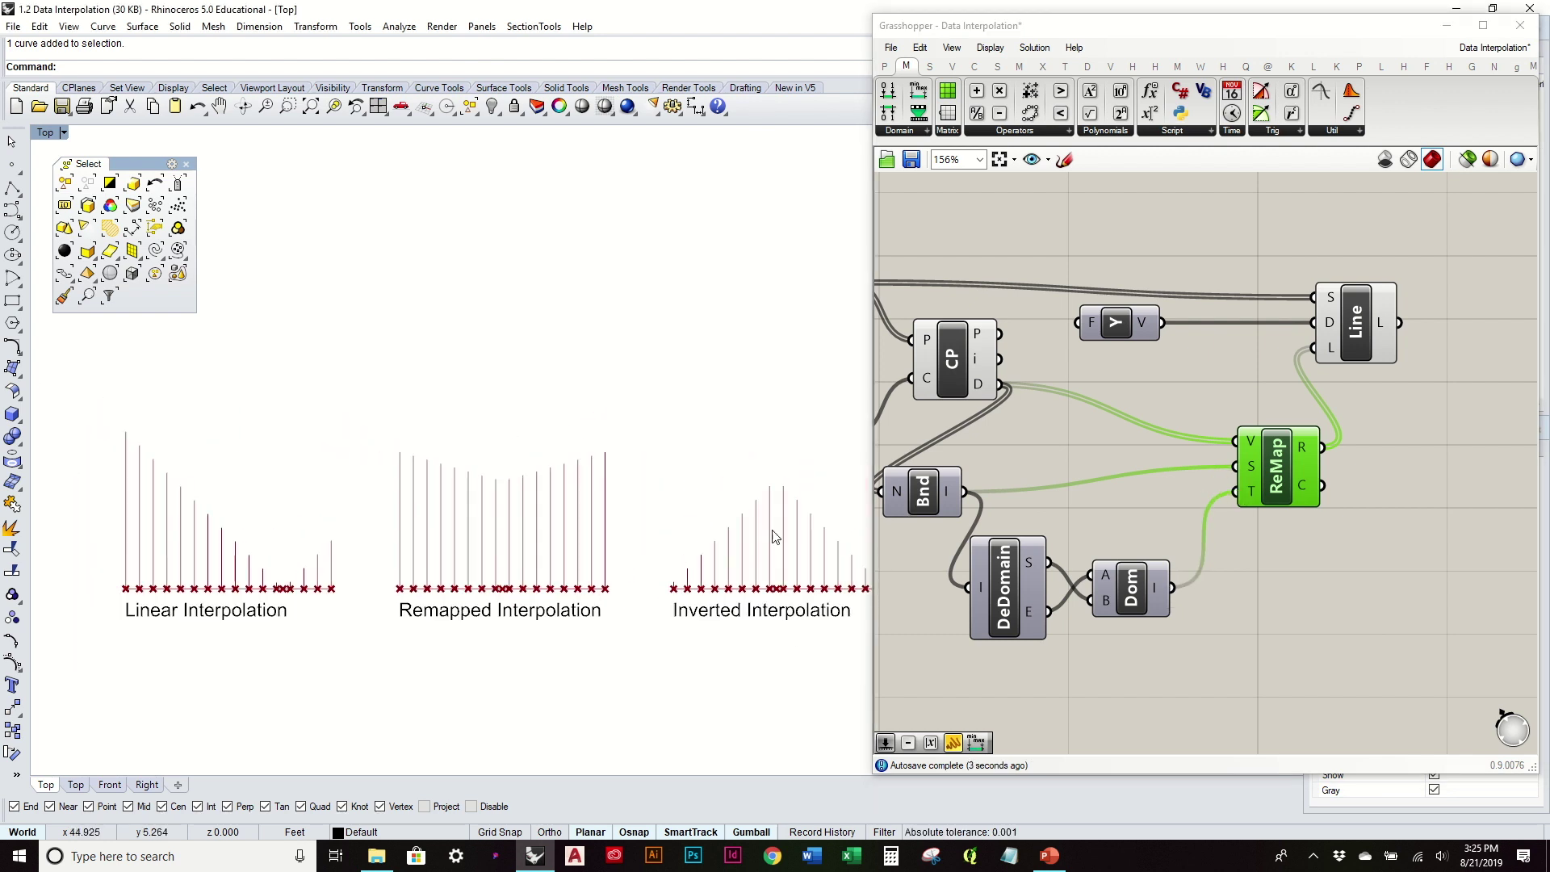
right_click_drag(773, 537, 754, 541)
right_click_drag(1115, 546, 1293, 562)
mouse_move(973, 457)
left_mouse_down()
mouse_move(923, 455)
mouse_move(977, 456)
mouse_move(963, 464)
left_mouse_up()
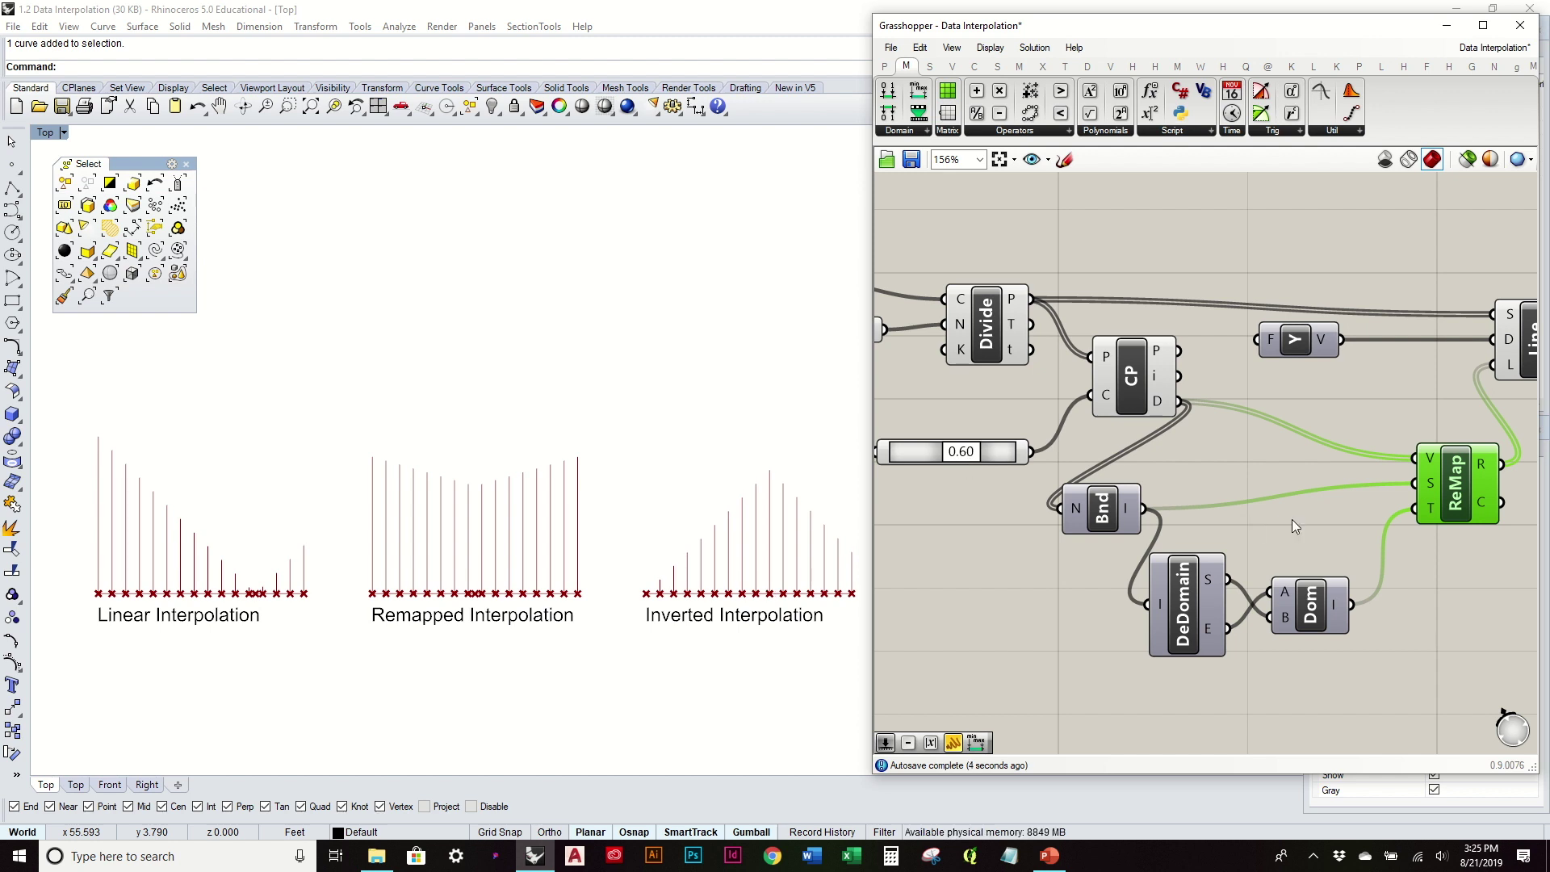
right_click_drag(1293, 521, 1263, 474)
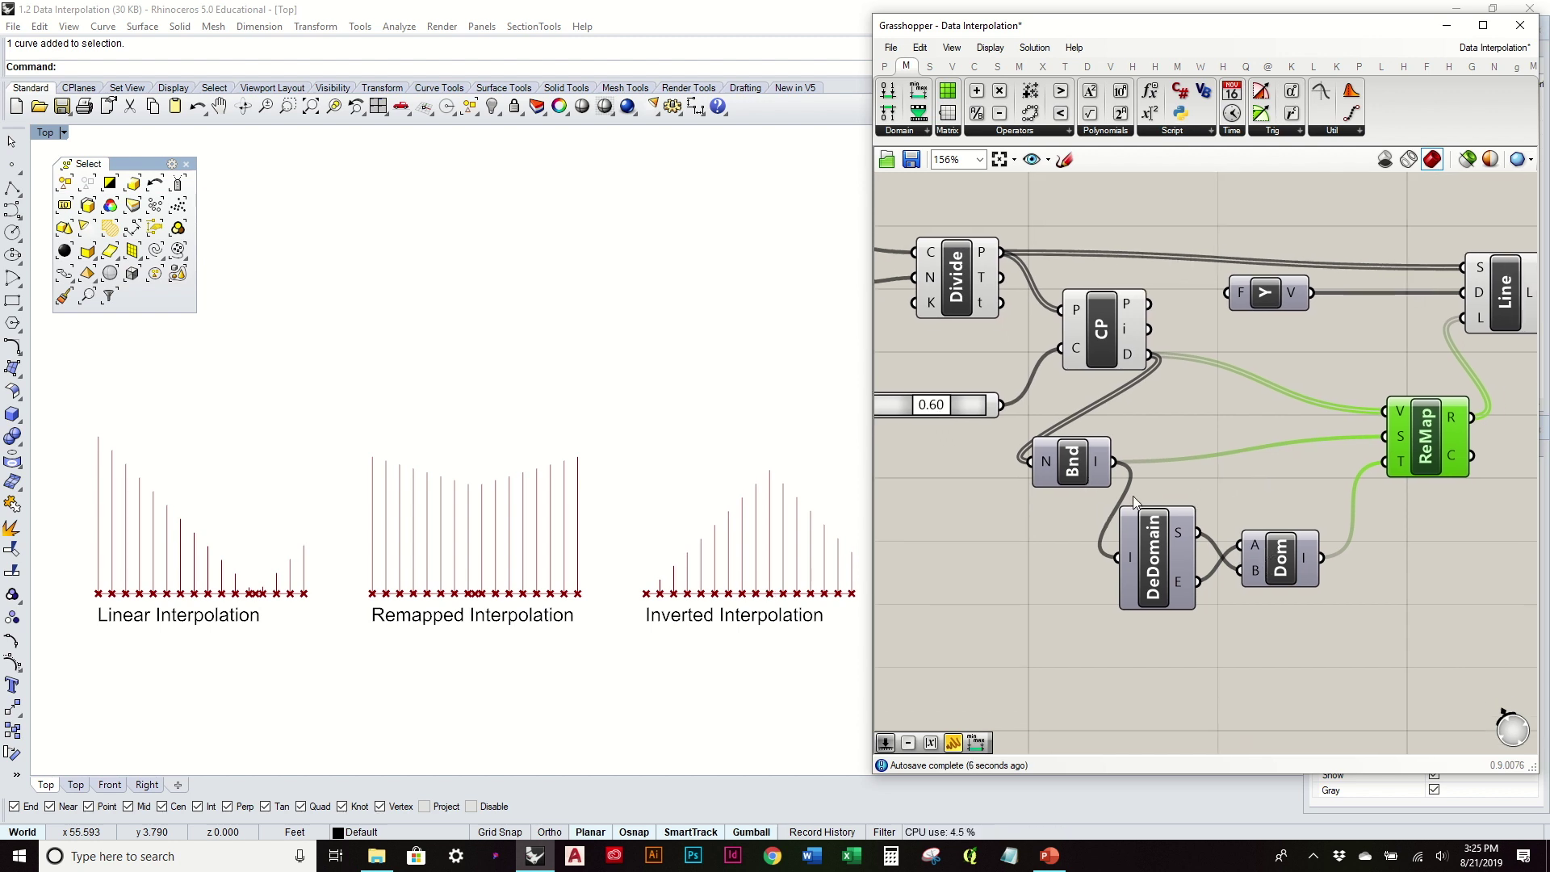
right_click_drag(1292, 601, 1276, 600)
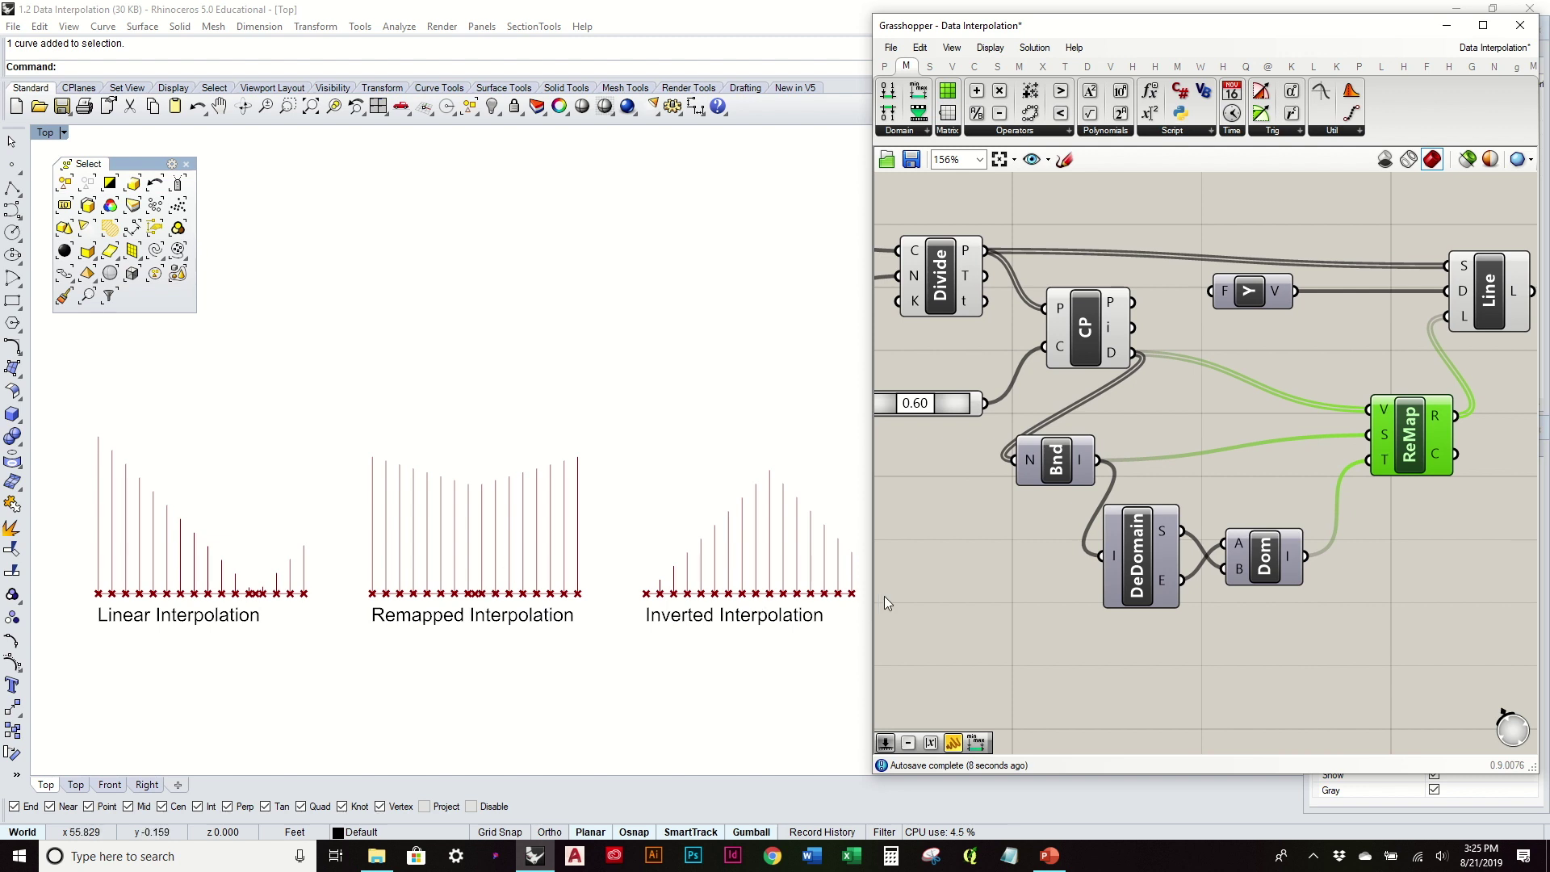
right_click_drag(1218, 535, 1088, 538)
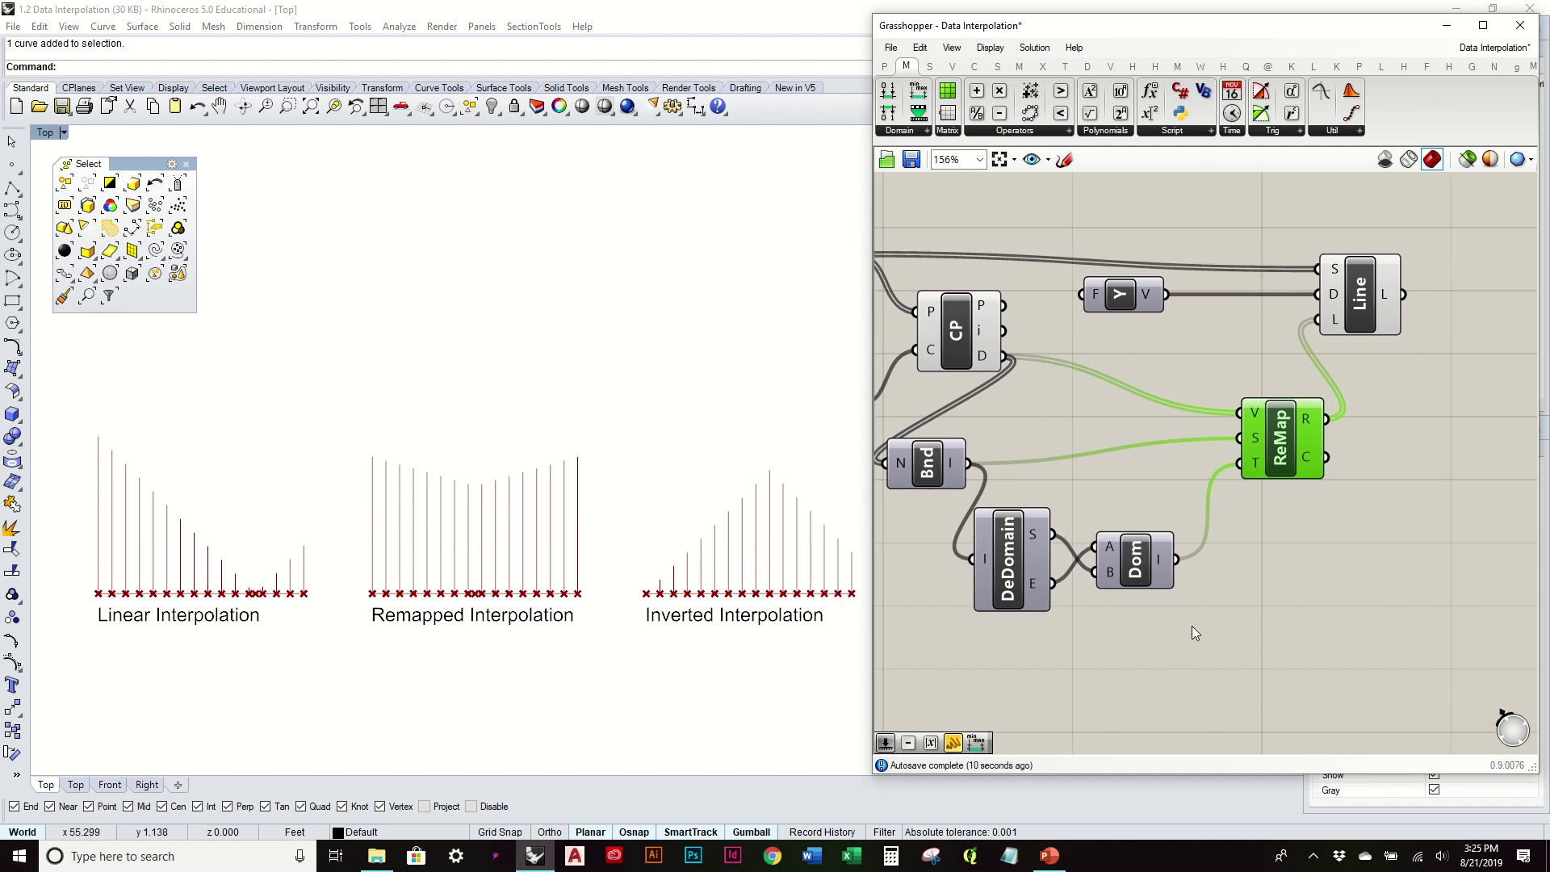
left_click_drag(927, 475, 1027, 465)
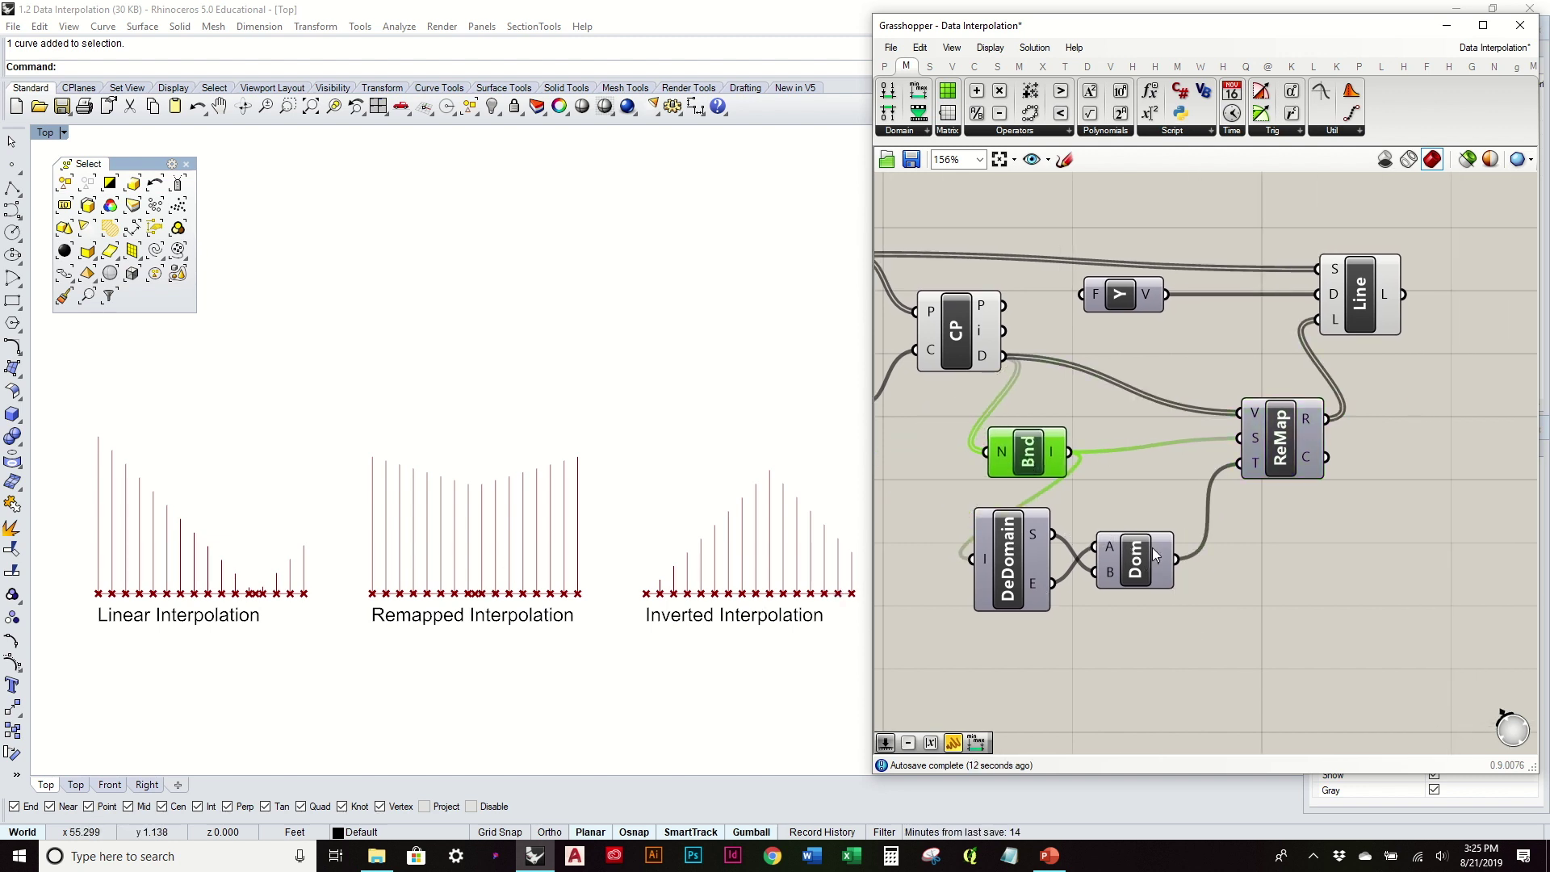
Delete the Deconstruct Domain component and move Dom up slightly
left_click_drag(1187, 620, 939, 499)
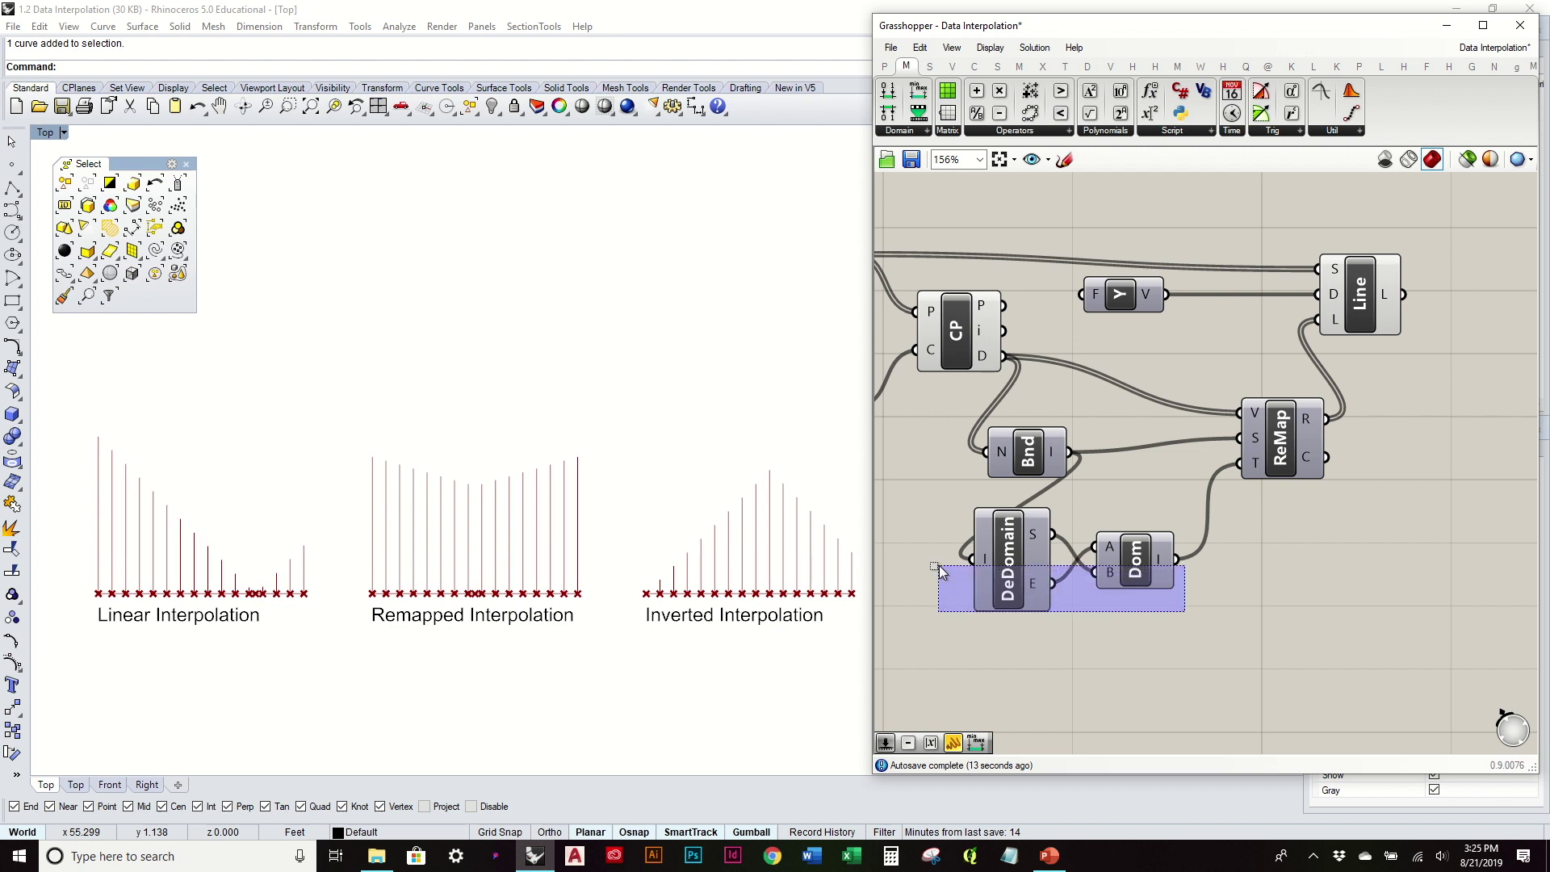
left_click(1053, 565)
left_click(1030, 602)
key("Delete")
left_click_drag(1126, 573, 1131, 545)
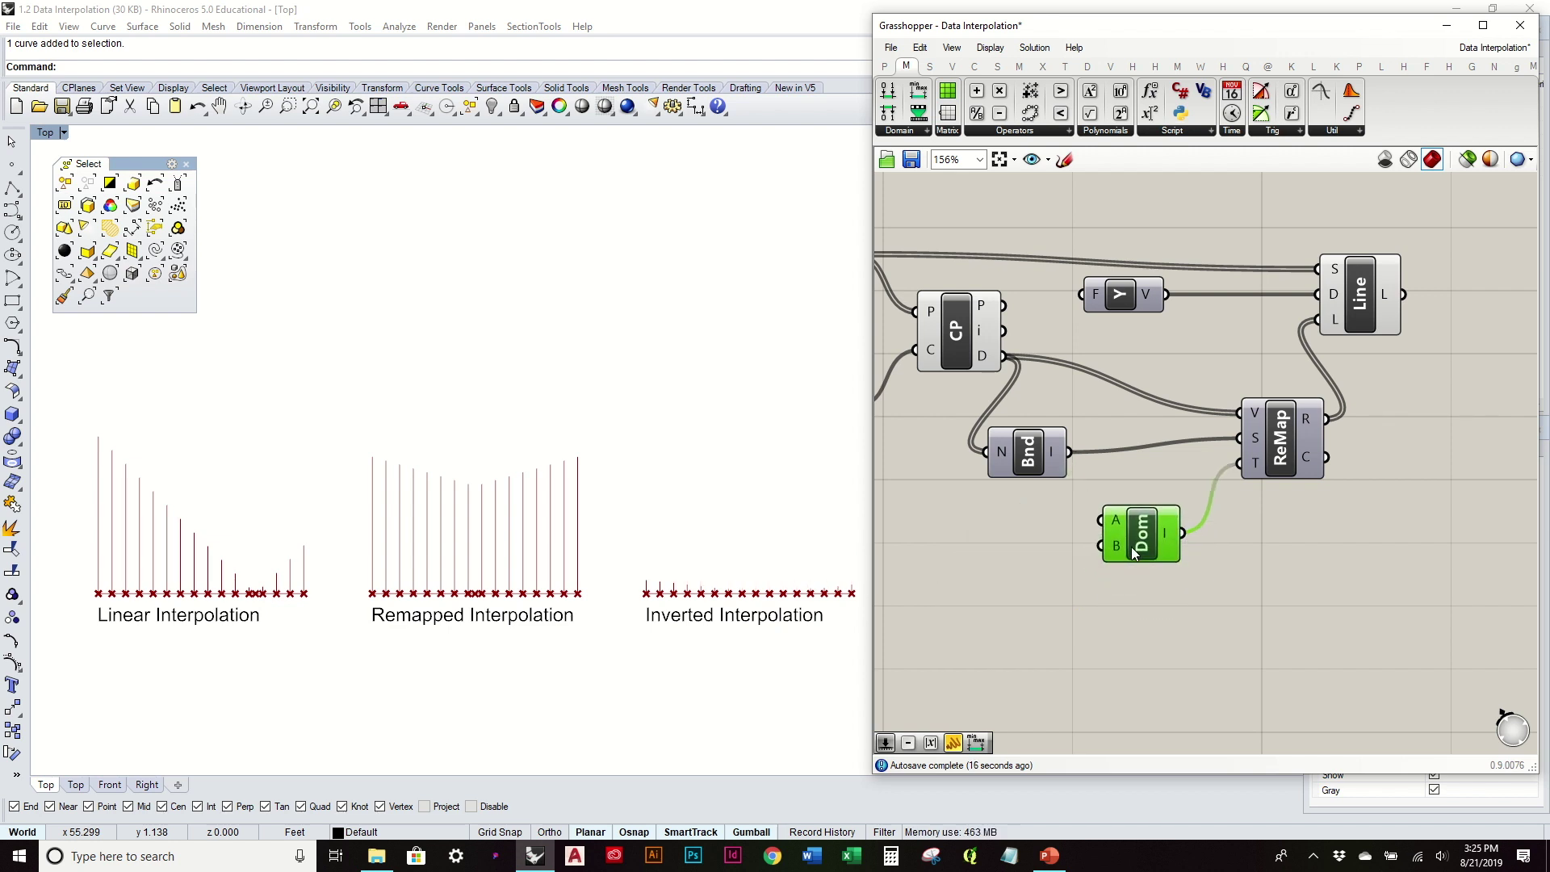
Add number sliders 15 and 3 and wire them to Dom's A and B inputs
double_click(921, 558)
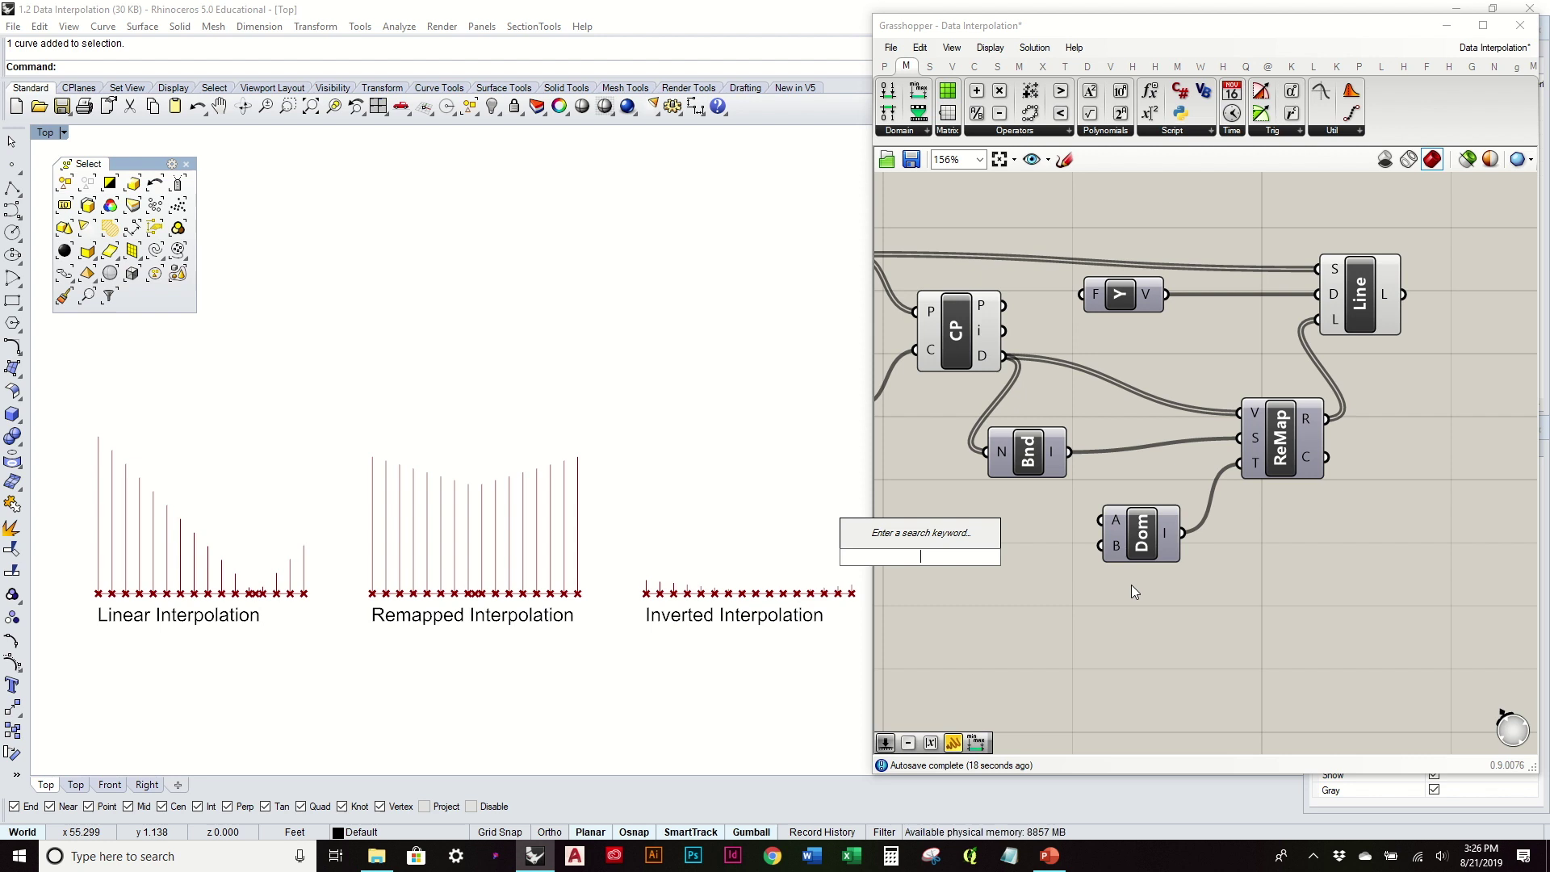
type("15")
key("Return")
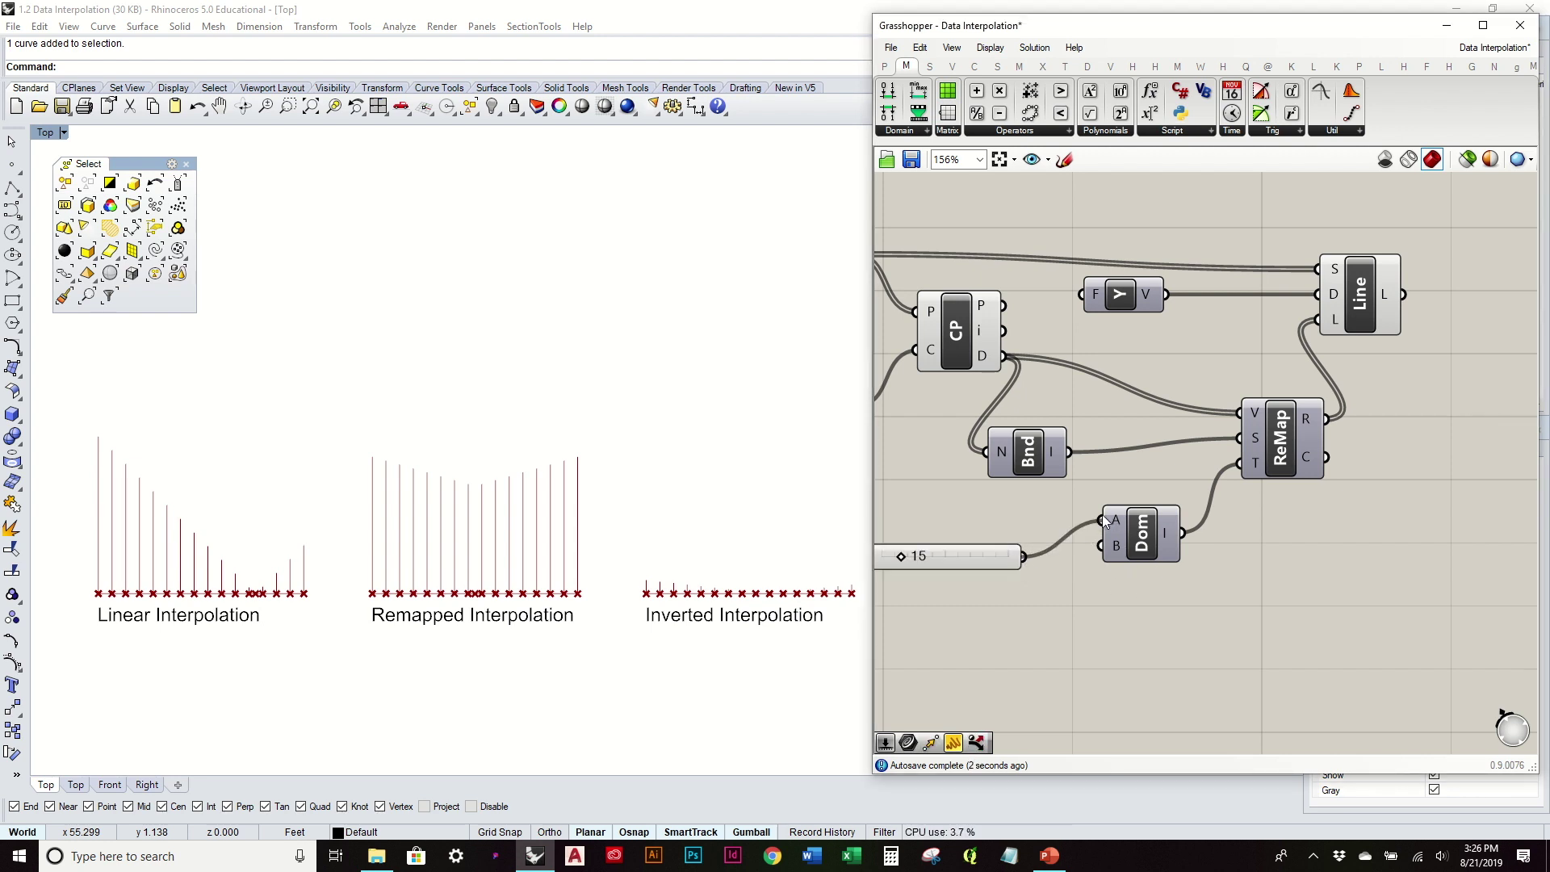
left_click_drag(1000, 553, 1021, 530)
double_click(1030, 587)
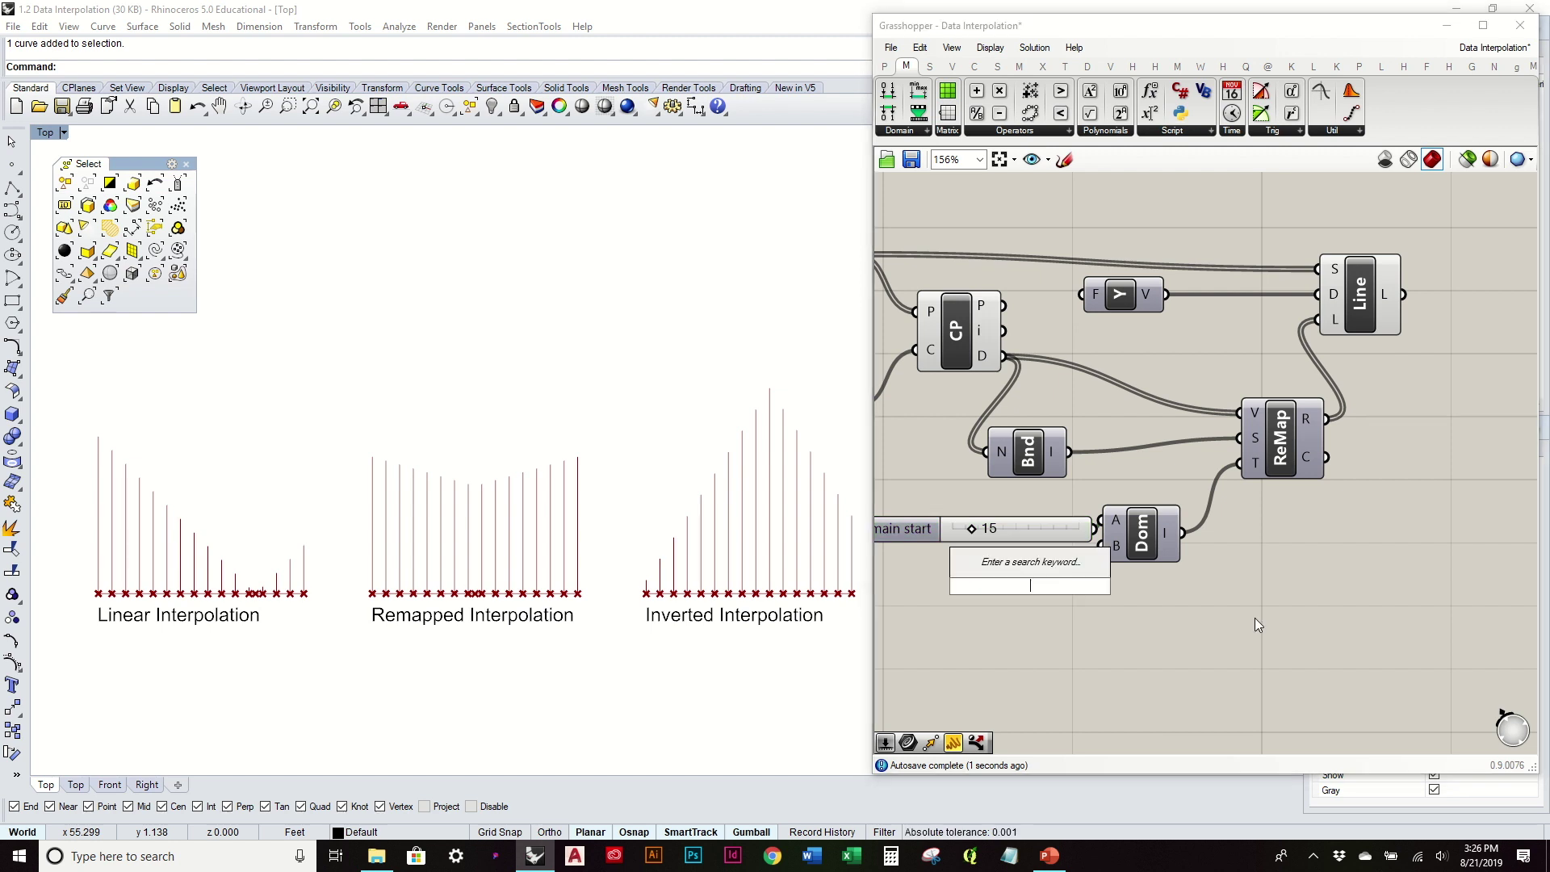
type("3")
key("Return")
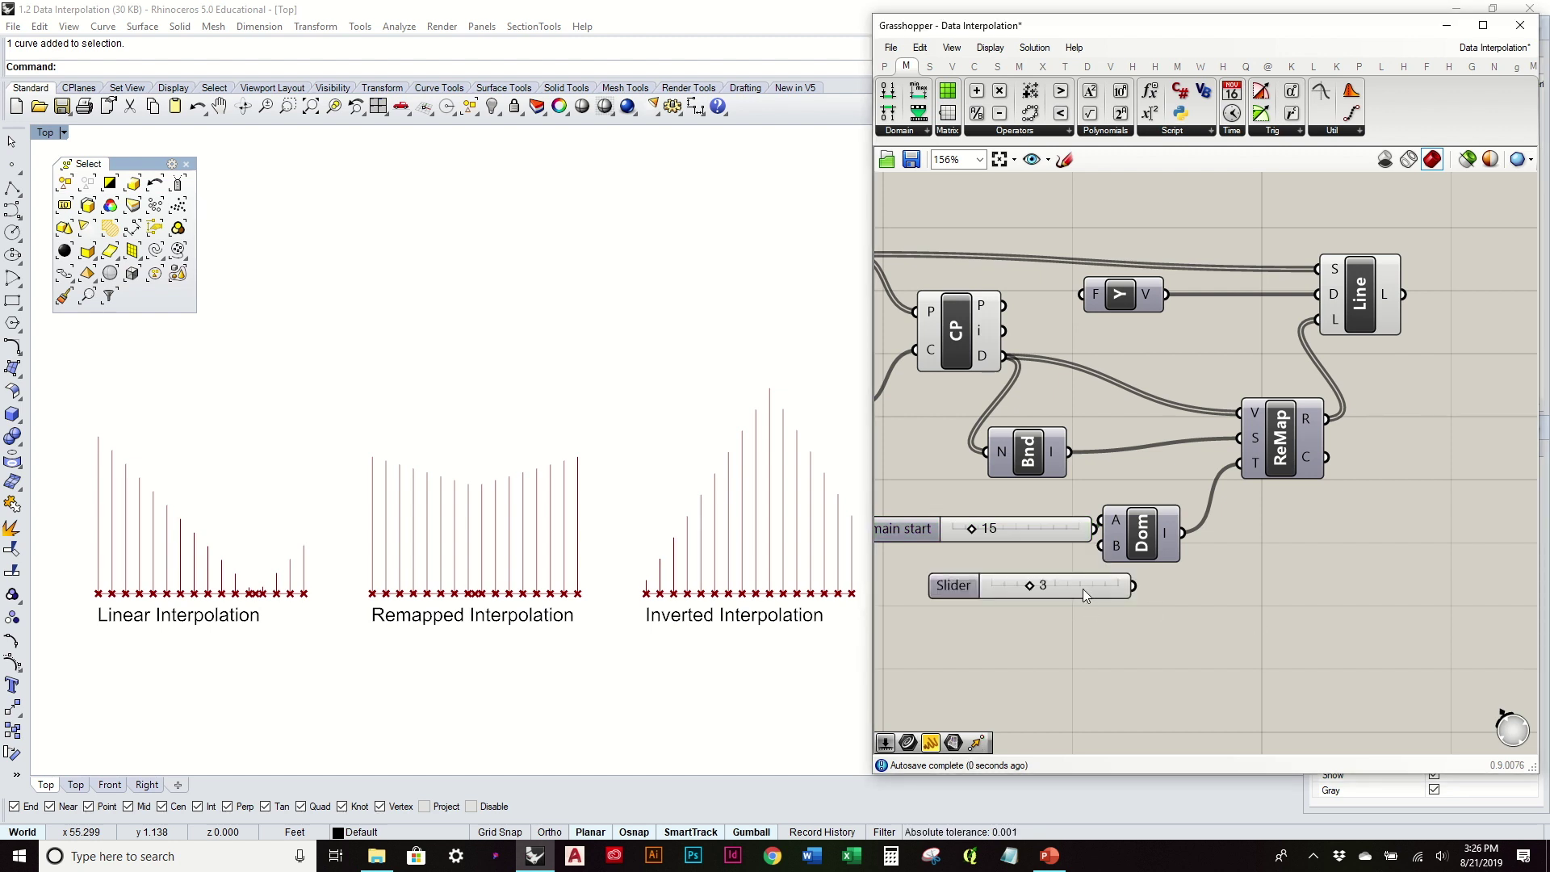
left_click(1020, 593)
left_click_drag(1077, 591, 1126, 550)
Lower the parameter number slider to 0.43
scroll(598, 493, "down", 3)
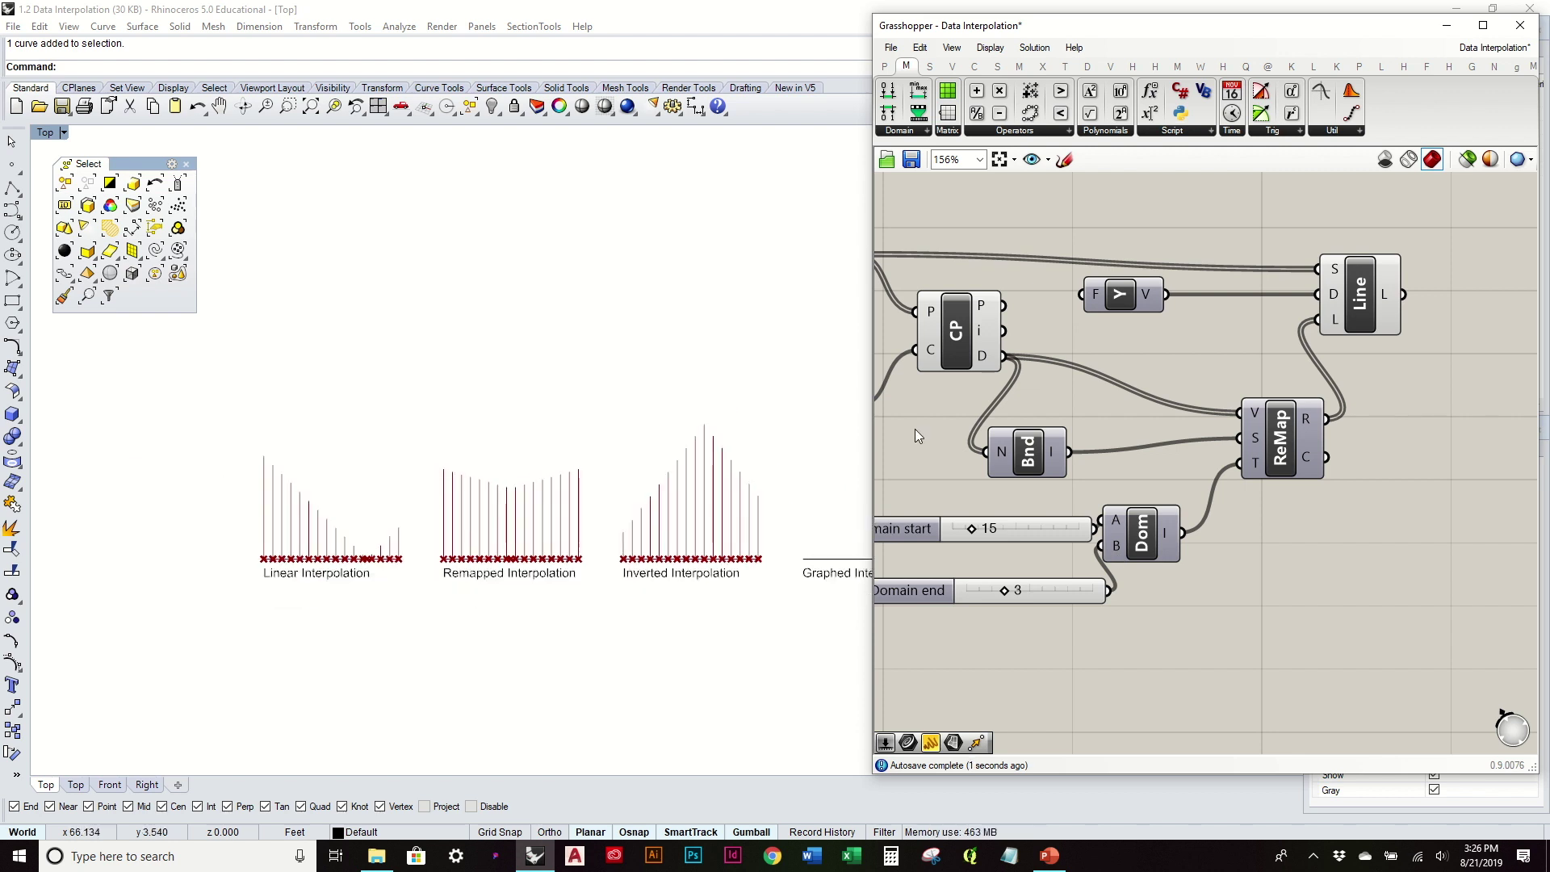
right_click_drag(915, 429, 1119, 445)
mouse_move(1001, 426)
left_mouse_down()
mouse_move(976, 433)
mouse_move(1020, 437)
mouse_move(987, 444)
left_mouse_up()
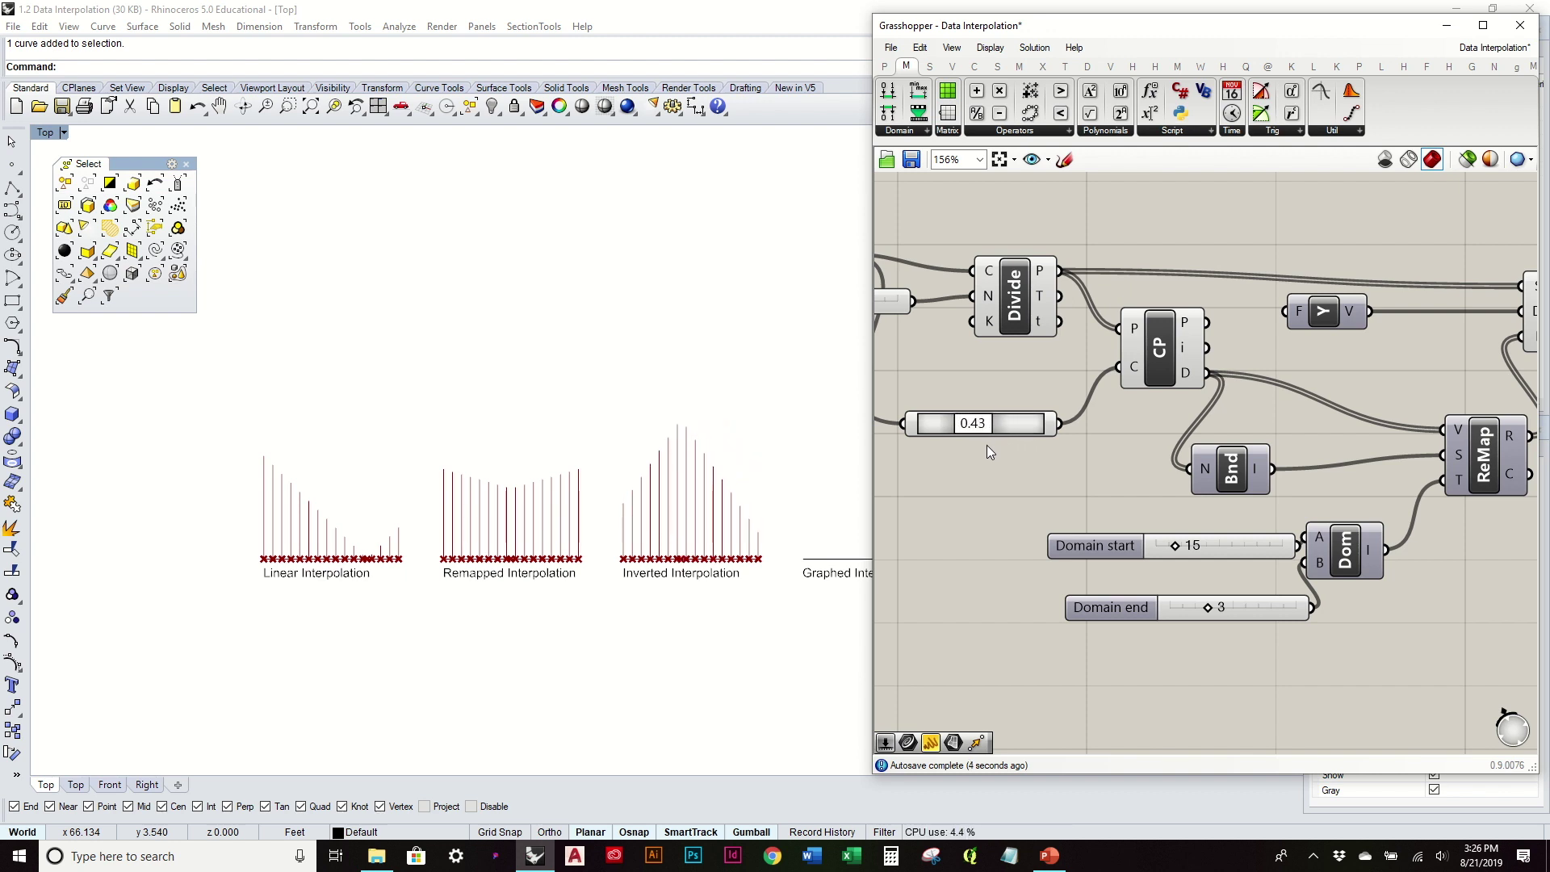
right_click_drag(703, 485, 526, 487)
Move the Crv parameter closer to the Divide component
scroll(679, 534, "up", 3)
right_click_drag(678, 539, 543, 519)
scroll(422, 477, "down", 2)
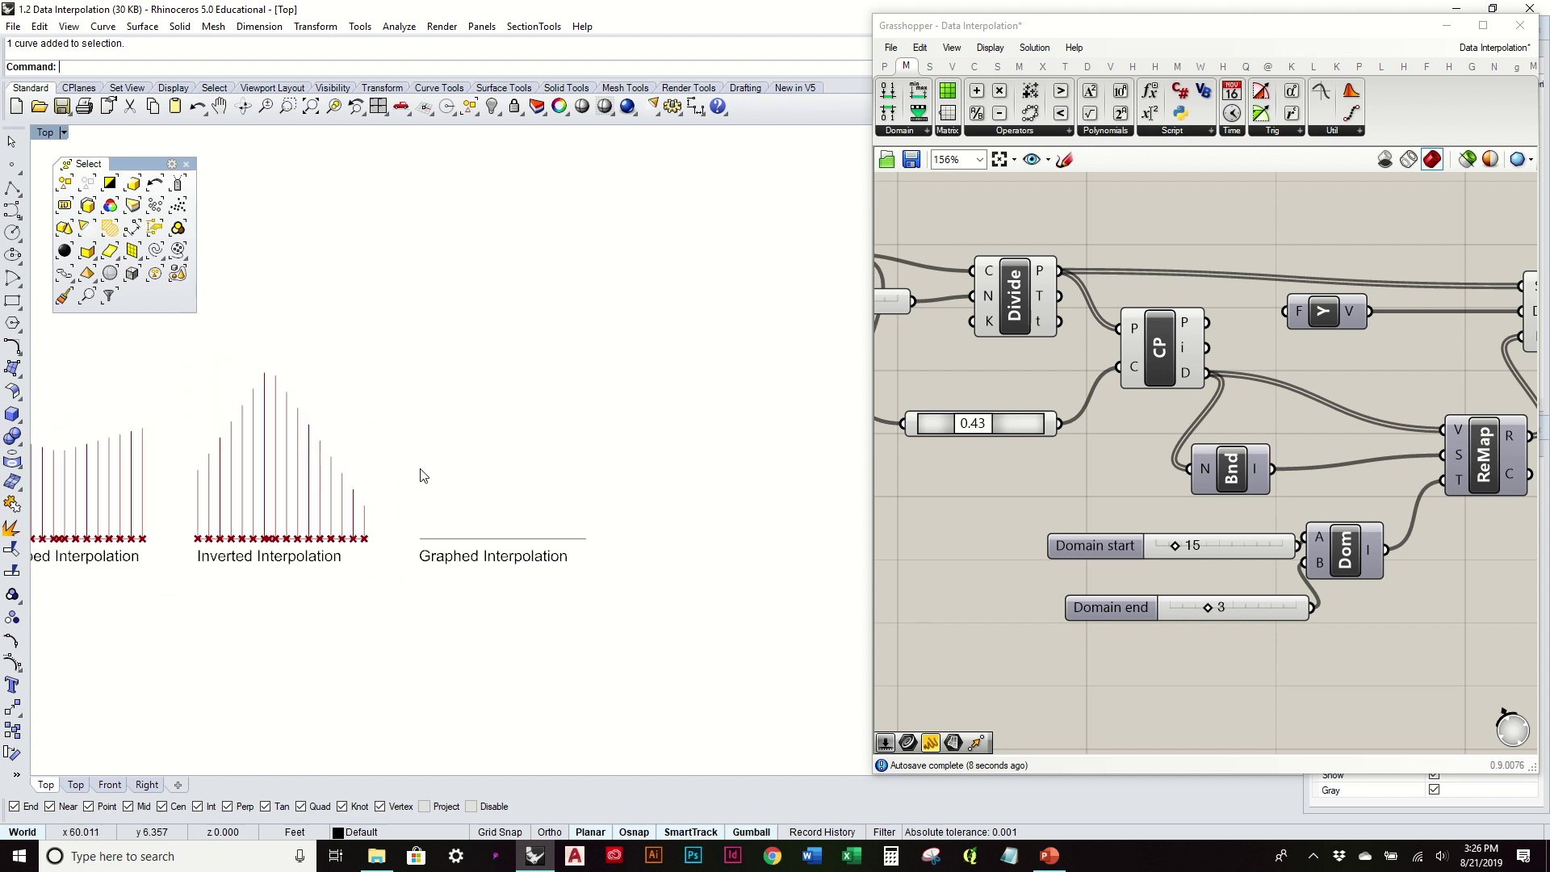
scroll(421, 477, "up", 1)
scroll(519, 537, "down", 1)
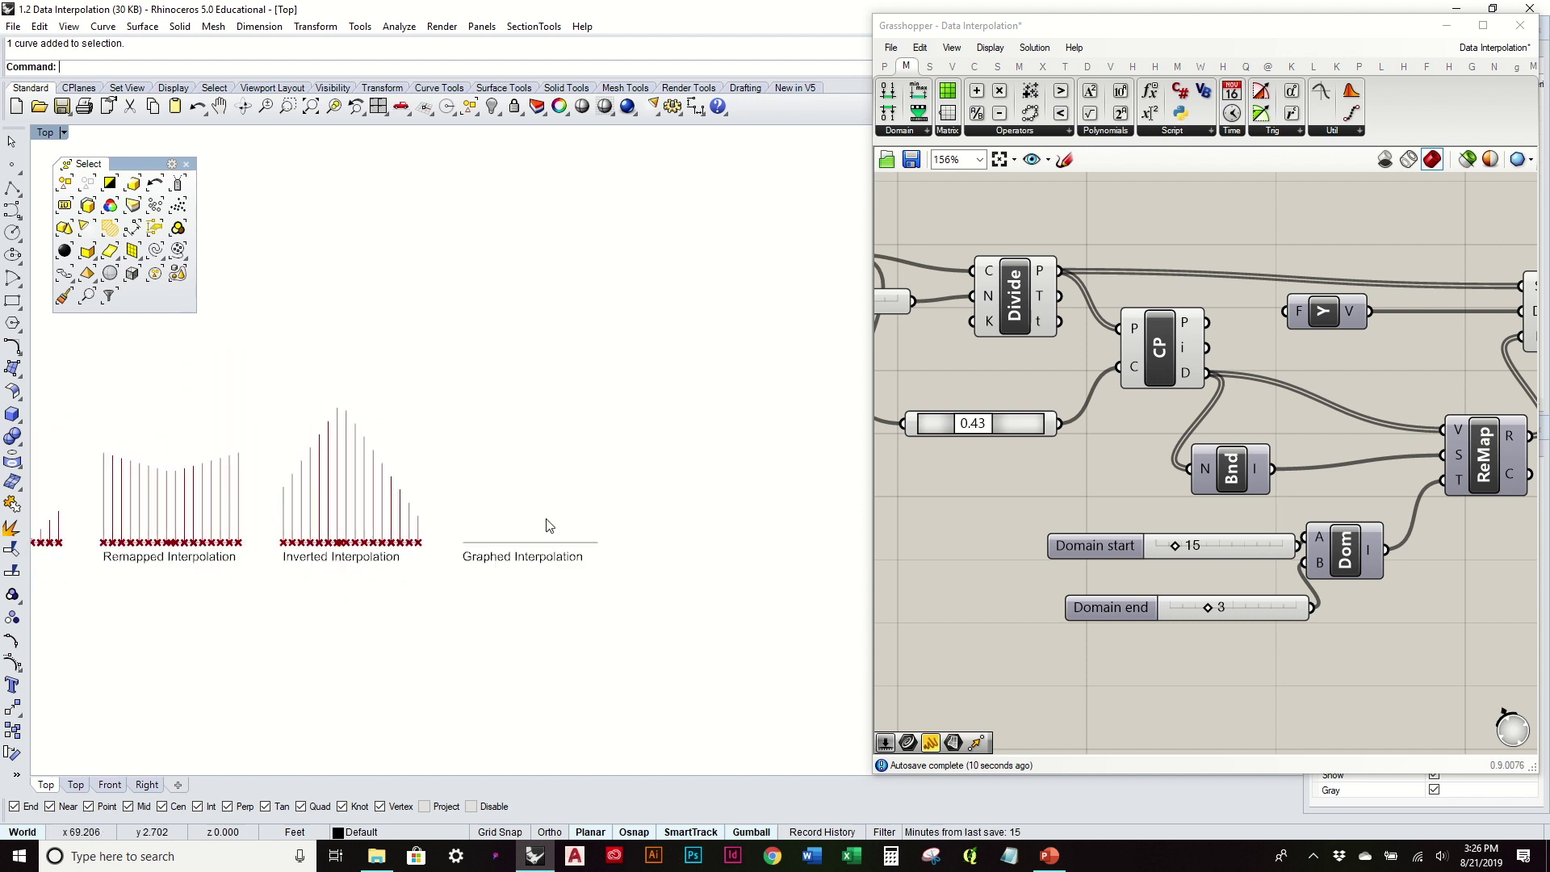
scroll(546, 525, "up", 3)
scroll(547, 525, "down", 1)
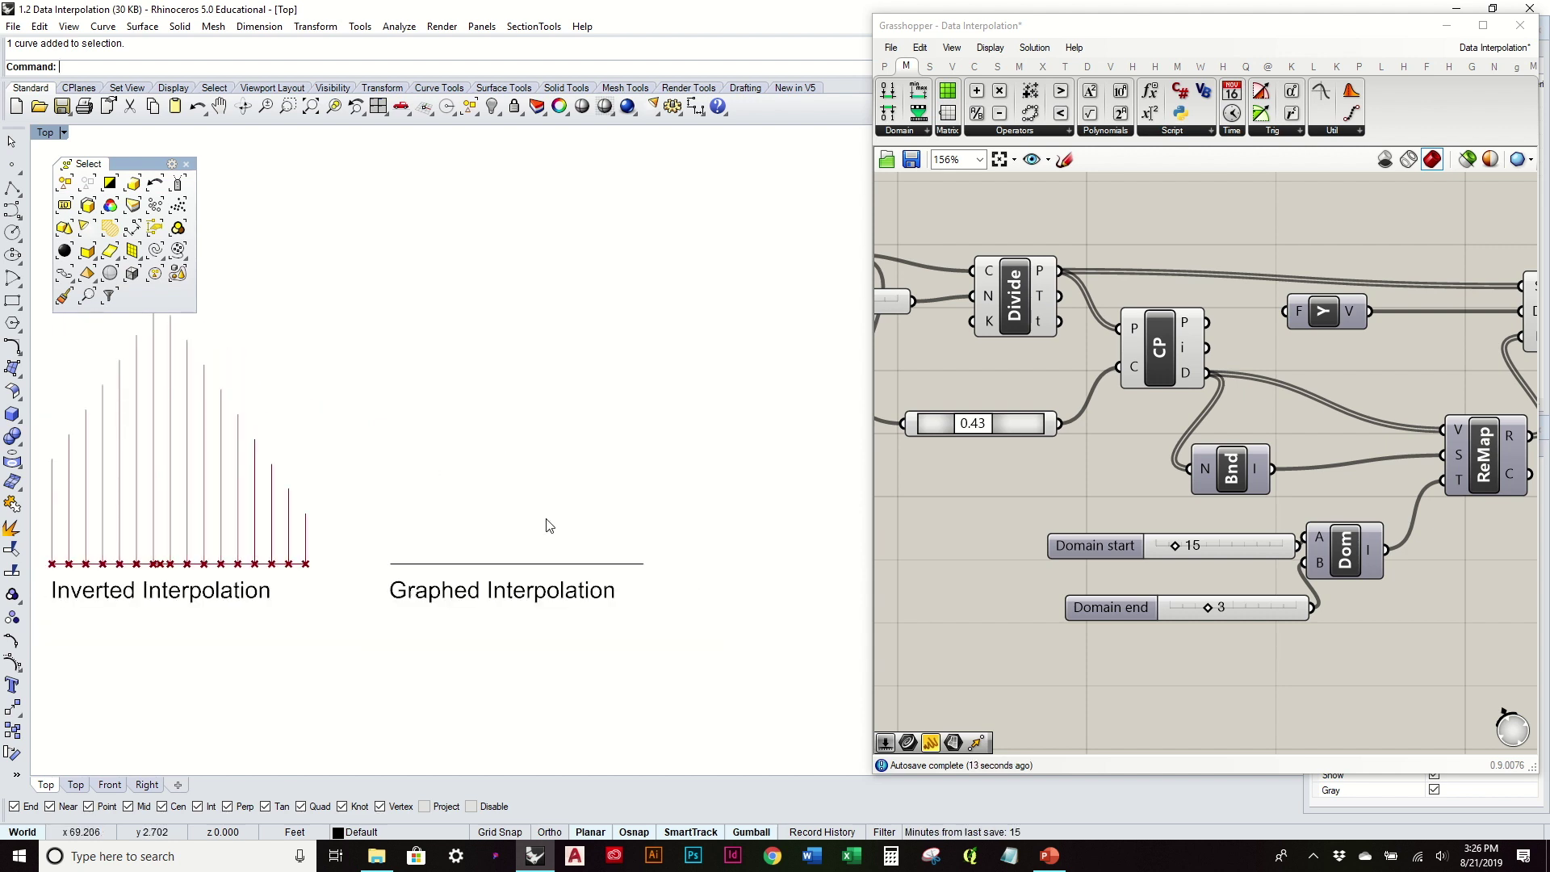
left_click(1120, 482)
scroll(1116, 483, "down", 3)
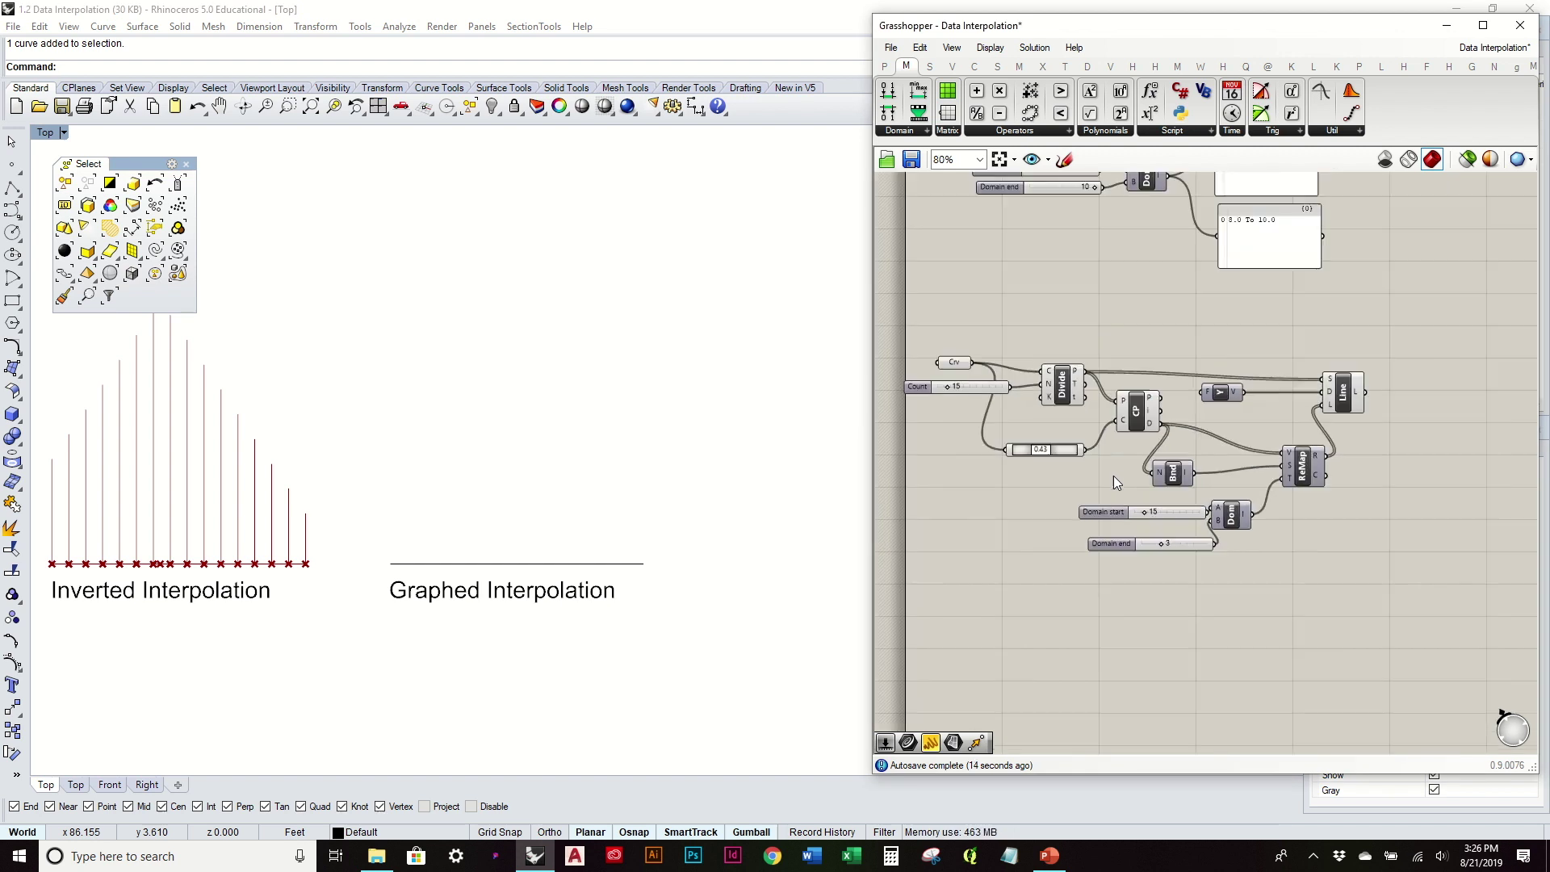
left_click(975, 349)
left_click_drag(977, 352, 1022, 379)
Window-select the Crv, Count, Divide, slider, CP, Y and Line components together
left_click(1044, 328)
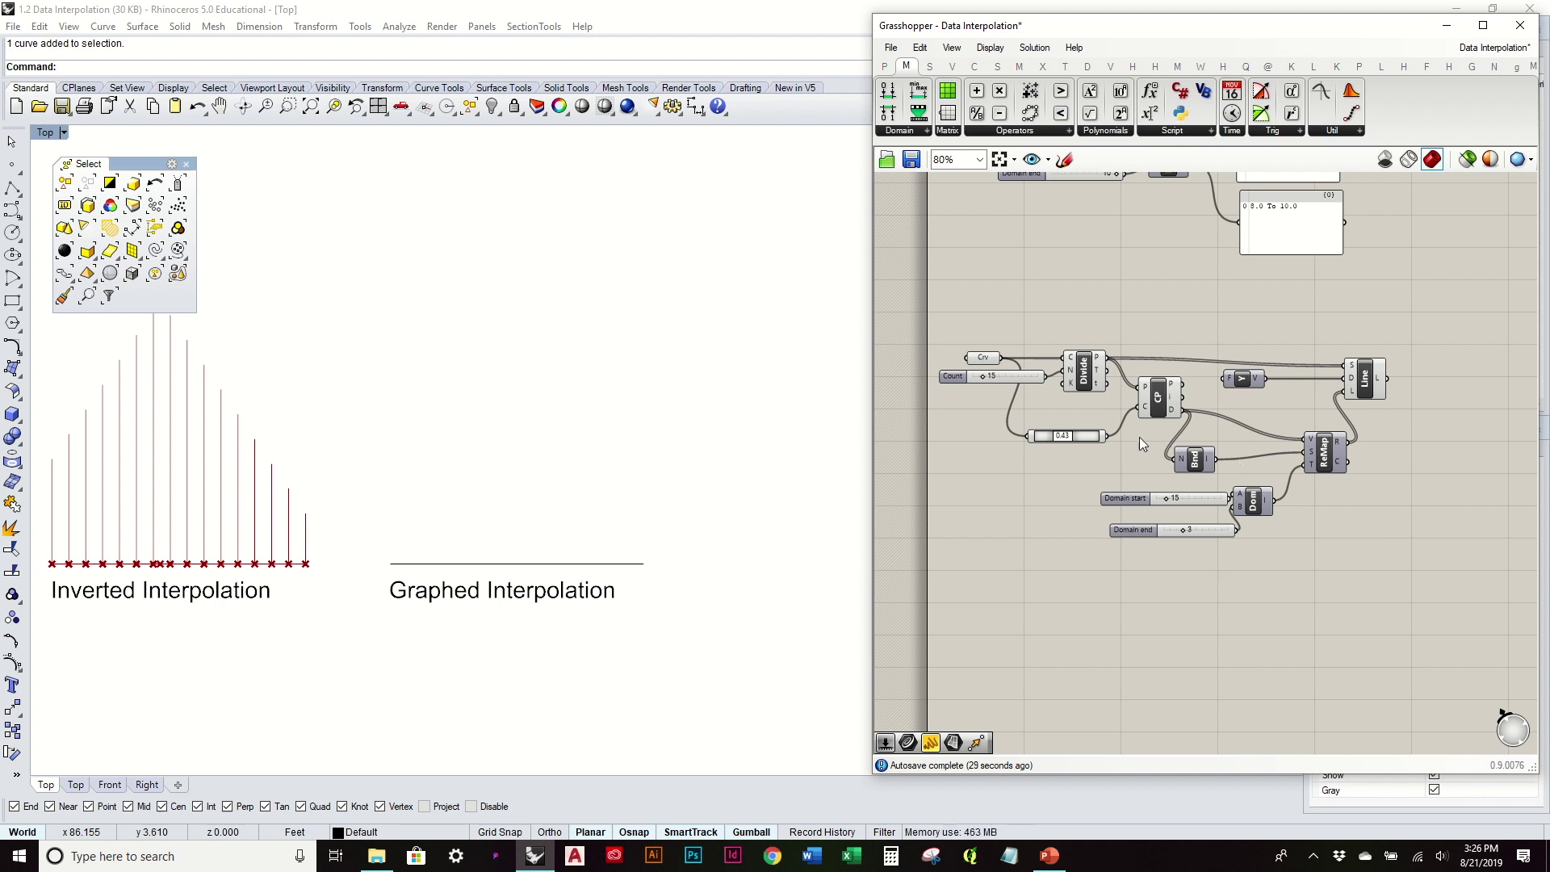
left_click_drag(1156, 449, 975, 318)
left_click_drag(1408, 409, 1095, 314)
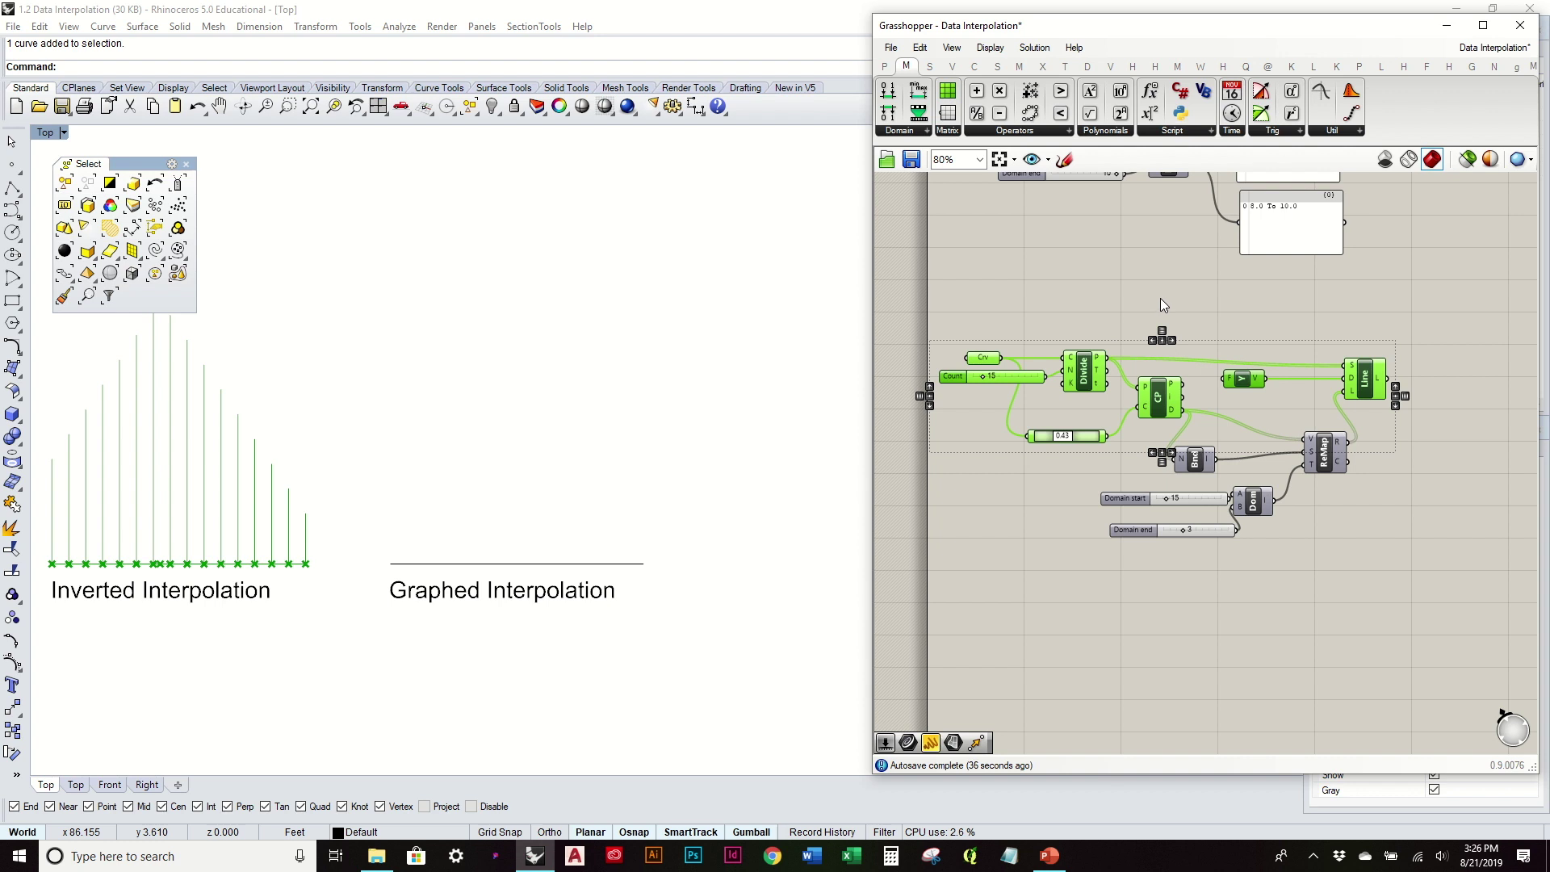
Duplicate the Crv-to-Line node chain and place the copy below the original
key("ctrl+c")
key("ctrl+v")
scroll(1160, 298, "down", 3)
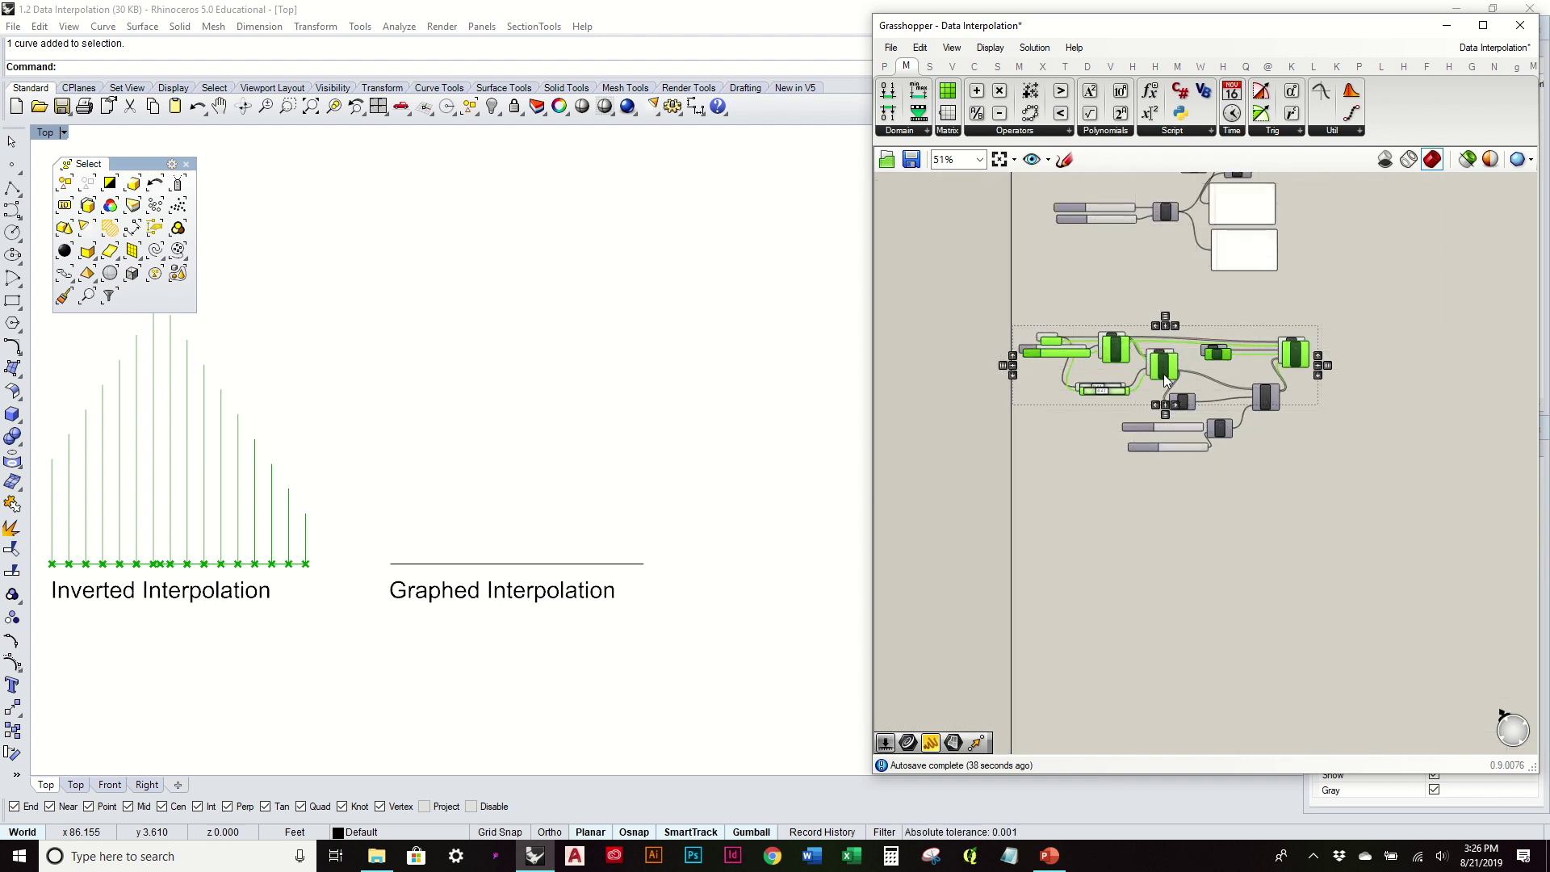
left_click_drag(1166, 373, 1173, 555)
left_click(1326, 489)
scroll(1314, 505, "up", 3)
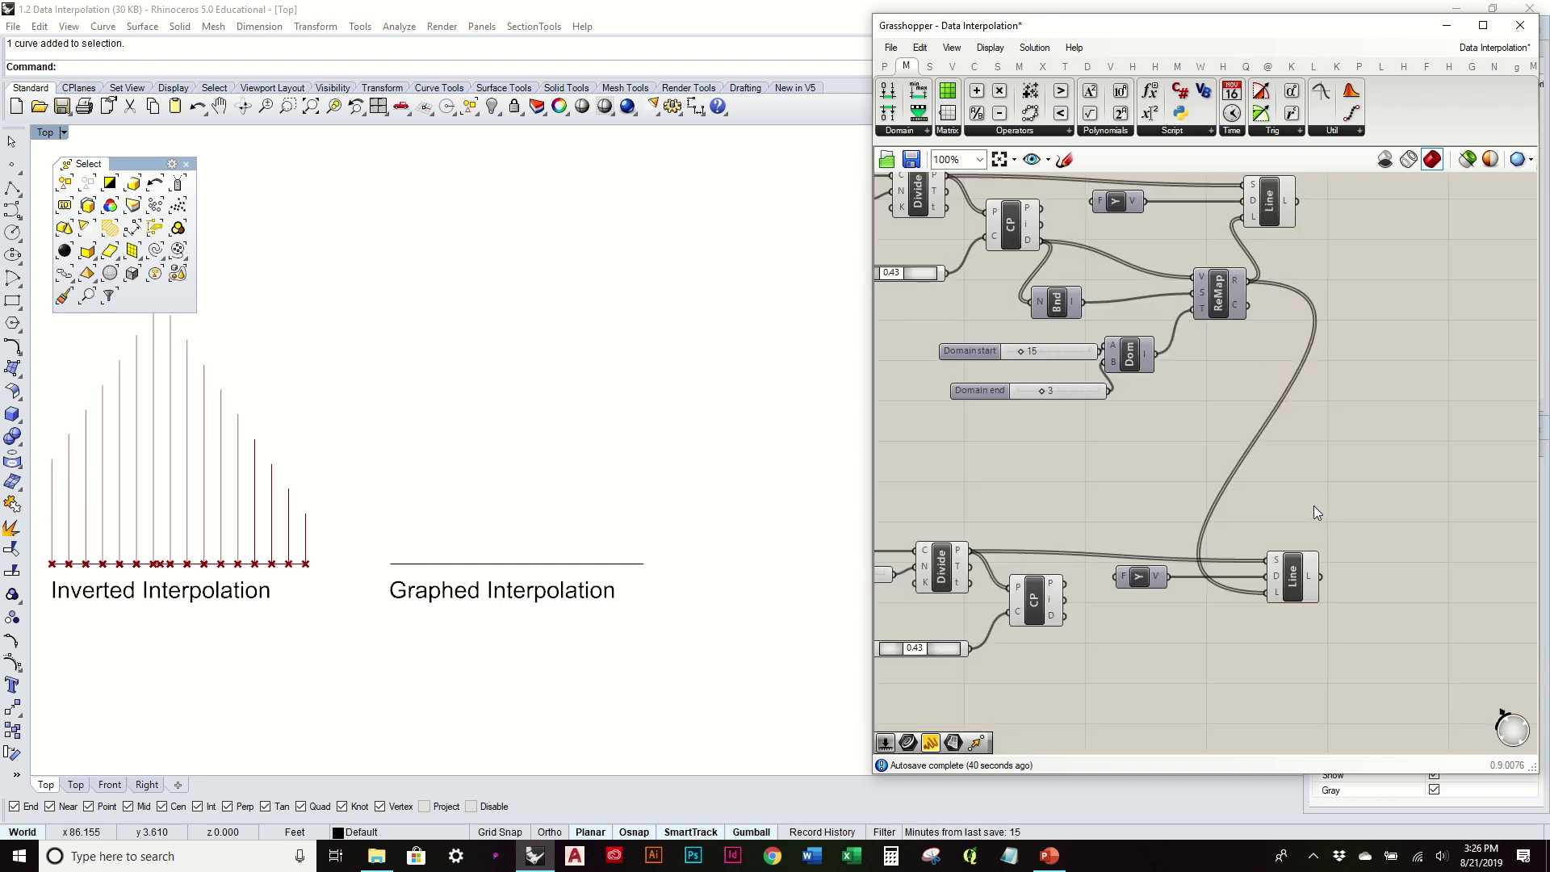
Disconnect ReMap from the copy's Line length and set its Crv to the Graphed Interpolation curve
left_click_drag(1251, 281, 1309, 577, "ctrl")
right_click_drag(1264, 547, 1490, 519)
left_click(1042, 522)
left_click(565, 571)
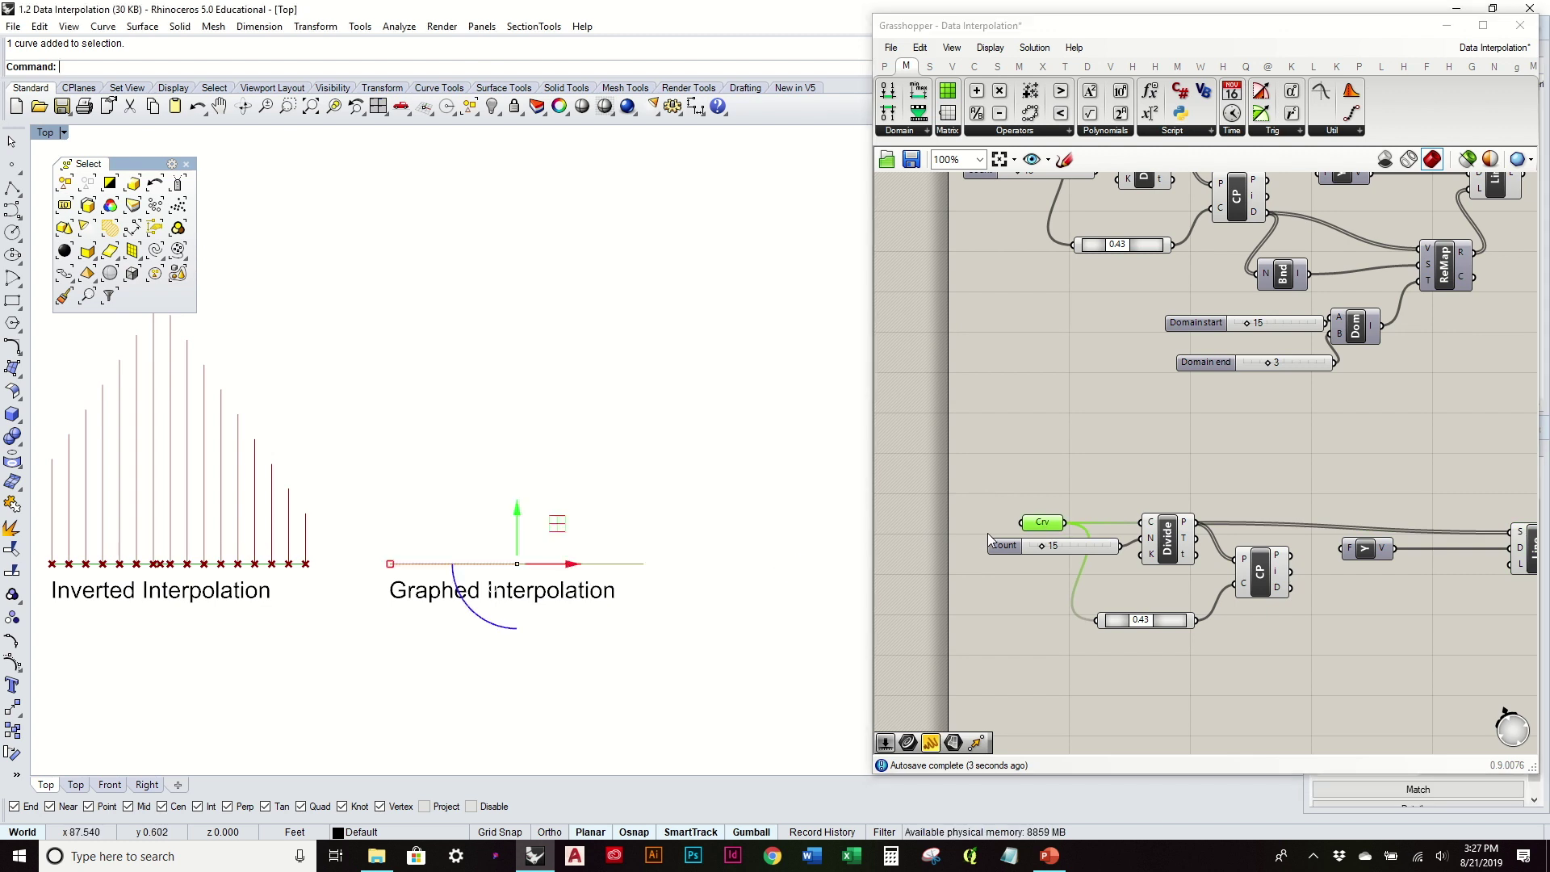
right_click(1043, 524)
left_click(1154, 691)
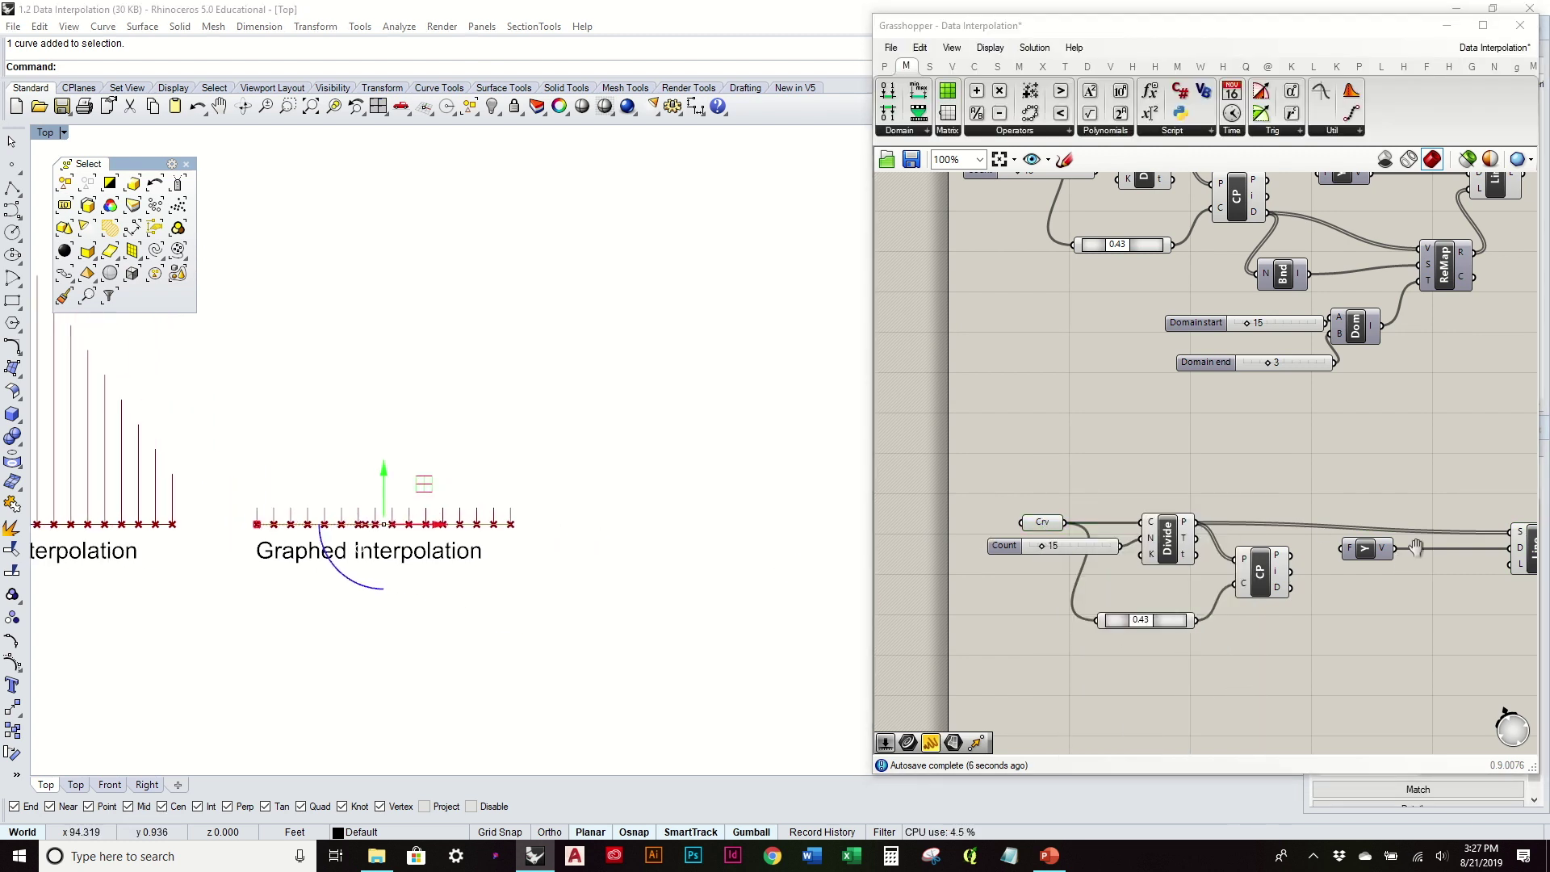
right_click_drag(1485, 548, 1195, 541)
right_click_drag(1076, 551, 1241, 532)
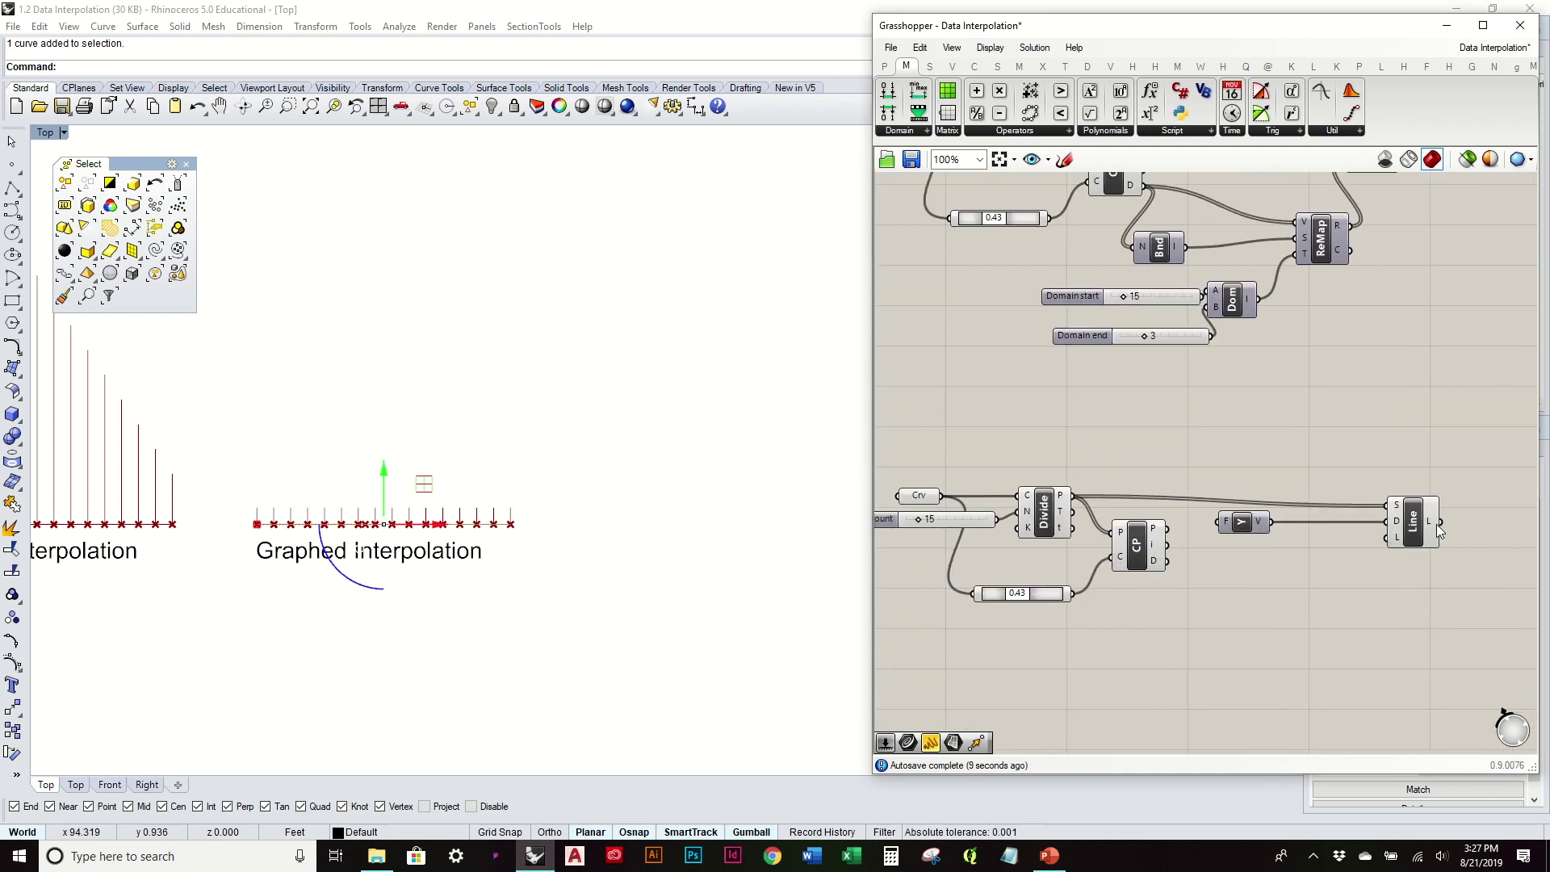
left_click_drag(1426, 533, 1356, 518)
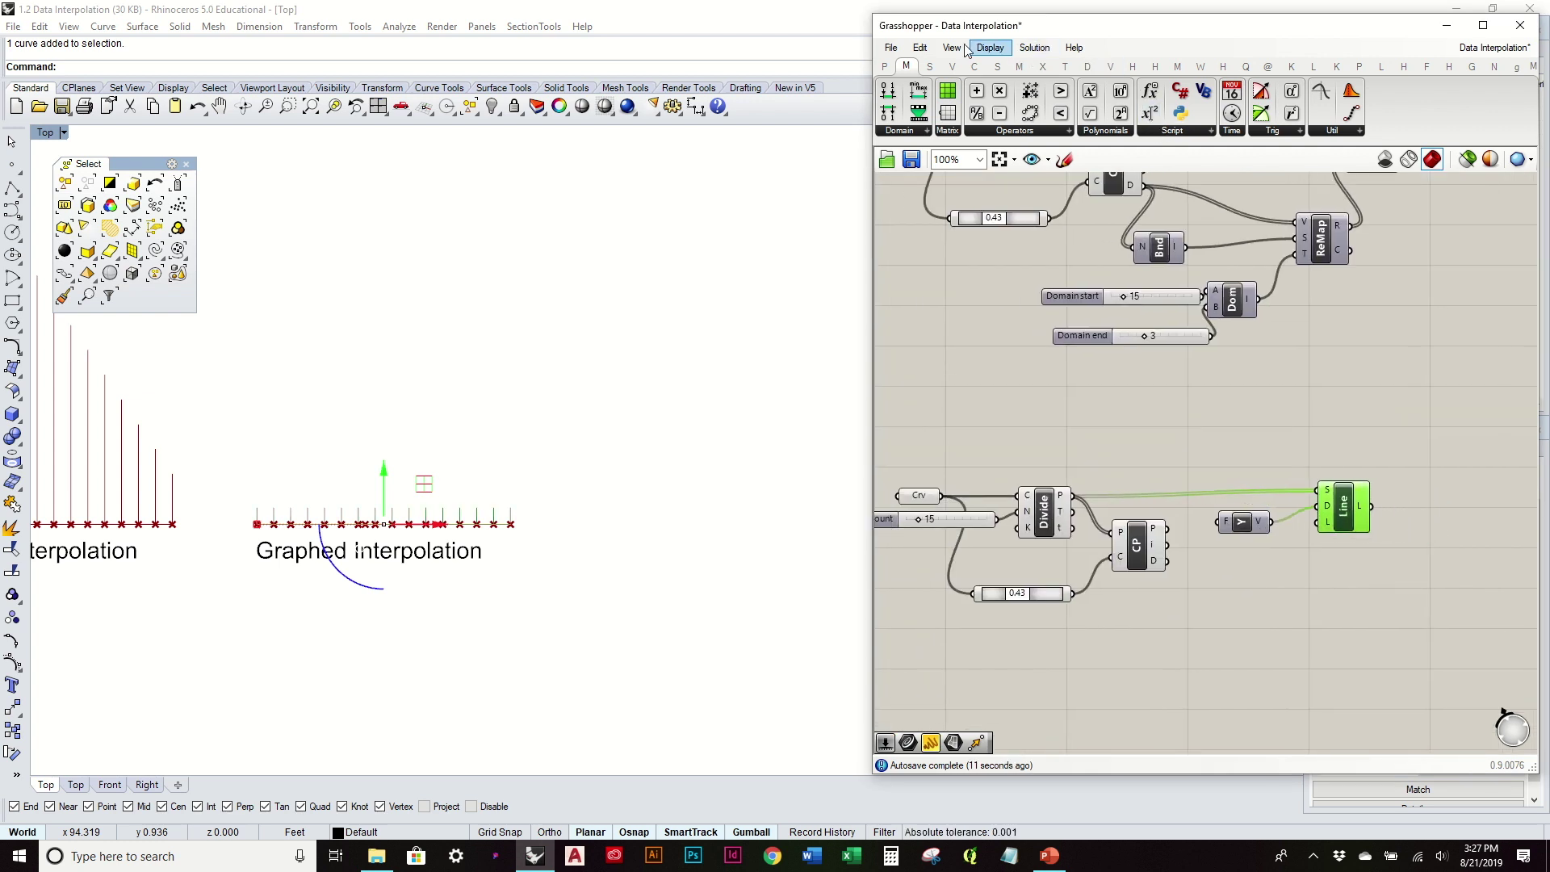
Add a Graph Mapper from Params > Input below the Line node and set it to Bezier
left_click(884, 66)
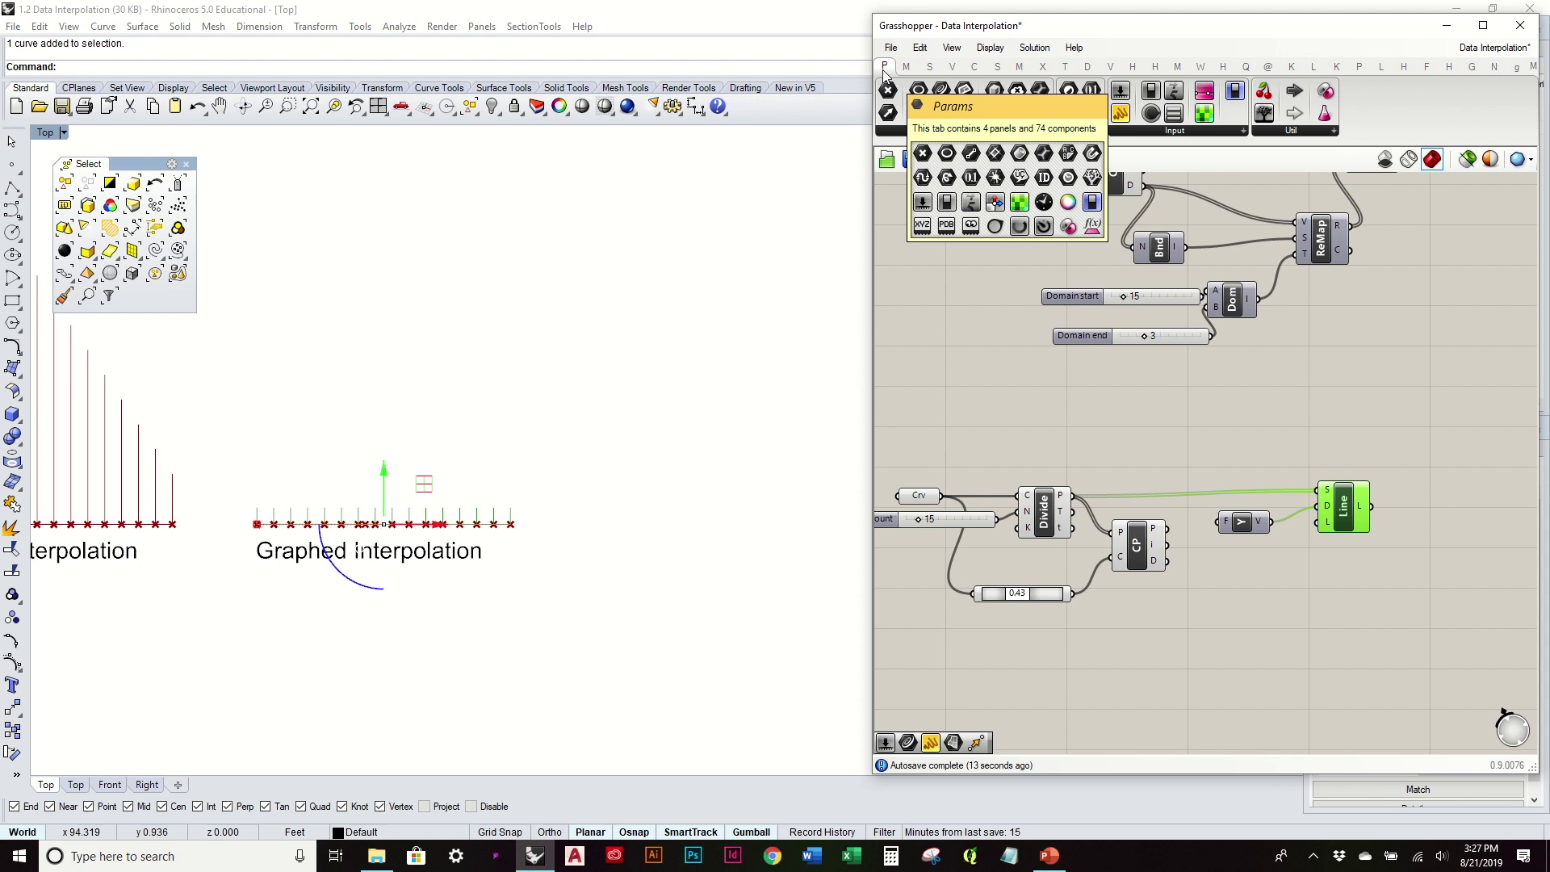
left_click(1196, 132)
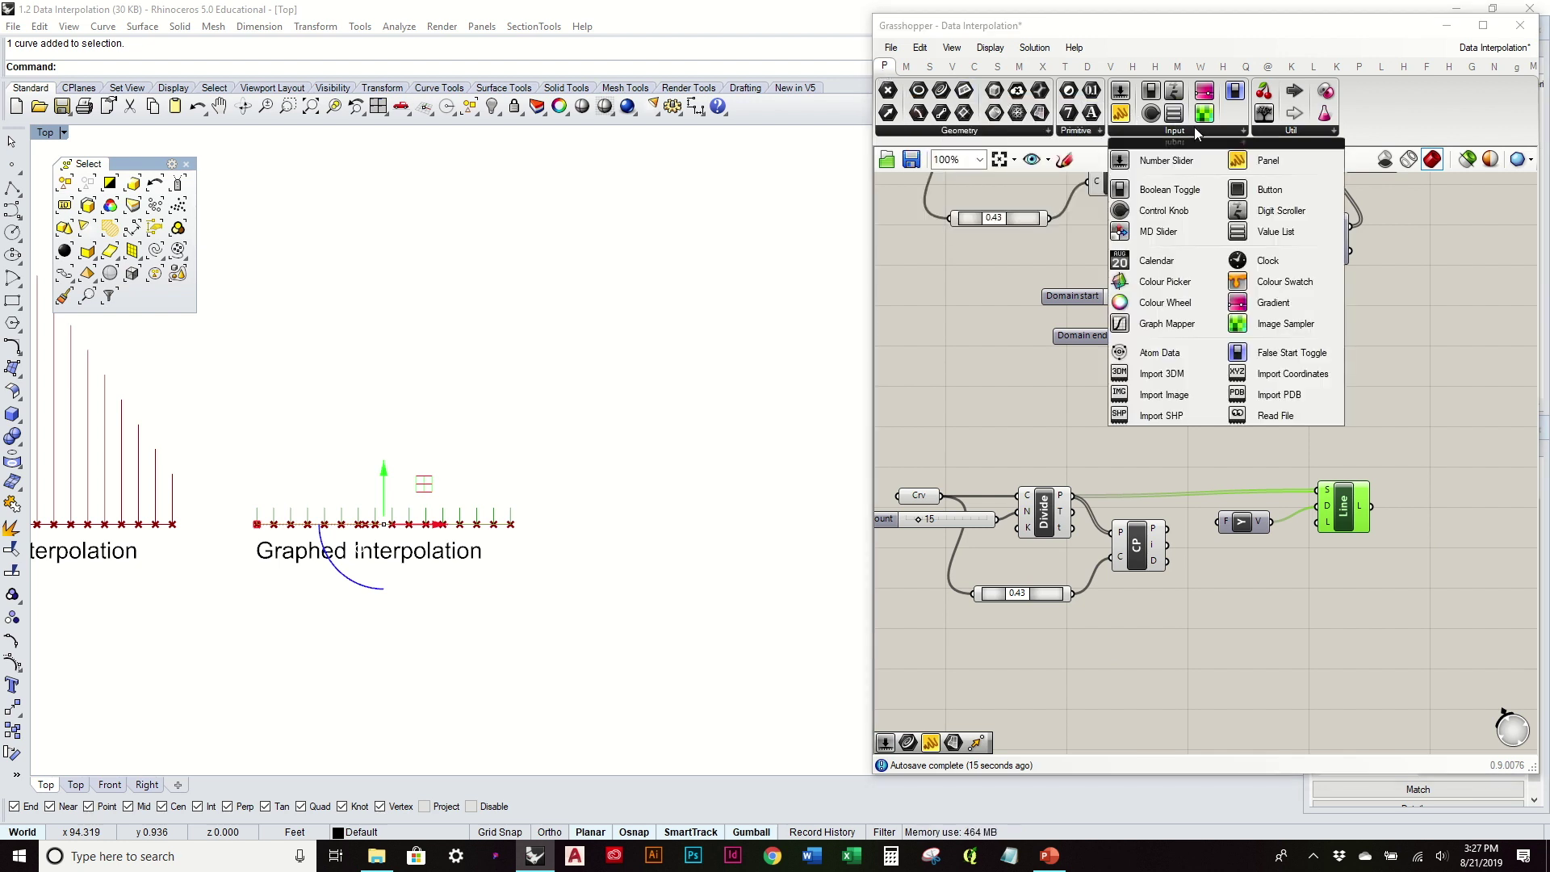
left_click_drag(1201, 323, 1196, 440)
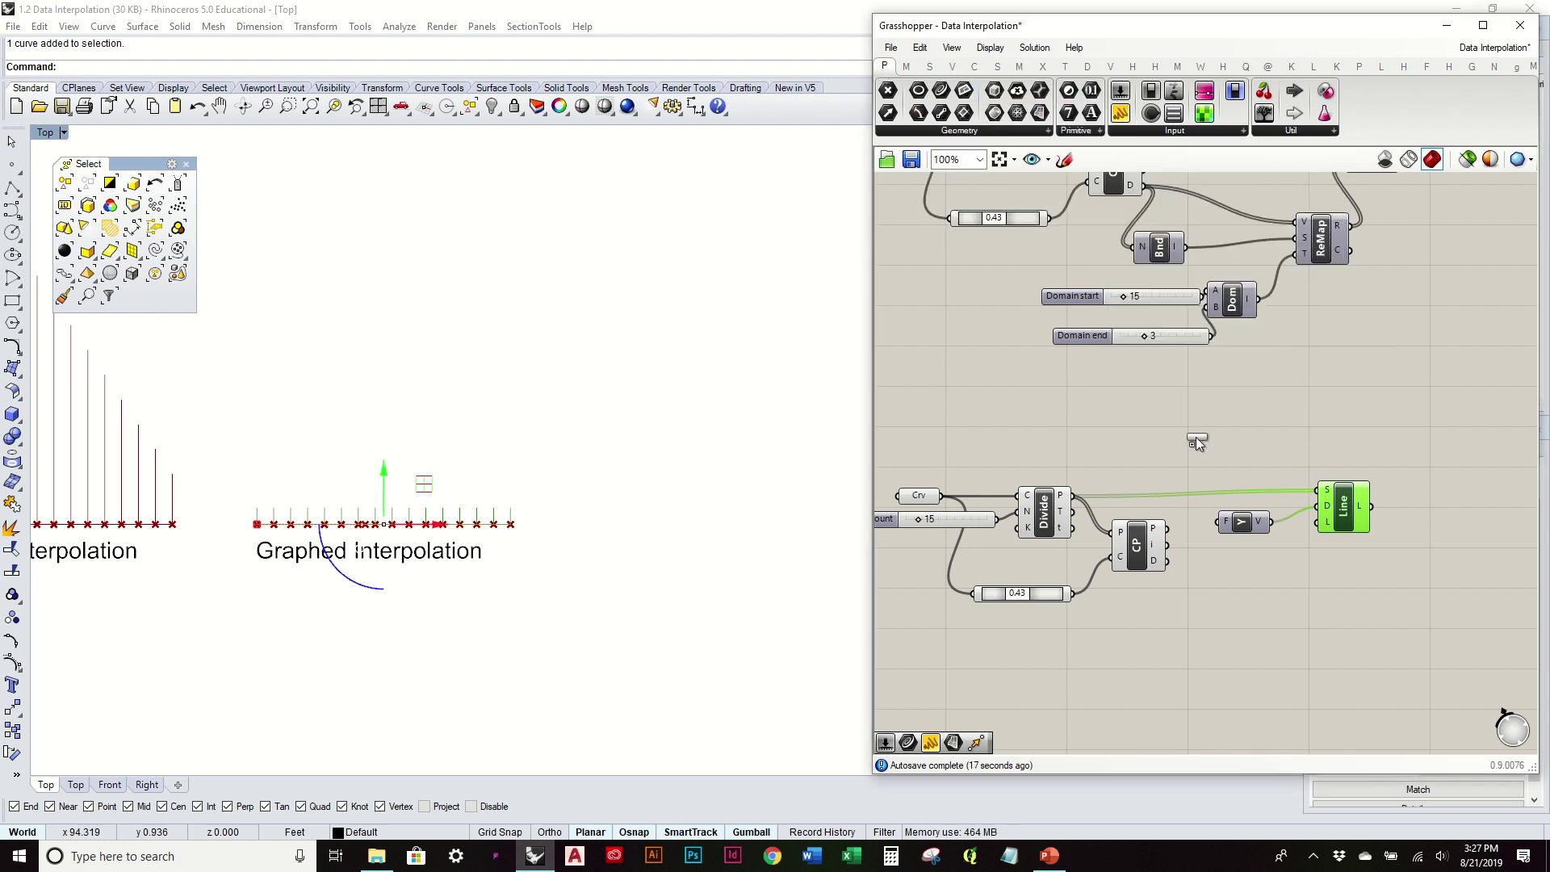
left_click_drag(1267, 646, 1267, 646)
scroll(1185, 506, "up", 4)
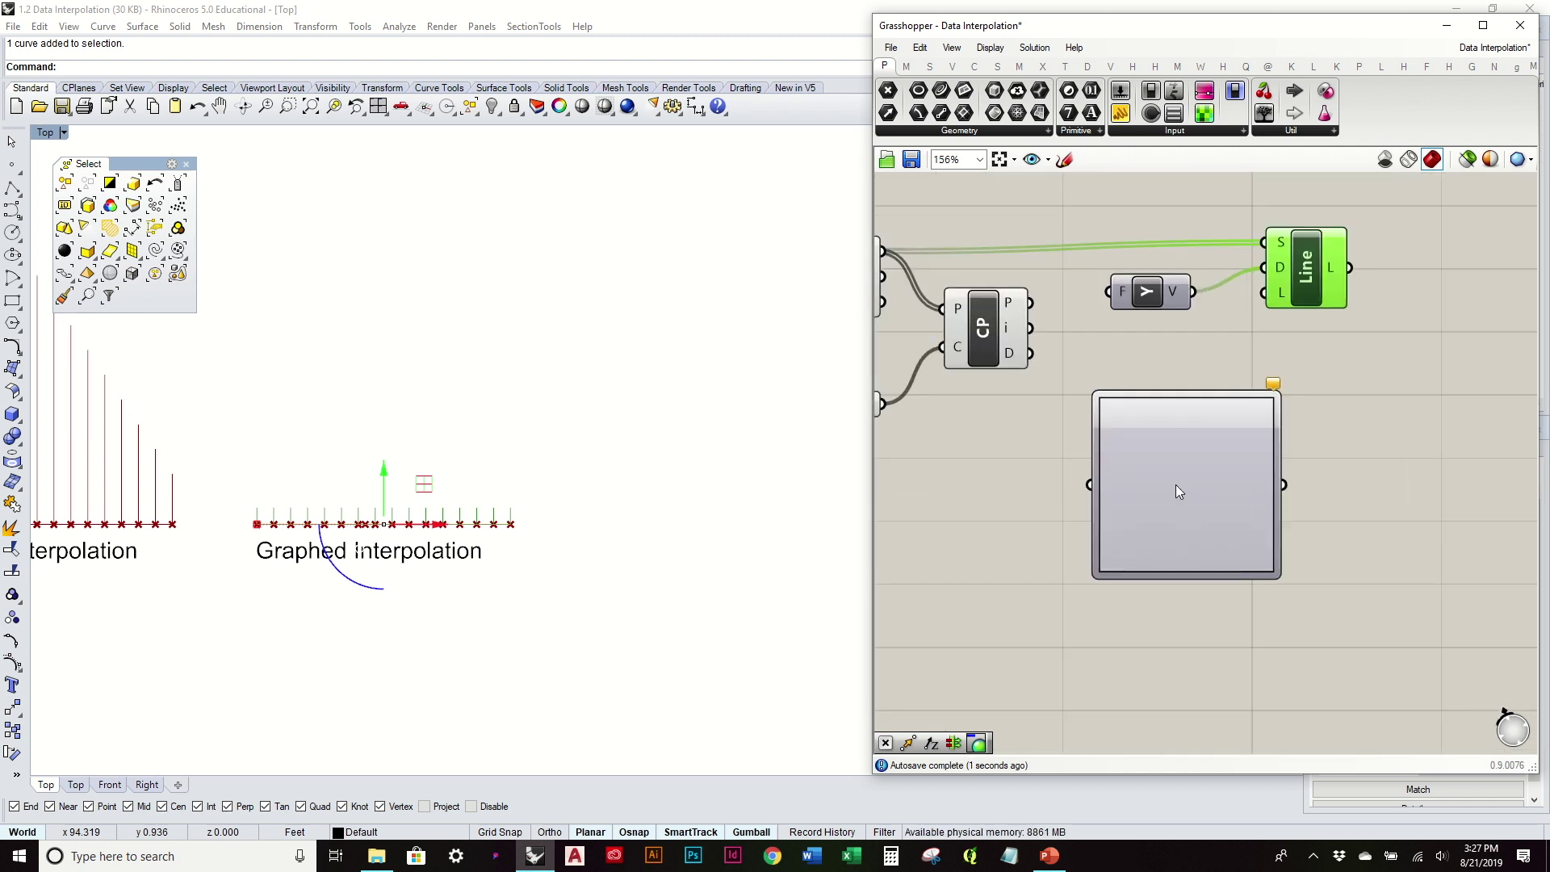
right_click(1178, 489)
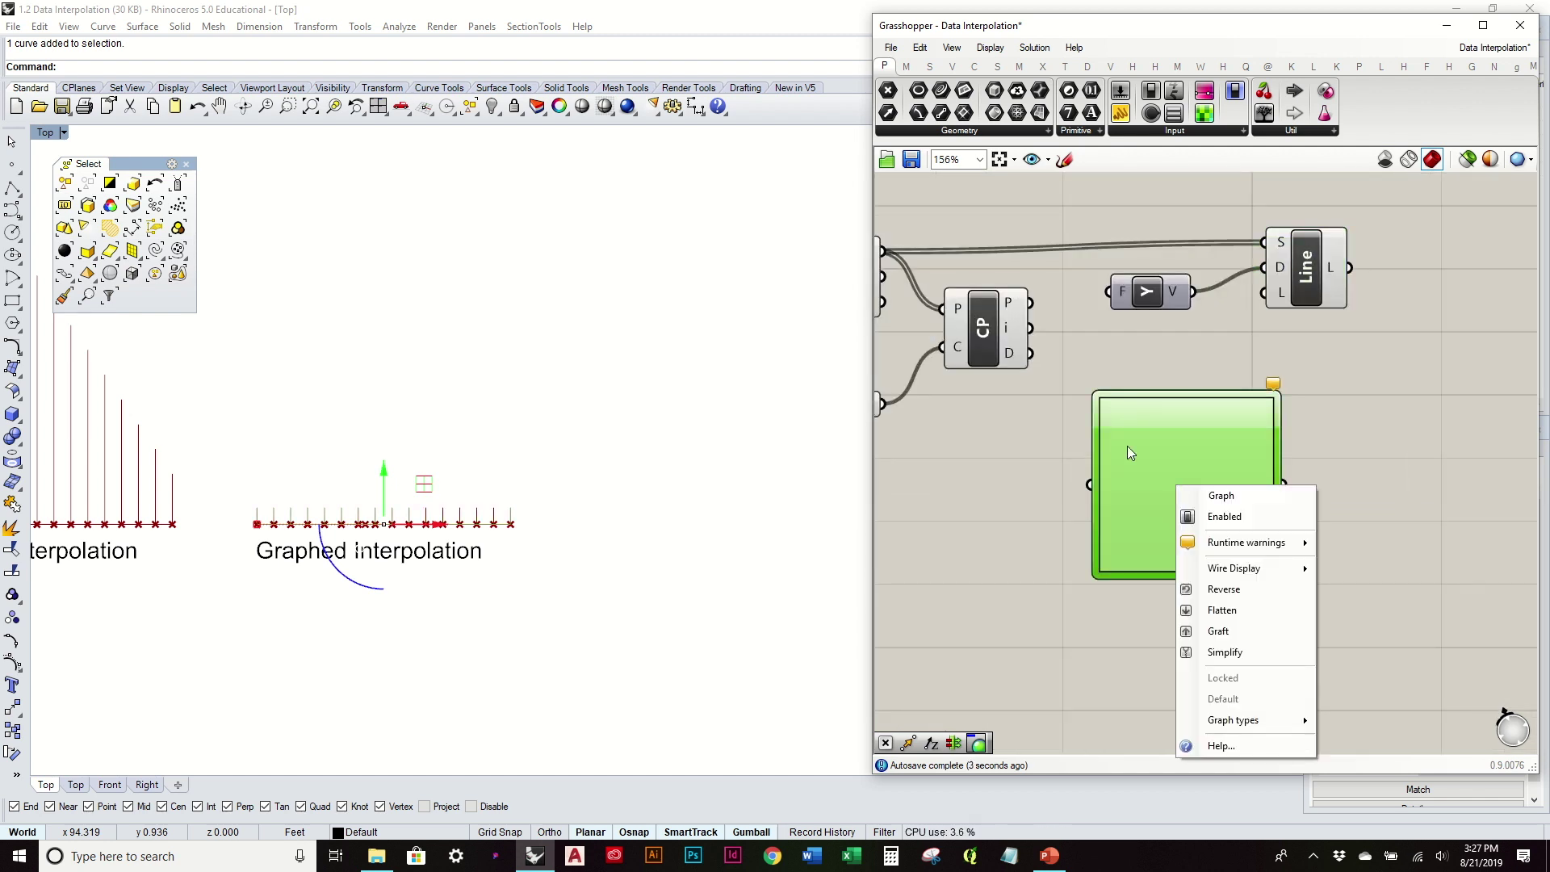
mouse_move(1260, 719)
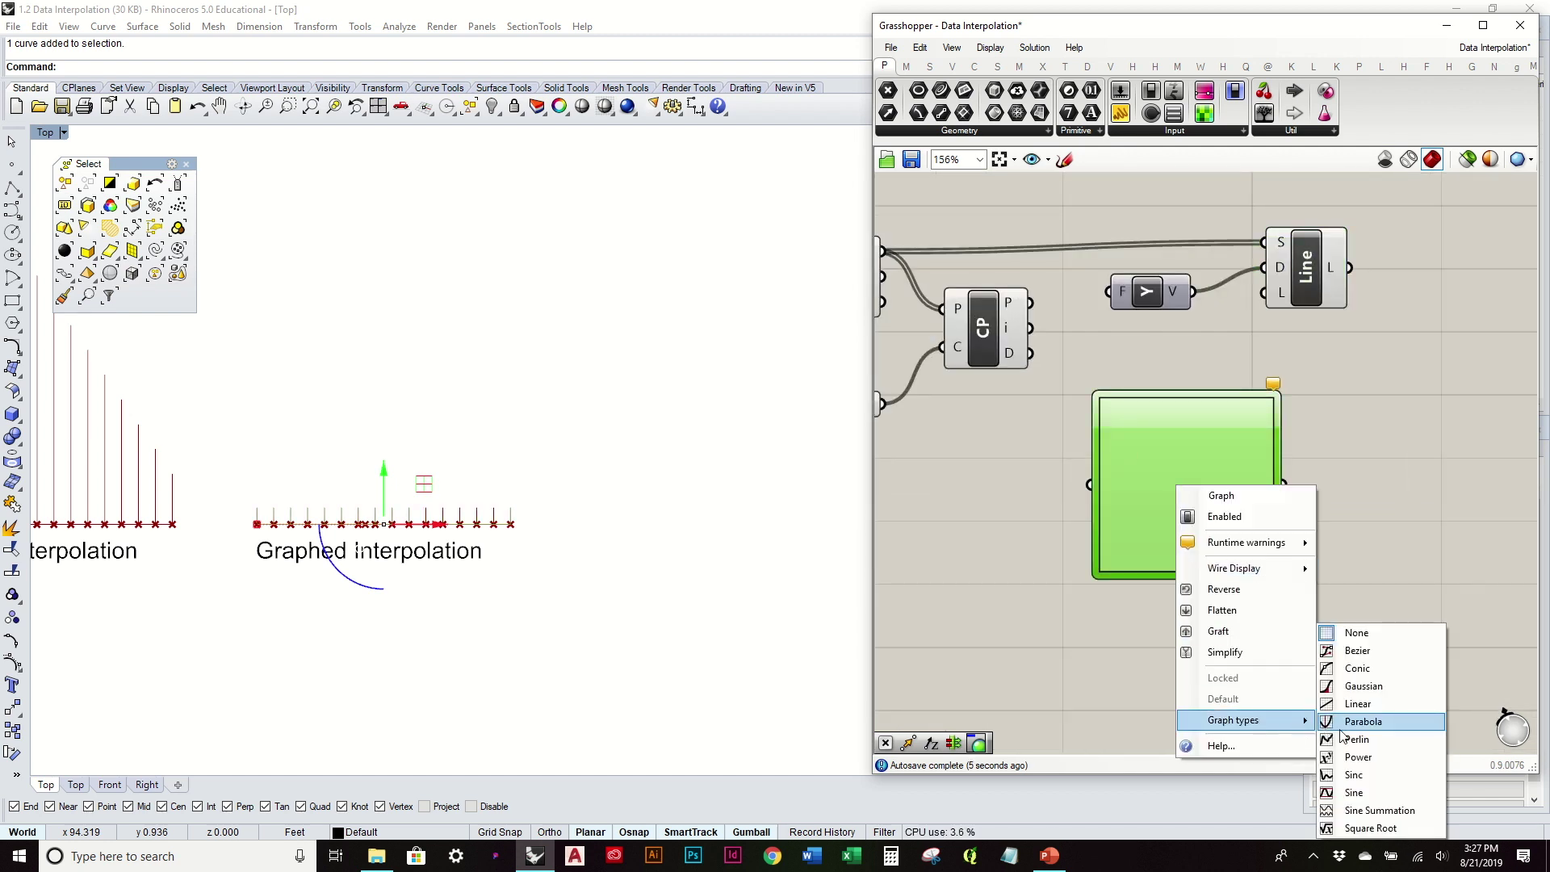
left_click(1397, 651)
Move the Graph Mapper into place and open its Graph Editor
right_click_drag(1229, 482, 1348, 526)
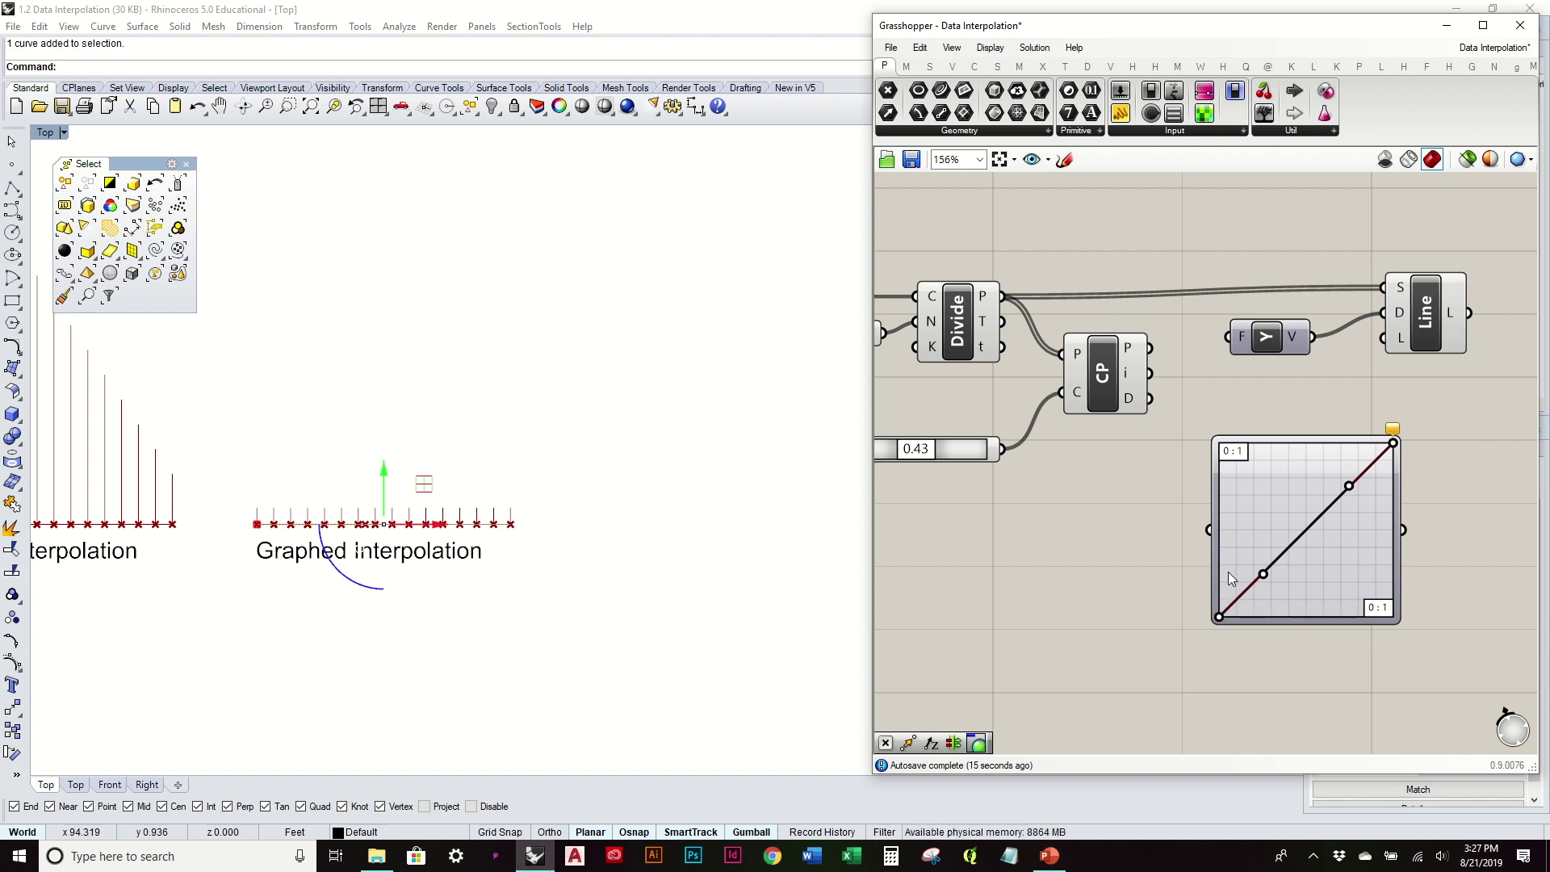
right_click_drag(1152, 428, 1048, 443)
left_click_drag(1180, 504, 1261, 490)
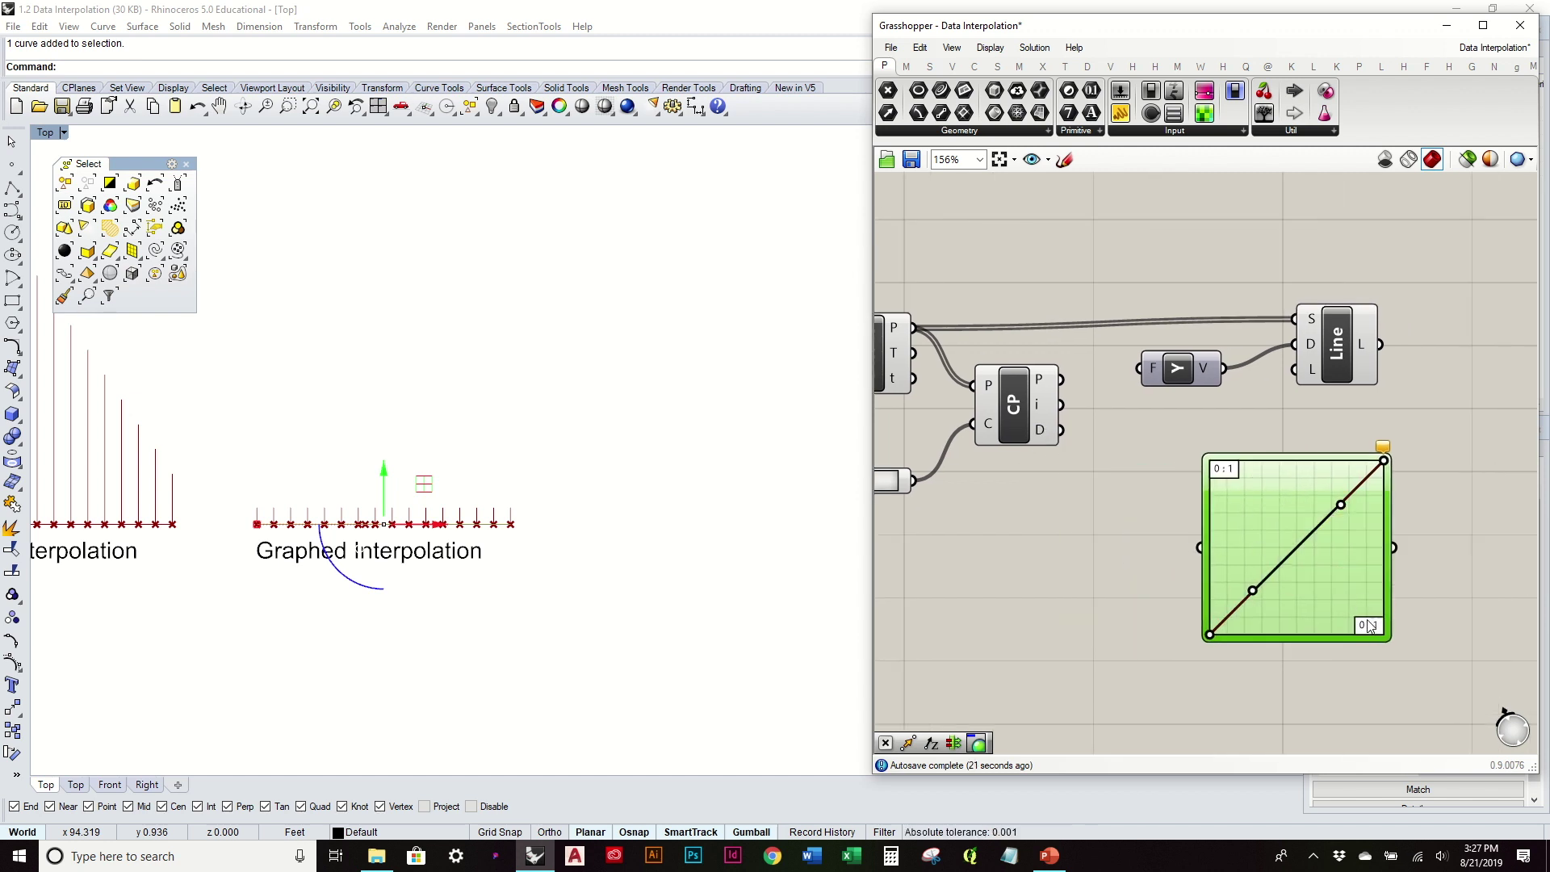
double_click(1257, 501)
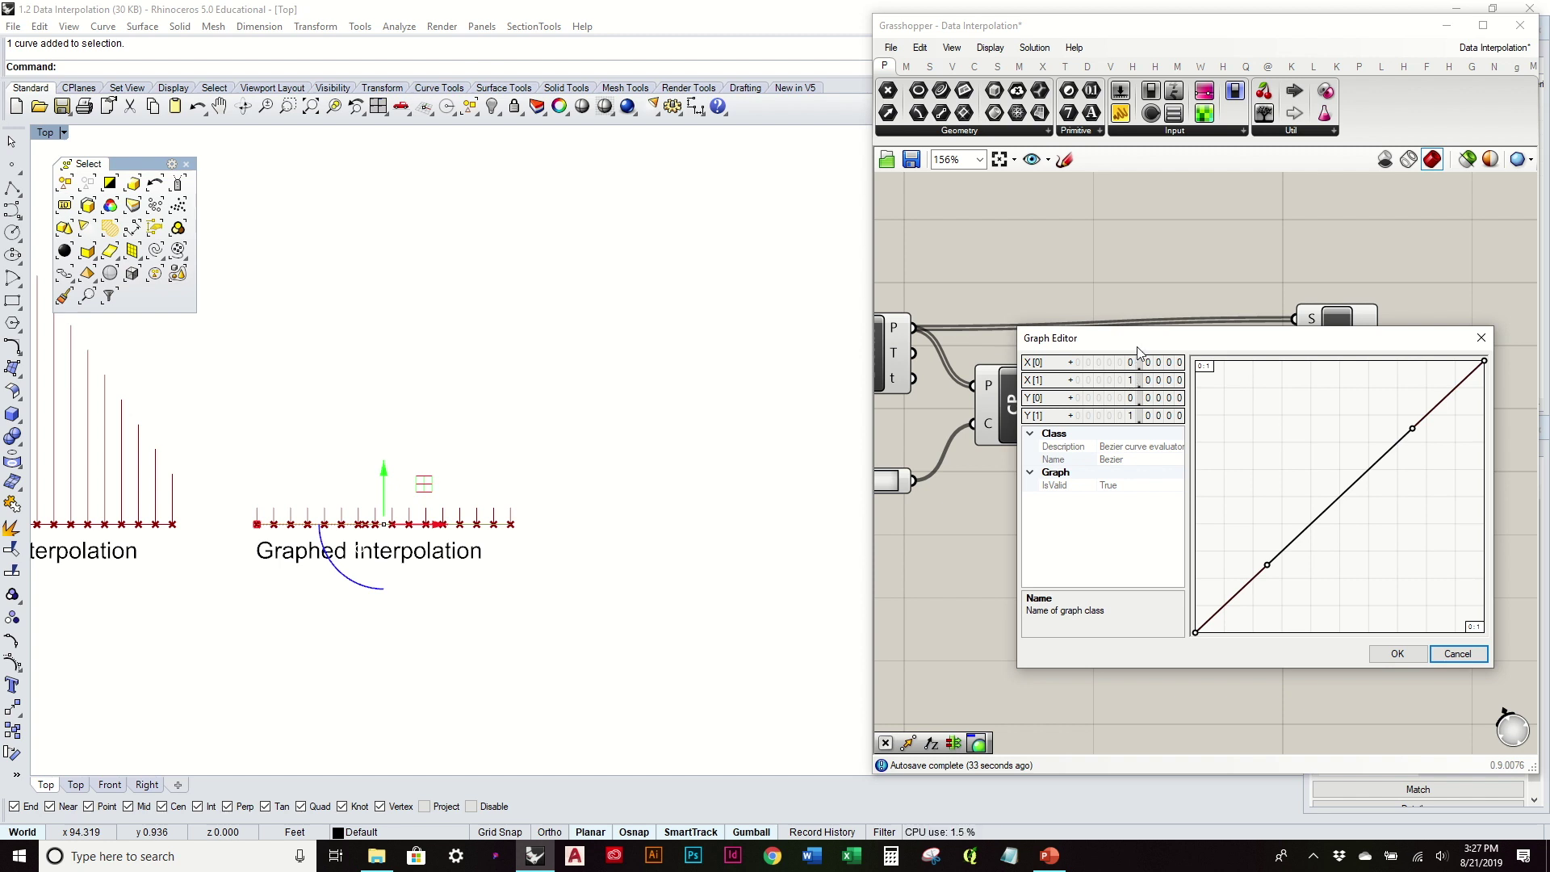
left_click_drag(1140, 339, 1296, 351)
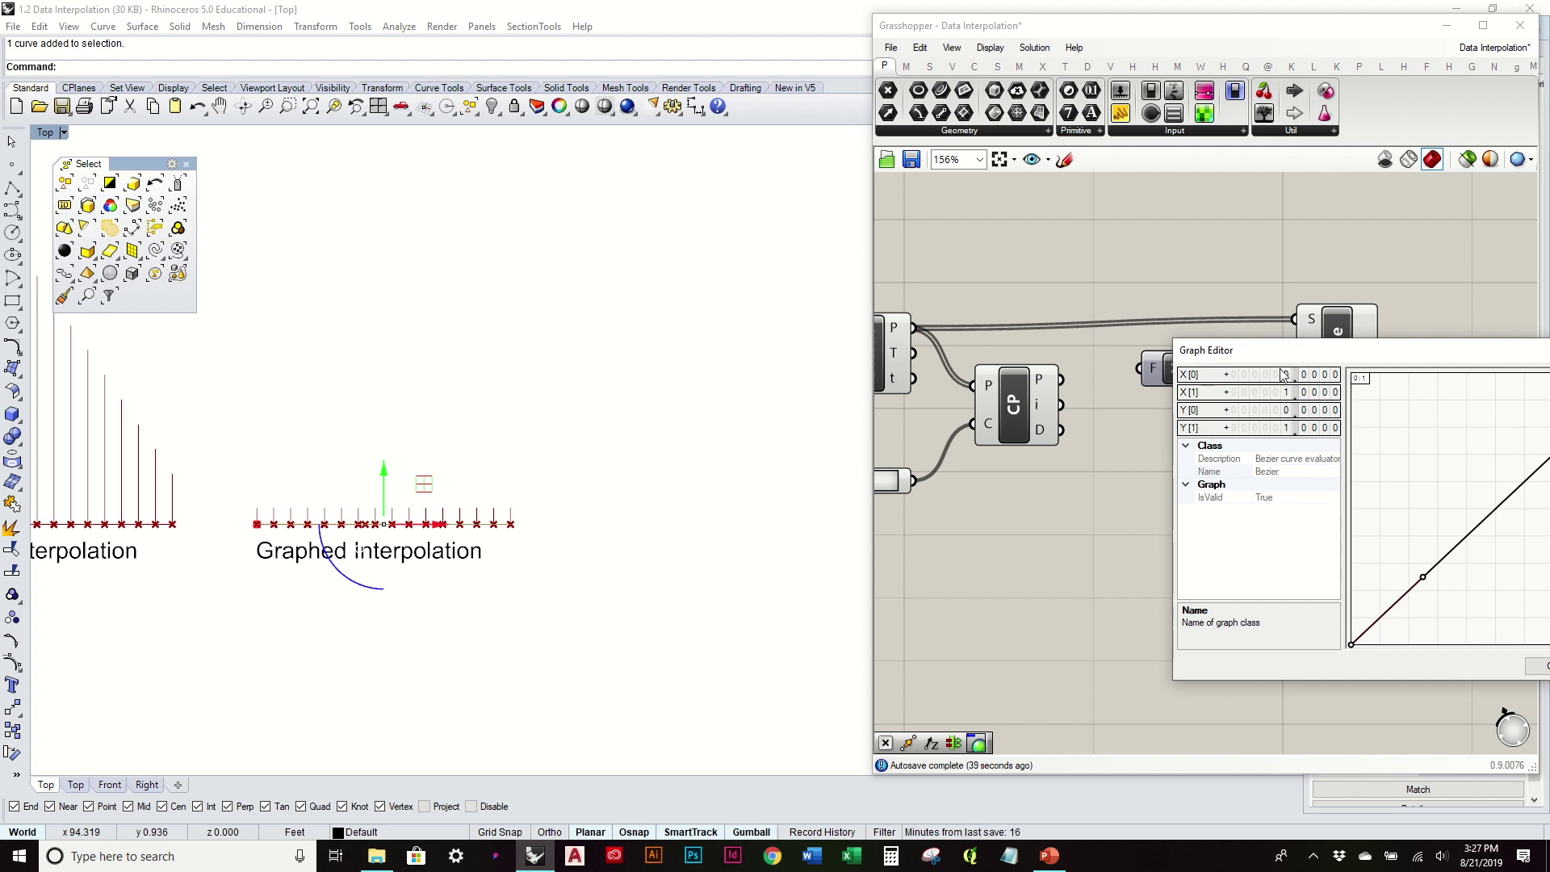
left_click_drag(1294, 353, 1120, 340)
left_click(1440, 652)
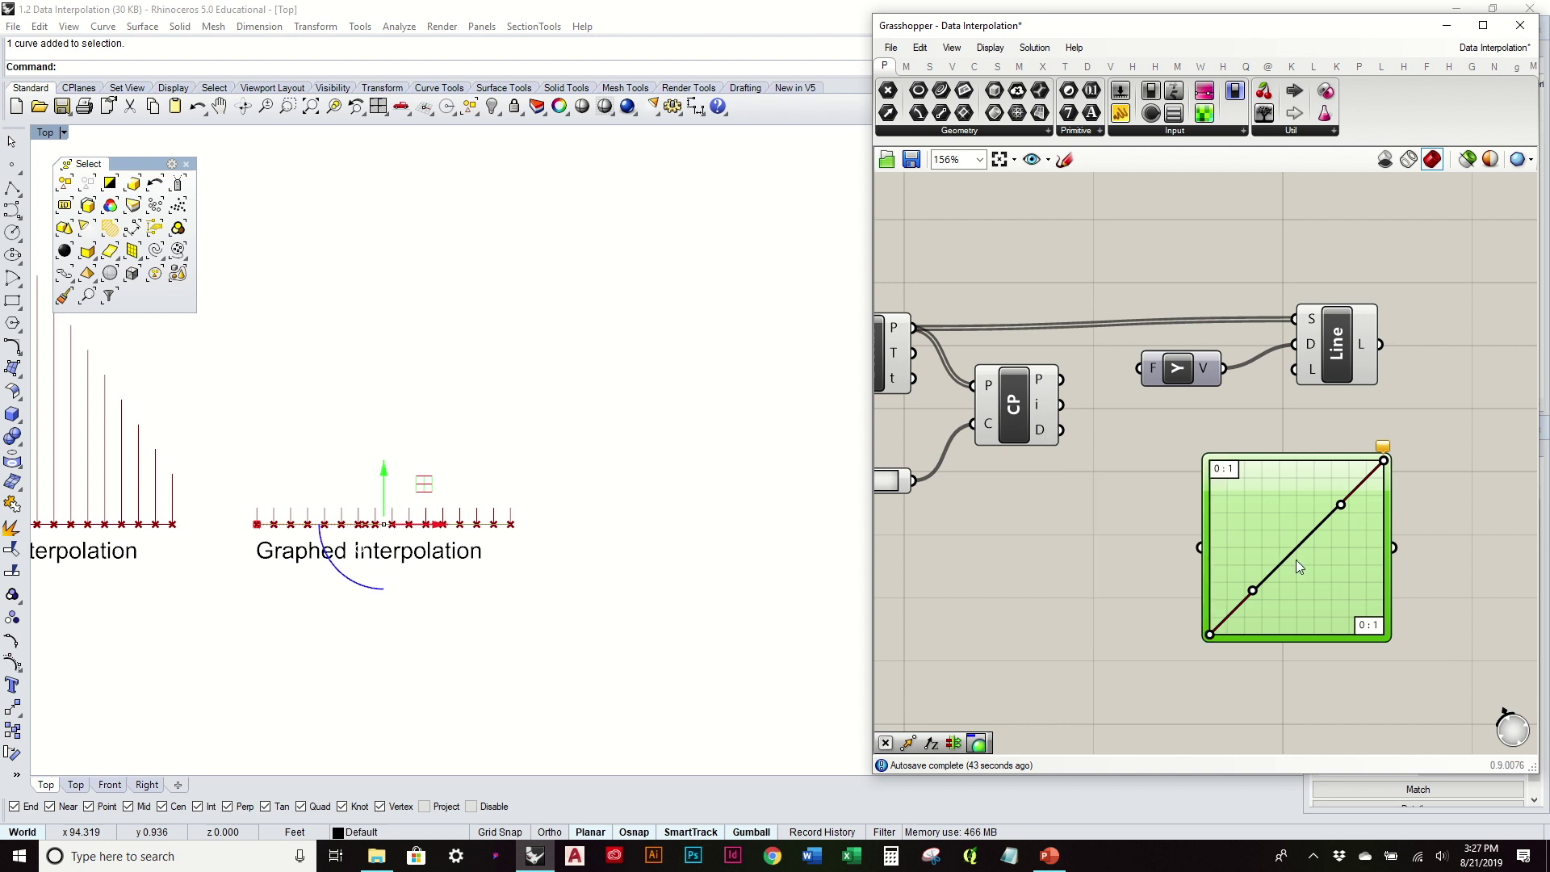
right_click_drag(1083, 483, 1056, 452)
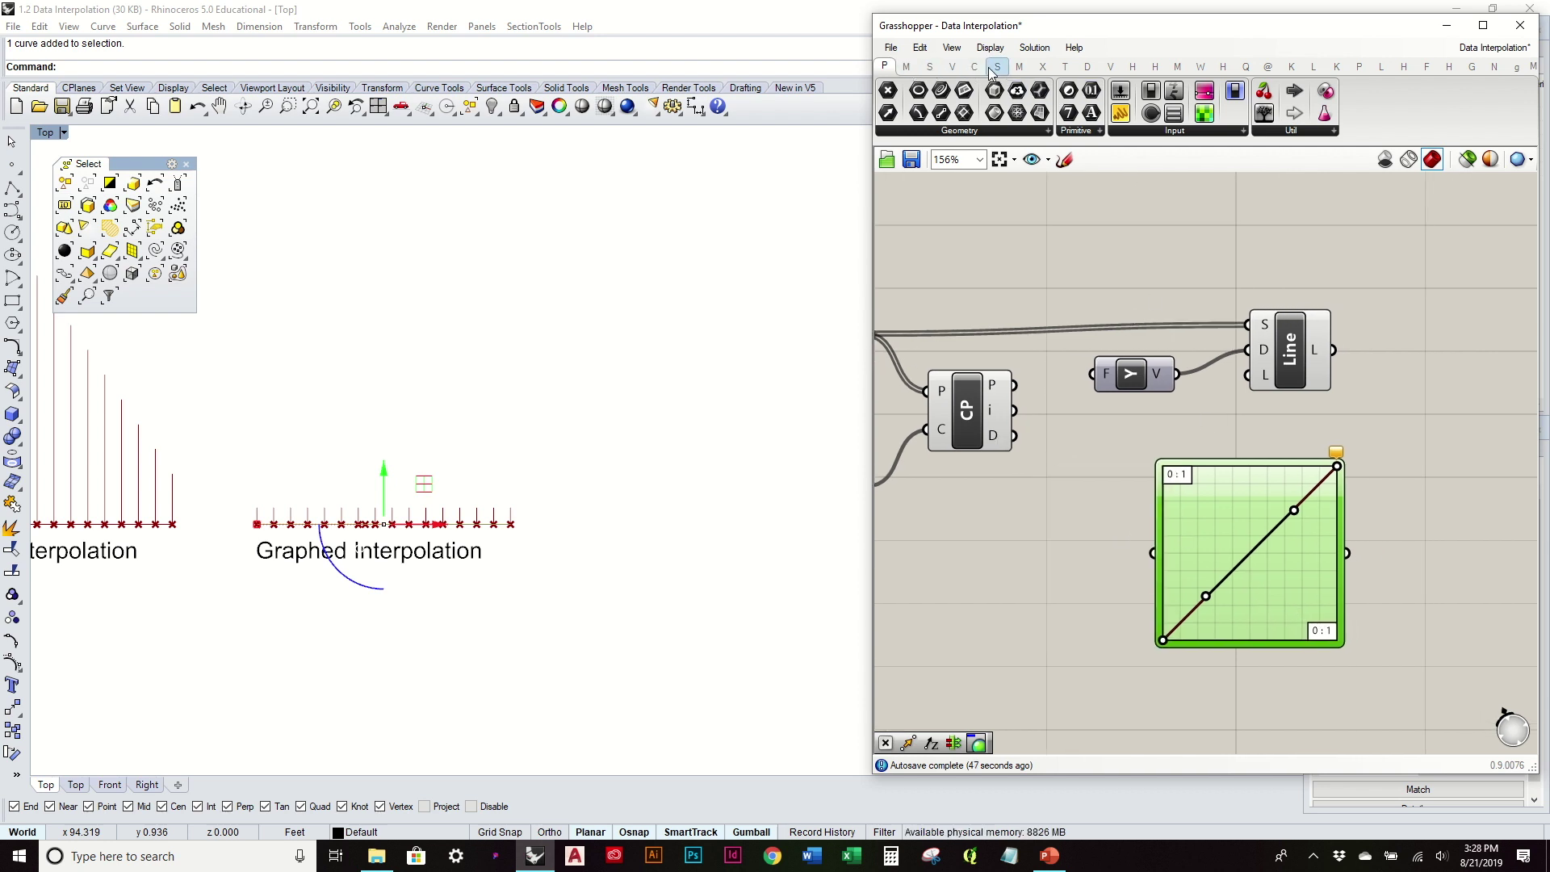
Add a ReMap and a Bounds component, both fed by CP's D distances
left_click(908, 66)
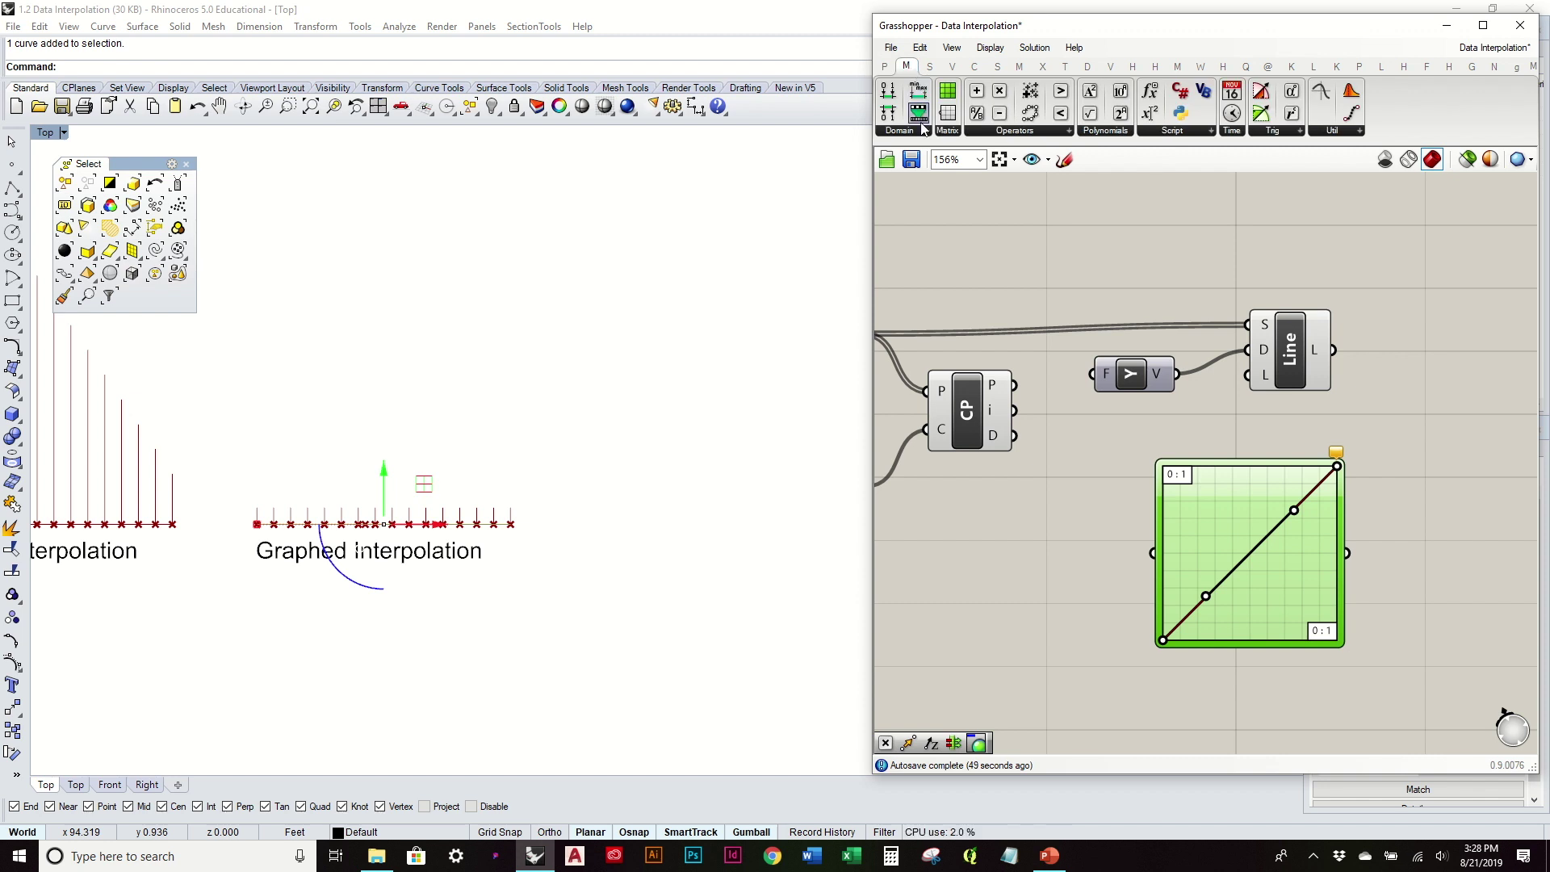
left_click_drag(918, 113, 1040, 510)
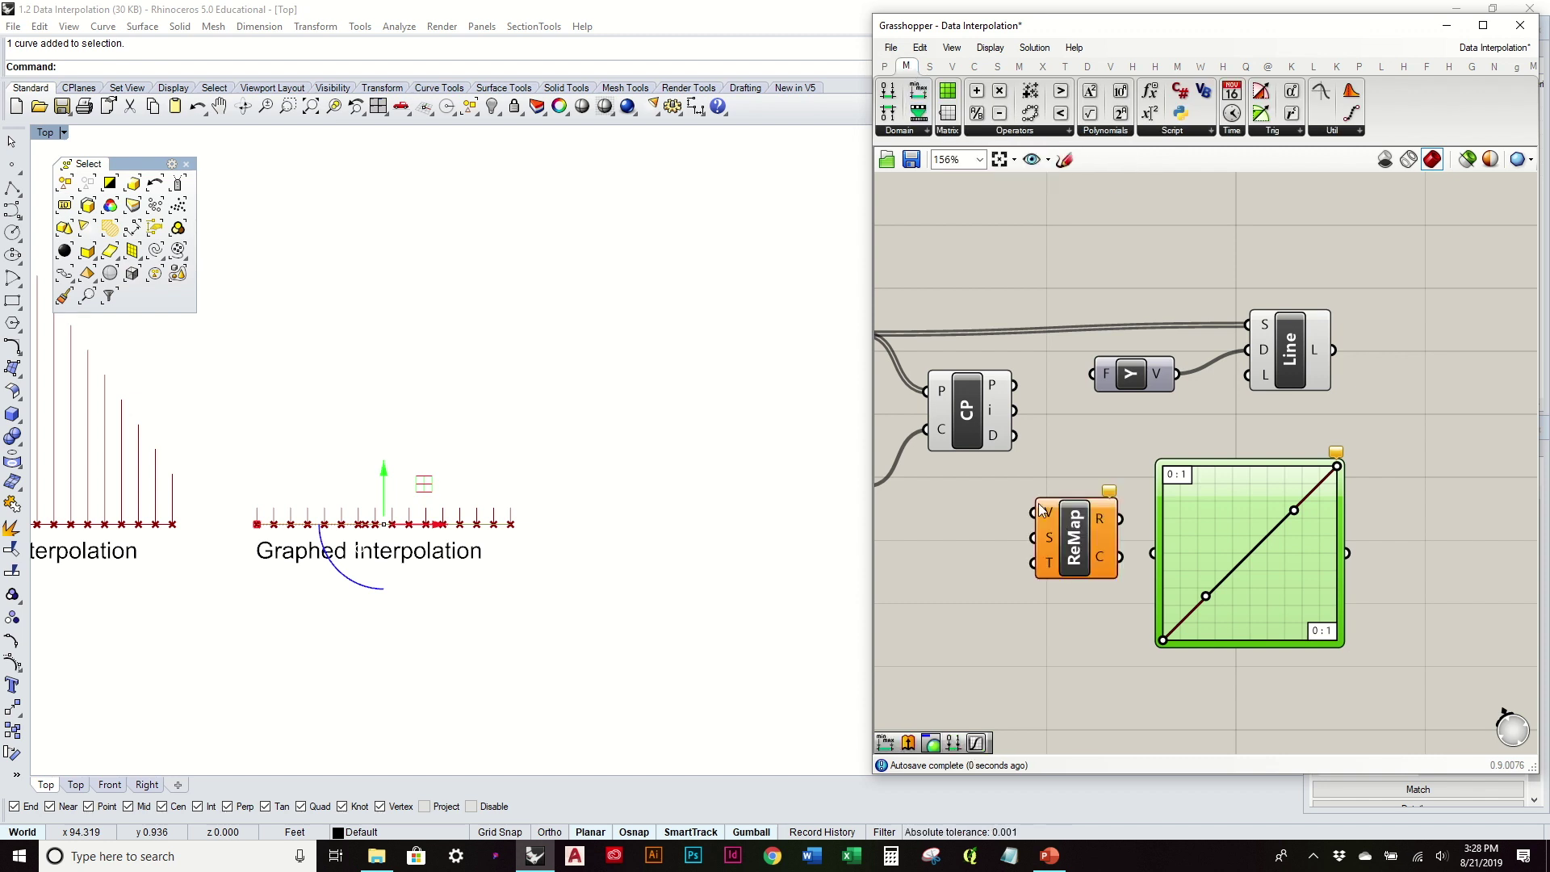
left_click_drag(1015, 436, 1037, 513)
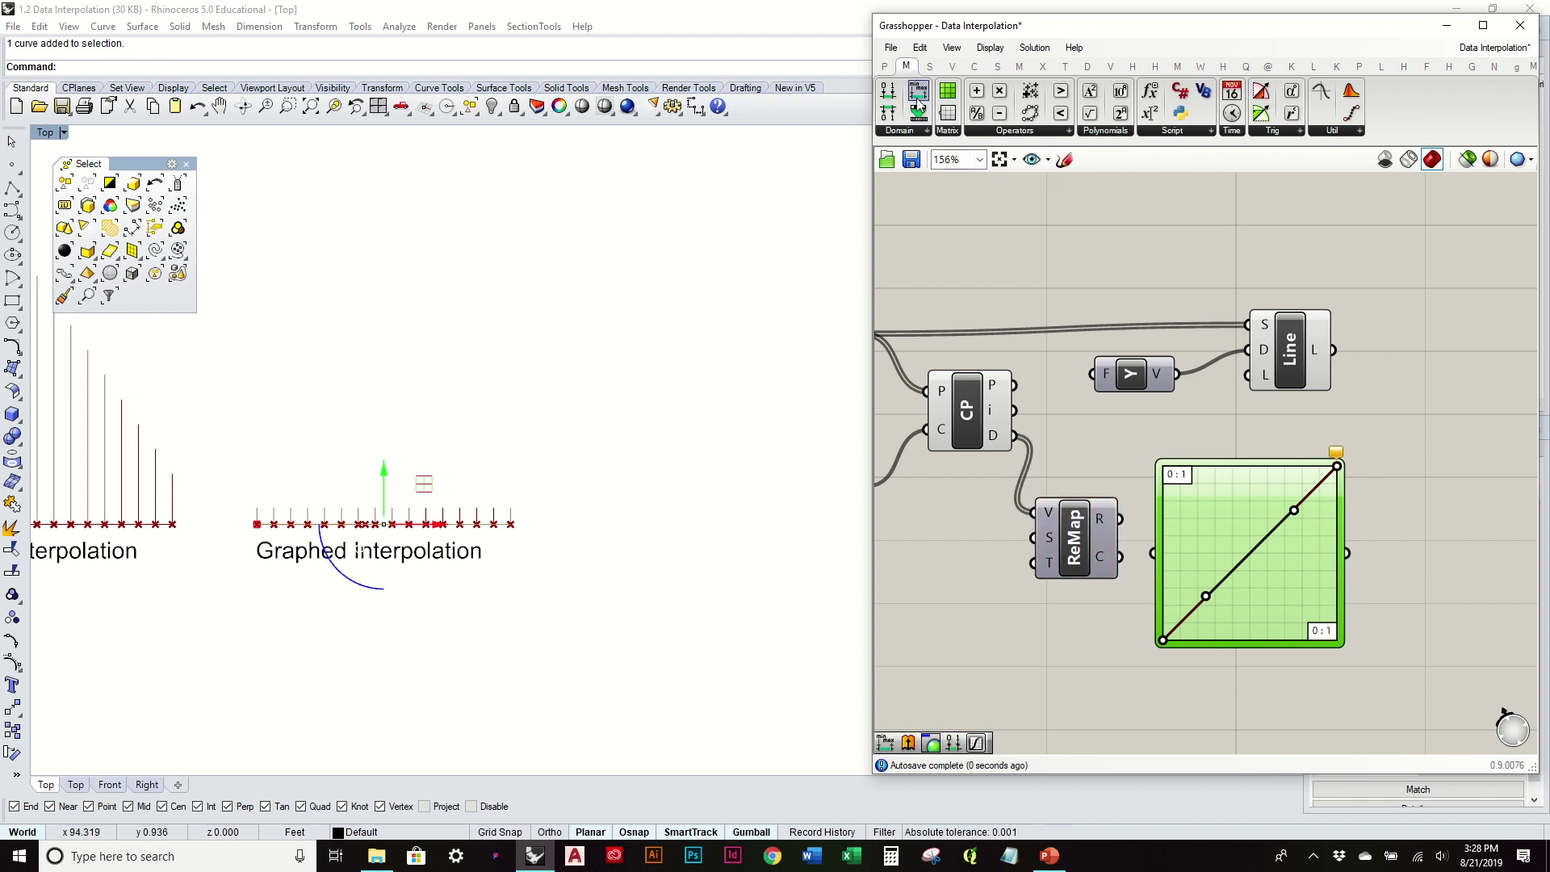
left_click_drag(908, 742, 973, 557)
left_click_drag(1014, 436, 945, 560)
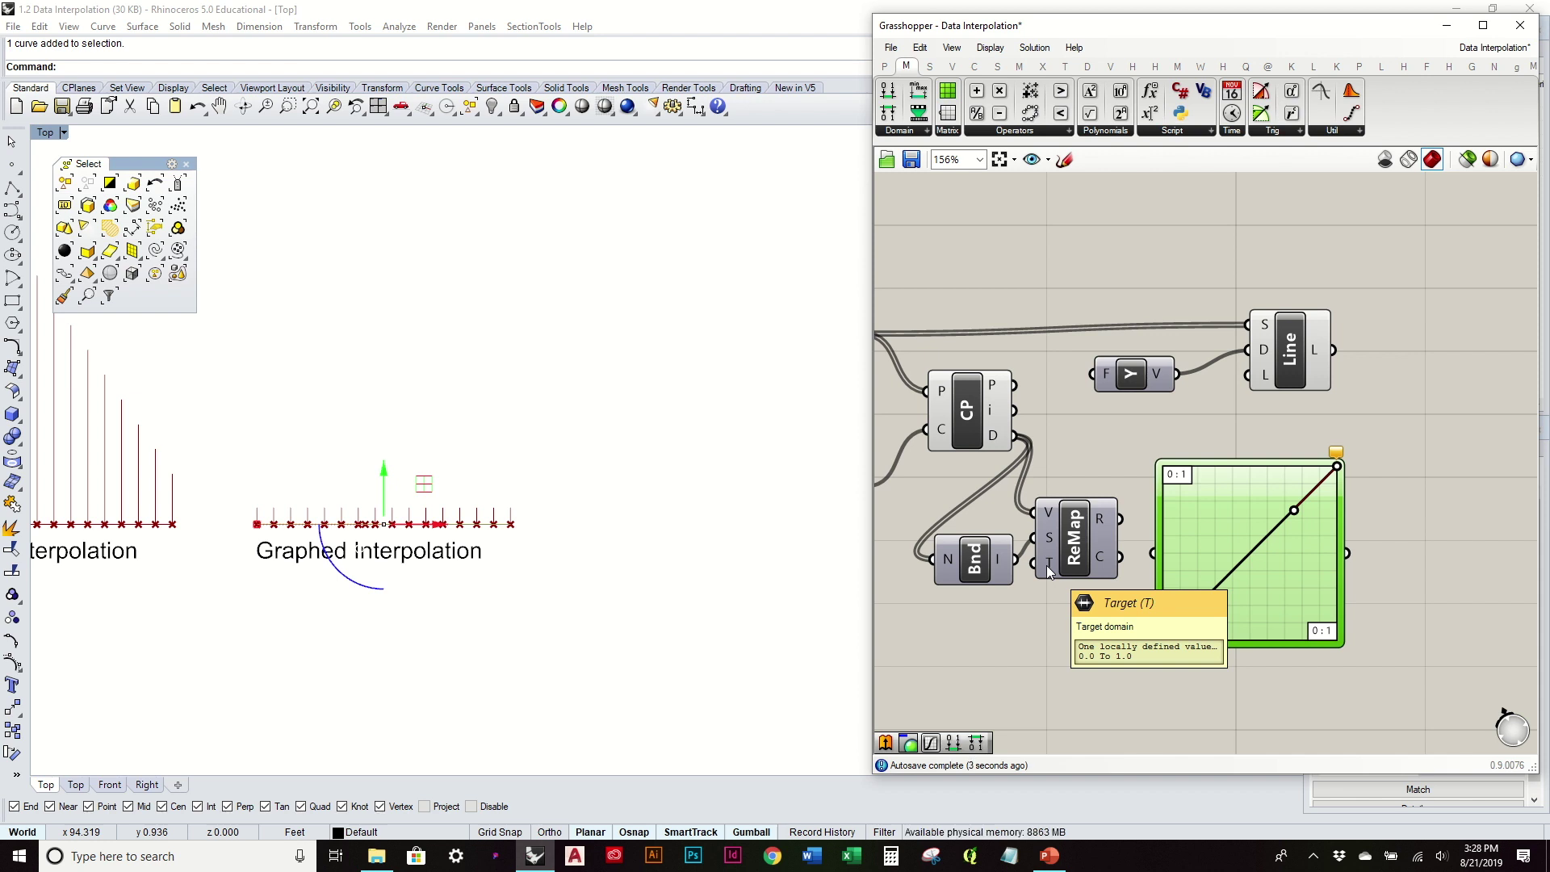
Wire ReMap's result into the Graph Mapper and arrange Bnd and ReMap neatly beside it
left_click_drag(1227, 515, 1351, 516)
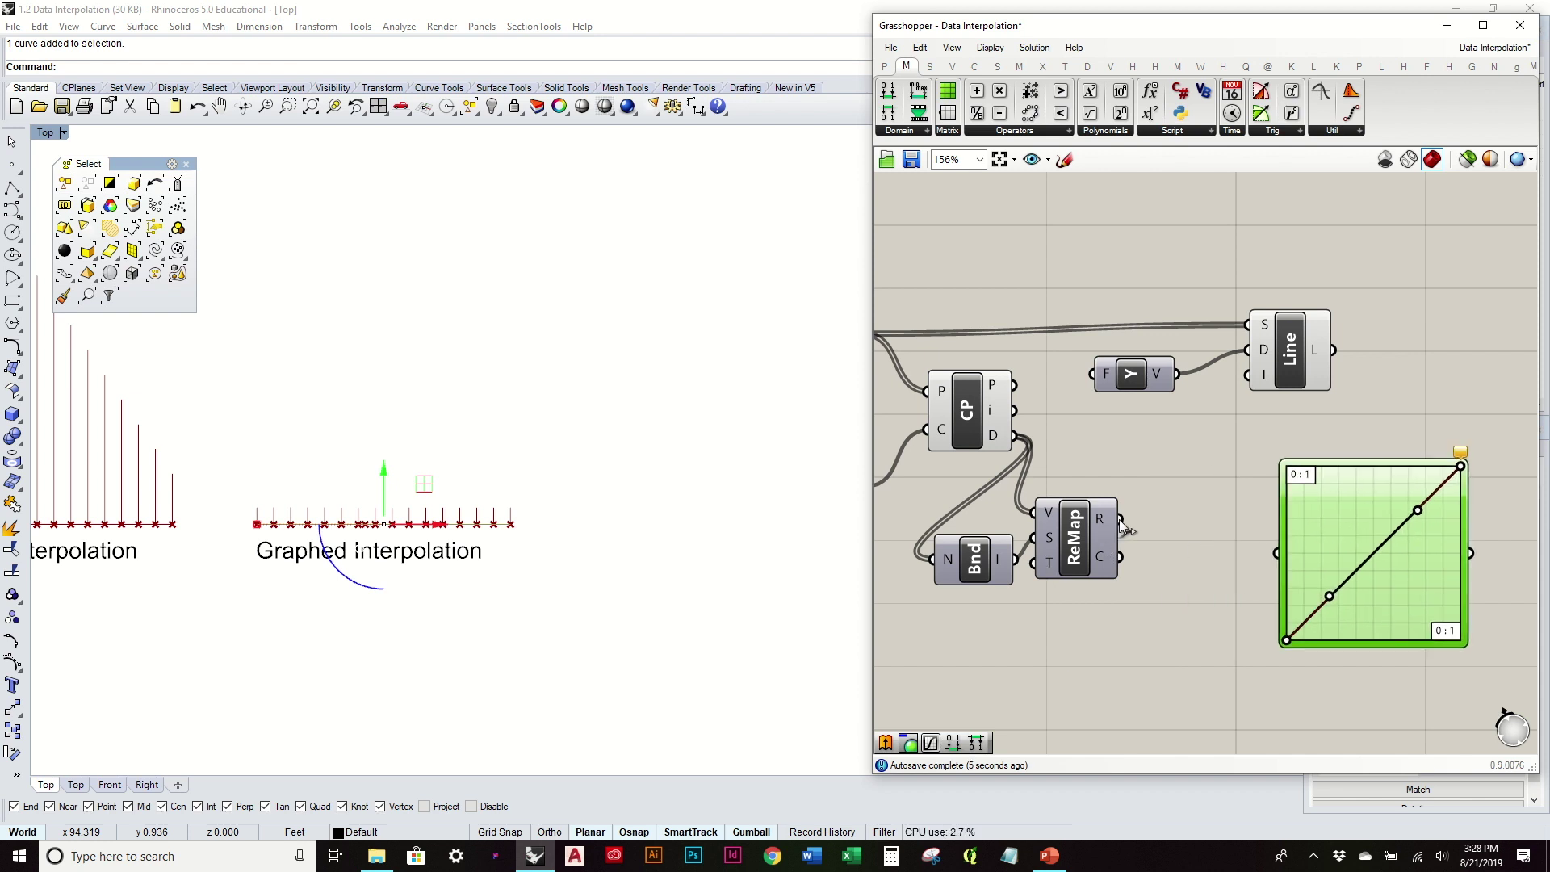
left_click_drag(1121, 518, 1277, 554)
left_click_drag(1084, 554, 1113, 557)
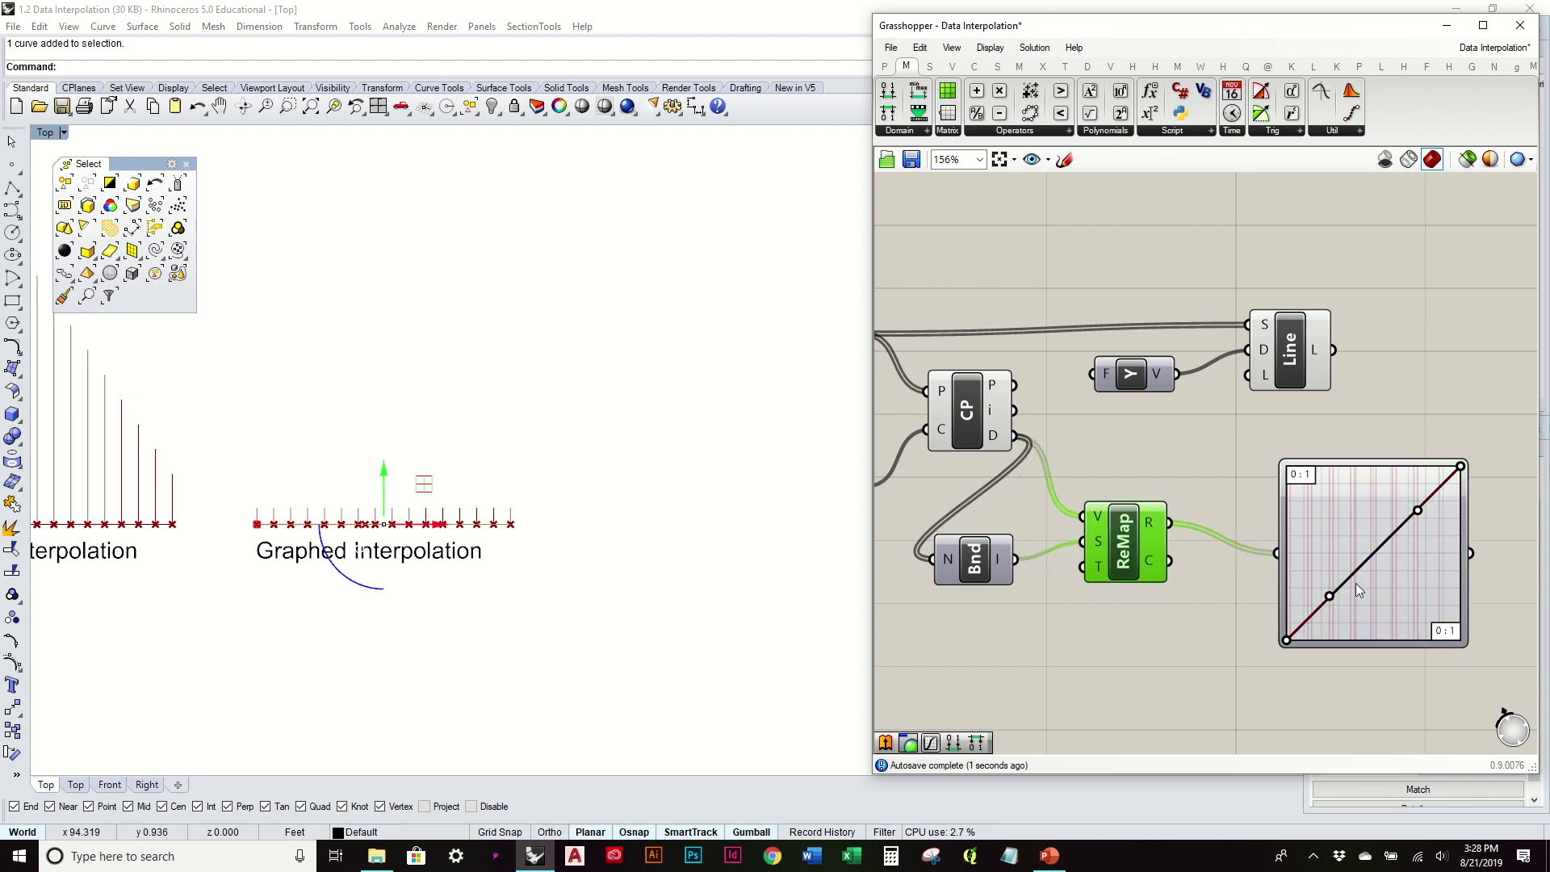
scroll(1355, 583, "up", 5)
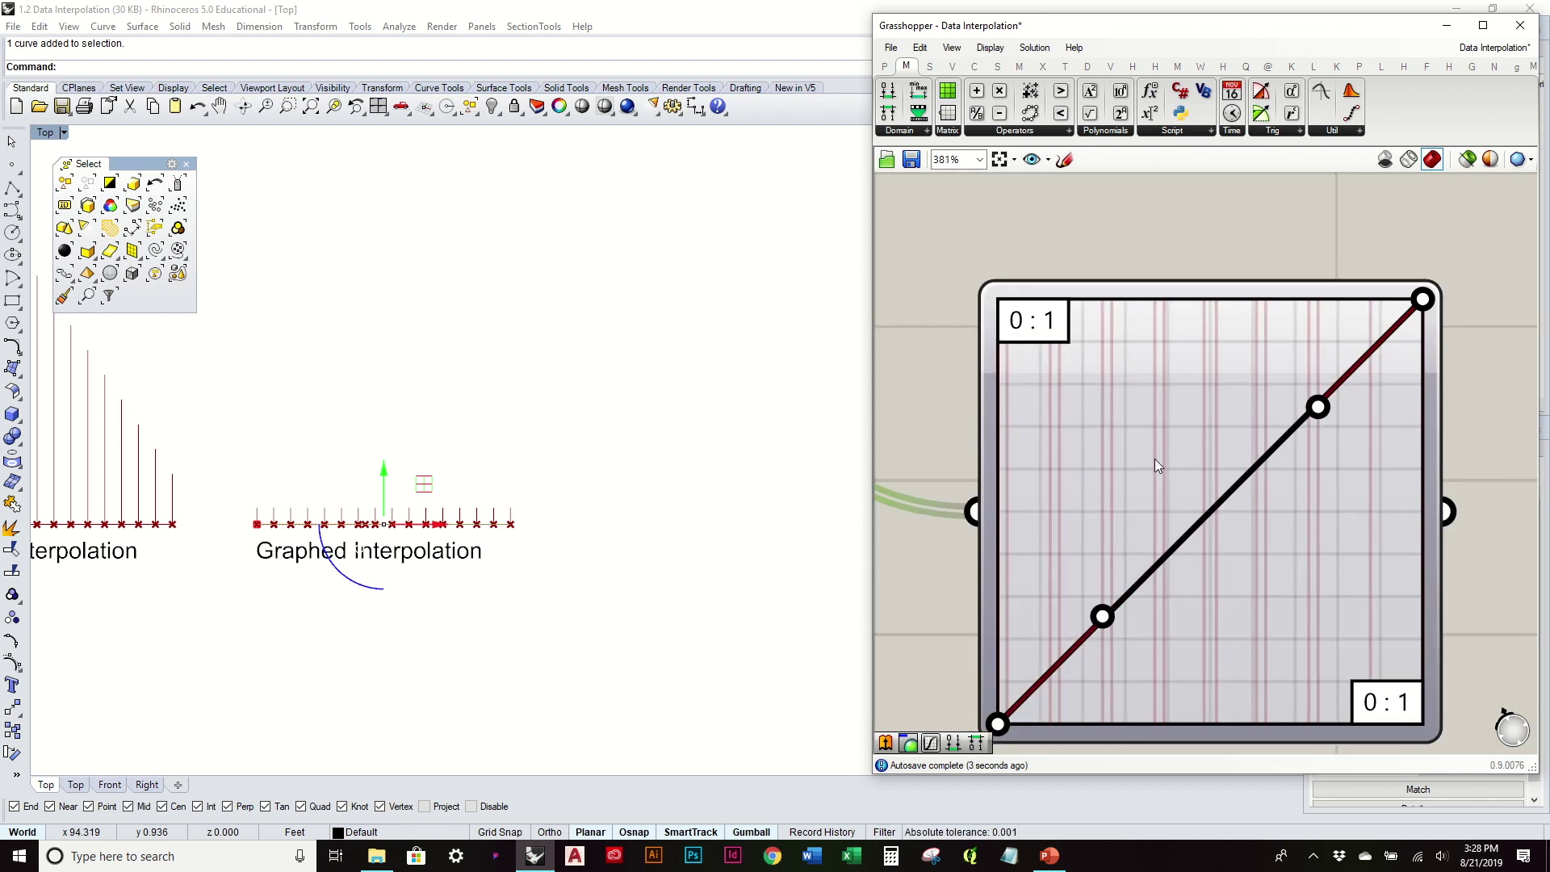
scroll(1155, 459, "down", 2)
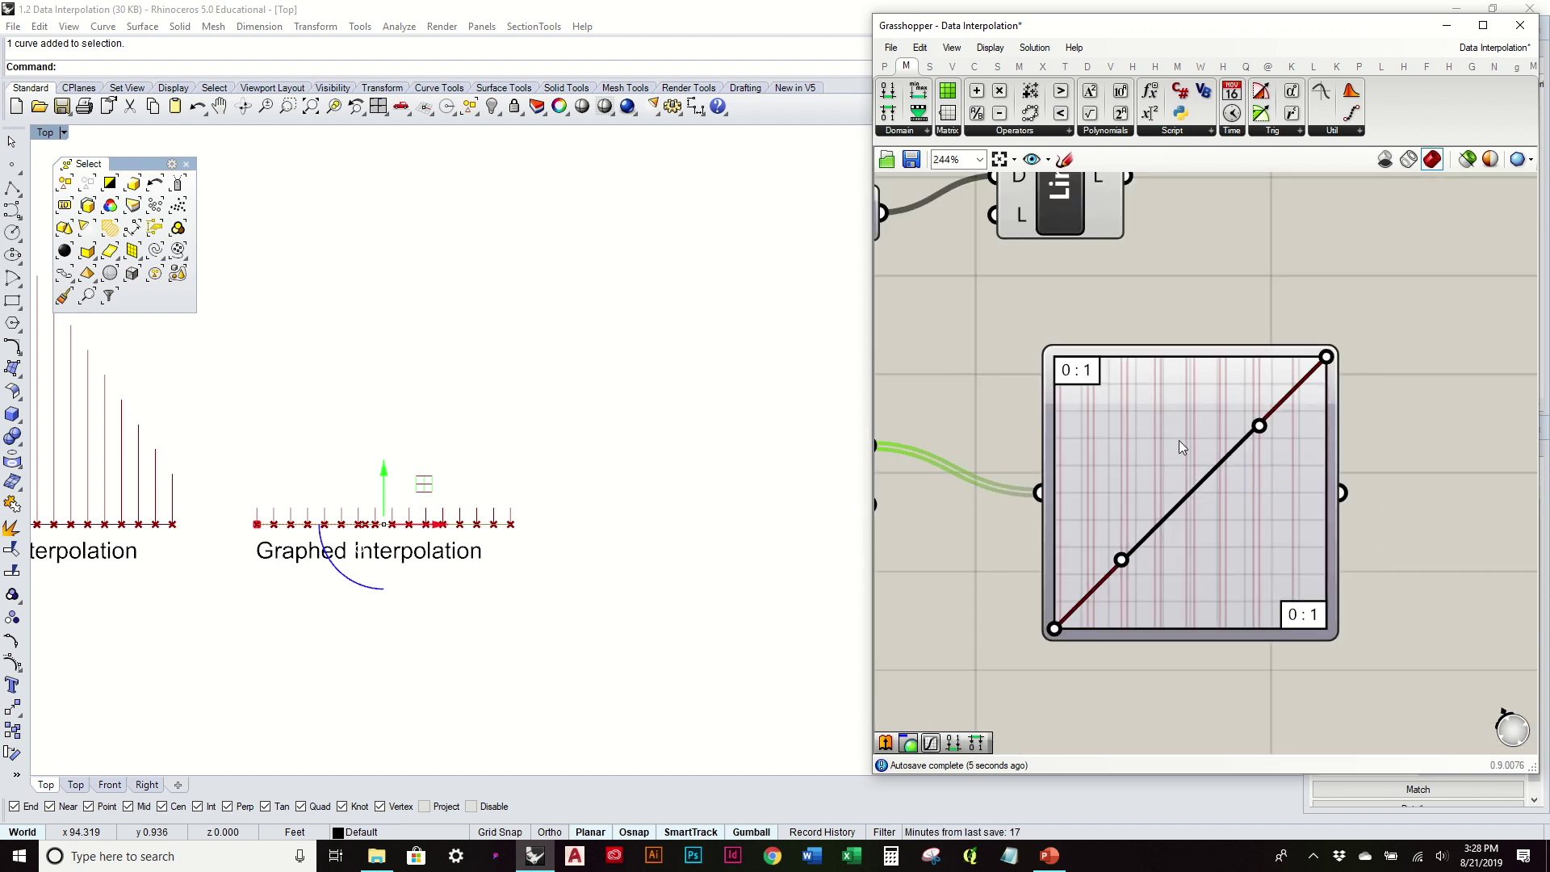
right_click_drag(1212, 523, 1293, 532)
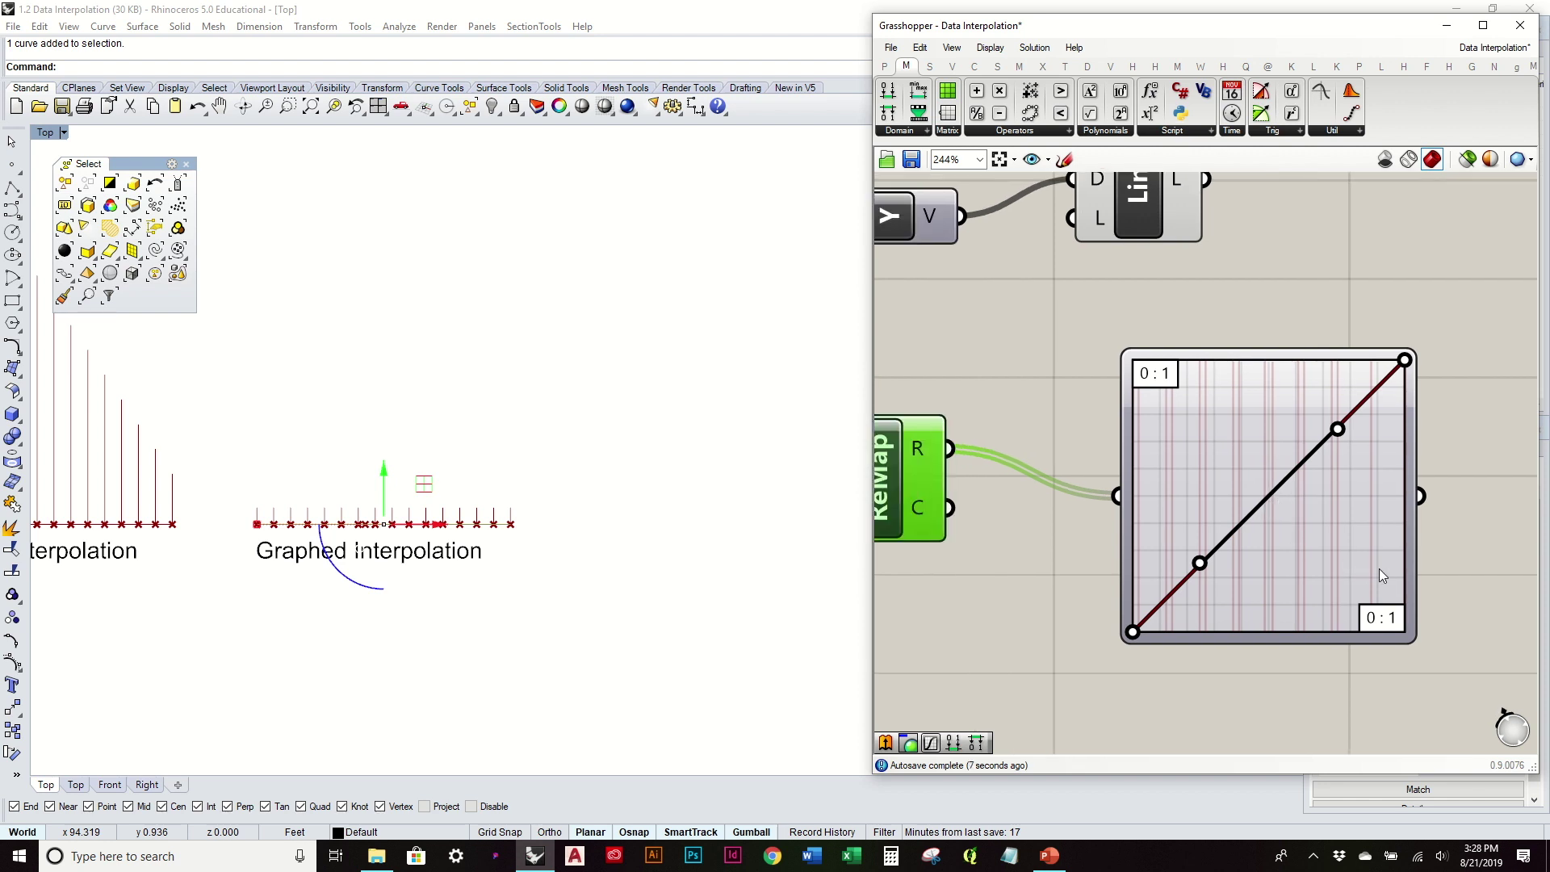
right_click_drag(1379, 569, 1460, 583)
scroll(1460, 583, "down", 2)
left_click(1000, 551)
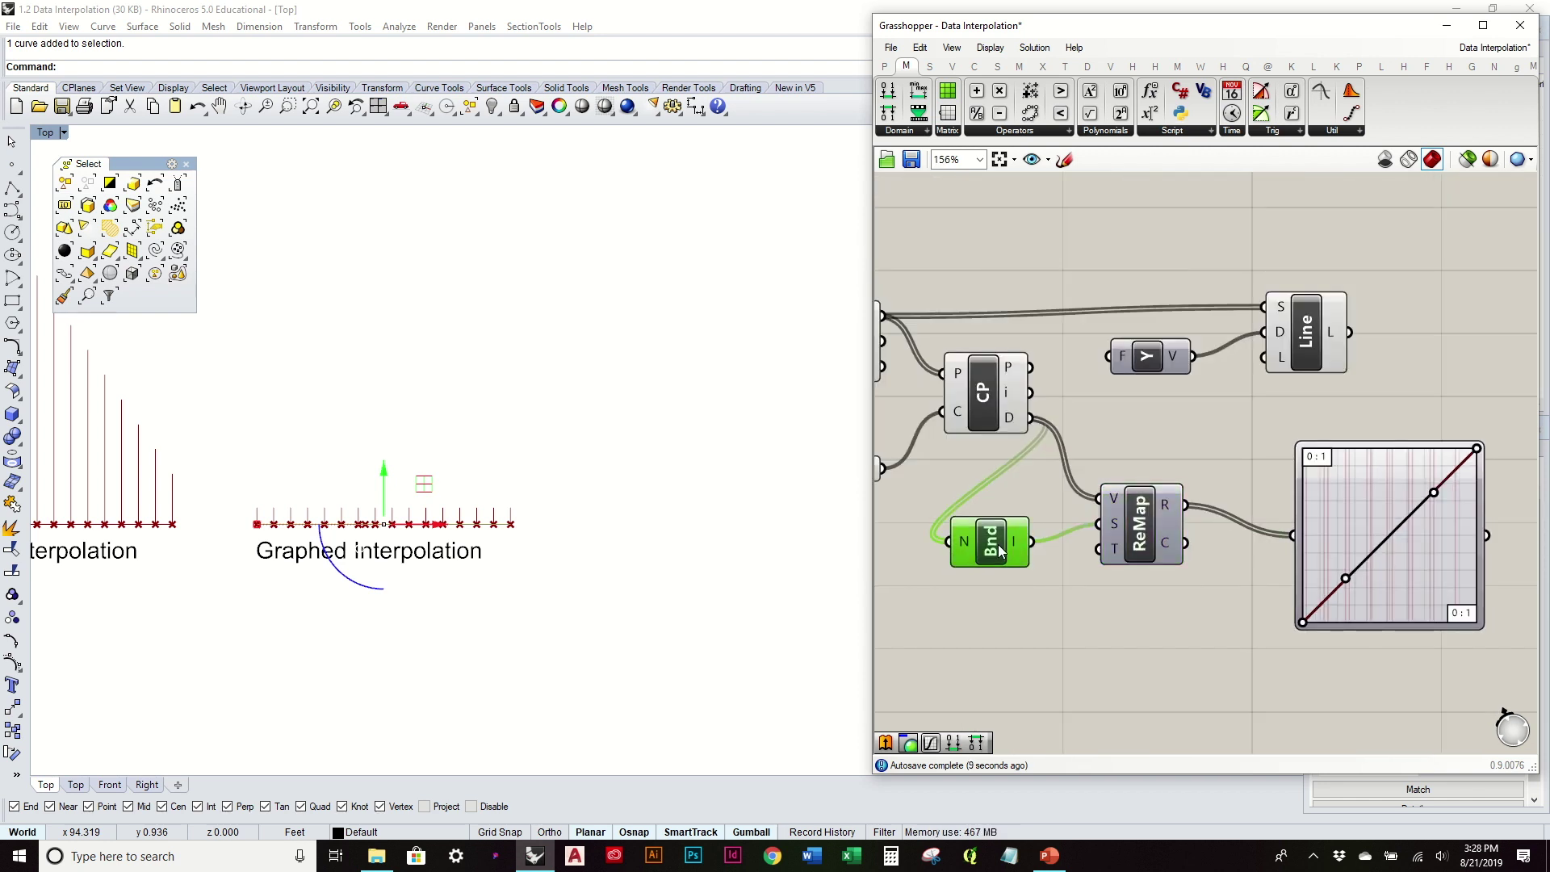
left_click_drag(1000, 552, 1021, 543)
left_click_drag(1138, 533, 1159, 533)
Inspect the Graph Mapper's curve in its Graph Editor and close it unchanged
left_click(1387, 521)
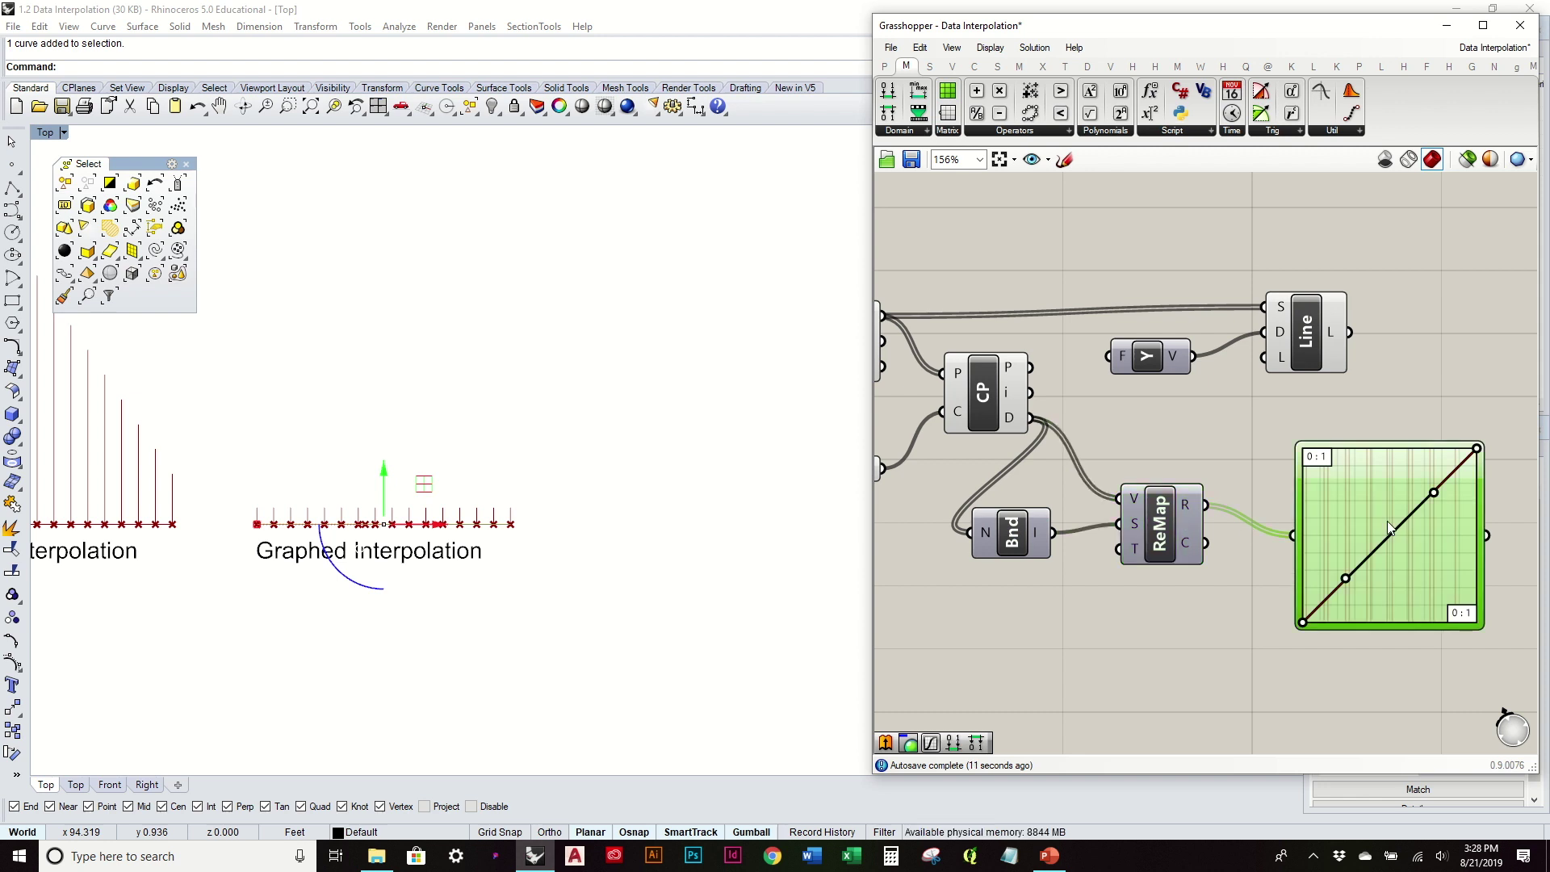
double_click(1388, 521)
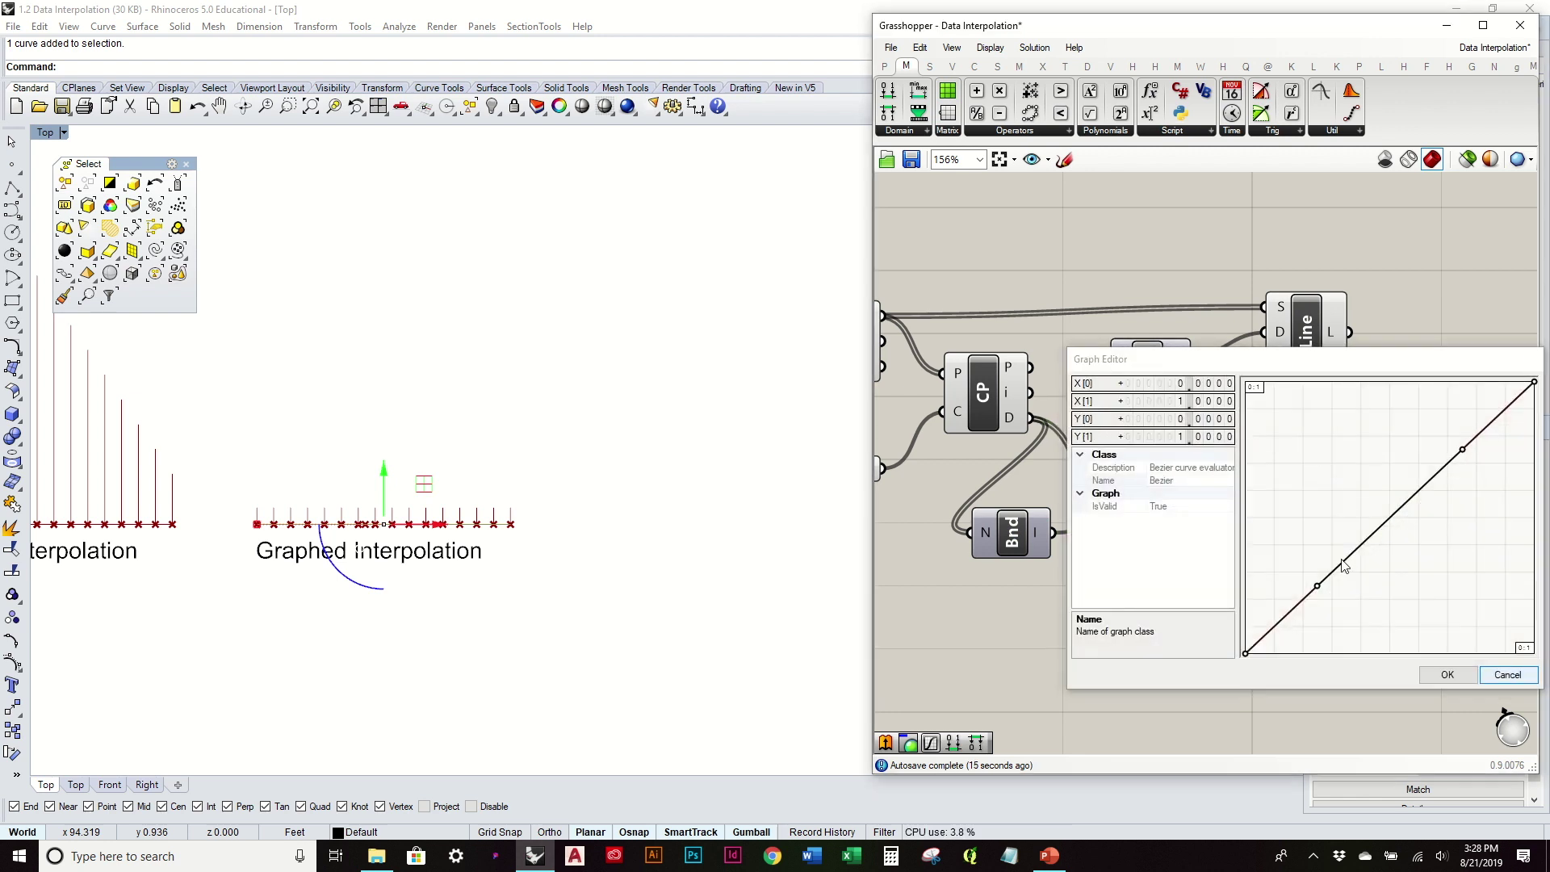
left_click(1508, 675)
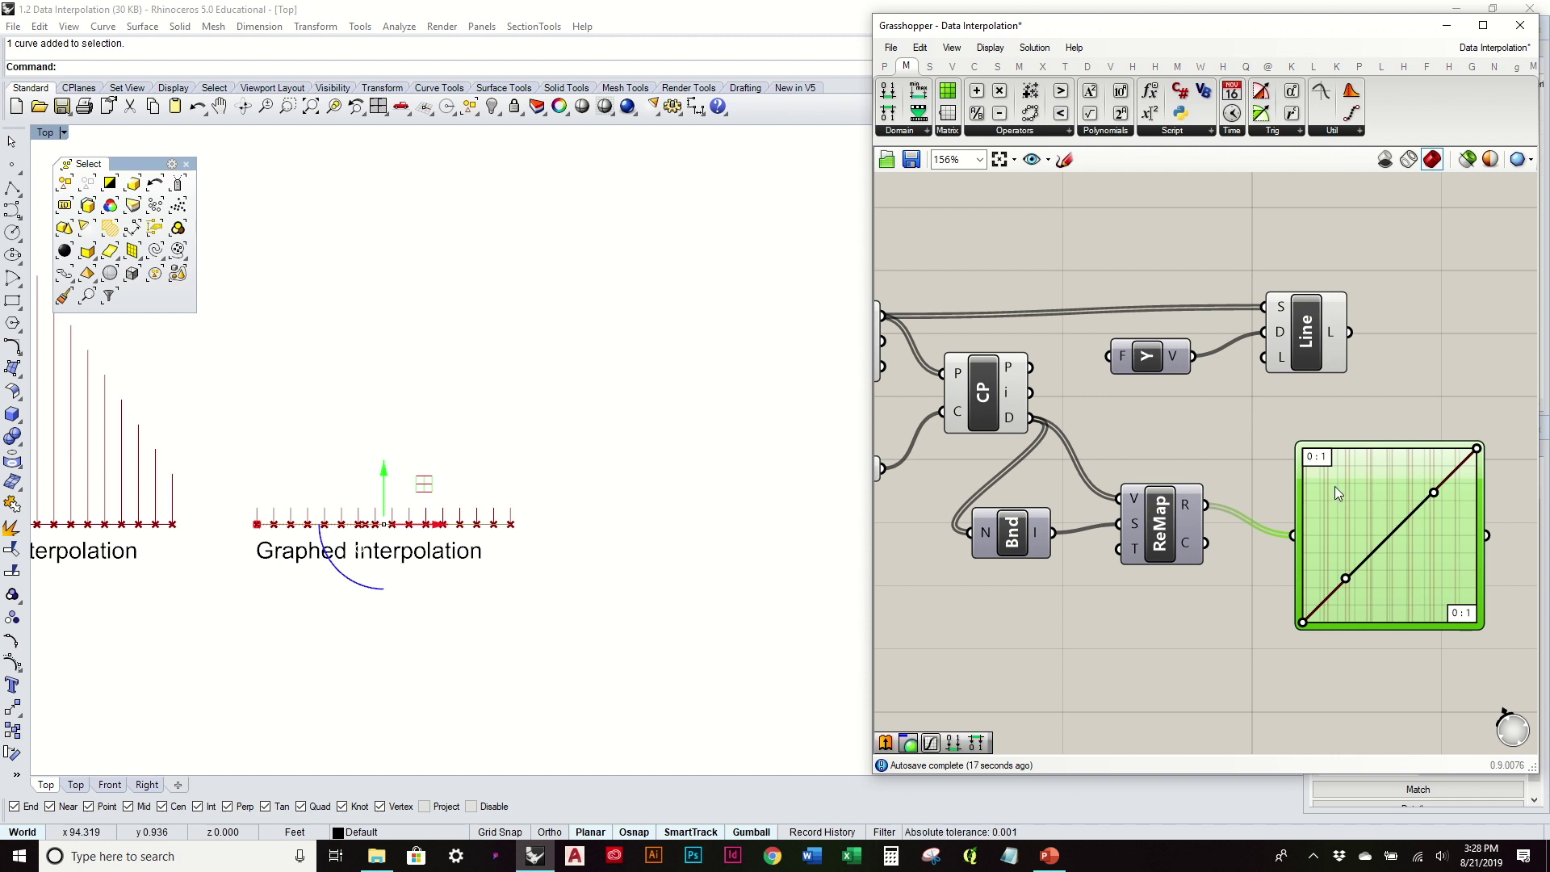
right_click_drag(1281, 371, 1273, 422)
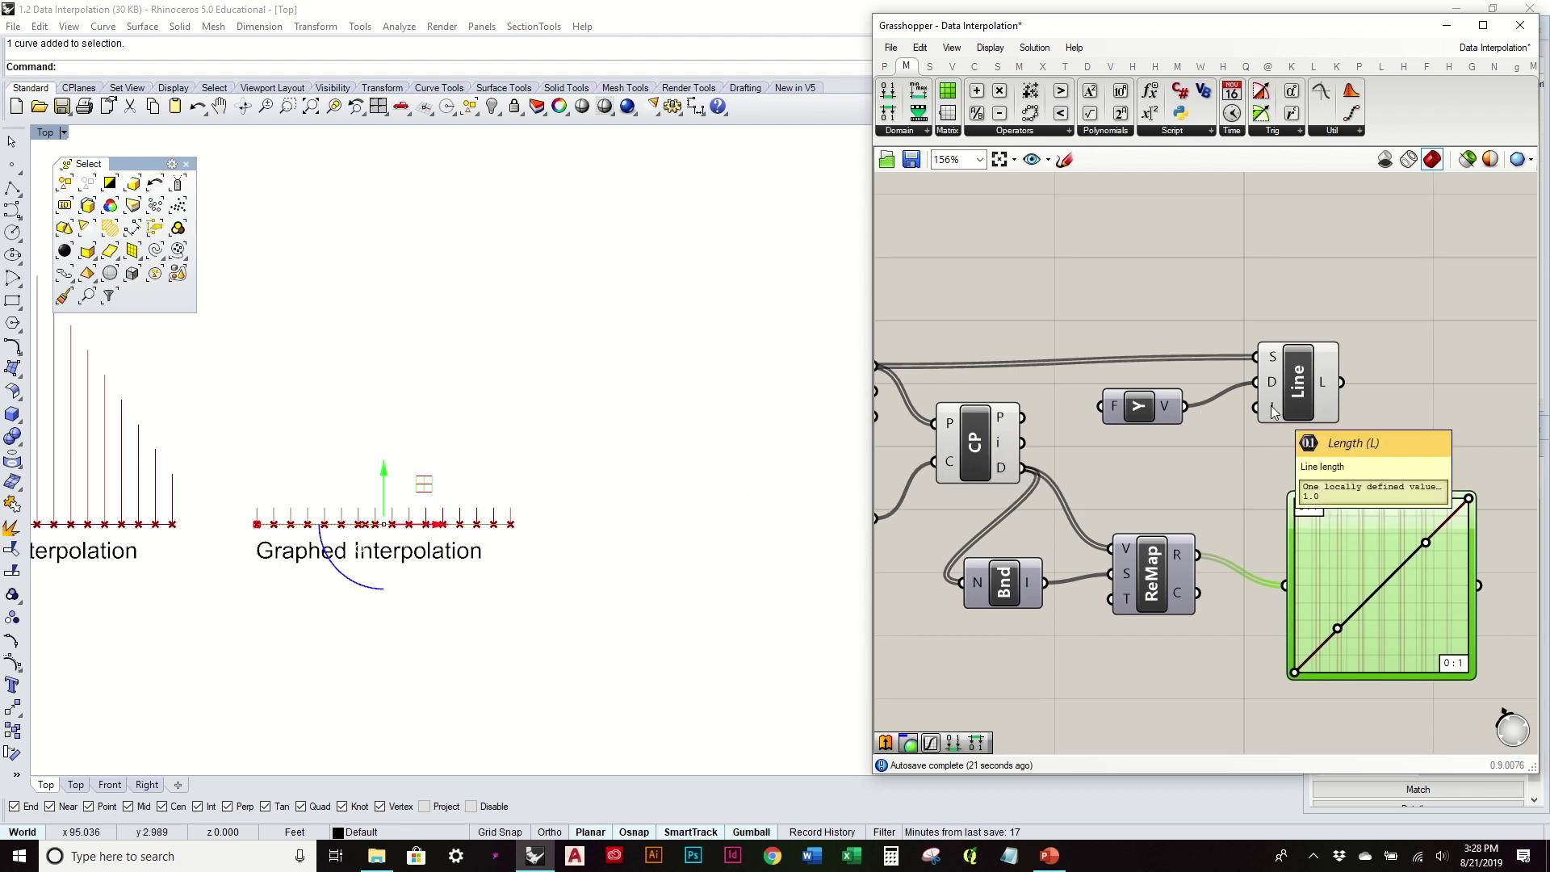
right_click_drag(1385, 509, 1269, 470)
double_click(1253, 514)
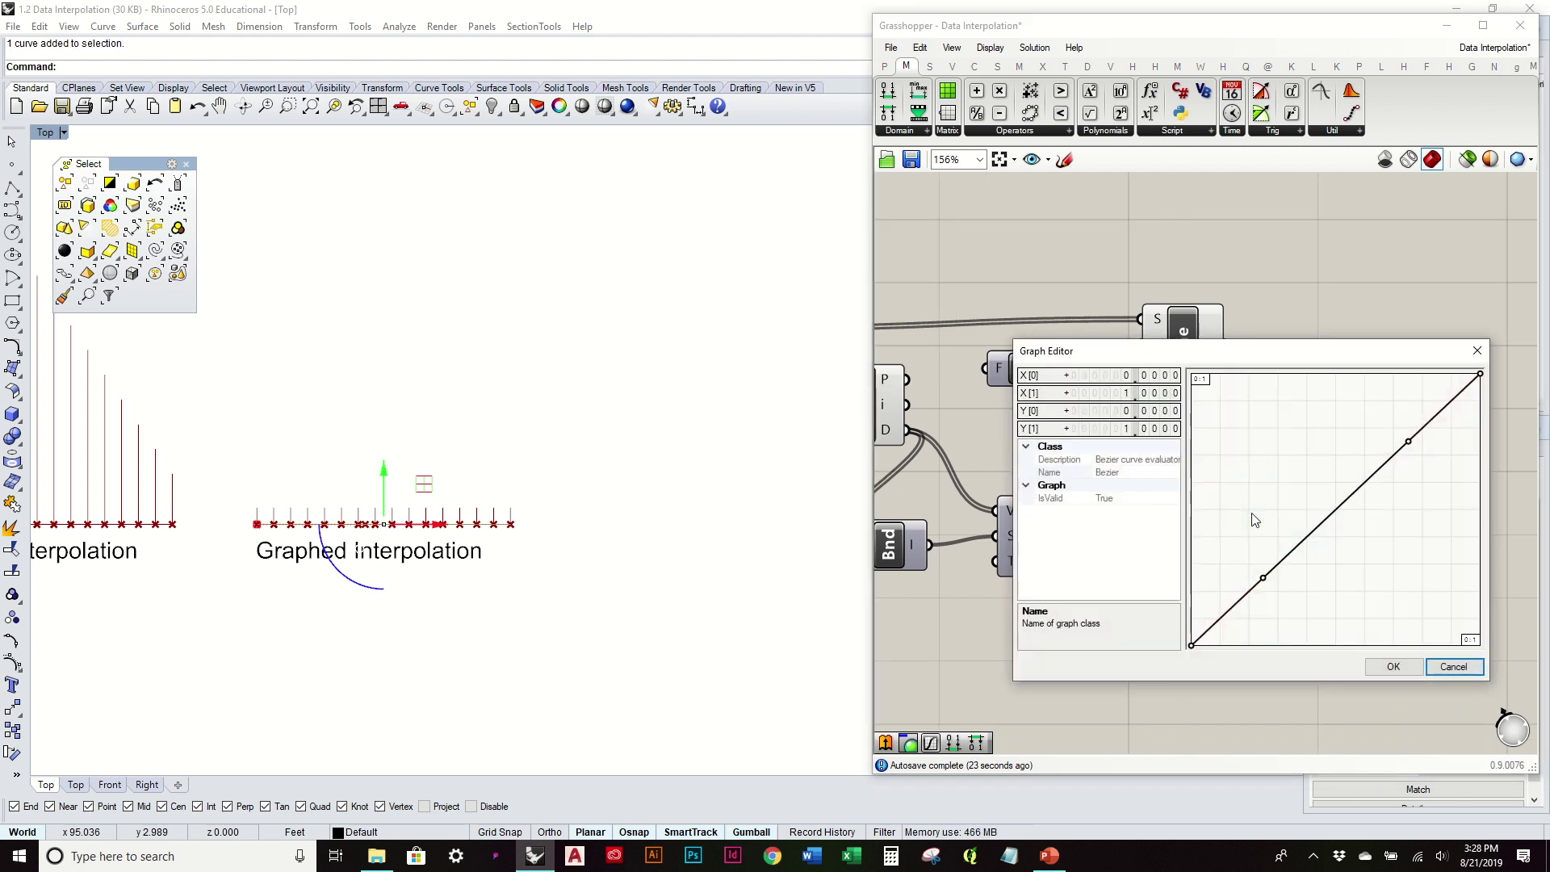
left_click(1452, 667)
Move the Line component right and wire the Graph Mapper output into its L input
right_click_drag(1286, 516, 1276, 598)
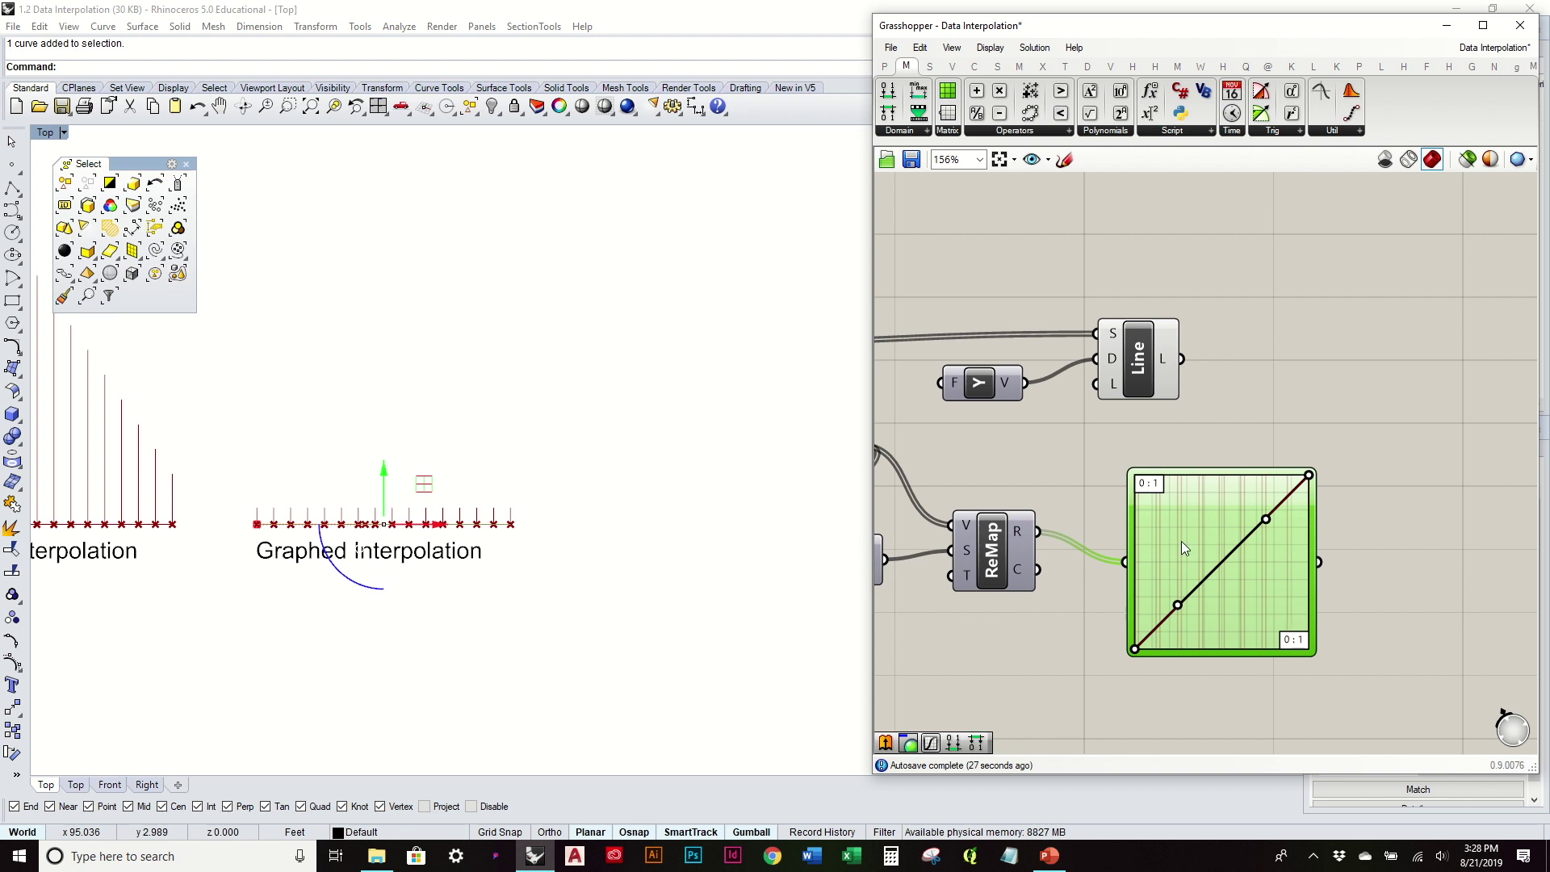
right_click_drag(1181, 541, 1253, 557)
left_click_drag(1211, 373, 1435, 363)
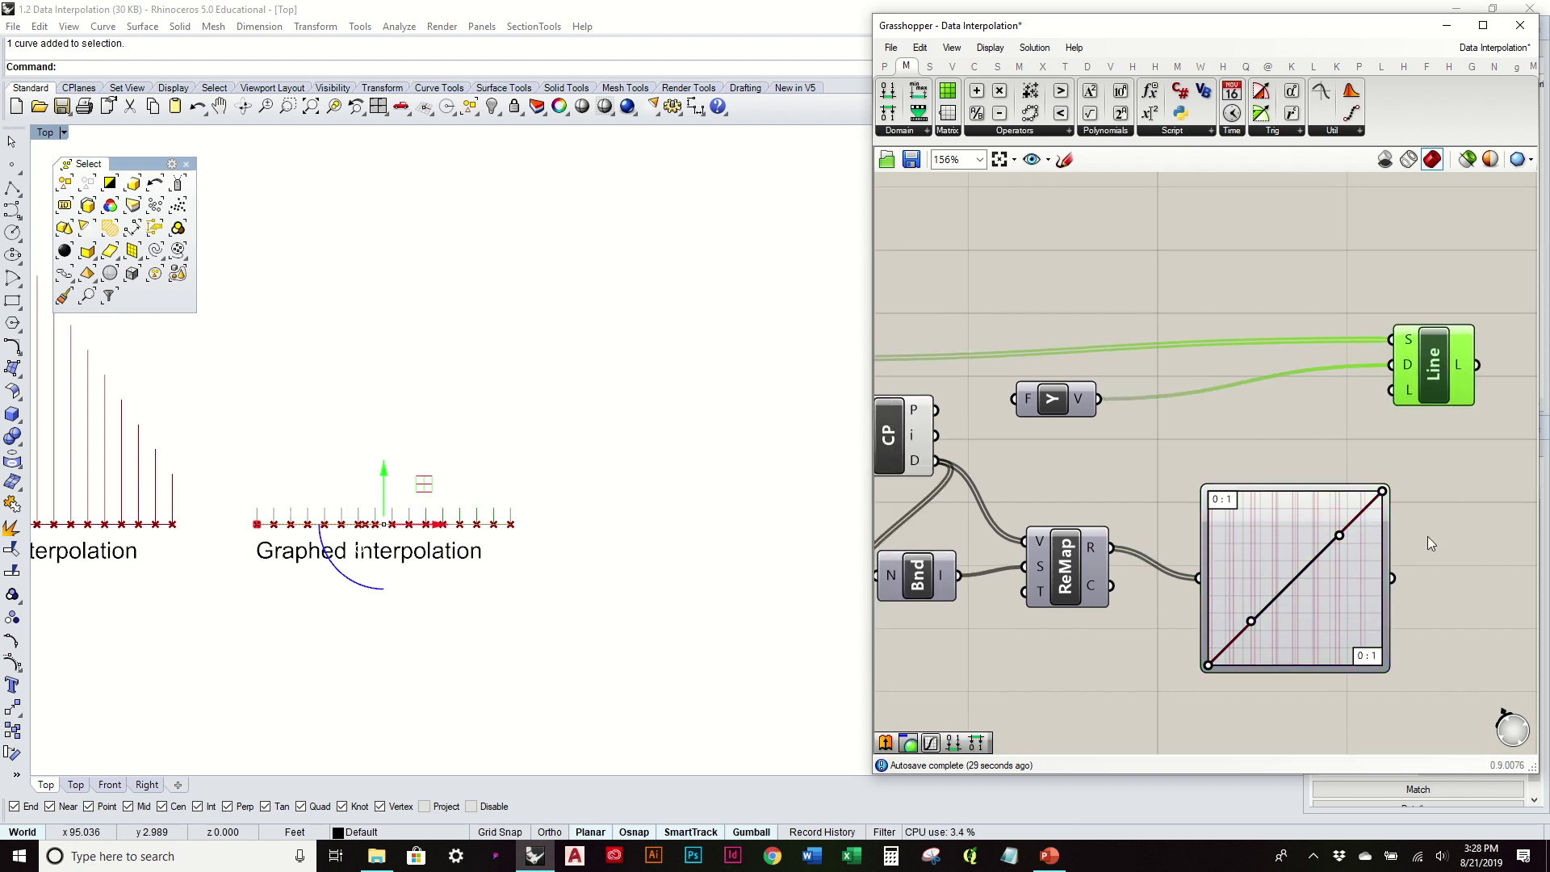
left_click_drag(1394, 580, 1393, 391)
scroll(336, 512, "up", 5)
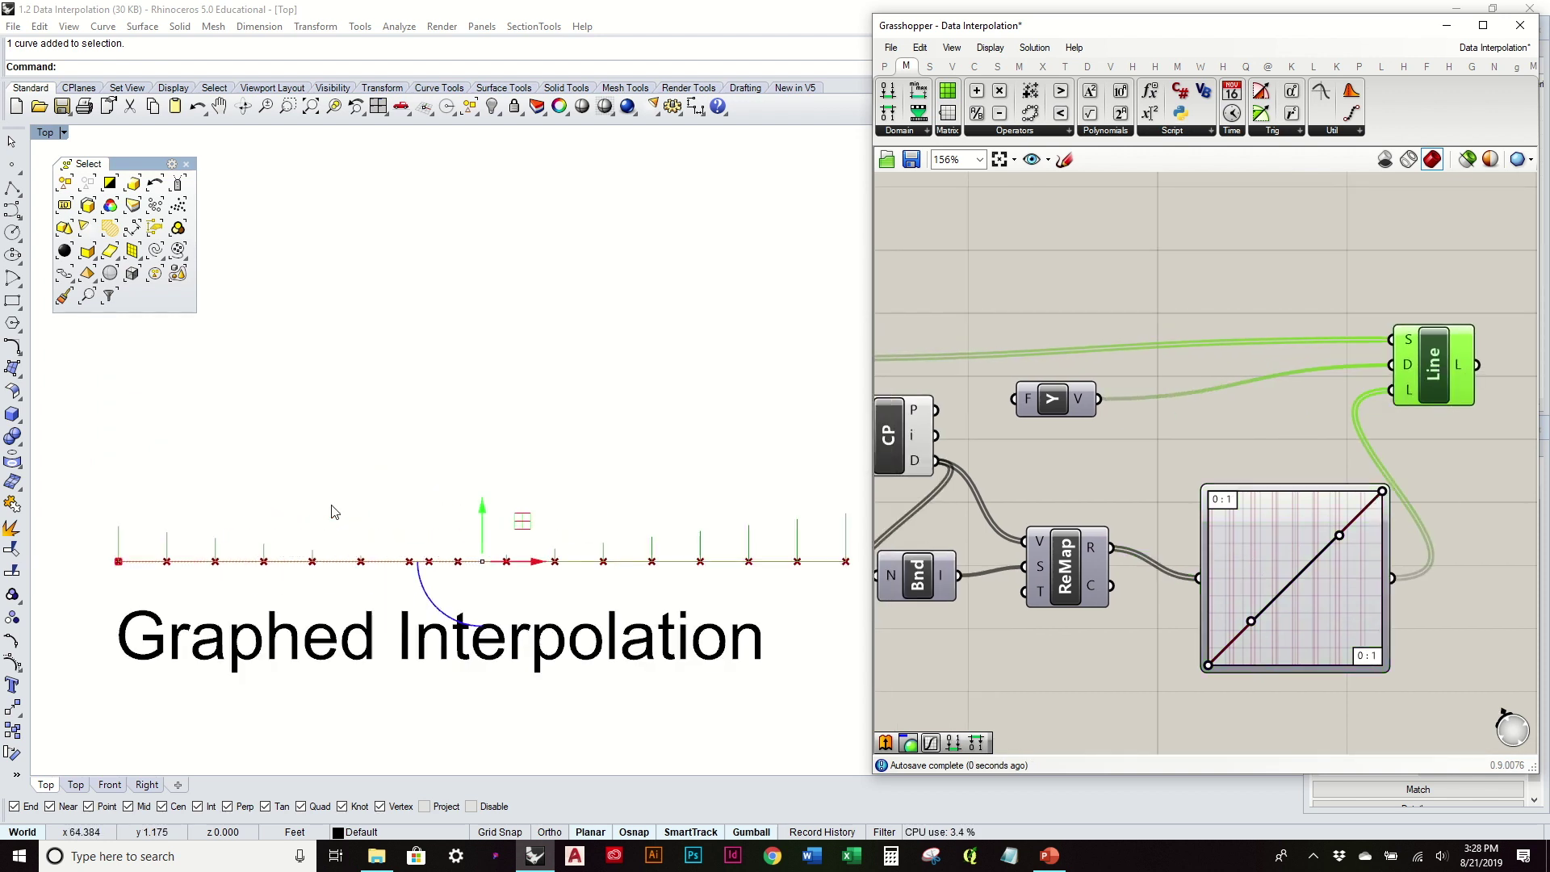
scroll(428, 554, "up", 3)
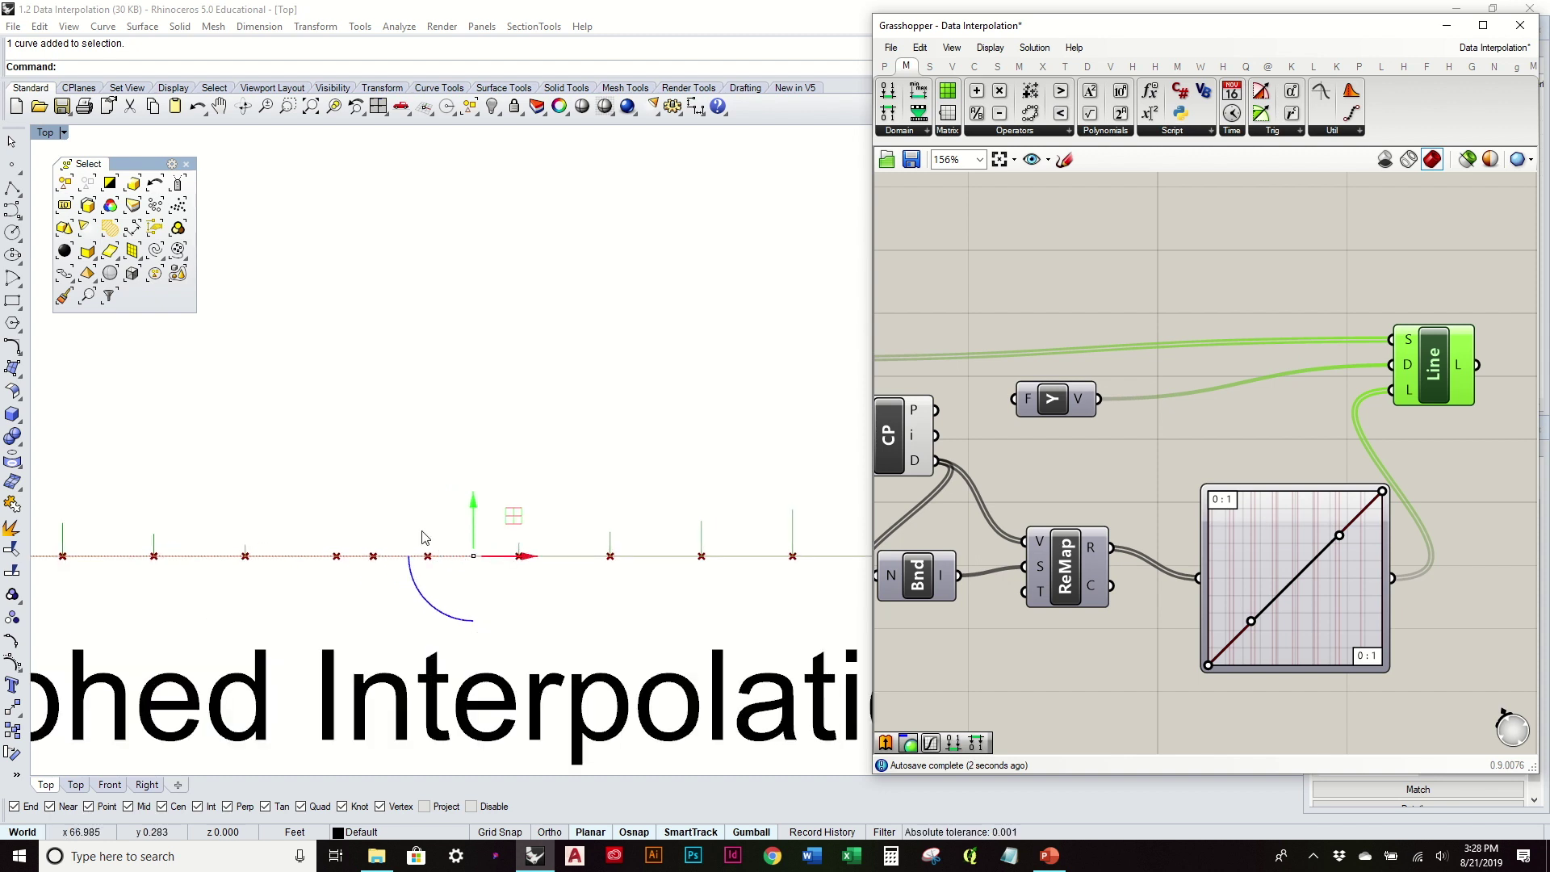
scroll(370, 535, "down", 3)
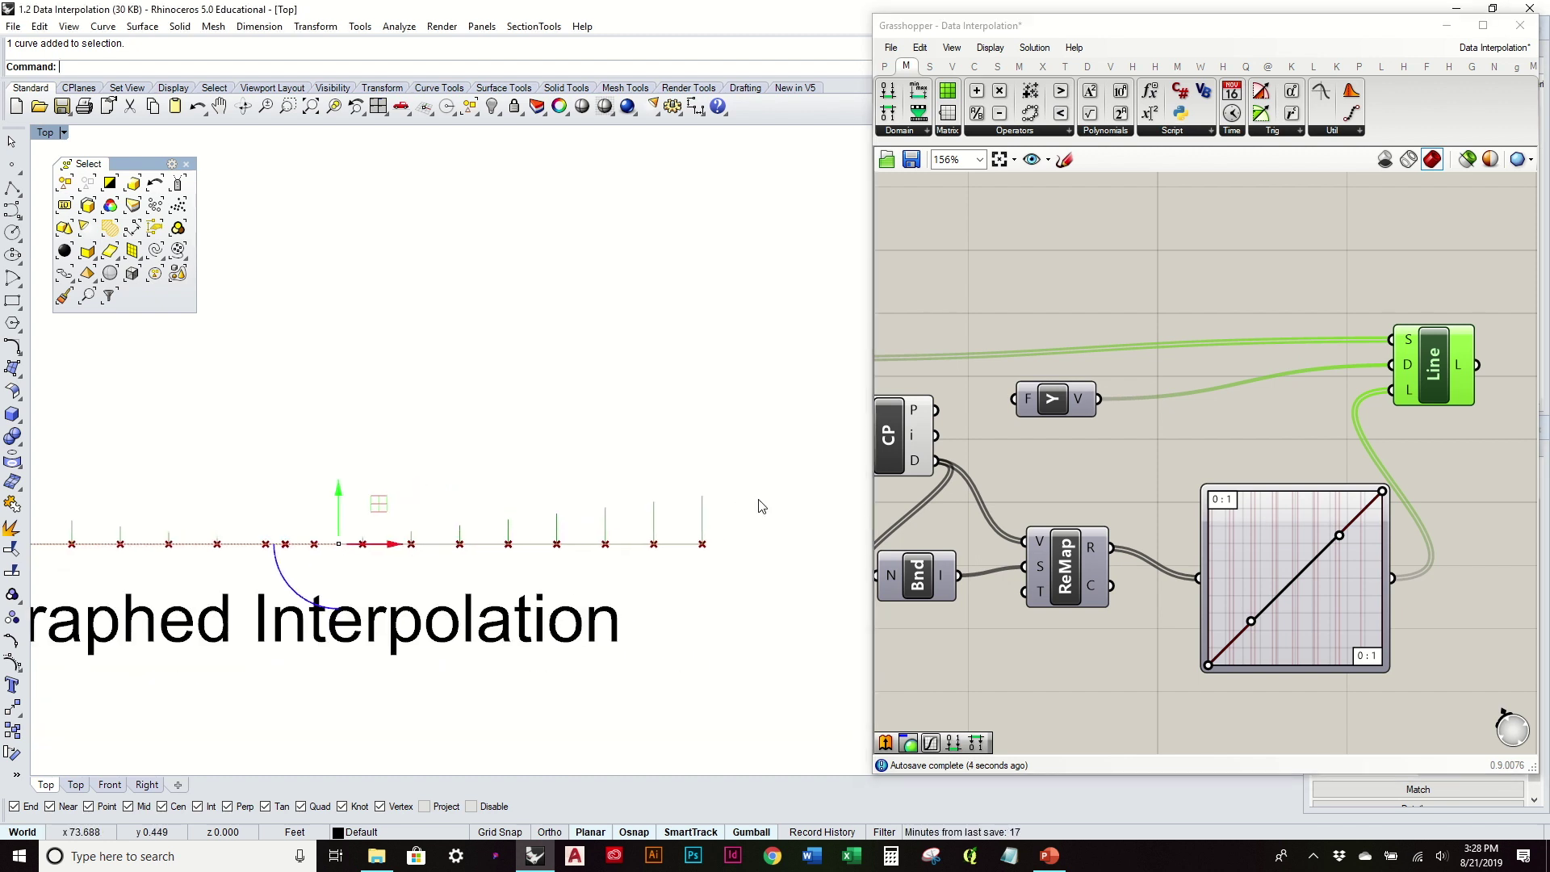
scroll(1175, 431, "down", 3)
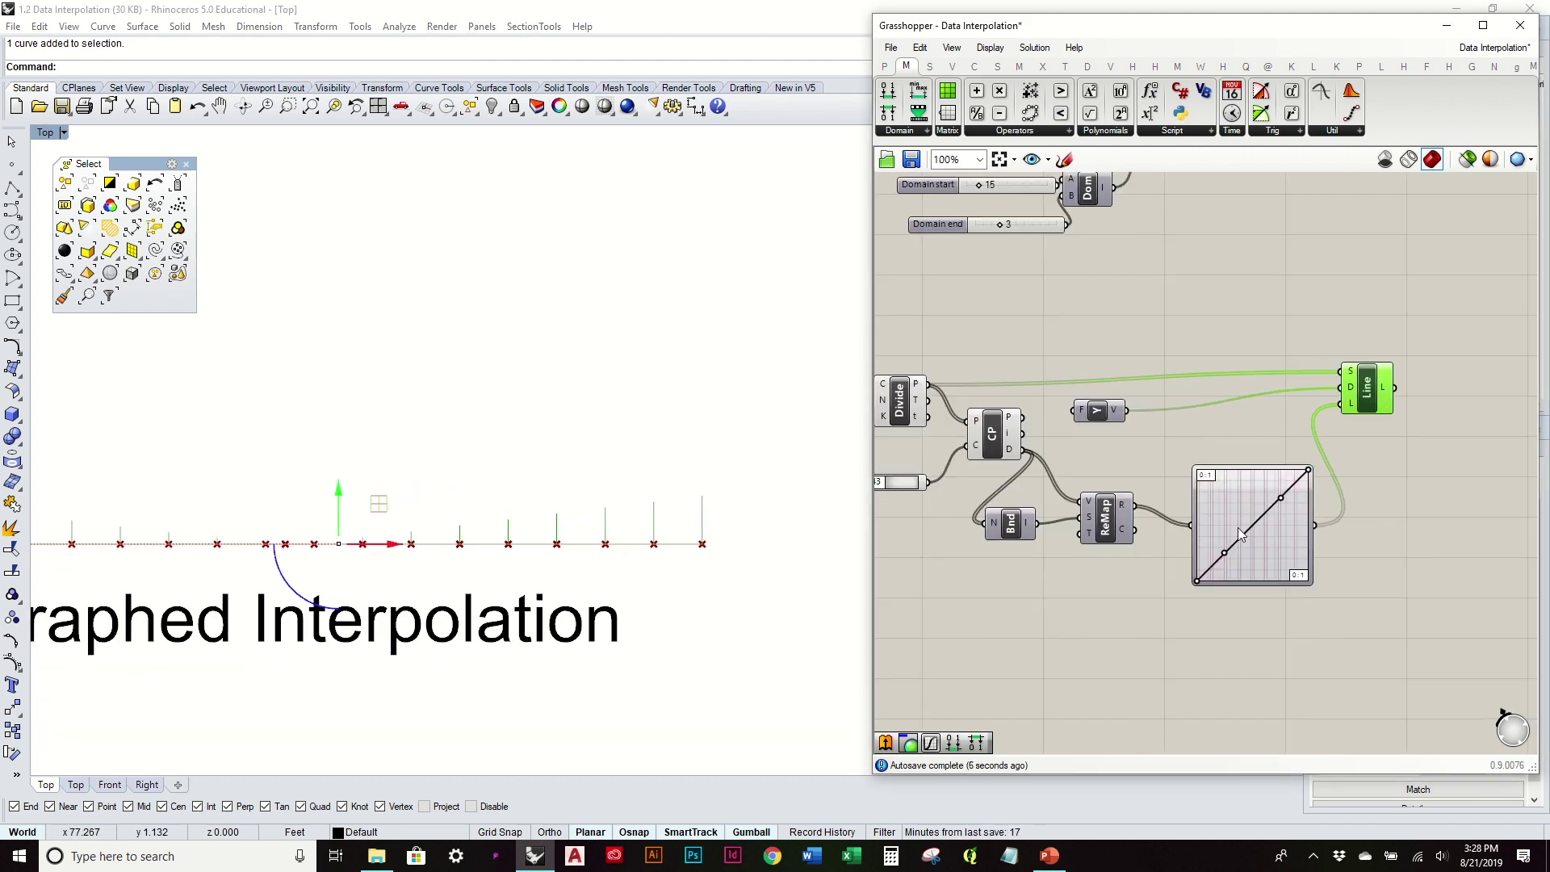
scroll(1248, 518, "up", 3)
Add a Multiplication fed by the Graph Mapper, with a number slider of 12 as B
right_click_drag(1308, 502, 1194, 497)
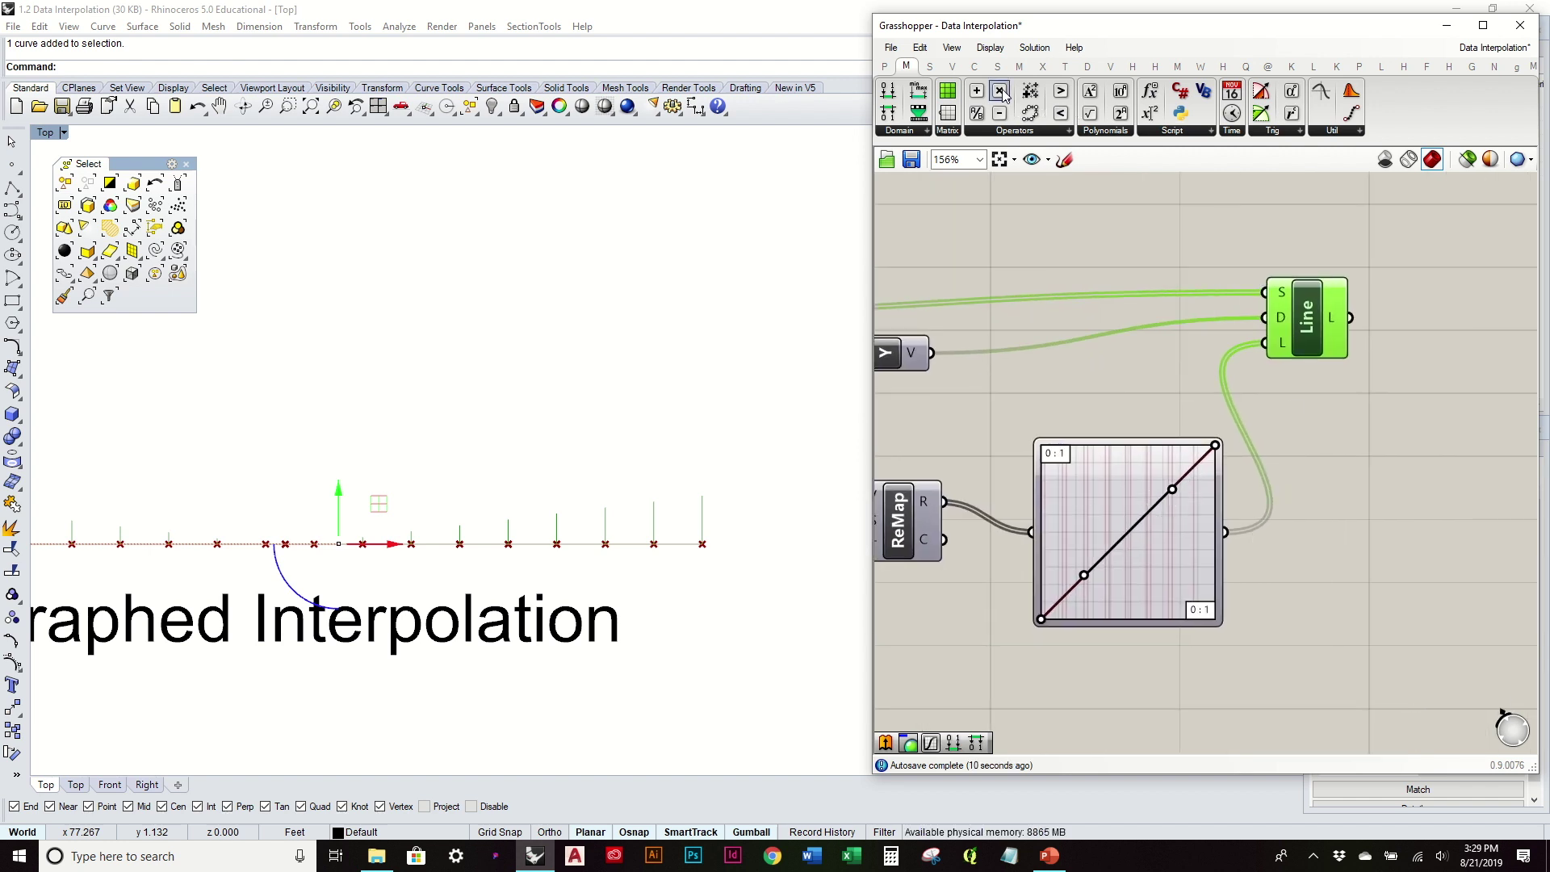
left_click_drag(1335, 535, 1334, 534)
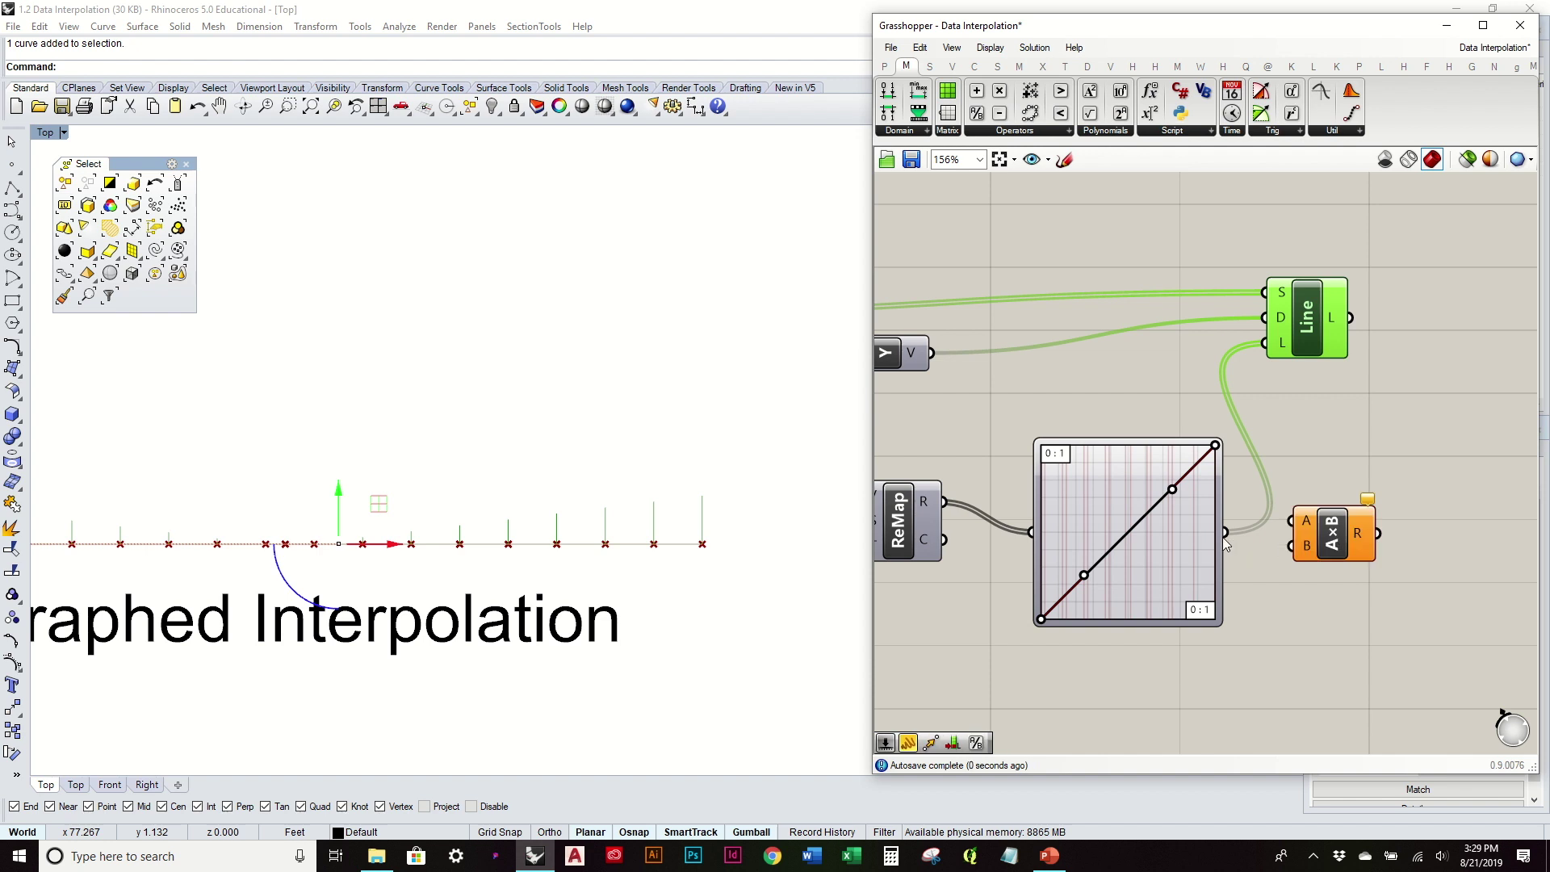
left_click_drag(1225, 532, 1292, 522)
double_click(1266, 669)
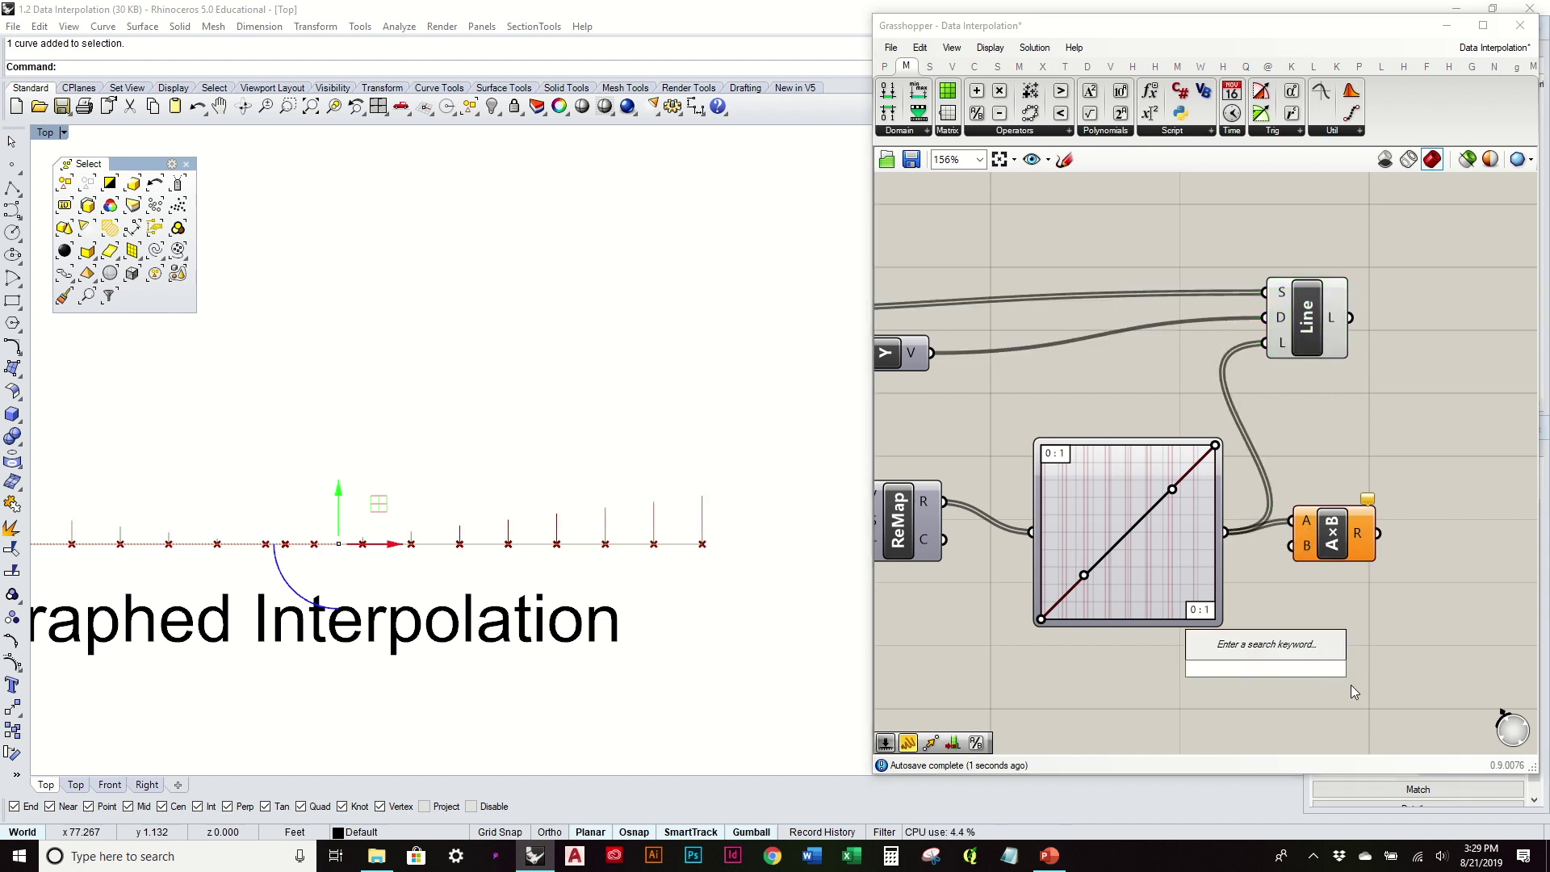
type("12")
key("Return")
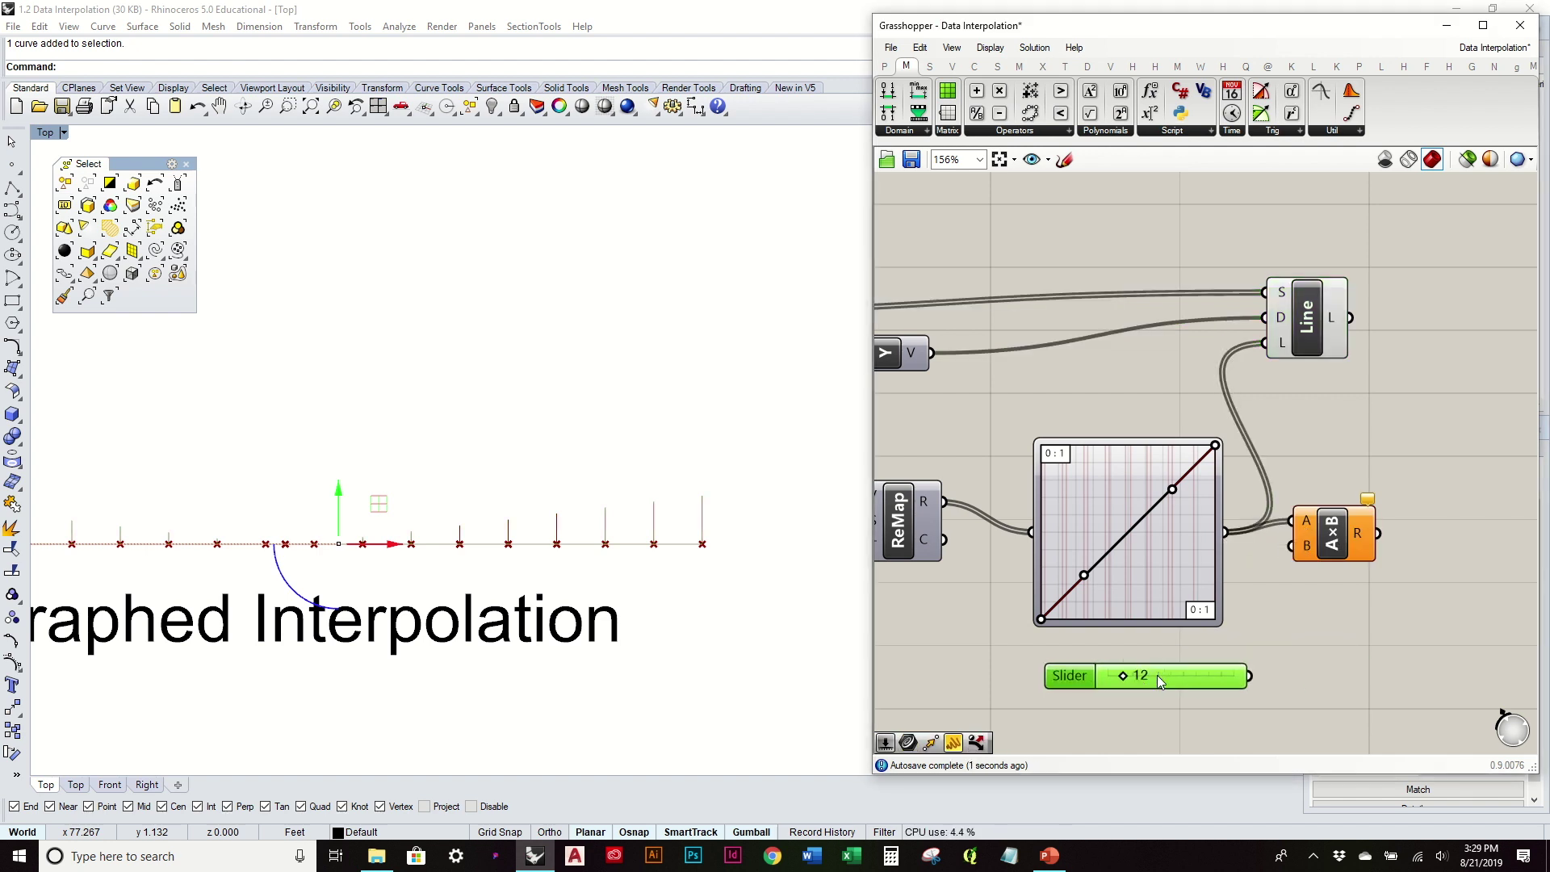
left_click_drag(1157, 675, 1292, 546)
left_click_drag(1307, 324, 1422, 334)
Send the multiplied values to Line's L input and view all four groups in Rhino
left_click_drag(1379, 533, 1379, 352)
scroll(561, 529, "down", 3)
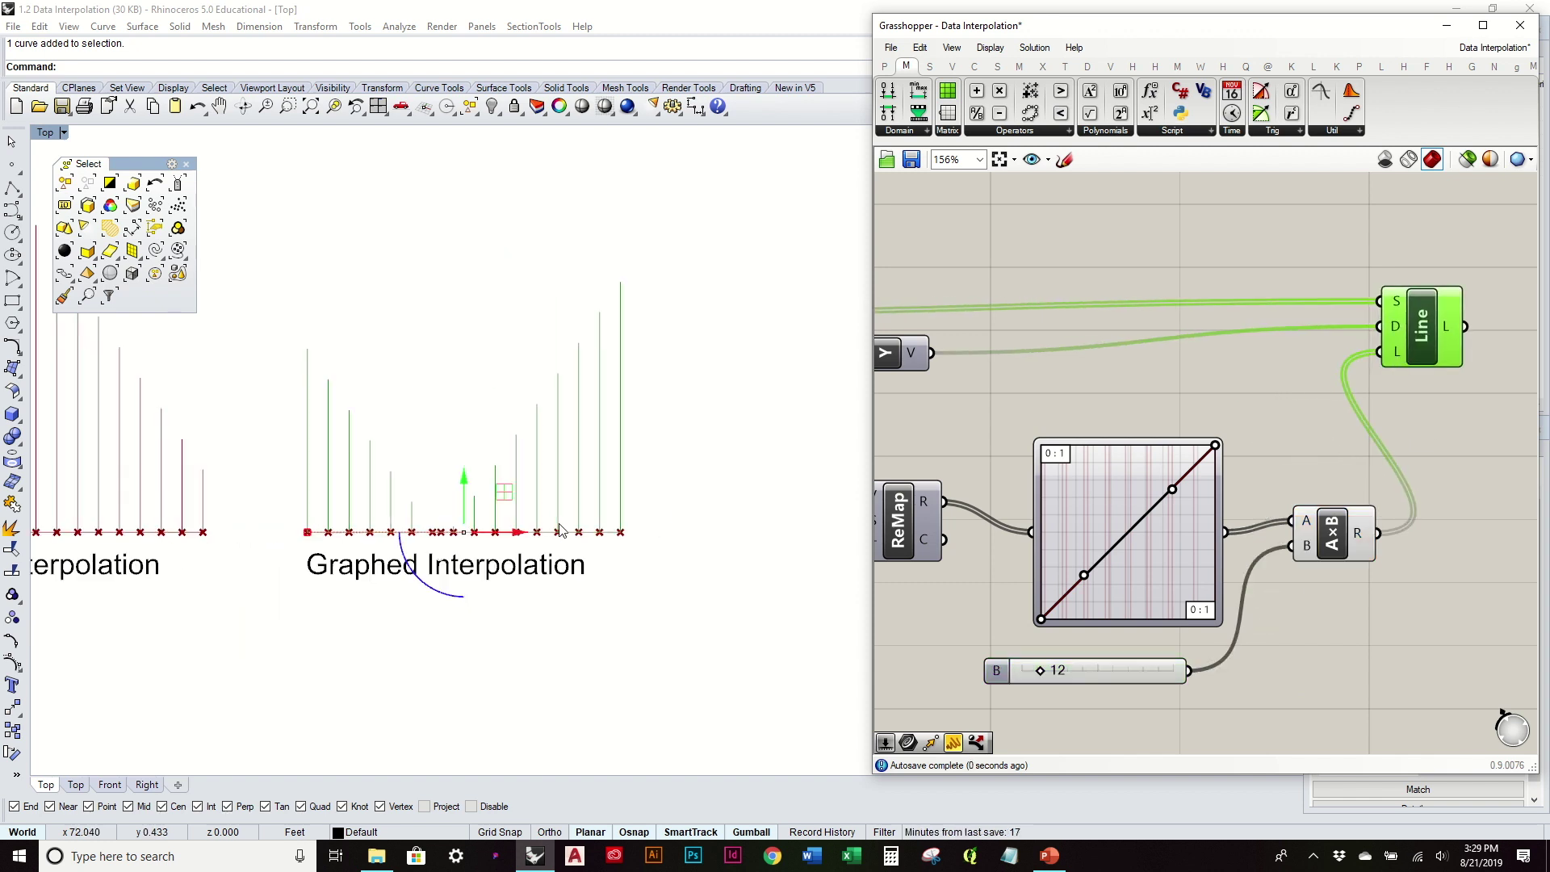
left_click(772, 496)
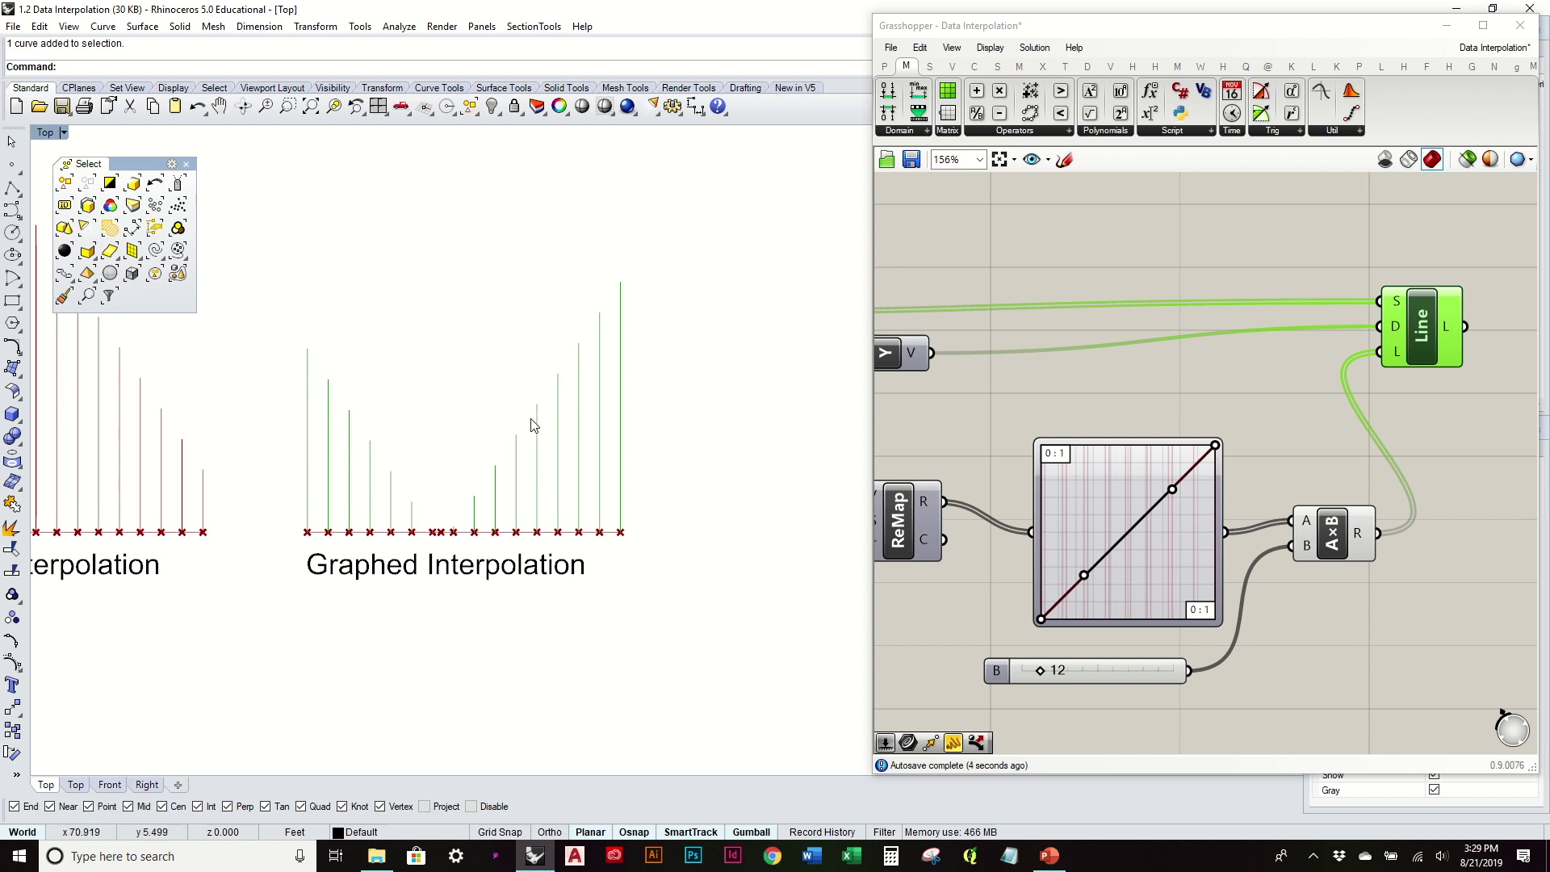
right_click_drag(529, 422, 690, 404)
scroll(622, 432, "down", 3)
scroll(705, 495, "down", 2)
scroll(691, 404, "up", 3)
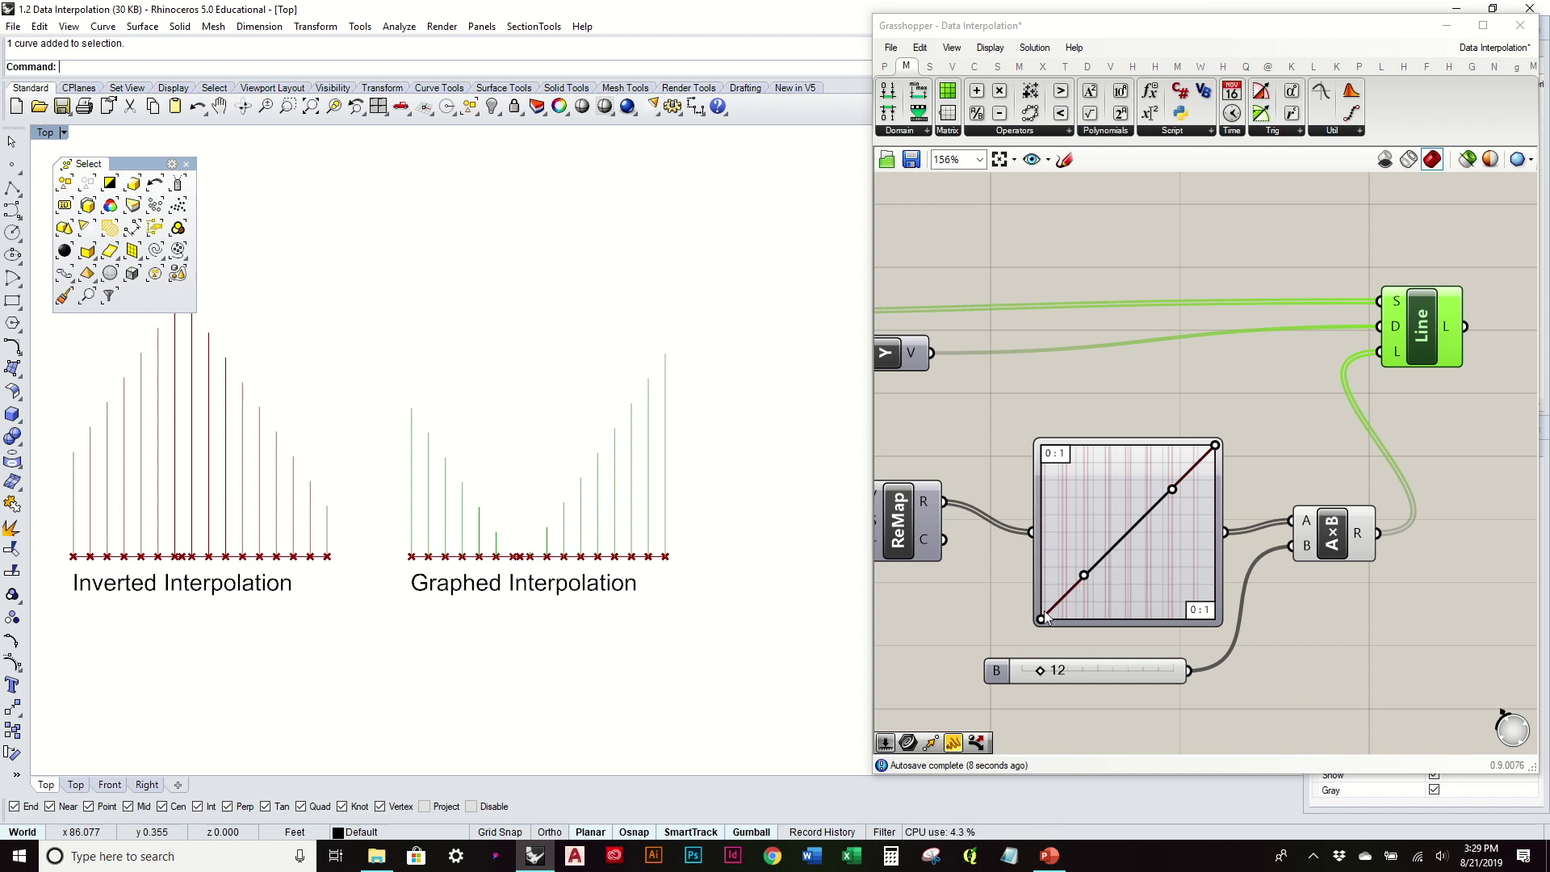
scroll(1064, 591, "up", 2)
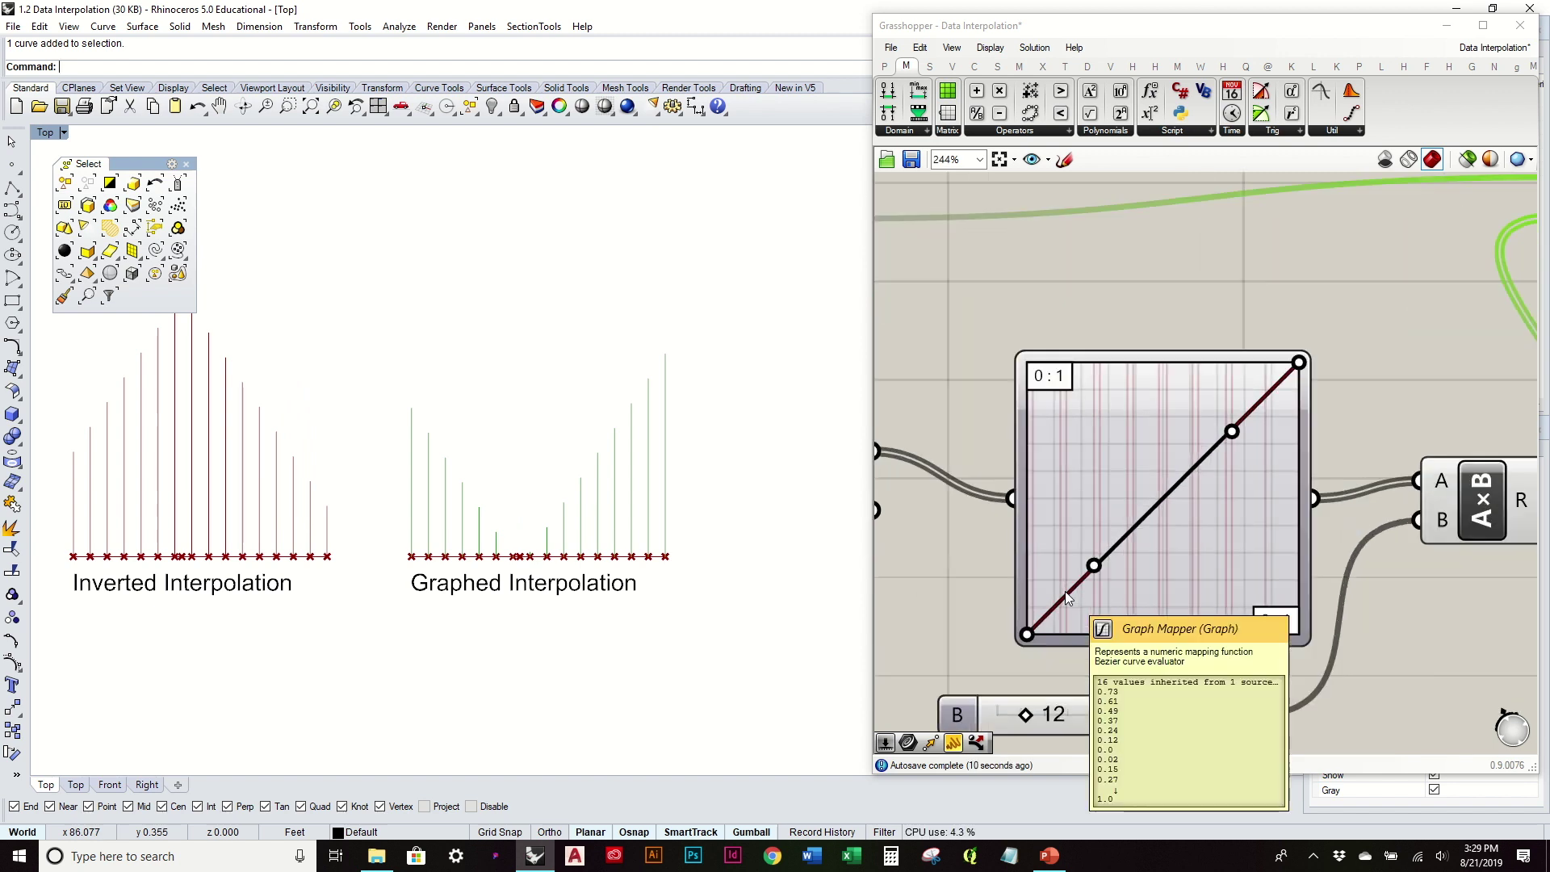
Bend the Graph Mapper line into an S-curve starting partway up the left edge
left_click_drag(1097, 570, 1138, 640)
left_click_drag(1231, 434, 1103, 348)
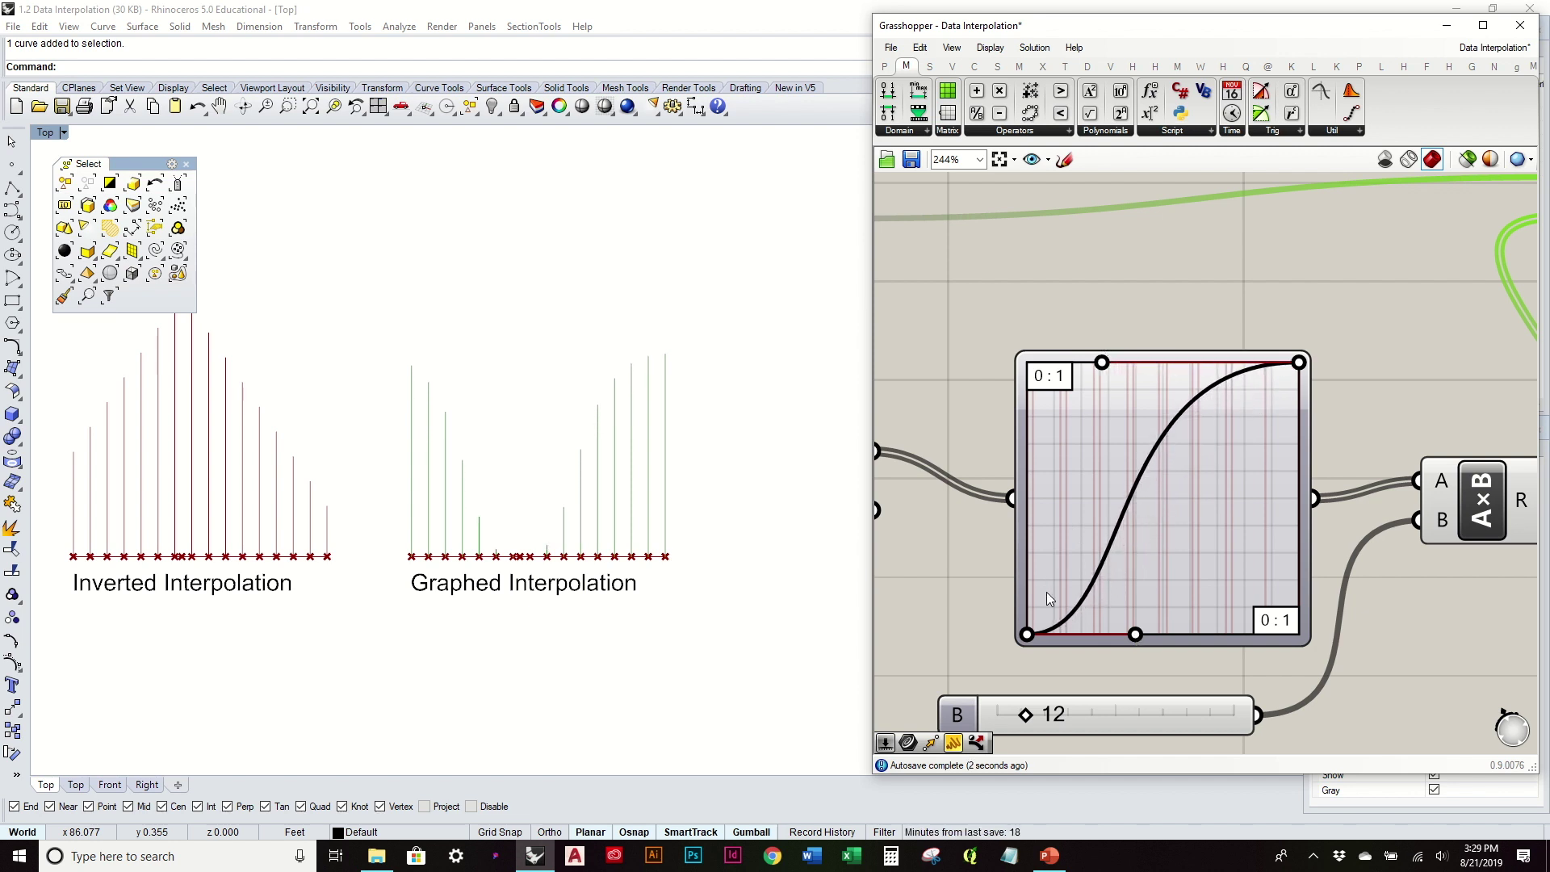
left_click_drag(1028, 634, 1008, 531)
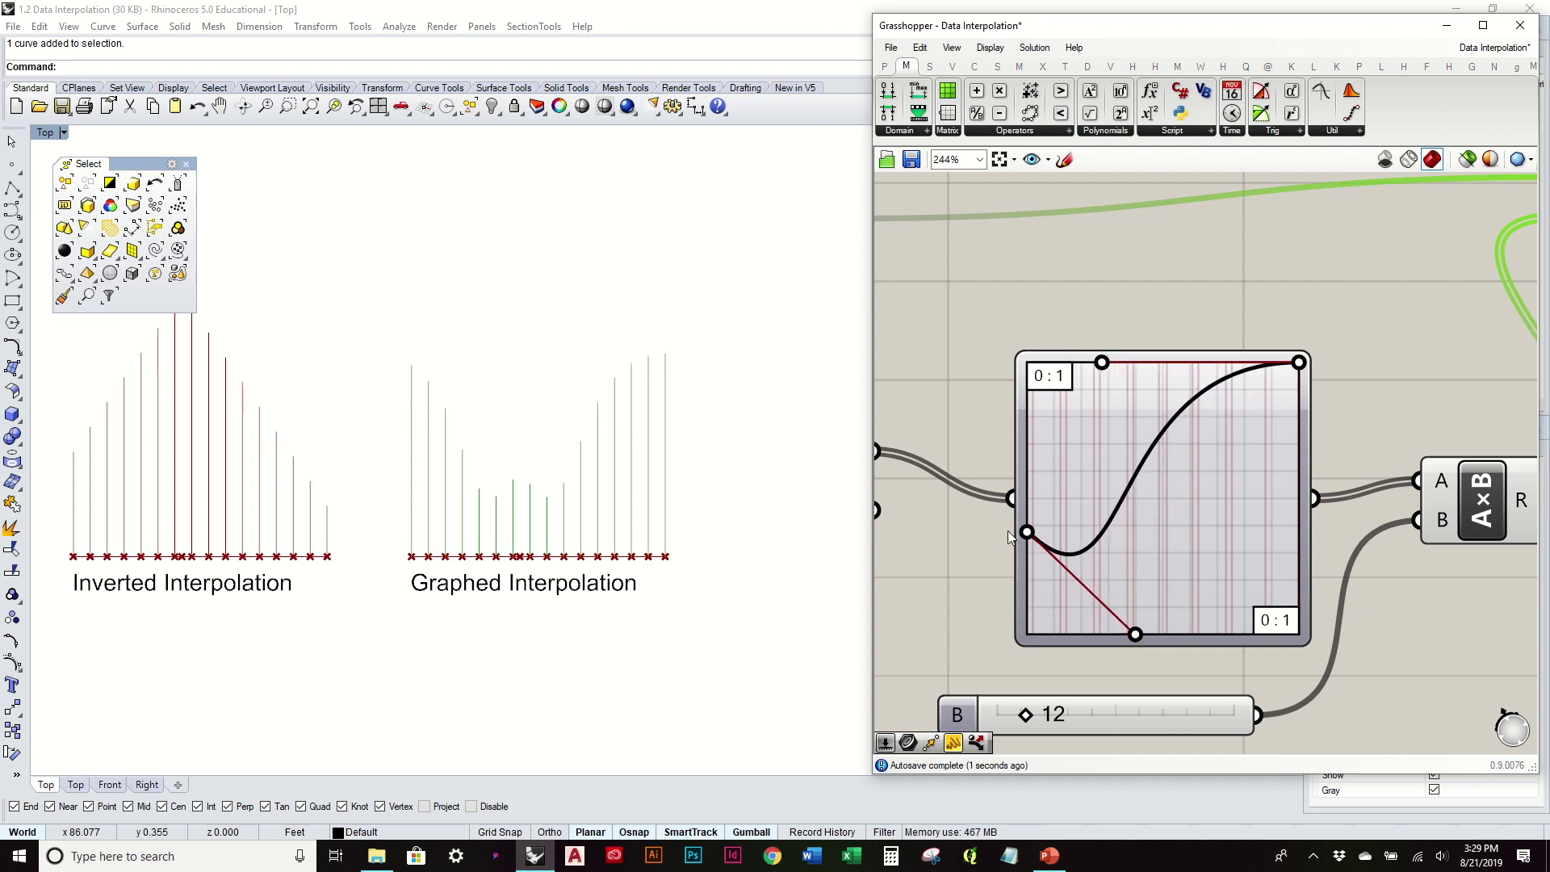
left_click_drag(1136, 634, 1192, 563)
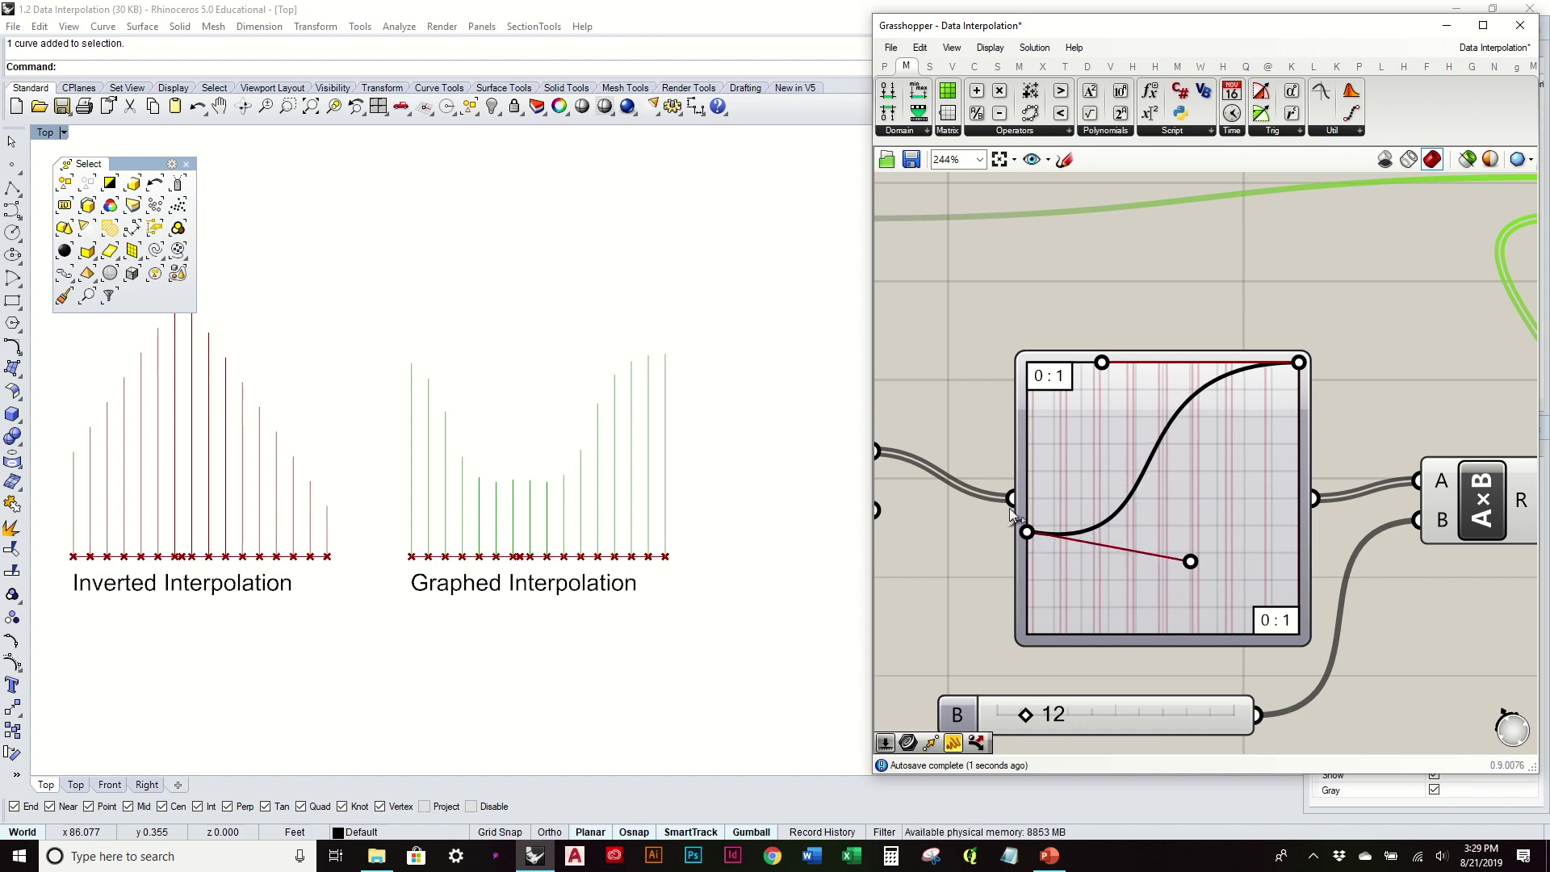
scroll(477, 461, "up", 2)
scroll(481, 461, "down", 1)
scroll(1236, 444, "down", 3)
Raise the Divide count slider from 15 to 60
right_click_drag(1236, 442, 1478, 470)
right_click_drag(888, 355, 986, 409)
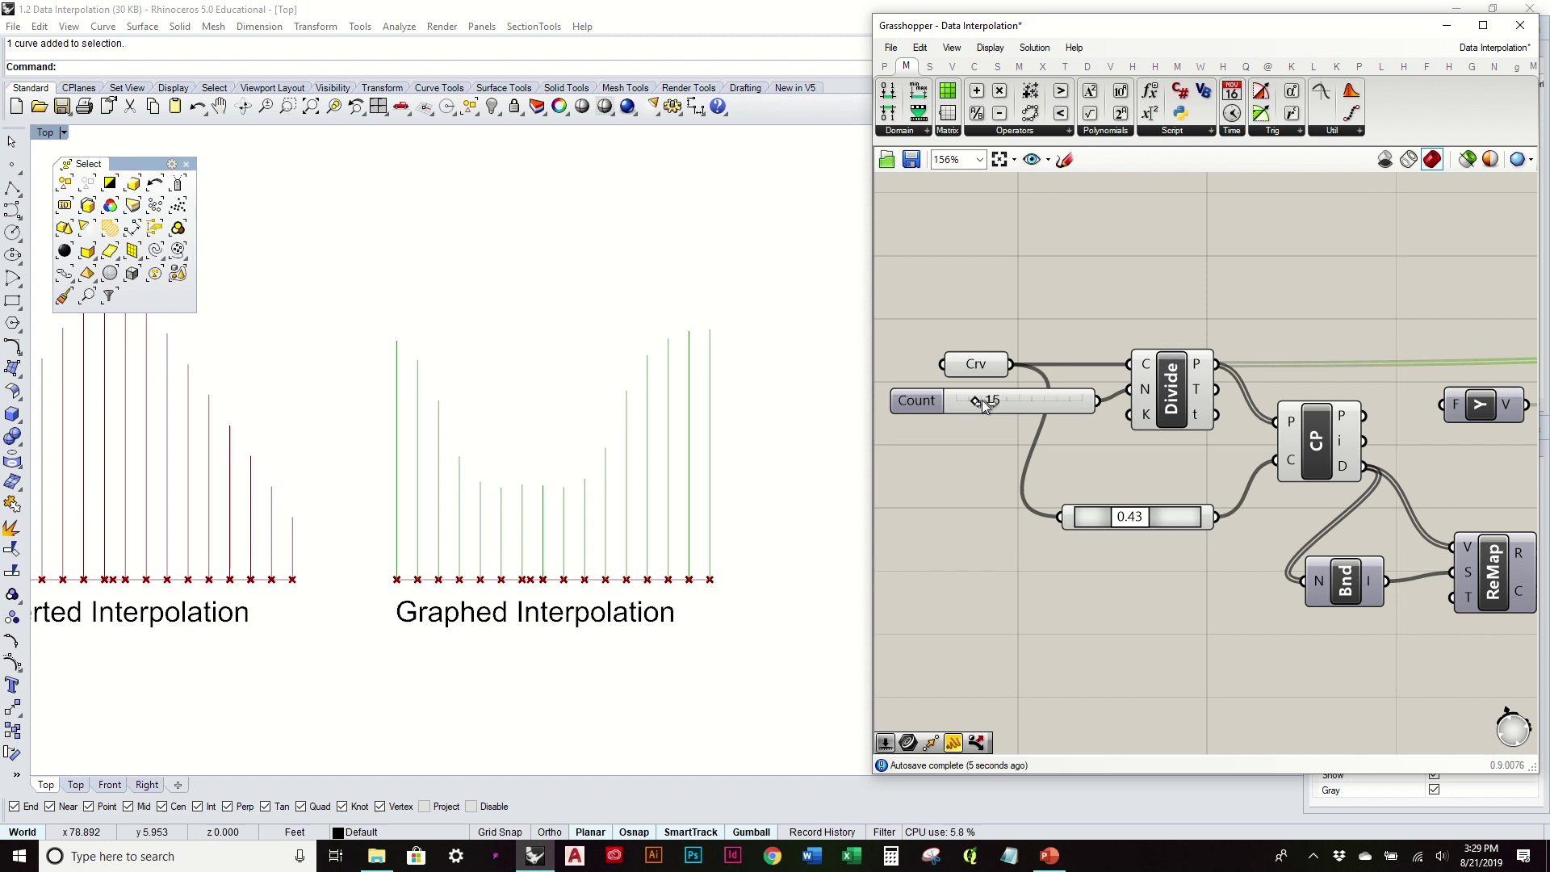
left_click_drag(981, 400, 1034, 409)
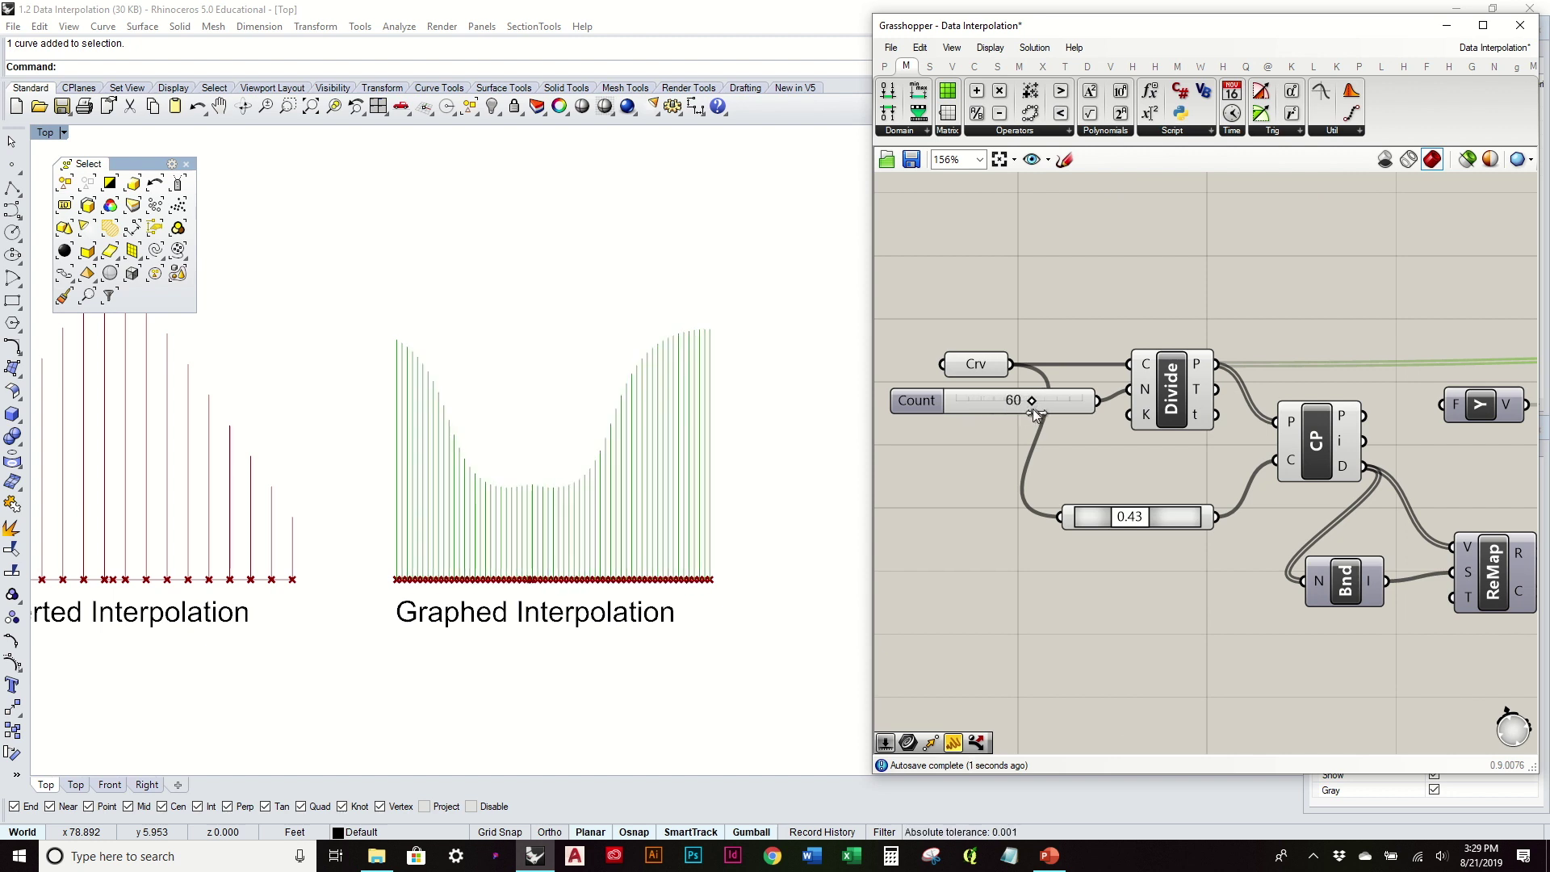
Raise the Graph Mapper's lower handle to reshape the curve
right_click_drag(1432, 513, 1246, 490)
scroll(1146, 515, "up", 3)
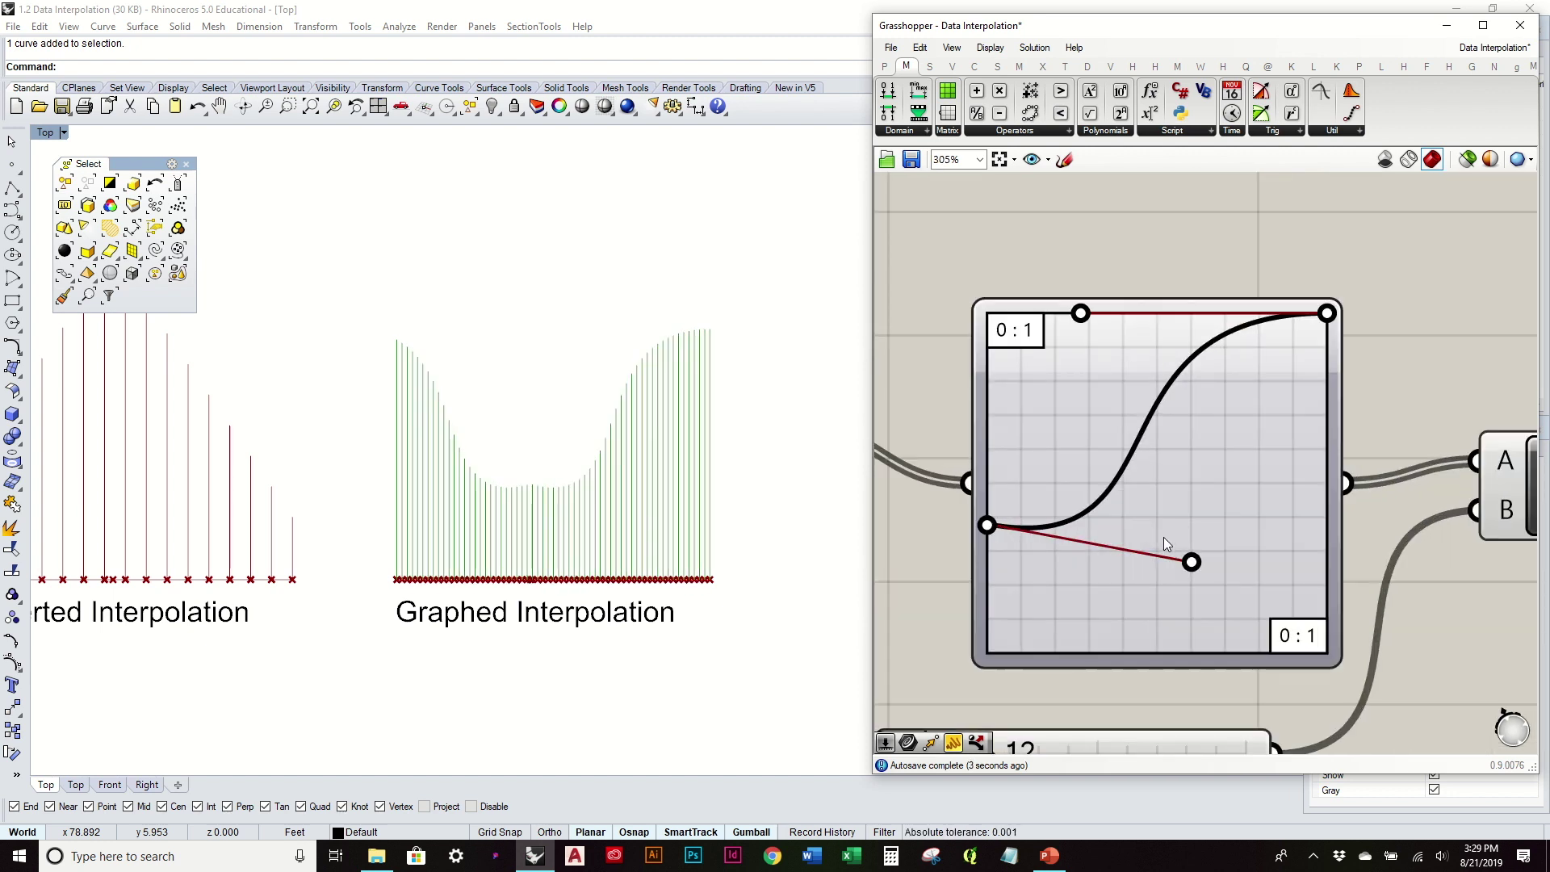
left_click_drag(1192, 562, 1250, 567)
scroll(532, 492, "up", 5)
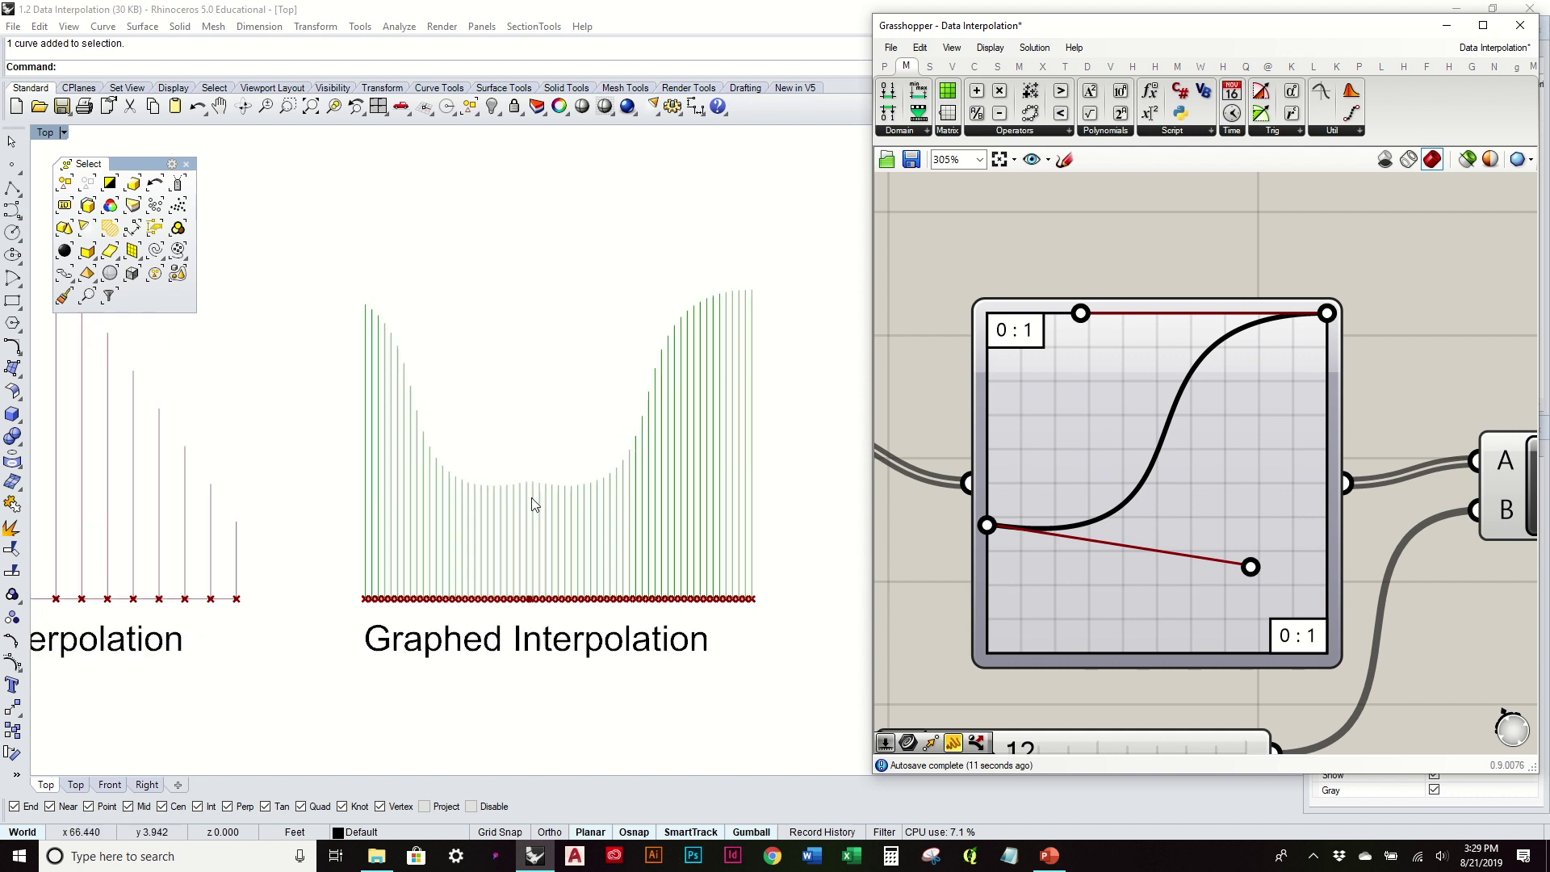
scroll(535, 472, "down", 4)
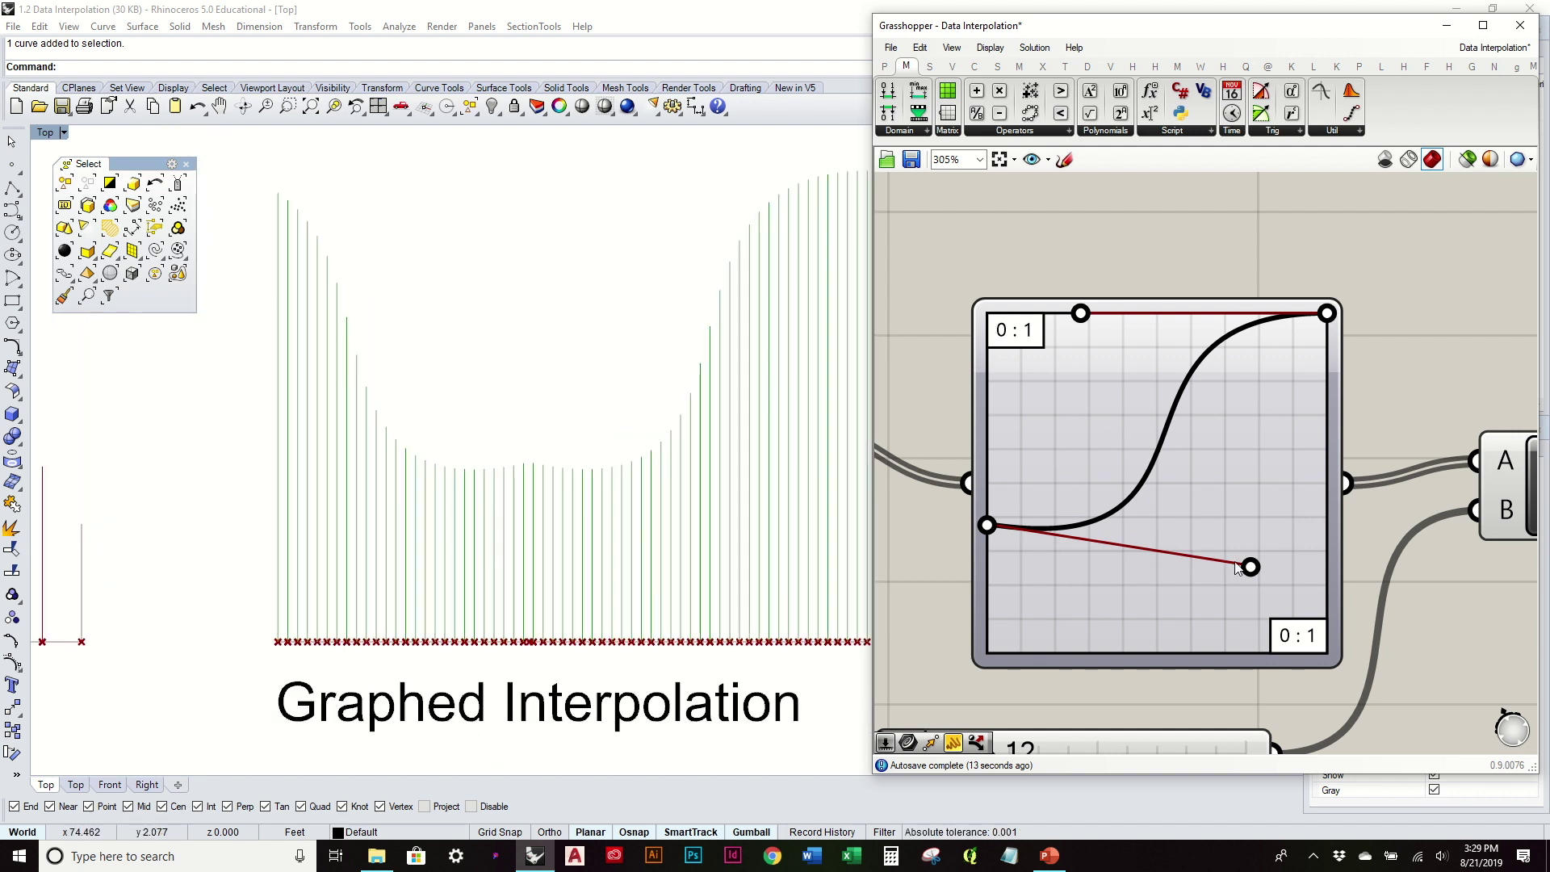
scroll(1235, 563, "down", 5)
Adjust the 0.43 test-point slider next to the Divide component
right_click_drag(1024, 565, 1268, 549)
left_click_drag(985, 462, 872, 483)
scroll(183, 536, "down", 3)
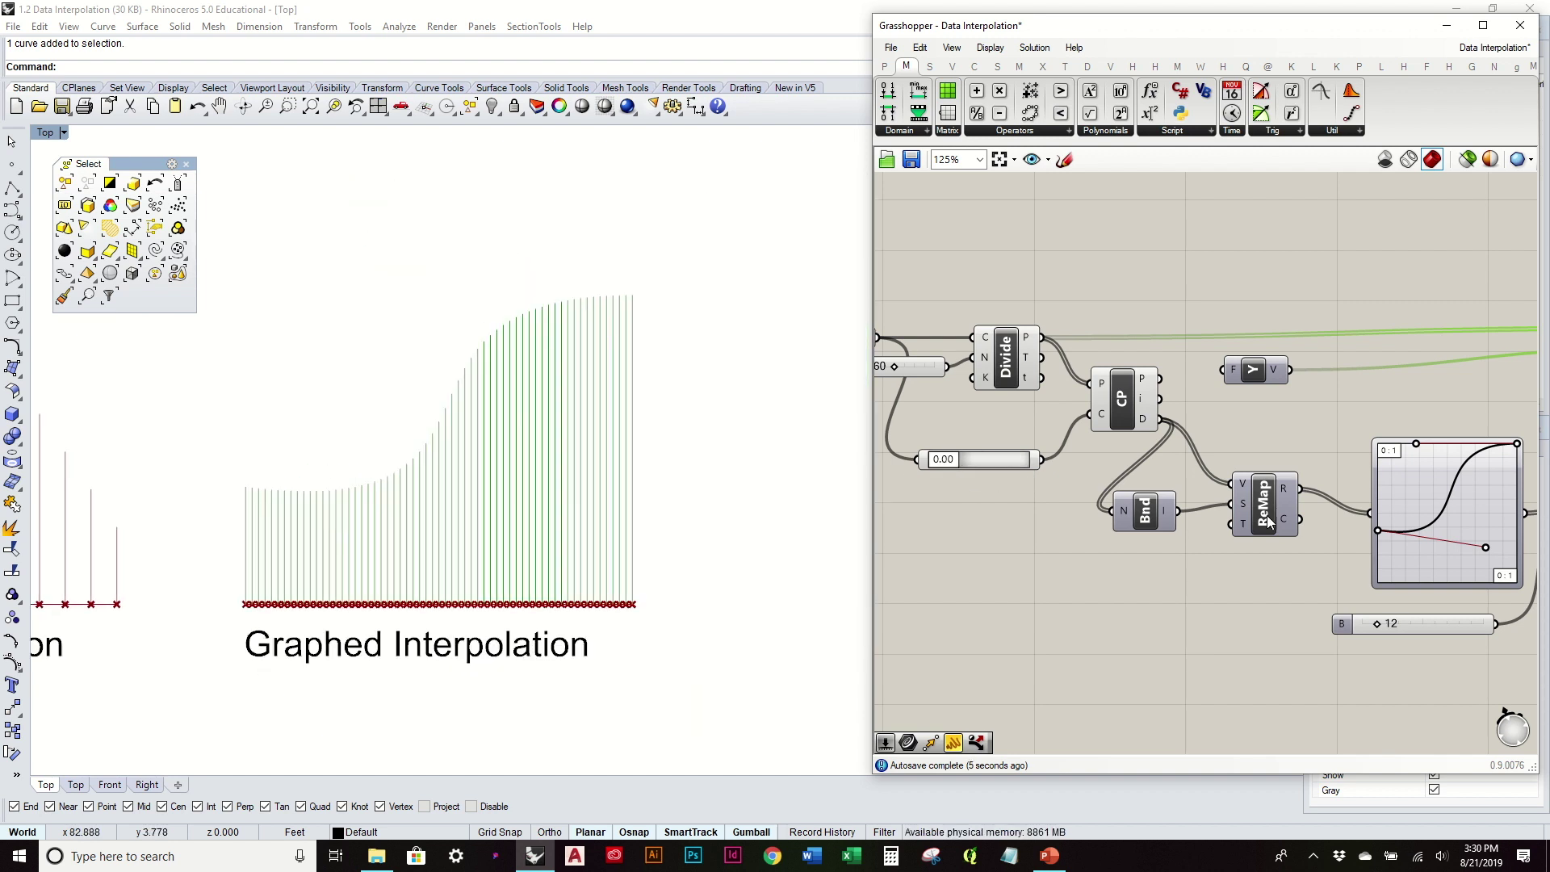
Reshape the Bezier graph so it ends mid-height on the right, peaking the lines near the right
right_click_drag(1470, 525, 1322, 541)
scroll(1321, 541, "up", 3)
left_click_drag(1342, 580, 1348, 649)
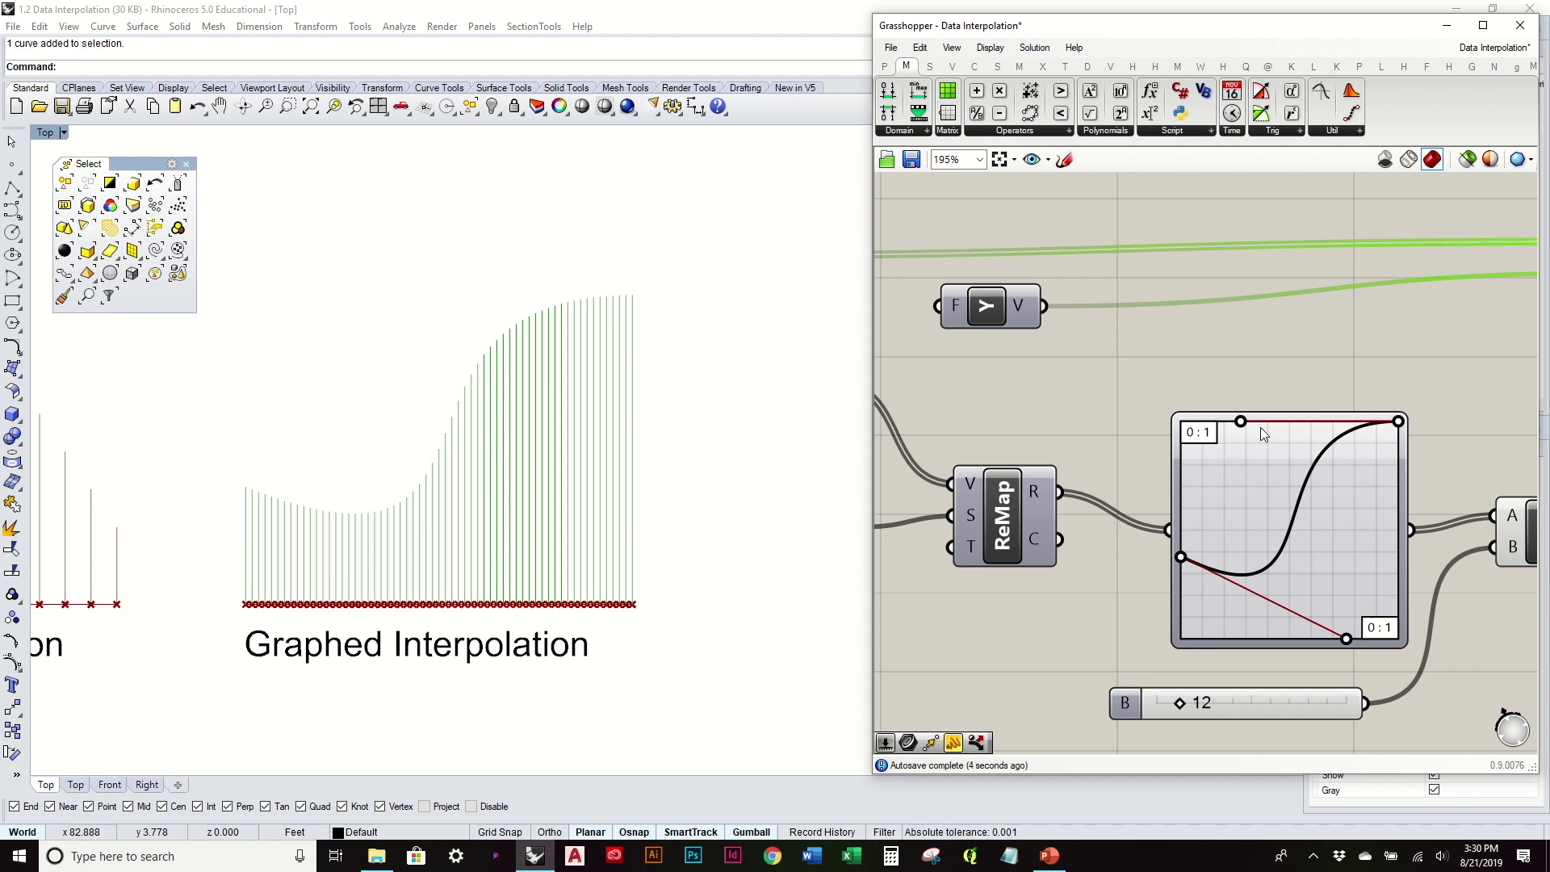
left_click_drag(1241, 421, 1251, 444)
left_click_drag(1399, 422, 1398, 526)
left_click_drag(1253, 454, 1316, 400)
mouse_move(1342, 638)
left_mouse_down()
mouse_move(1310, 591)
mouse_move(1319, 628)
left_mouse_up()
right_click_drag(1319, 630, 1307, 574)
left_click(1317, 521)
Switch the Graph Mapper to a Gaussian graph and tune the bell's width and peak position
right_click(1316, 512)
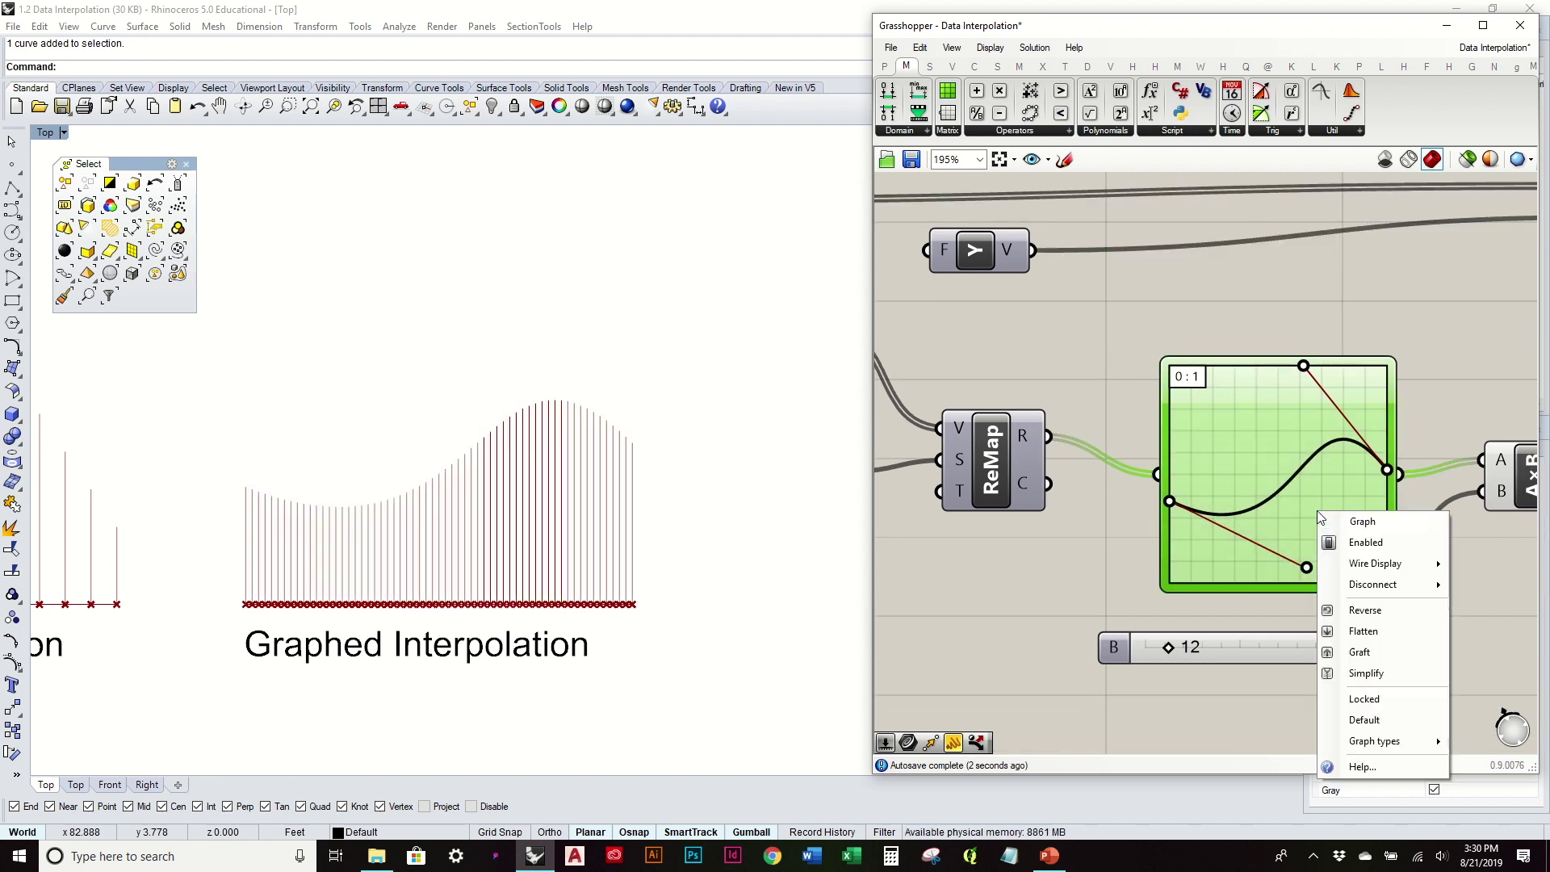
mouse_move(1405, 740)
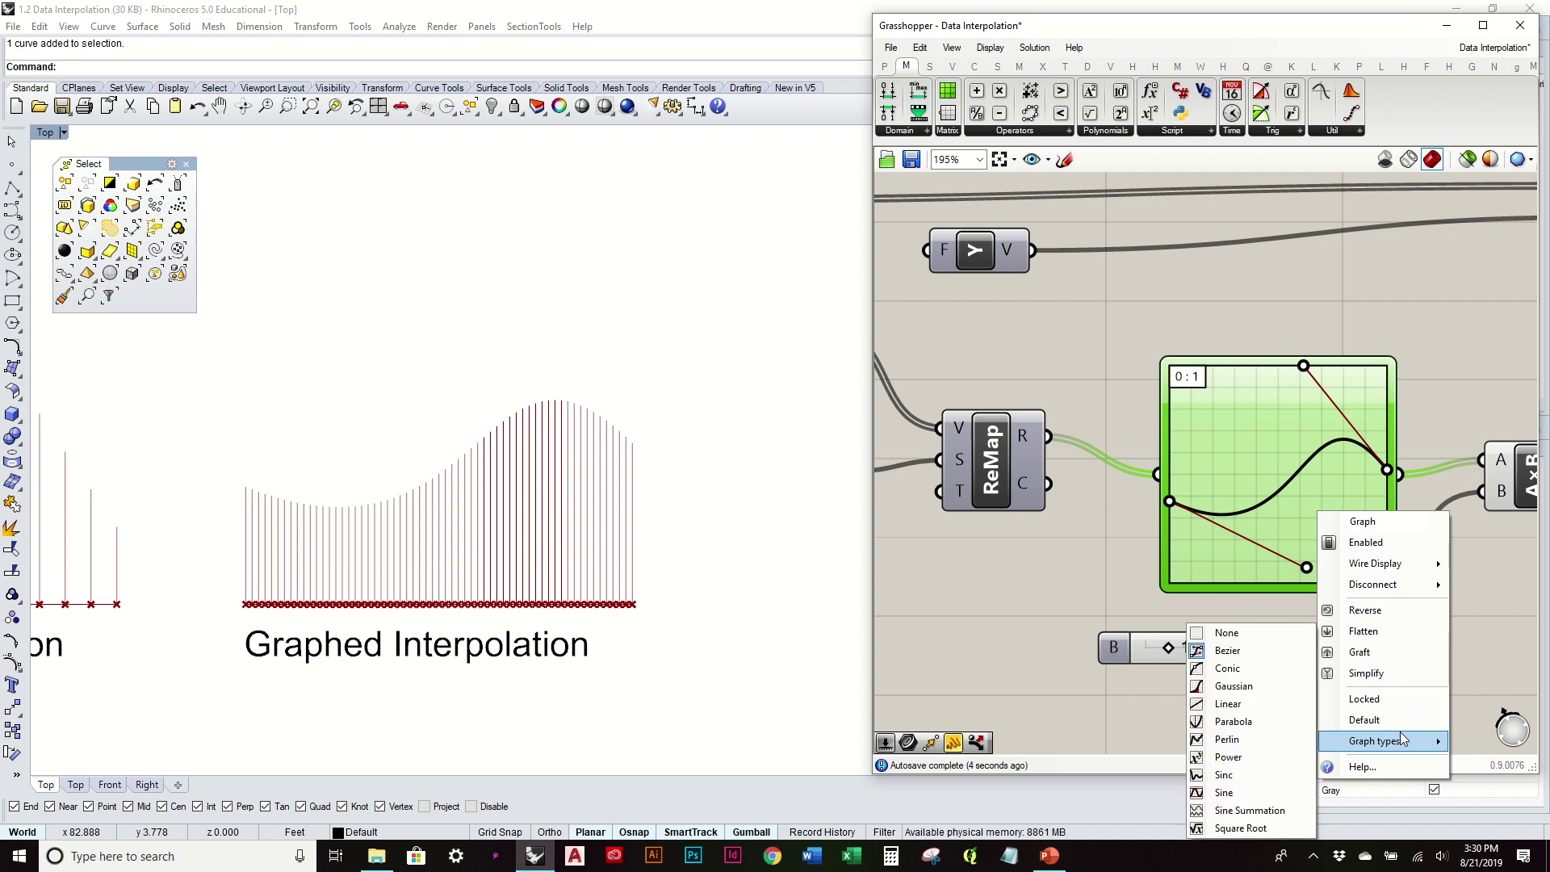
left_click(1236, 686)
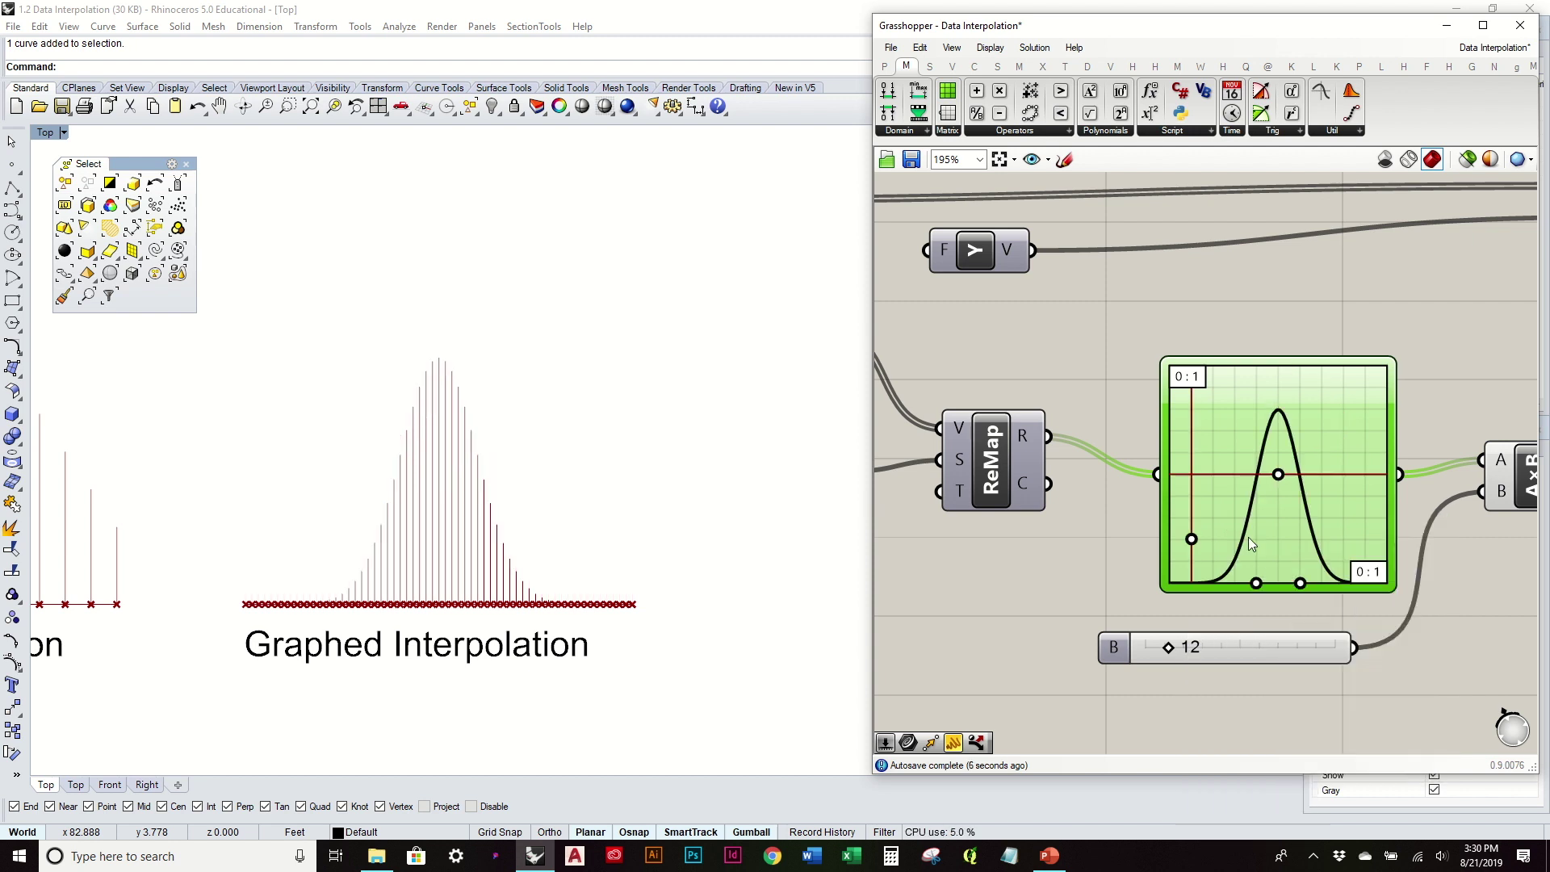
mouse_move(1259, 569)
left_mouse_down()
mouse_move(1235, 587)
mouse_move(1256, 590)
left_mouse_up()
left_click_drag(1193, 540, 1215, 517)
mouse_move(1282, 480)
left_mouse_down()
mouse_move(1313, 480)
mouse_move(1286, 476)
left_mouse_up()
scroll(783, 511, "down", 5)
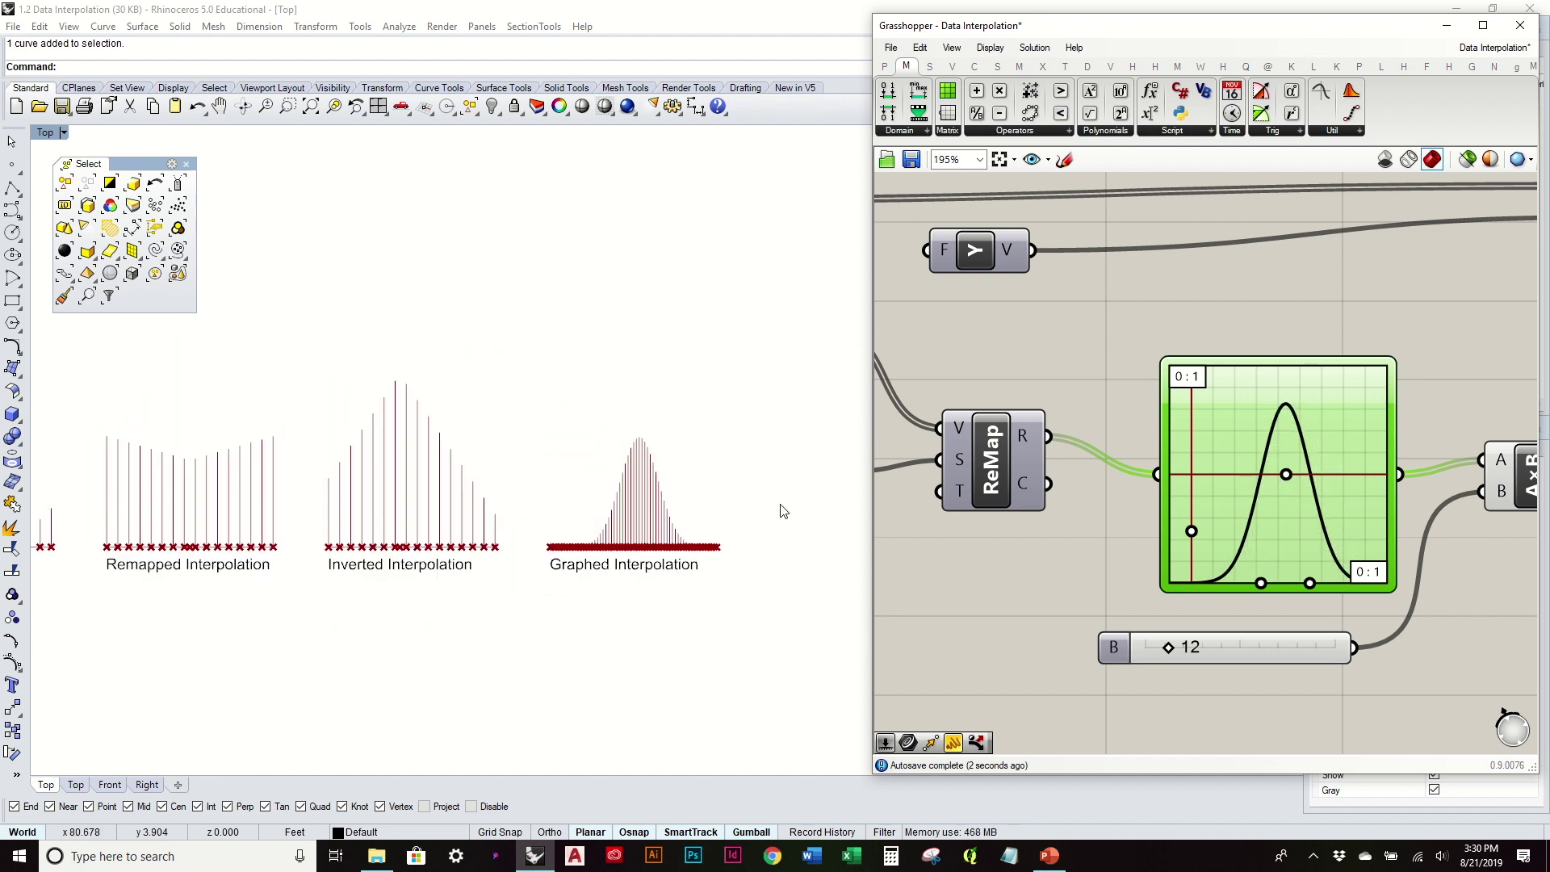
Move the 12 slider under the graph and the Y-vector component beside Line's D input
scroll(1204, 497, "up", 1)
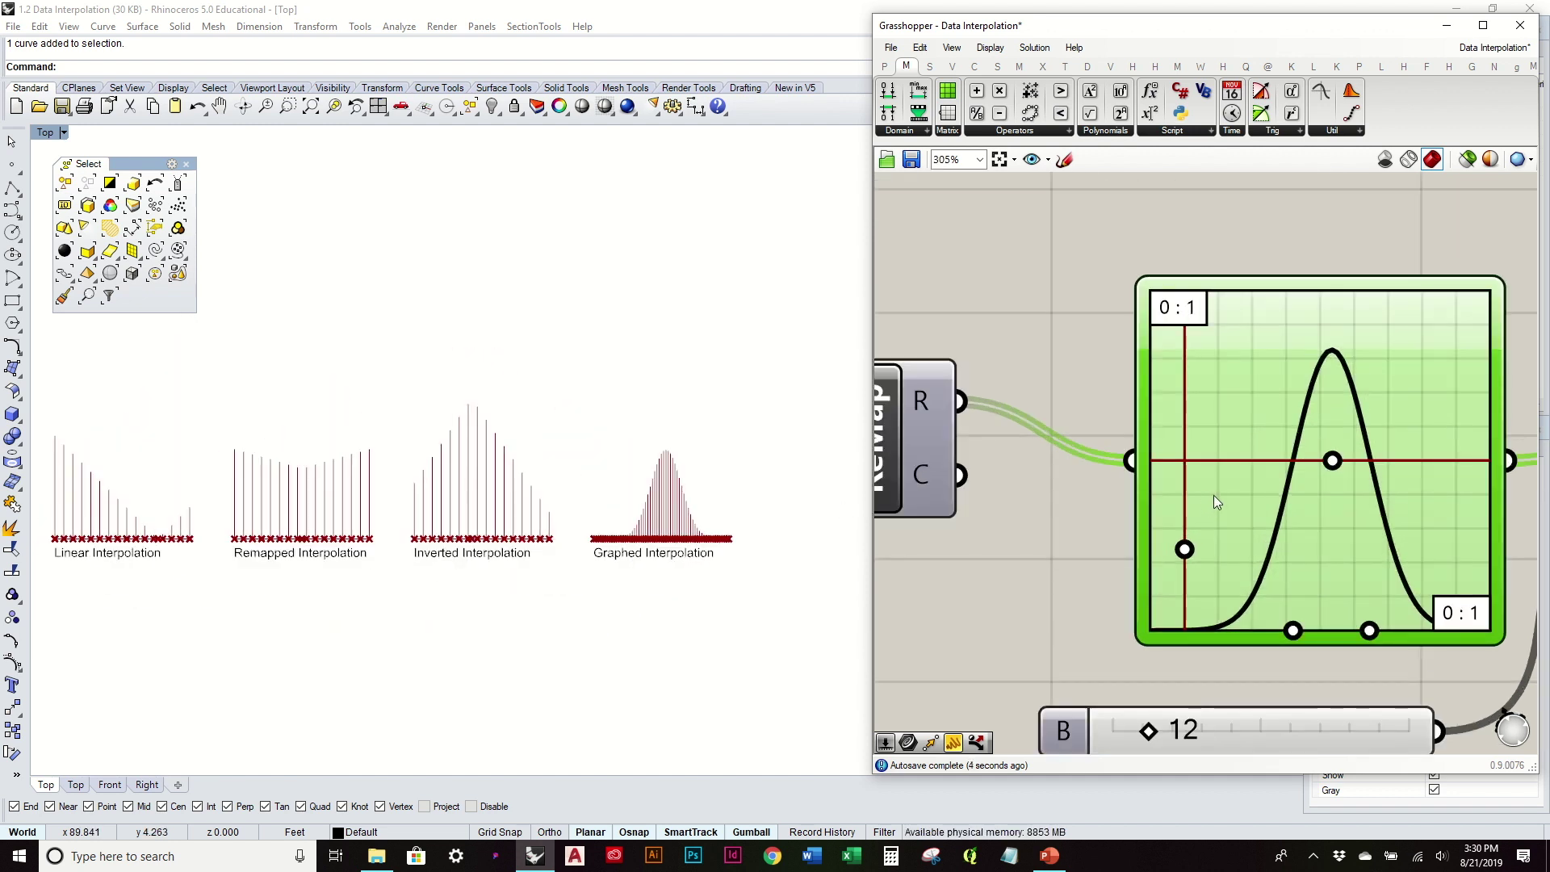
scroll(1213, 496, "down", 2)
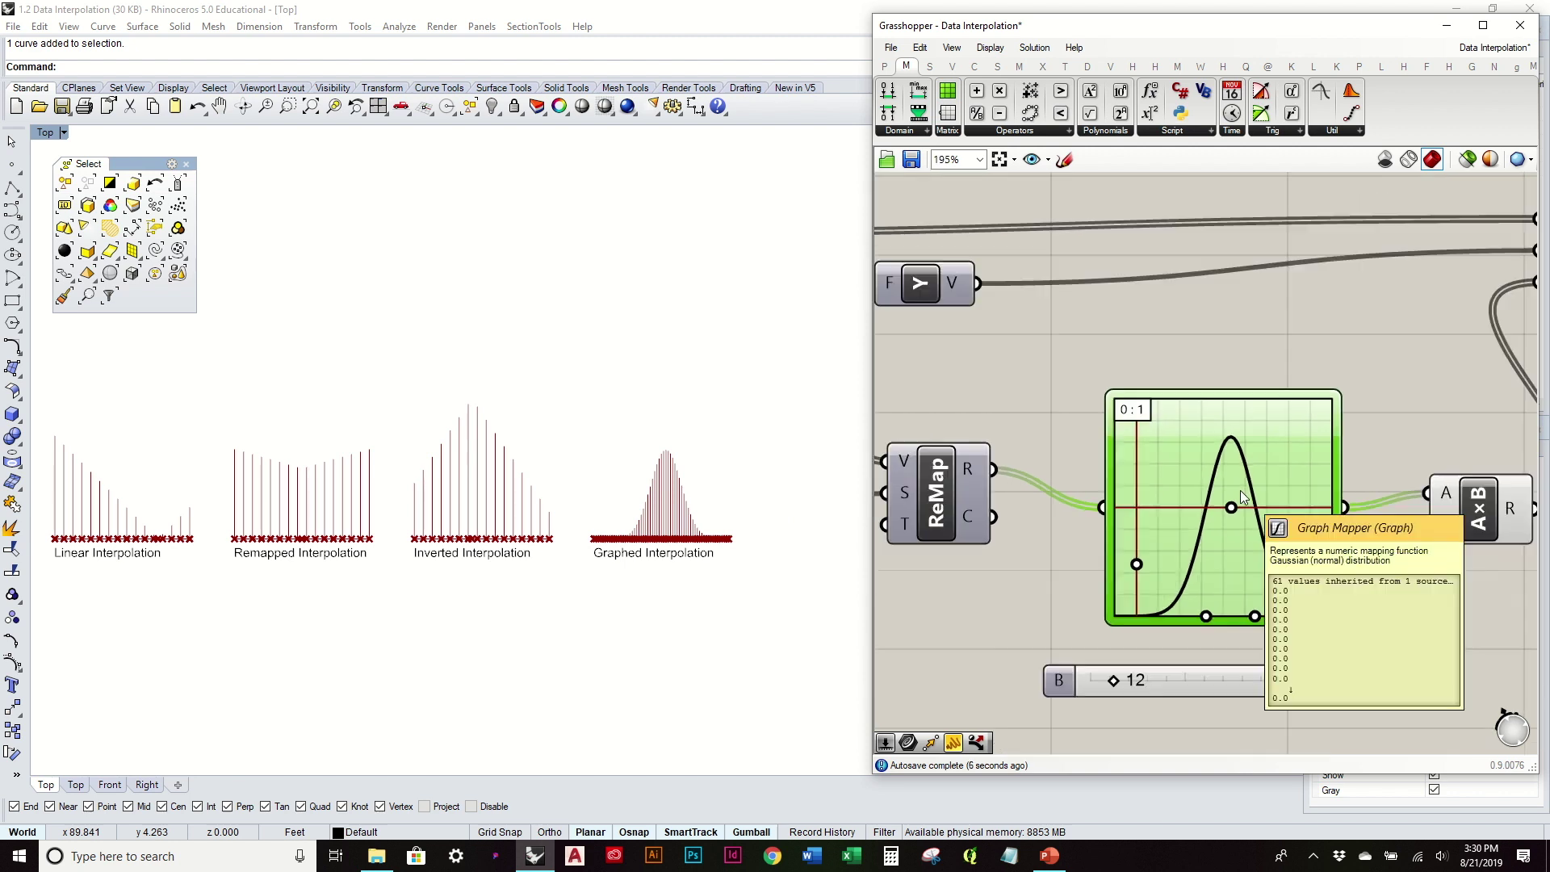
right_click_drag(1258, 455, 1232, 493)
left_click(1384, 541)
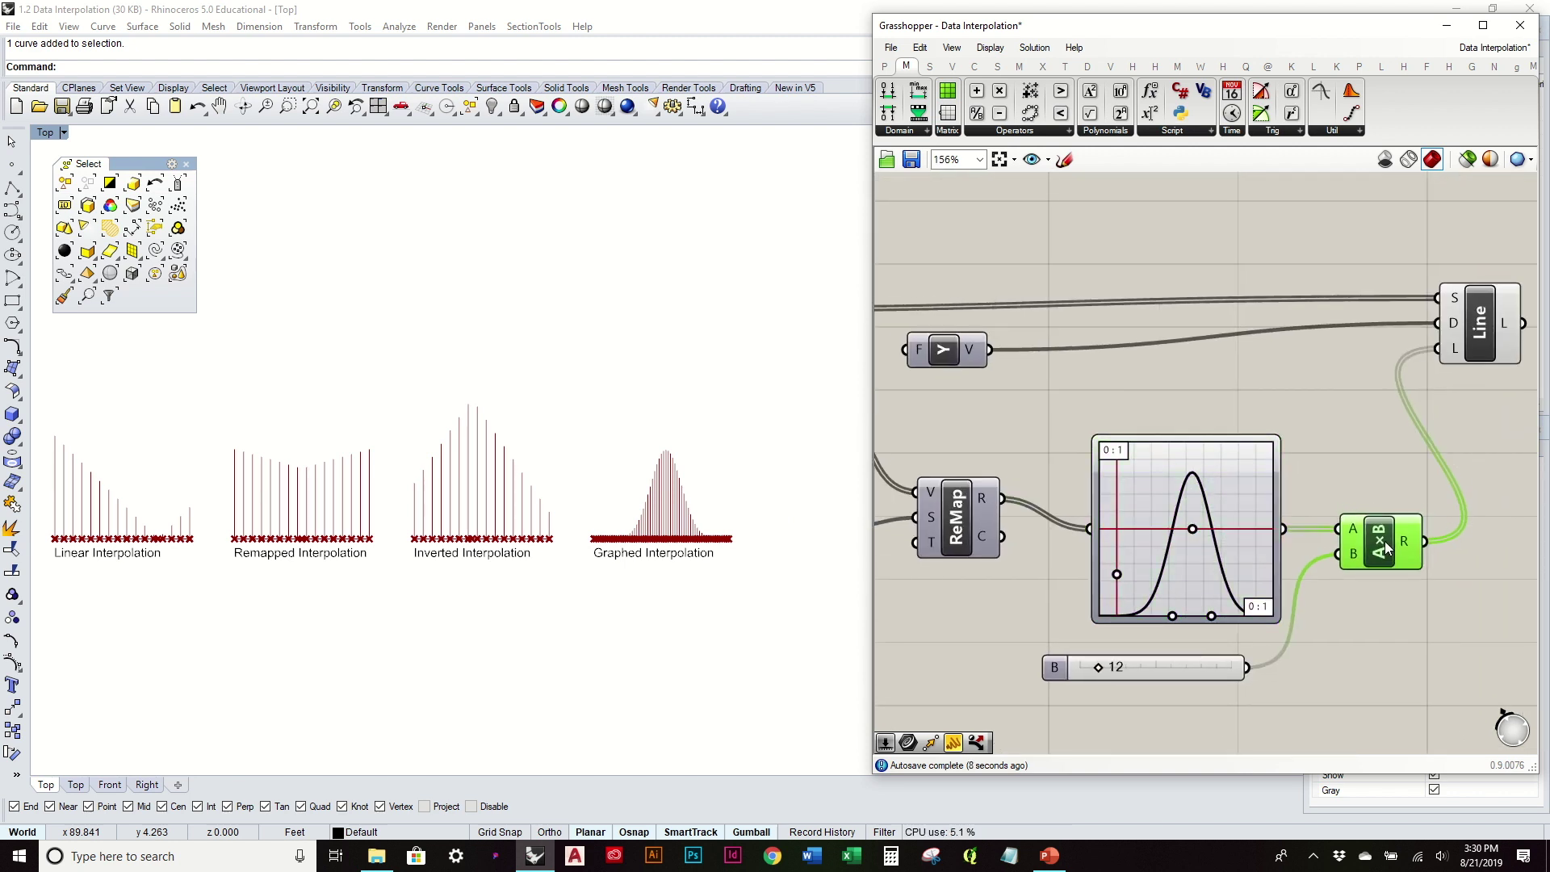
left_click(1336, 473)
left_click_drag(1228, 673, 1263, 654)
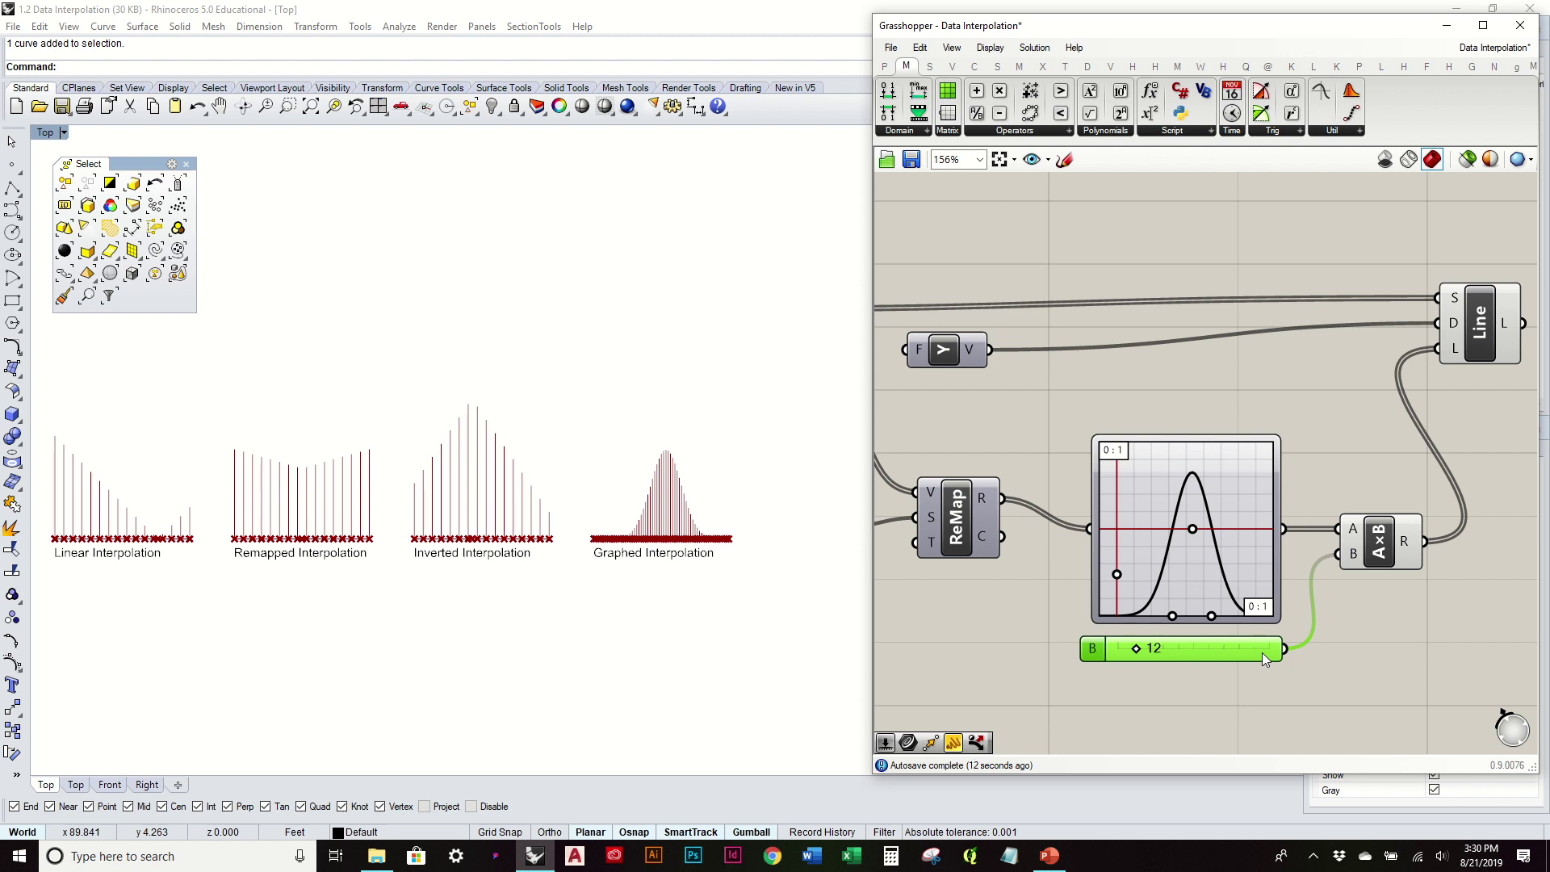
left_click_drag(957, 352, 1324, 326)
left_click_drag(1500, 332, 1512, 335)
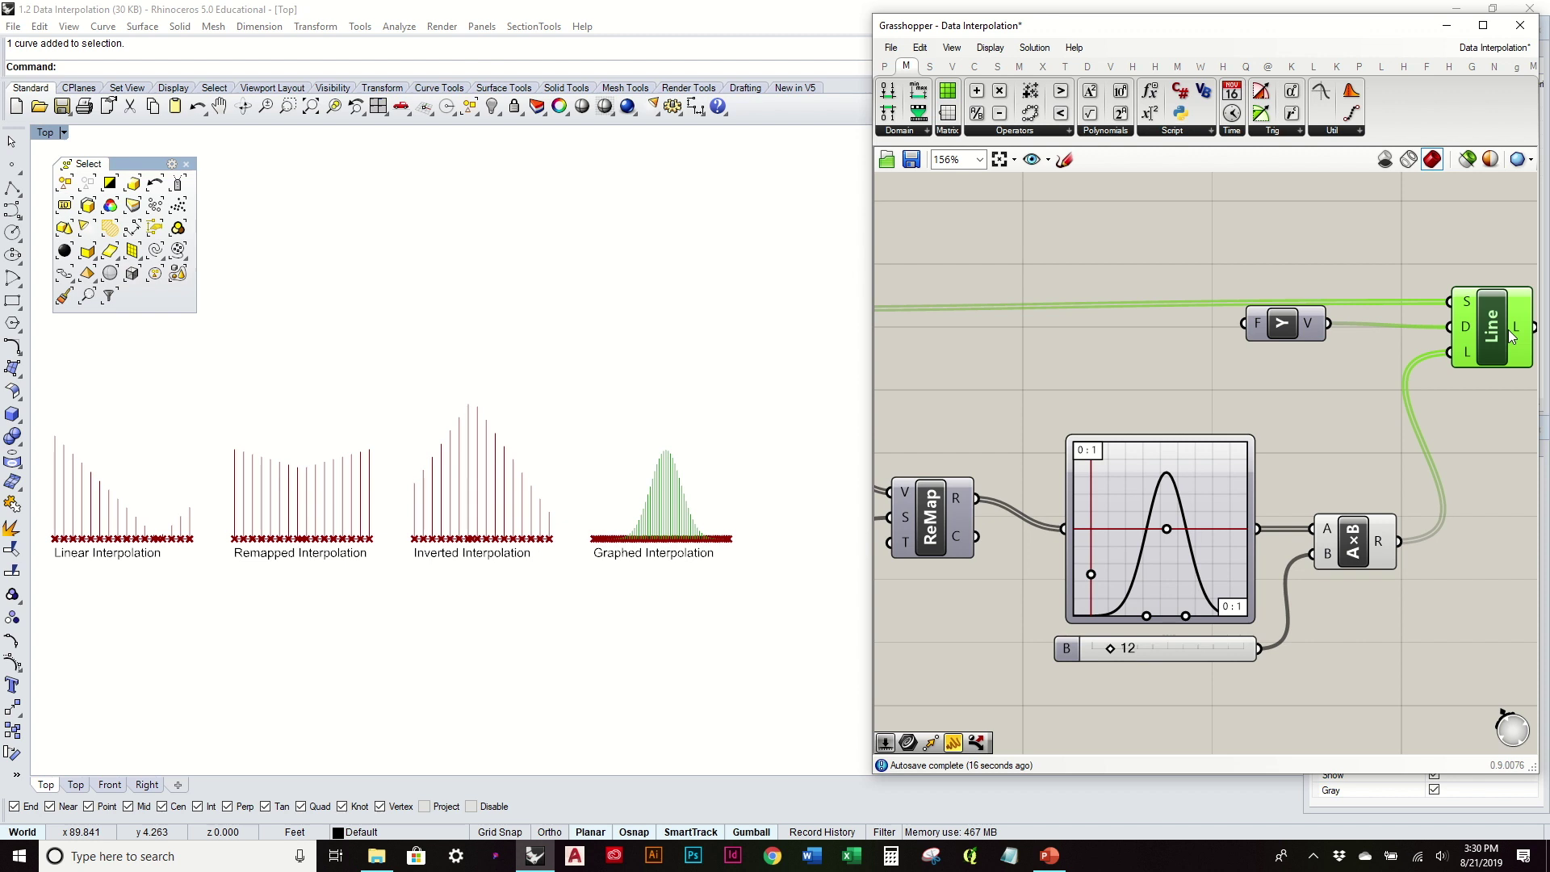
left_click_drag(1289, 331, 1353, 335)
left_click(1352, 398)
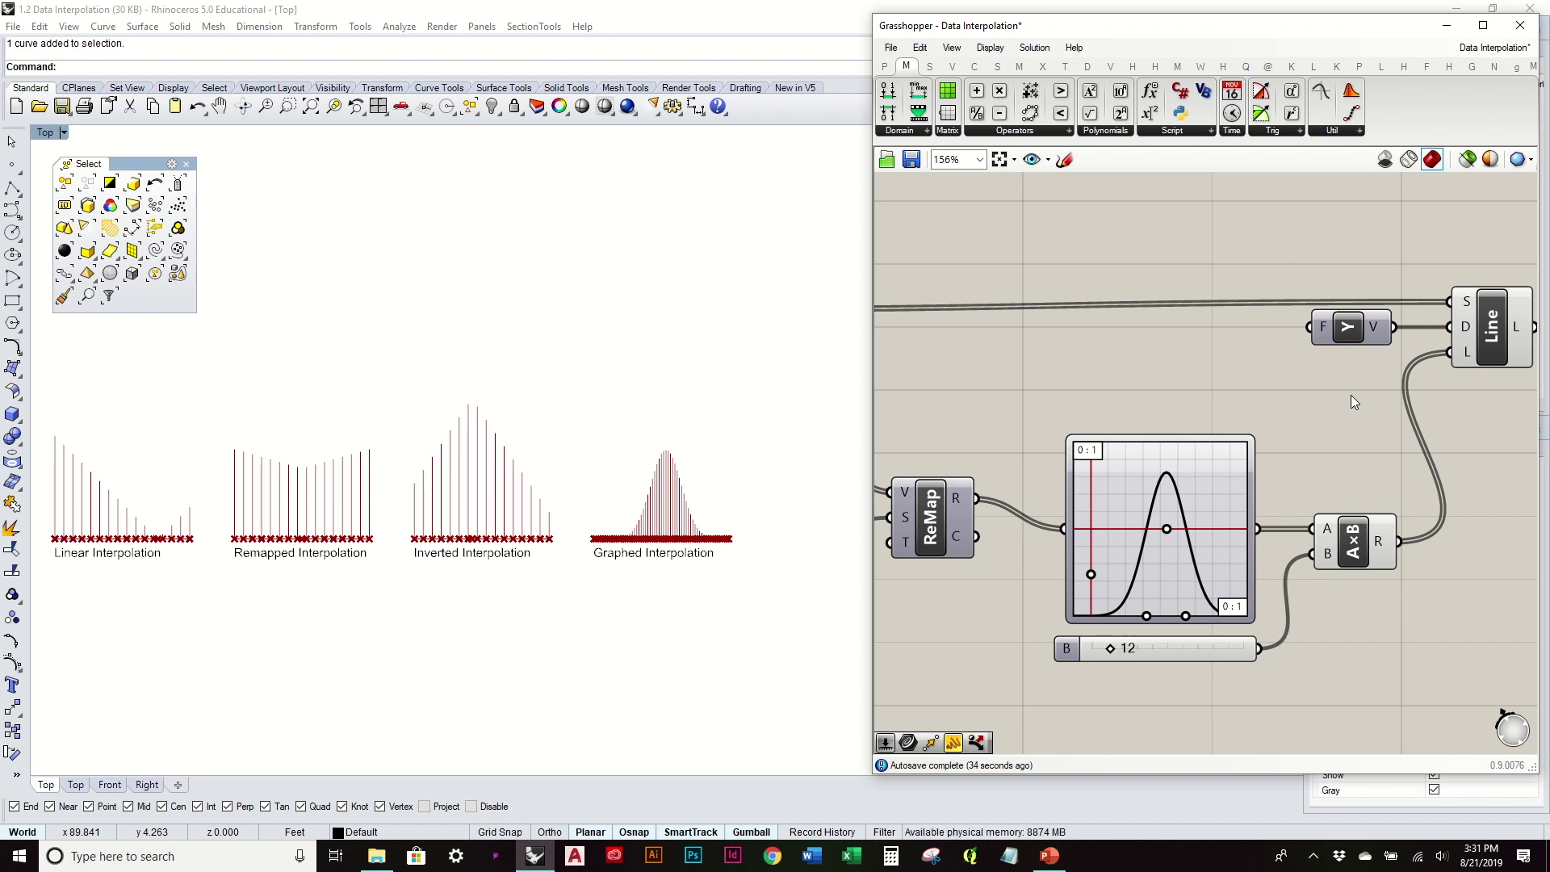
Open the Graph Mapper's options, then pan back to the earlier components
scroll(1213, 566, "up", 3)
right_click(1213, 565)
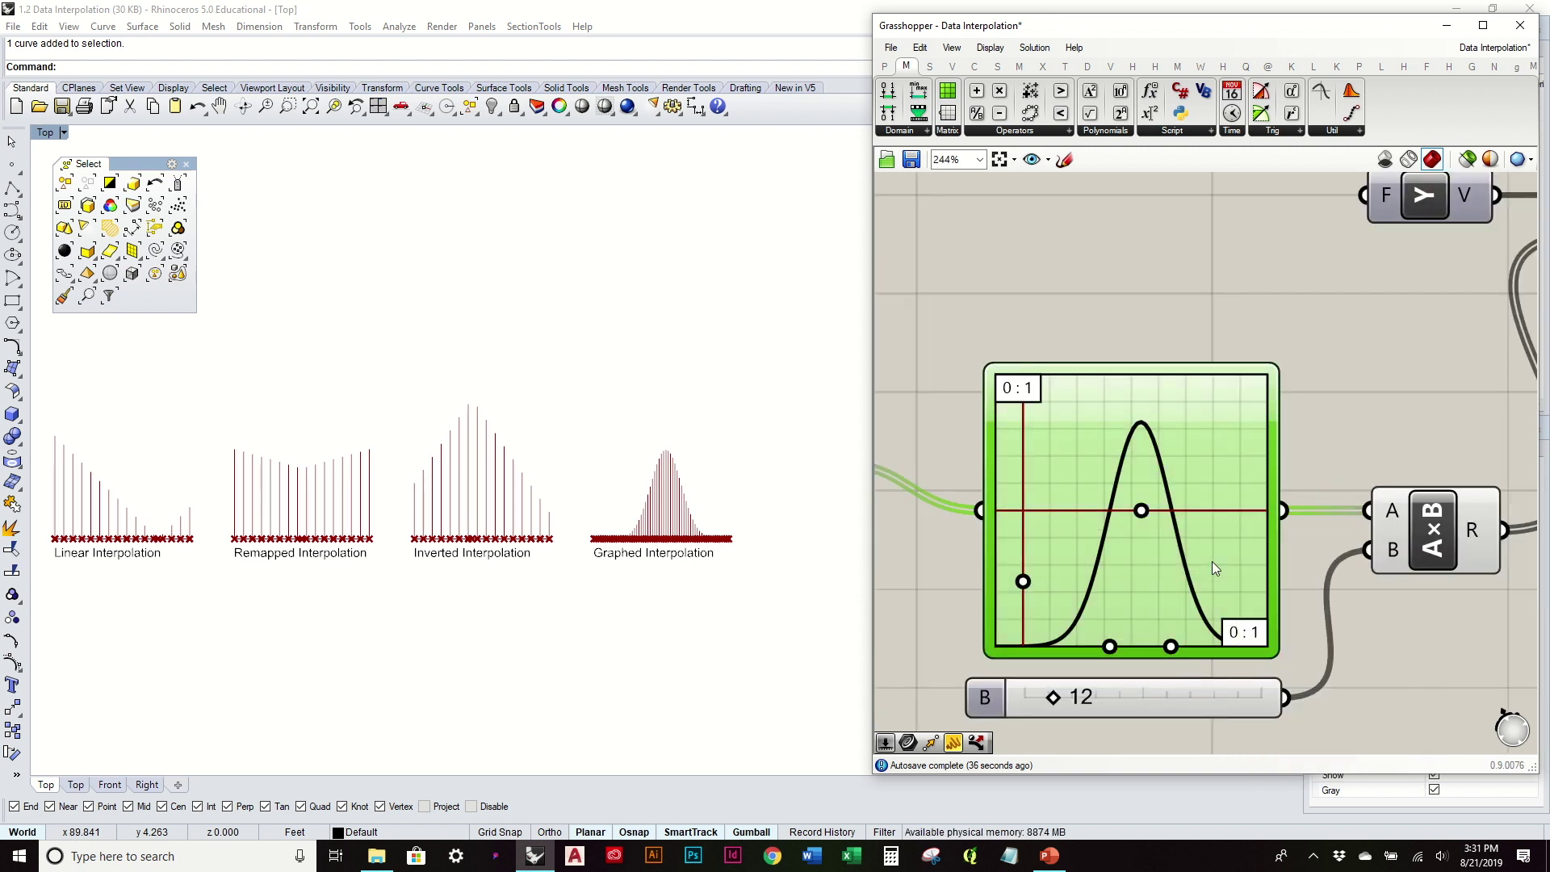
mouse_move(1128, 552)
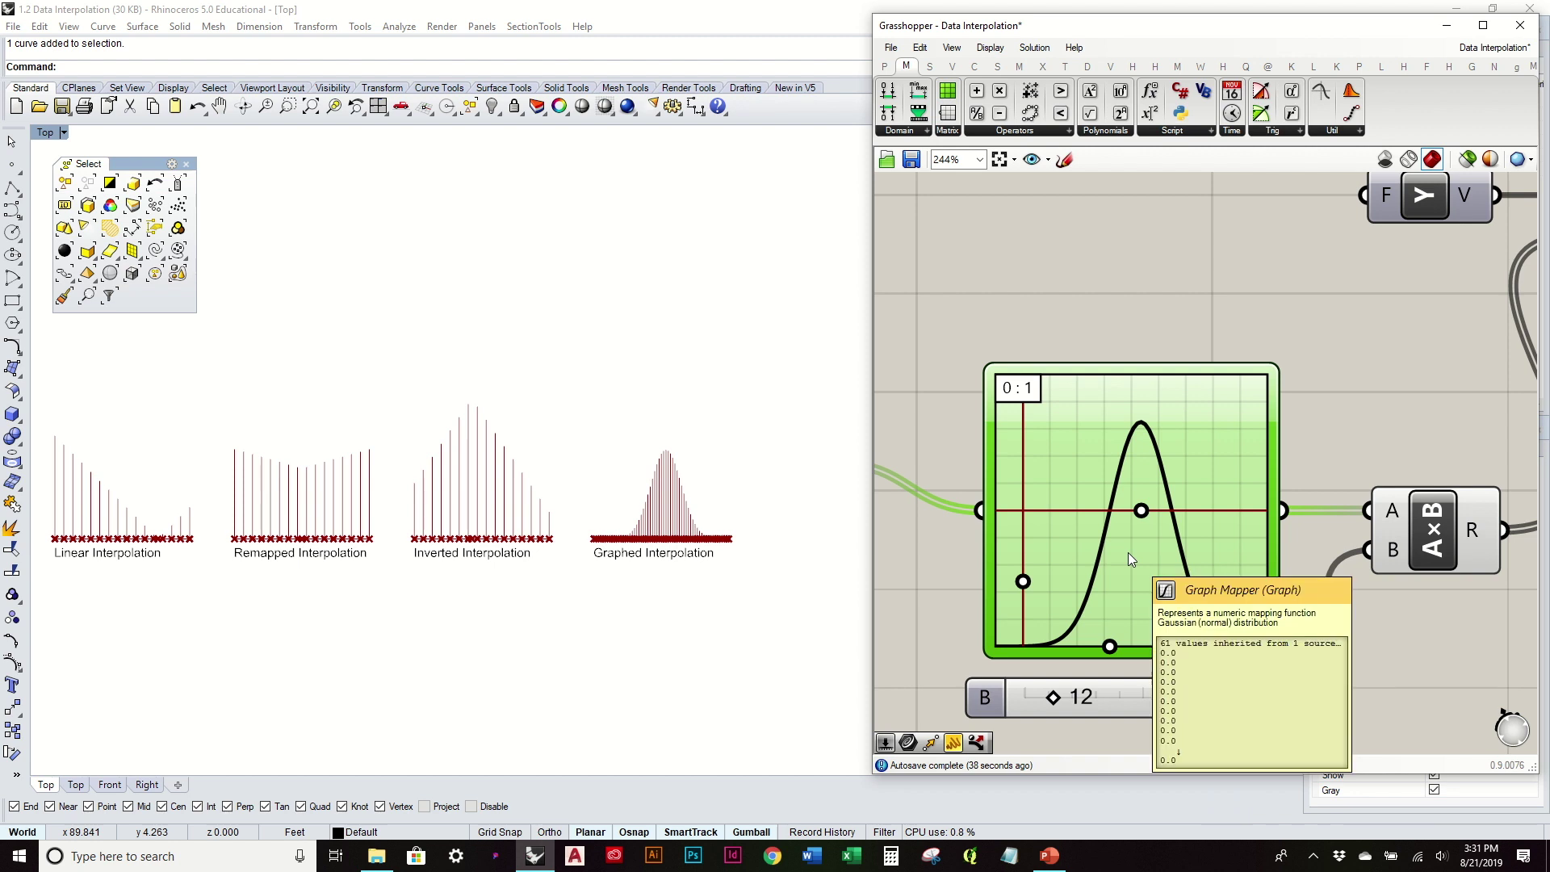
scroll(1127, 553, "down", 2)
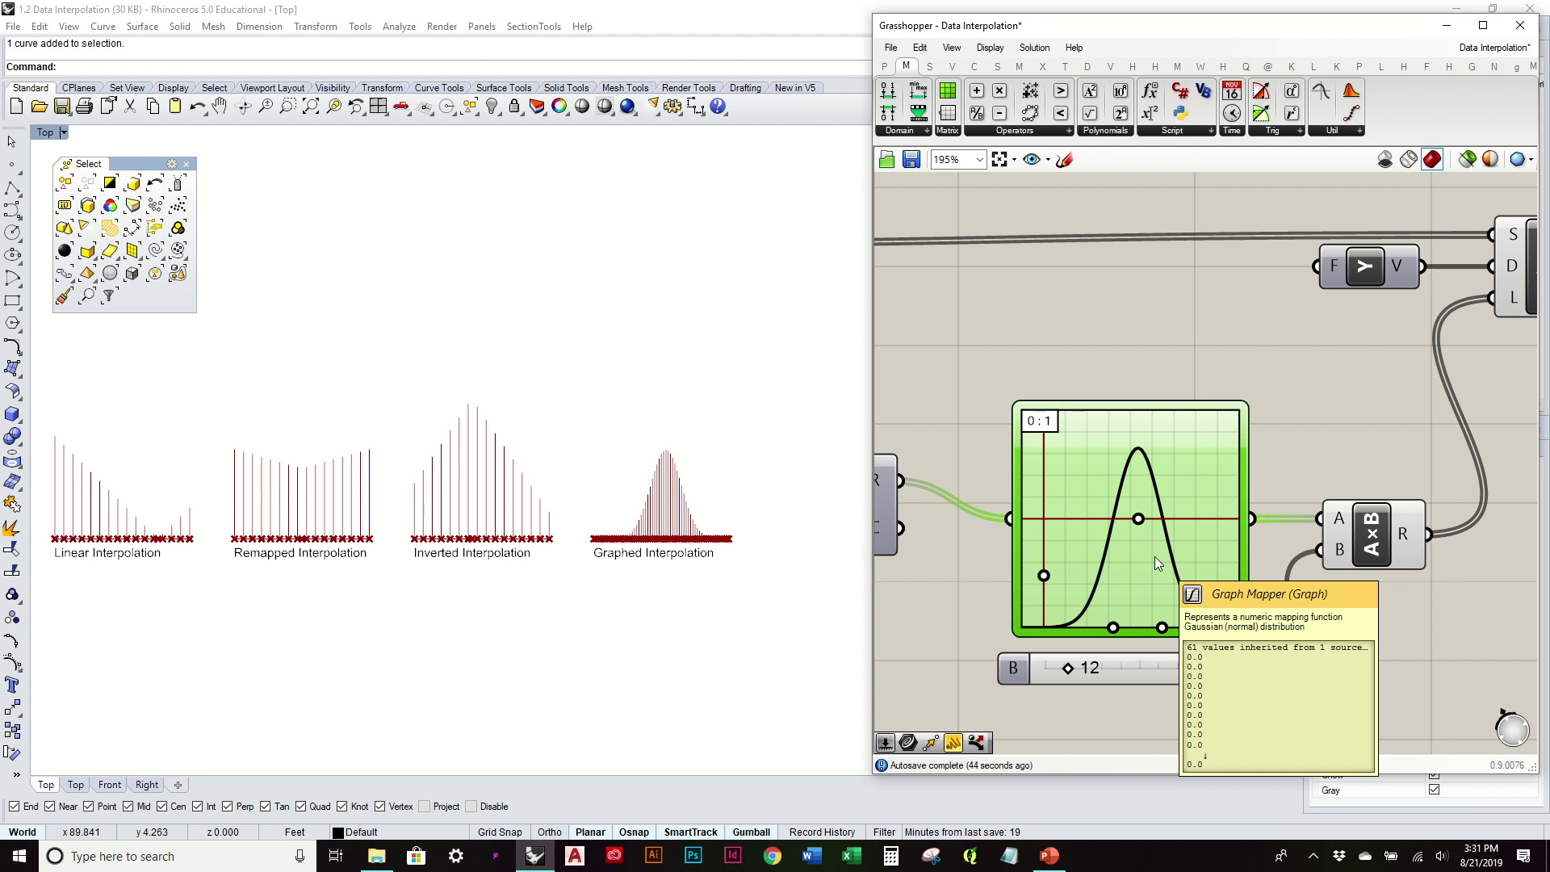
scroll(1154, 555, "down", 2)
scroll(1154, 556, "down", 2)
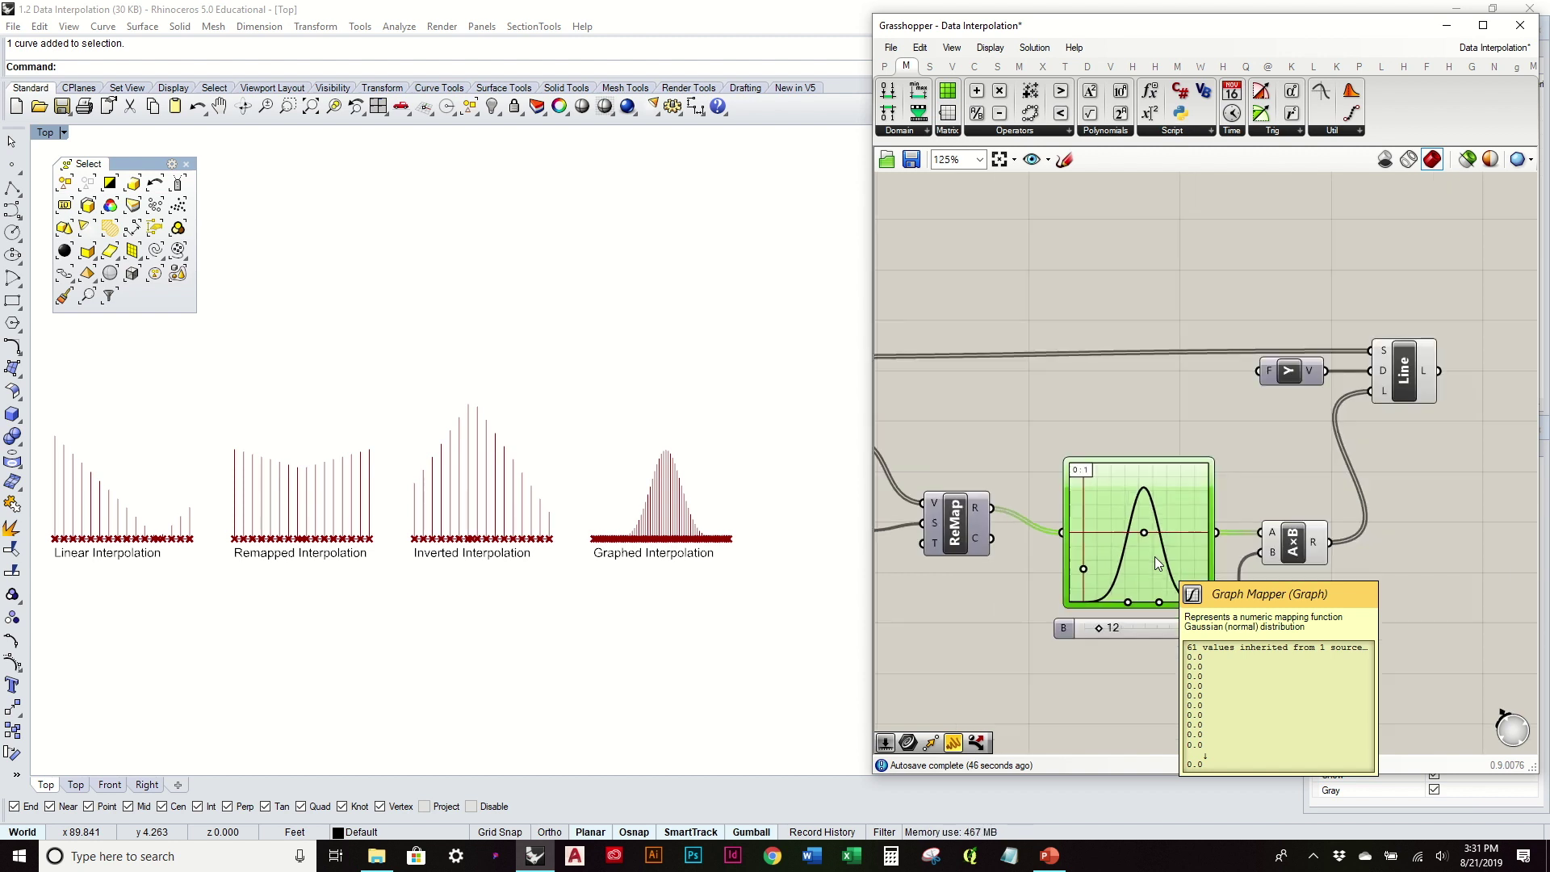
right_click_drag(1055, 555, 1132, 520)
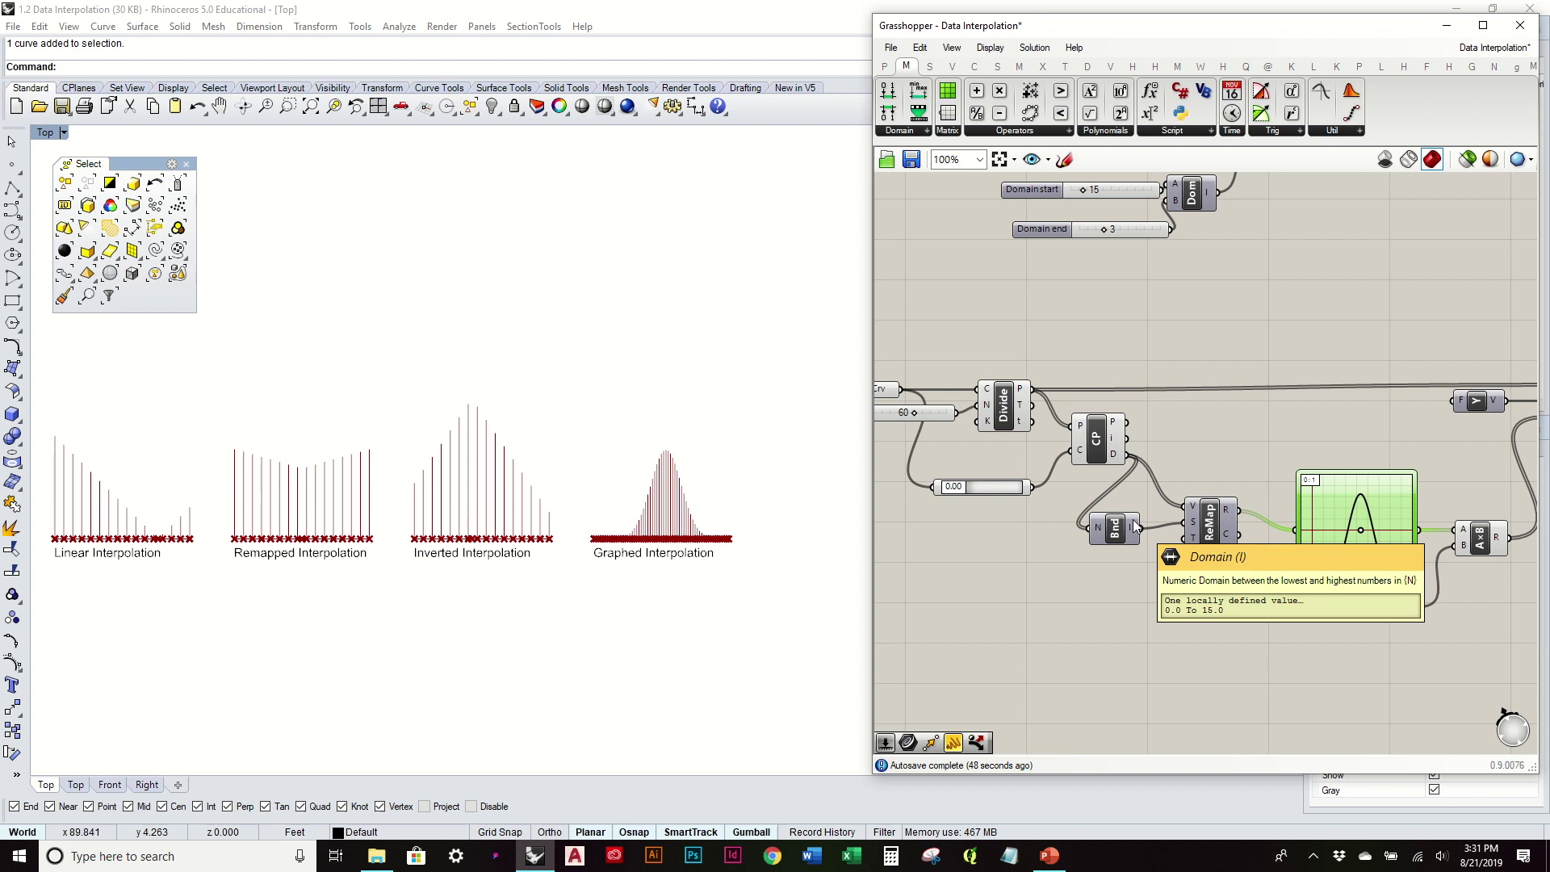
mouse_move(1132, 520)
scroll(637, 557, "down", 2)
right_click_drag(626, 539, 688, 523)
scroll(644, 566, "up", 3)
scroll(642, 565, "up", 2)
scroll(688, 522, "down", 1)
left_click(1280, 424)
right_click_drag(1278, 416, 1232, 405)
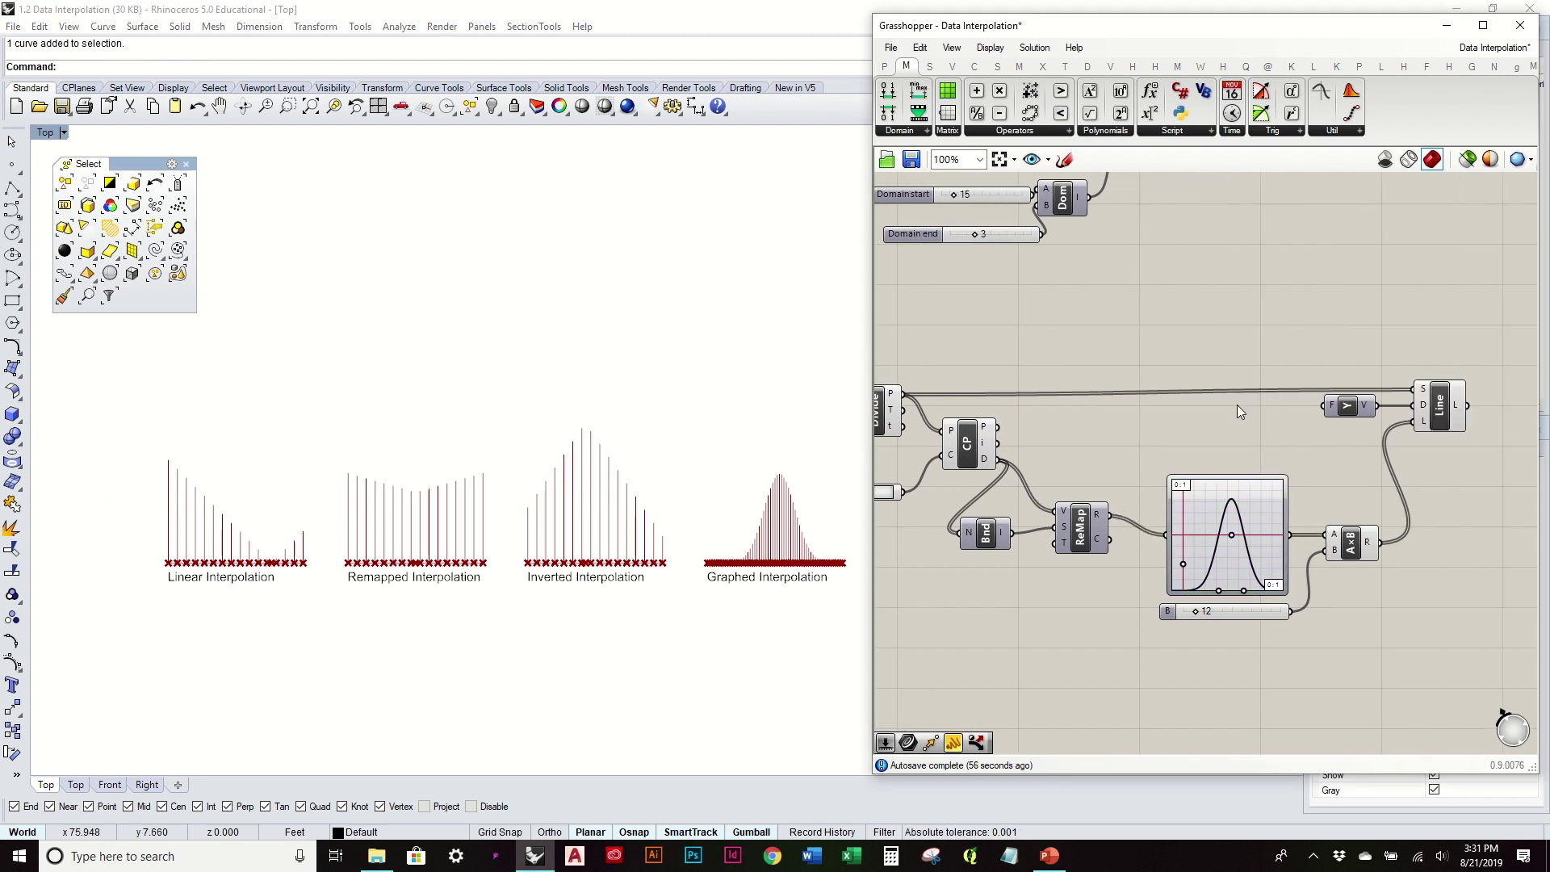
left_click_drag(1434, 406, 1445, 407)
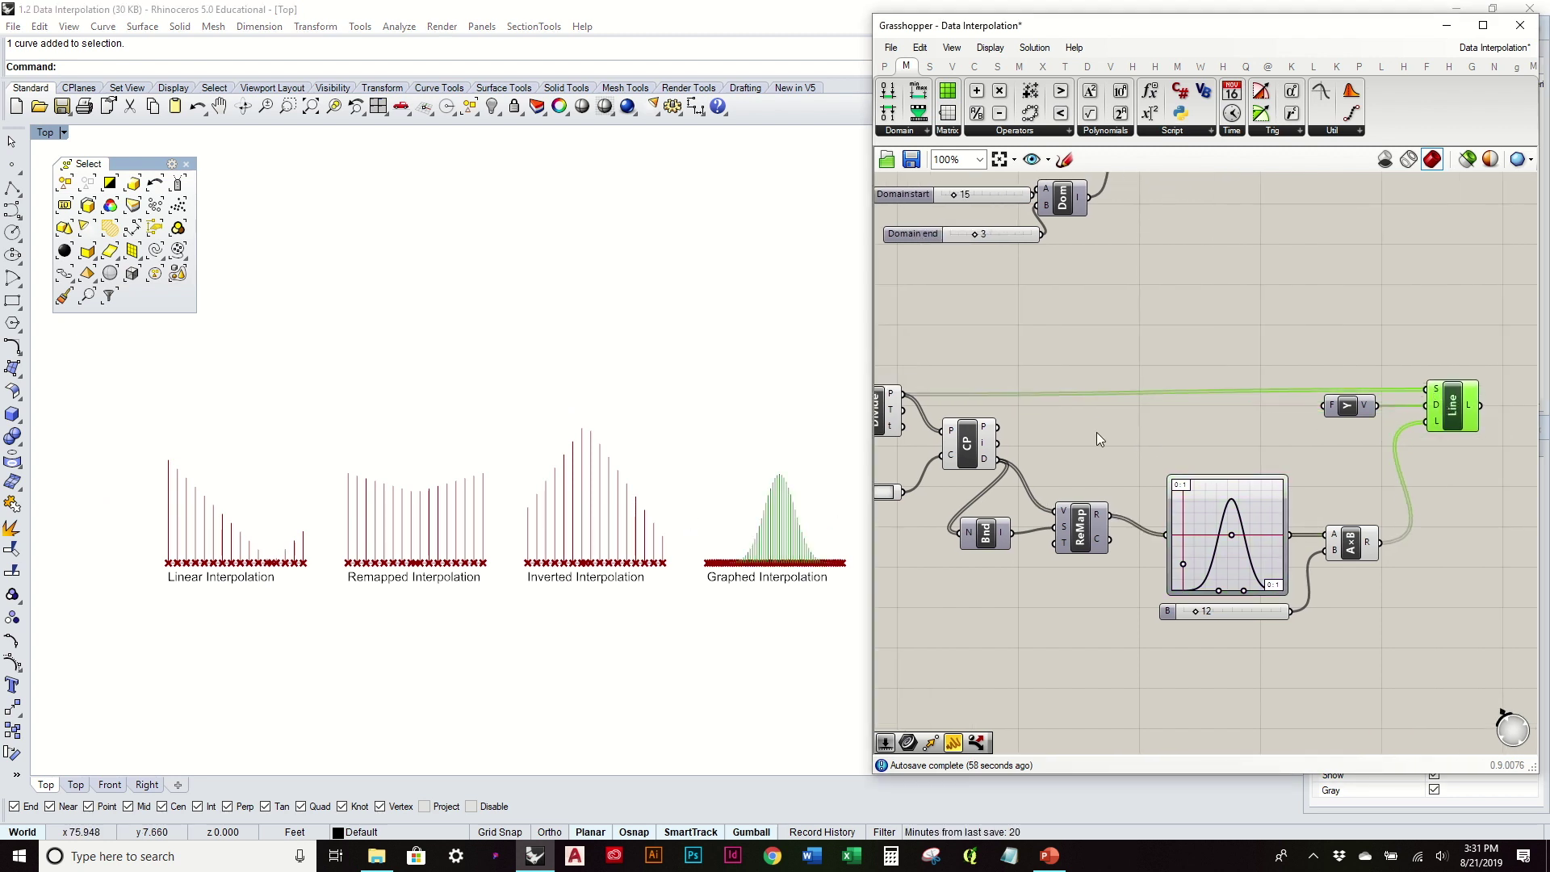
left_click(1247, 432)
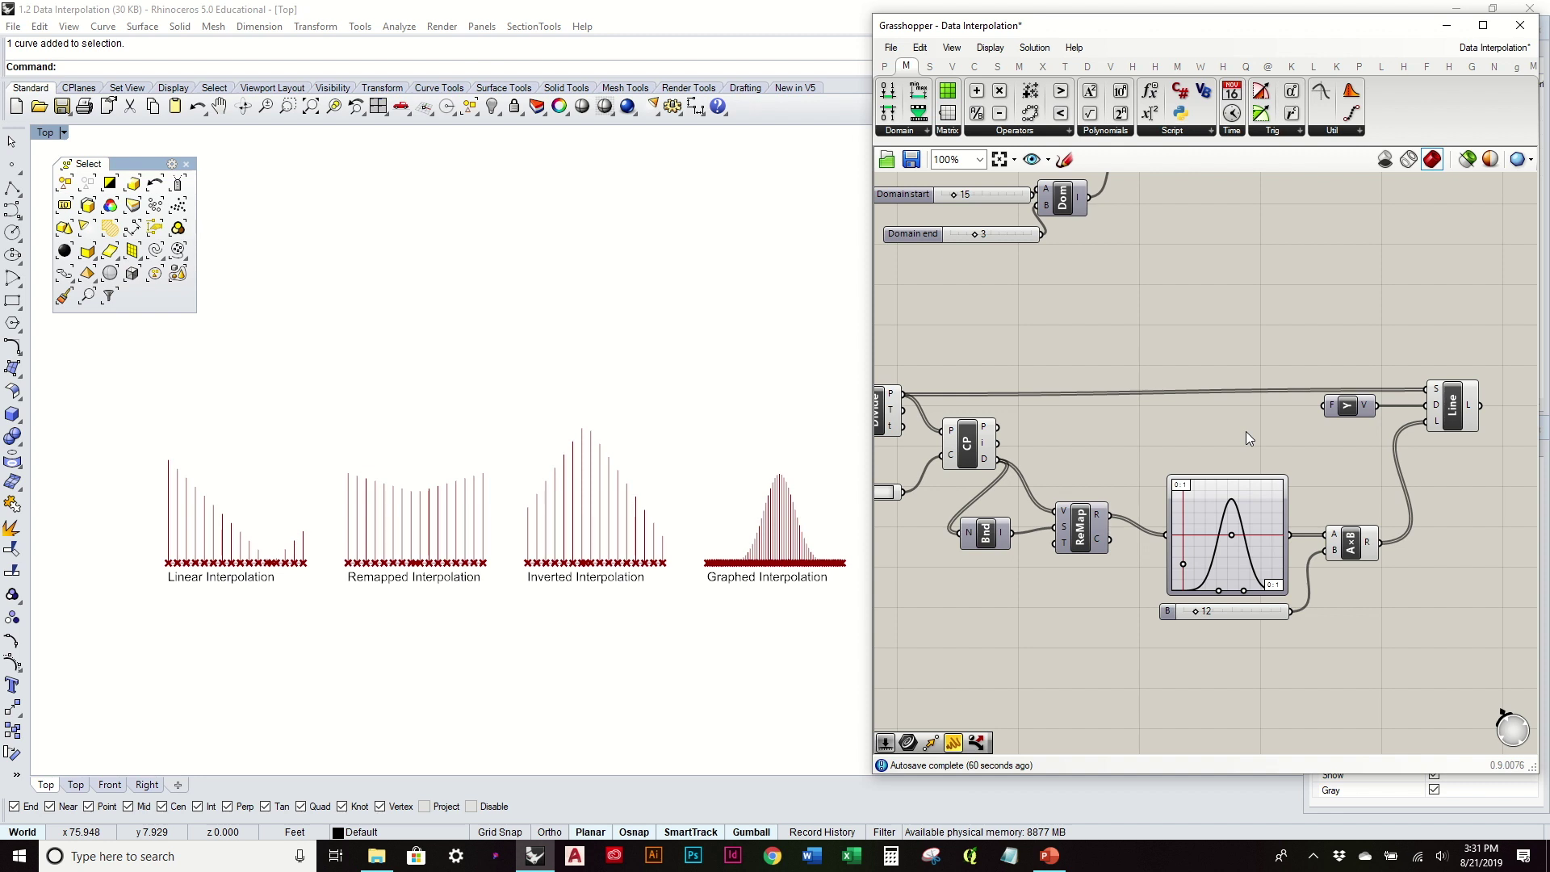
right_click_drag(1218, 430, 1338, 437)
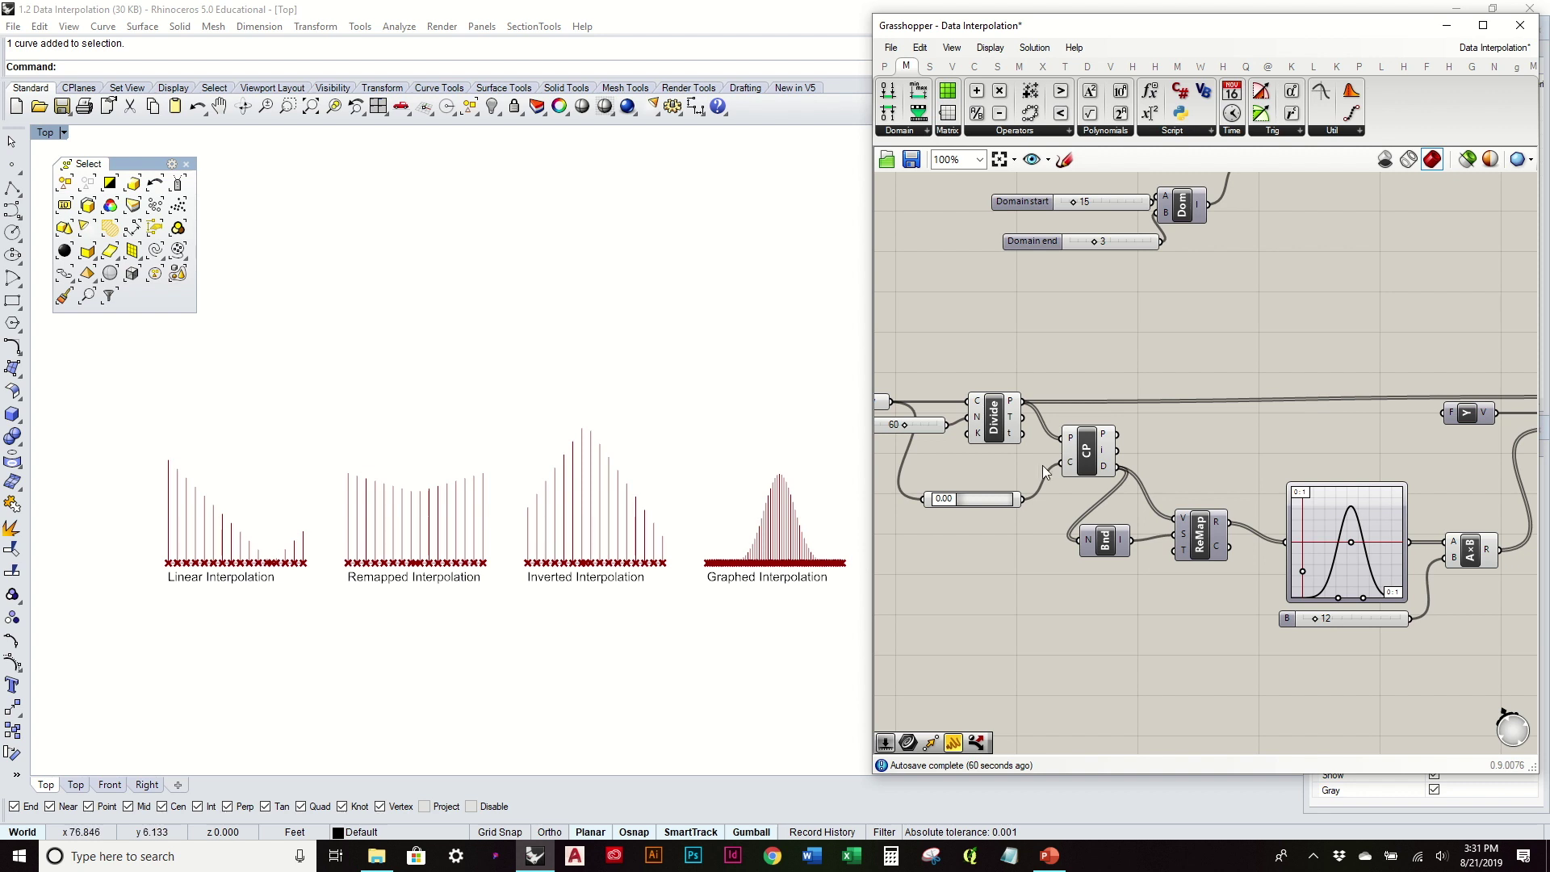
scroll(1124, 472, "up", 4)
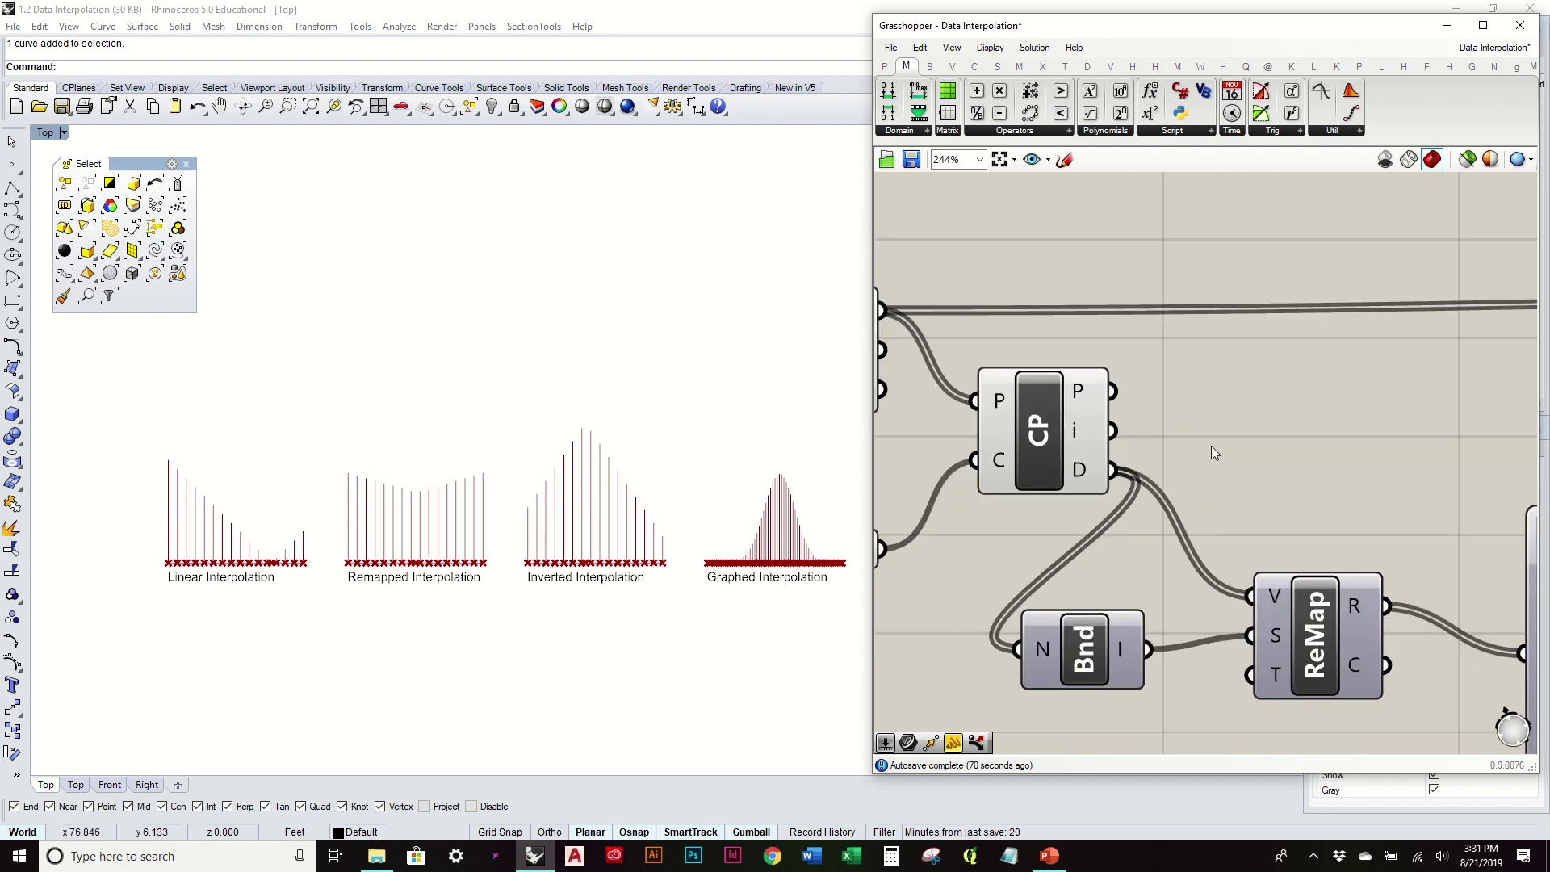
mouse_move(1087, 471)
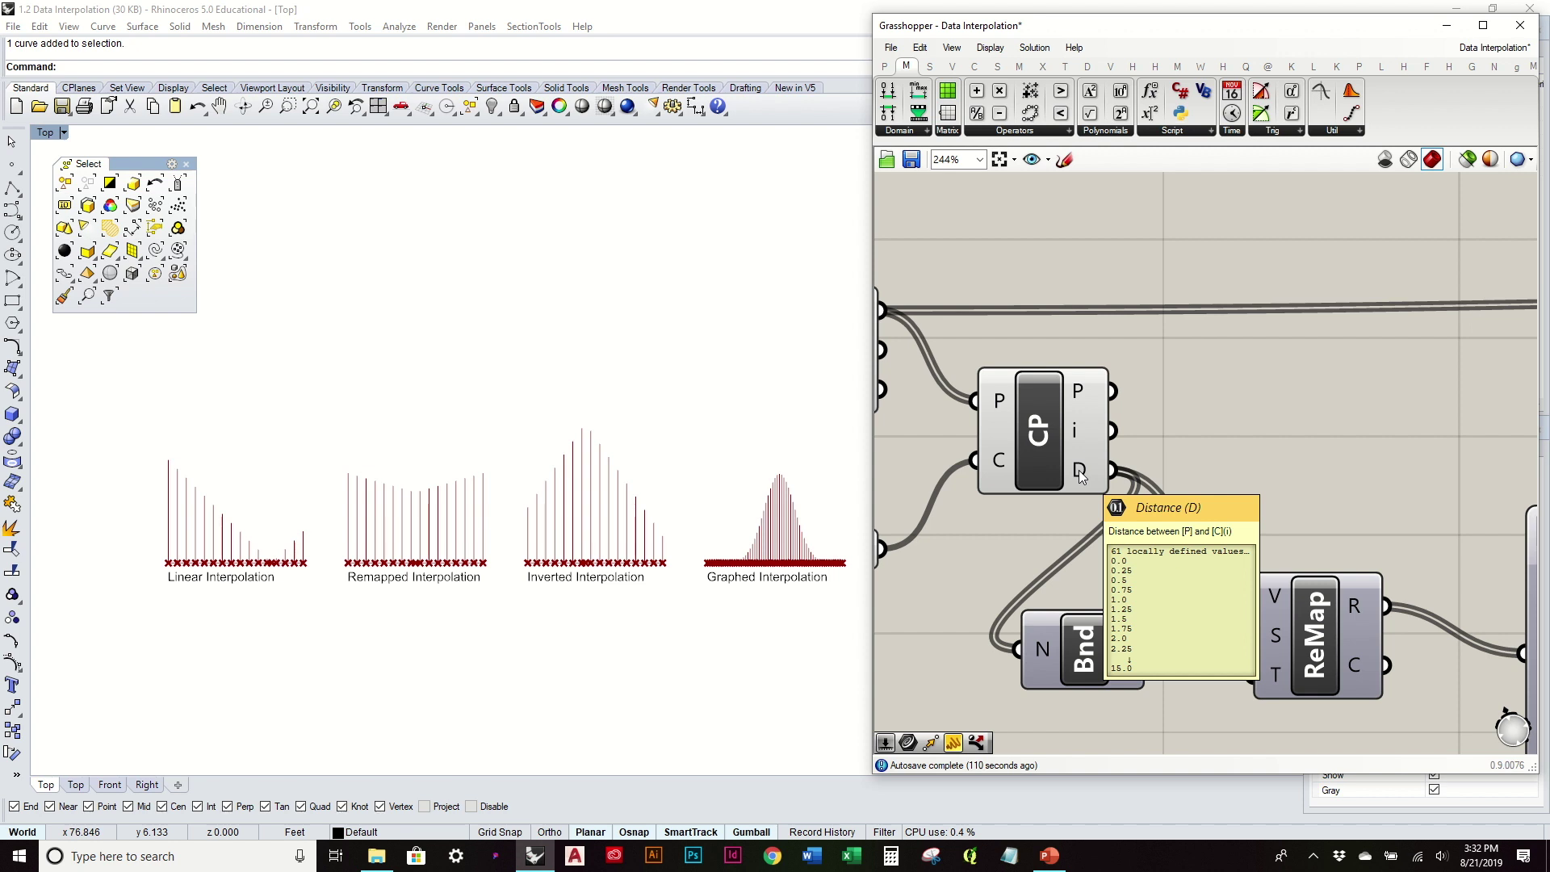
scroll(1079, 470, "down", 1)
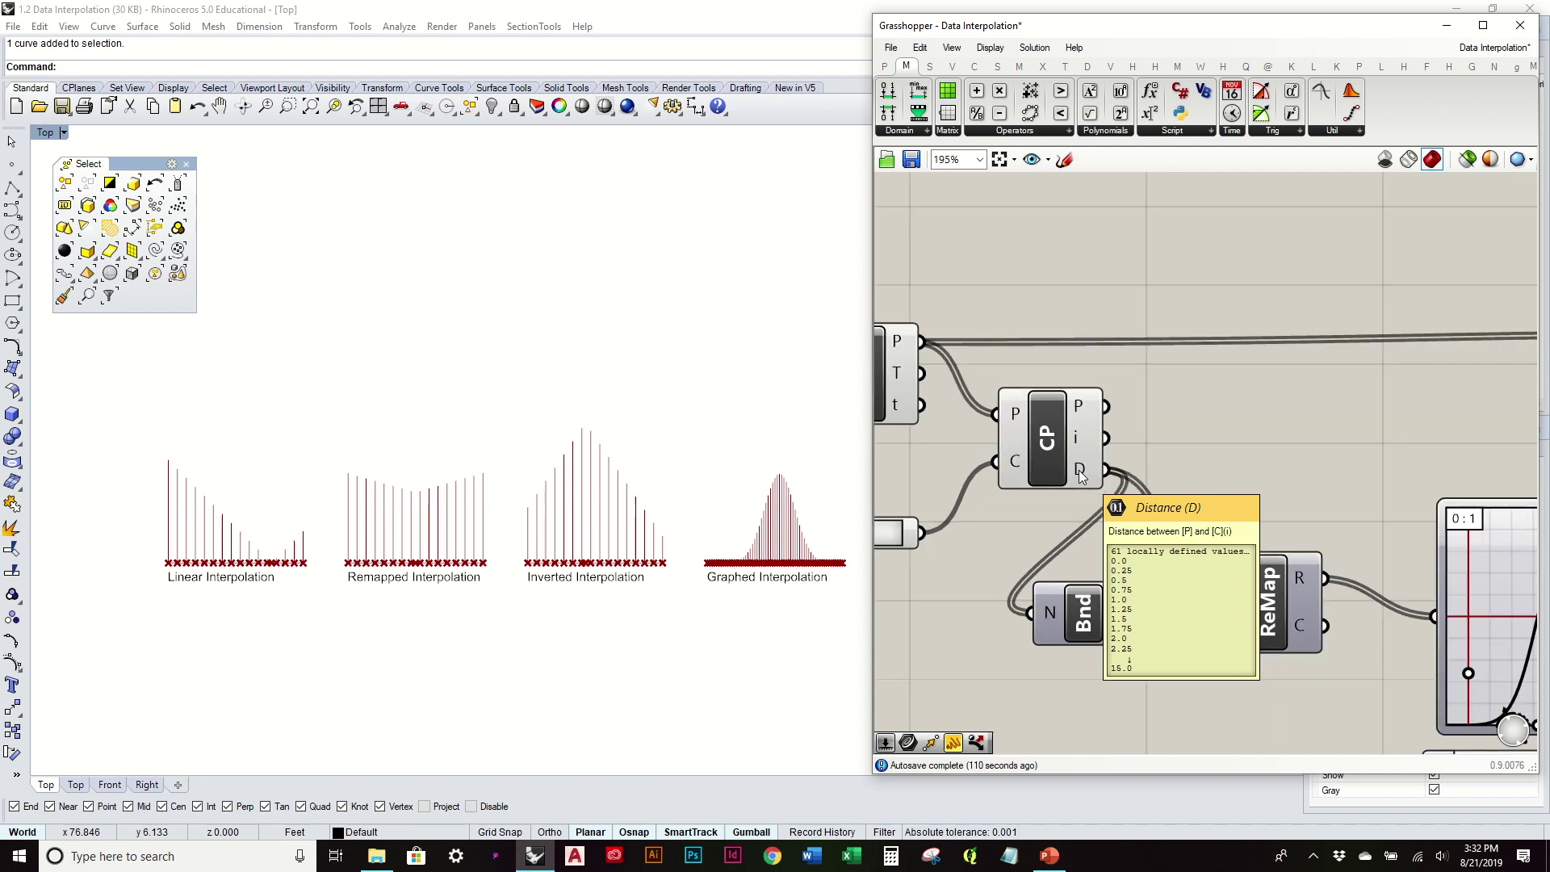
scroll(1079, 470, "down", 1)
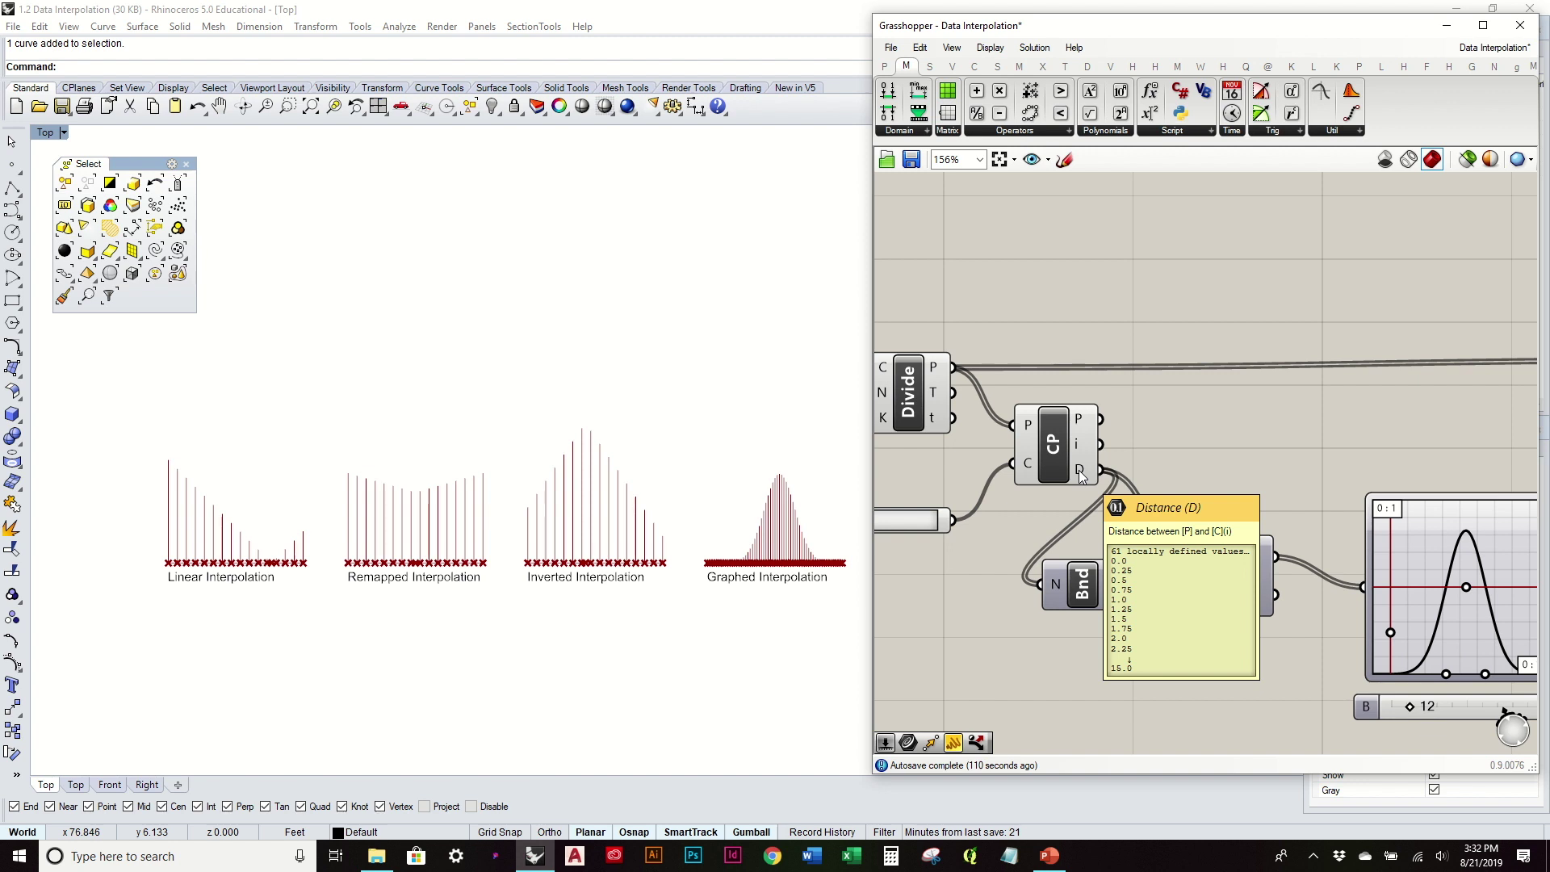
scroll(1179, 439, "down", 2)
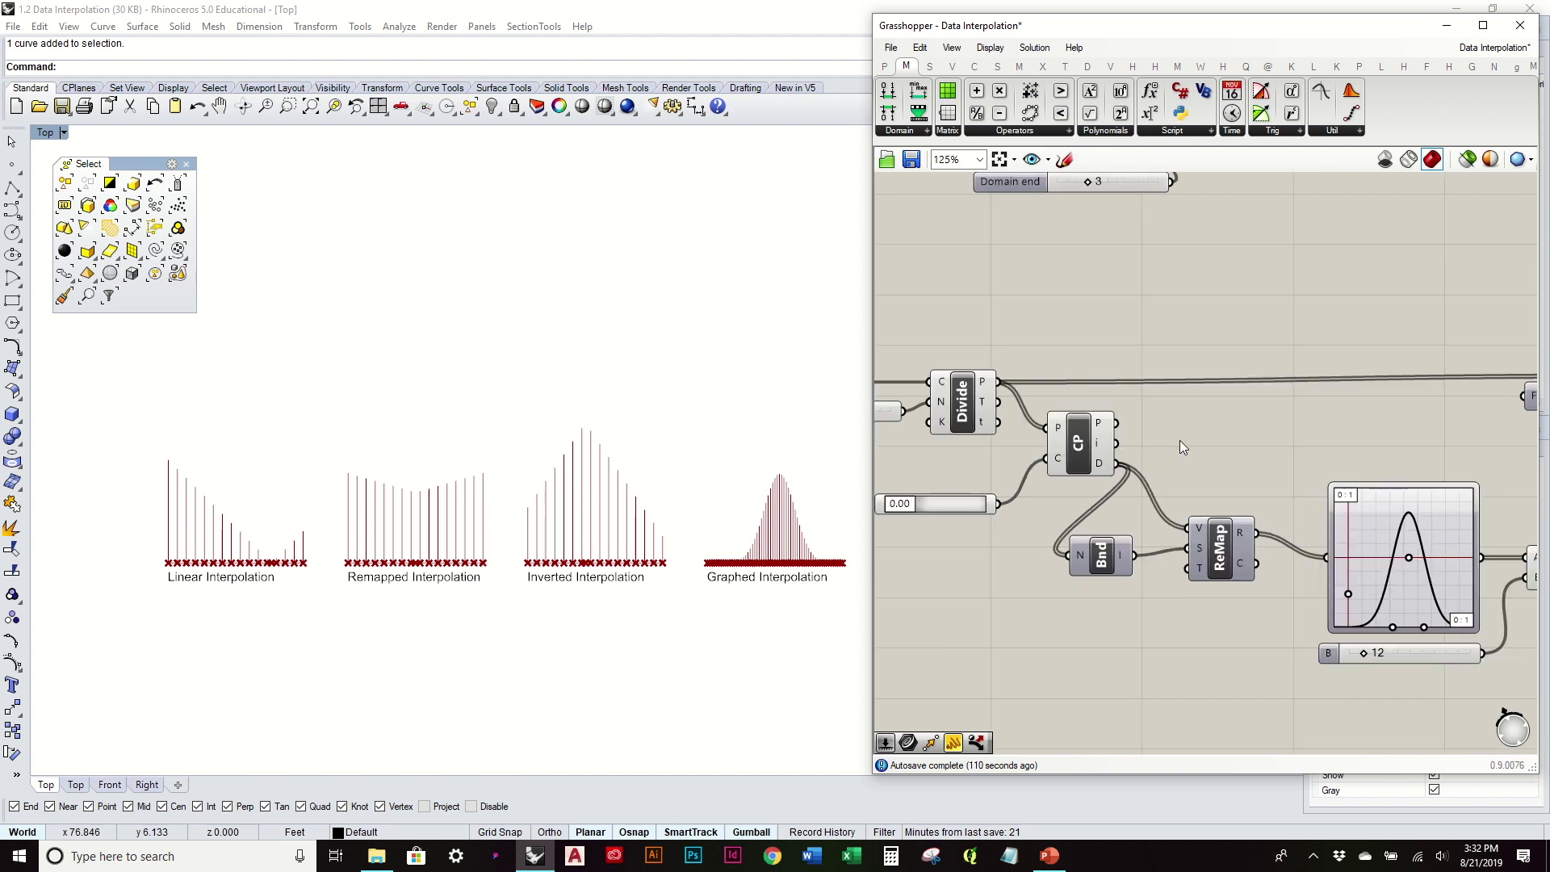
scroll(1180, 439, "down", 1)
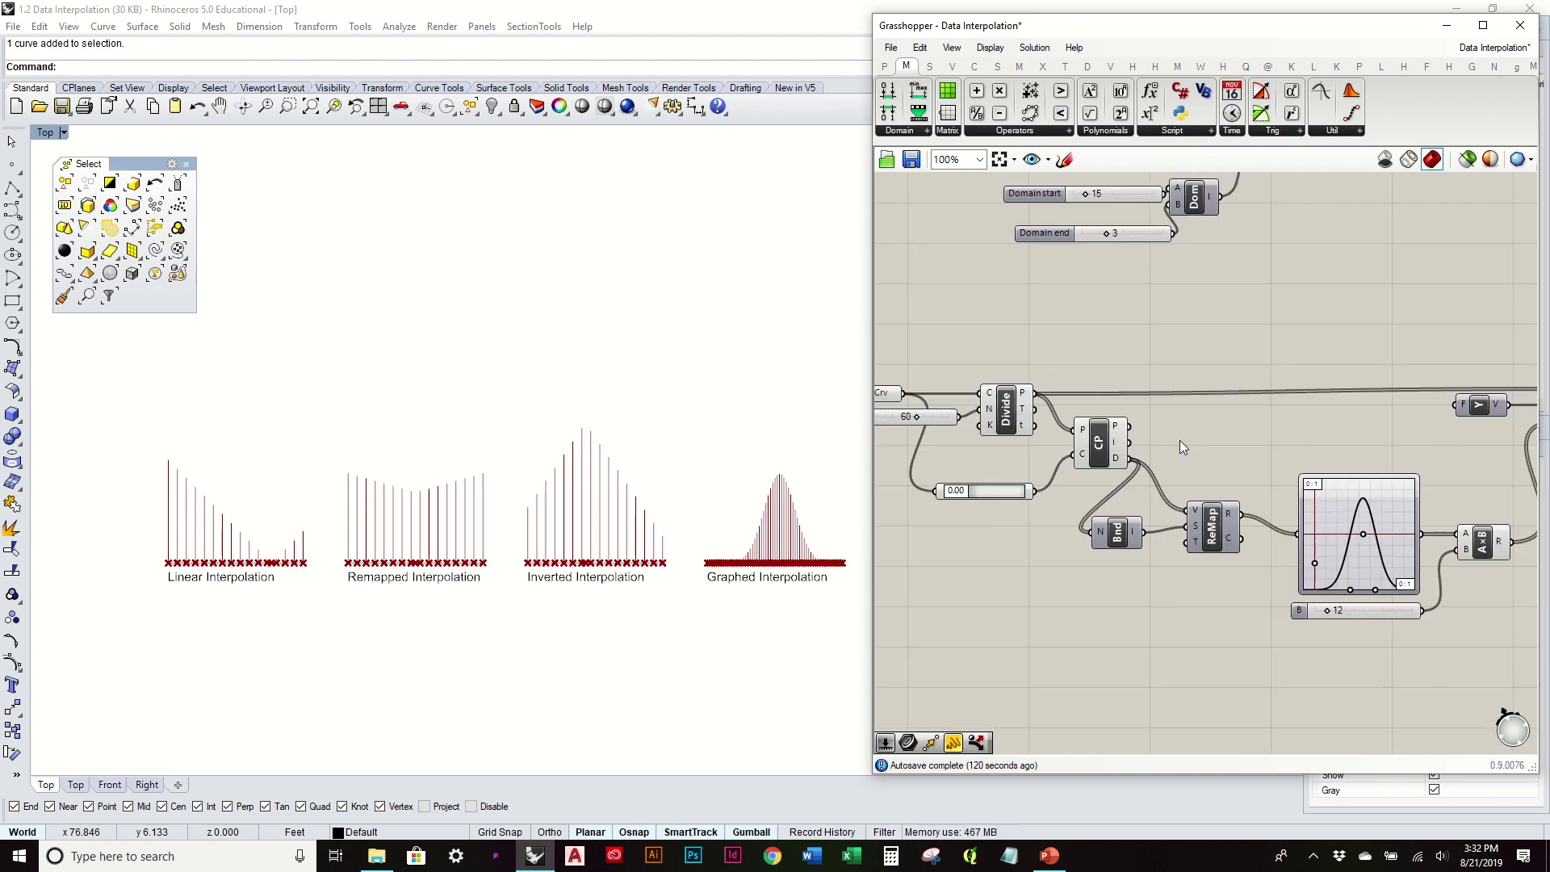
scroll(1180, 439, "down", 2)
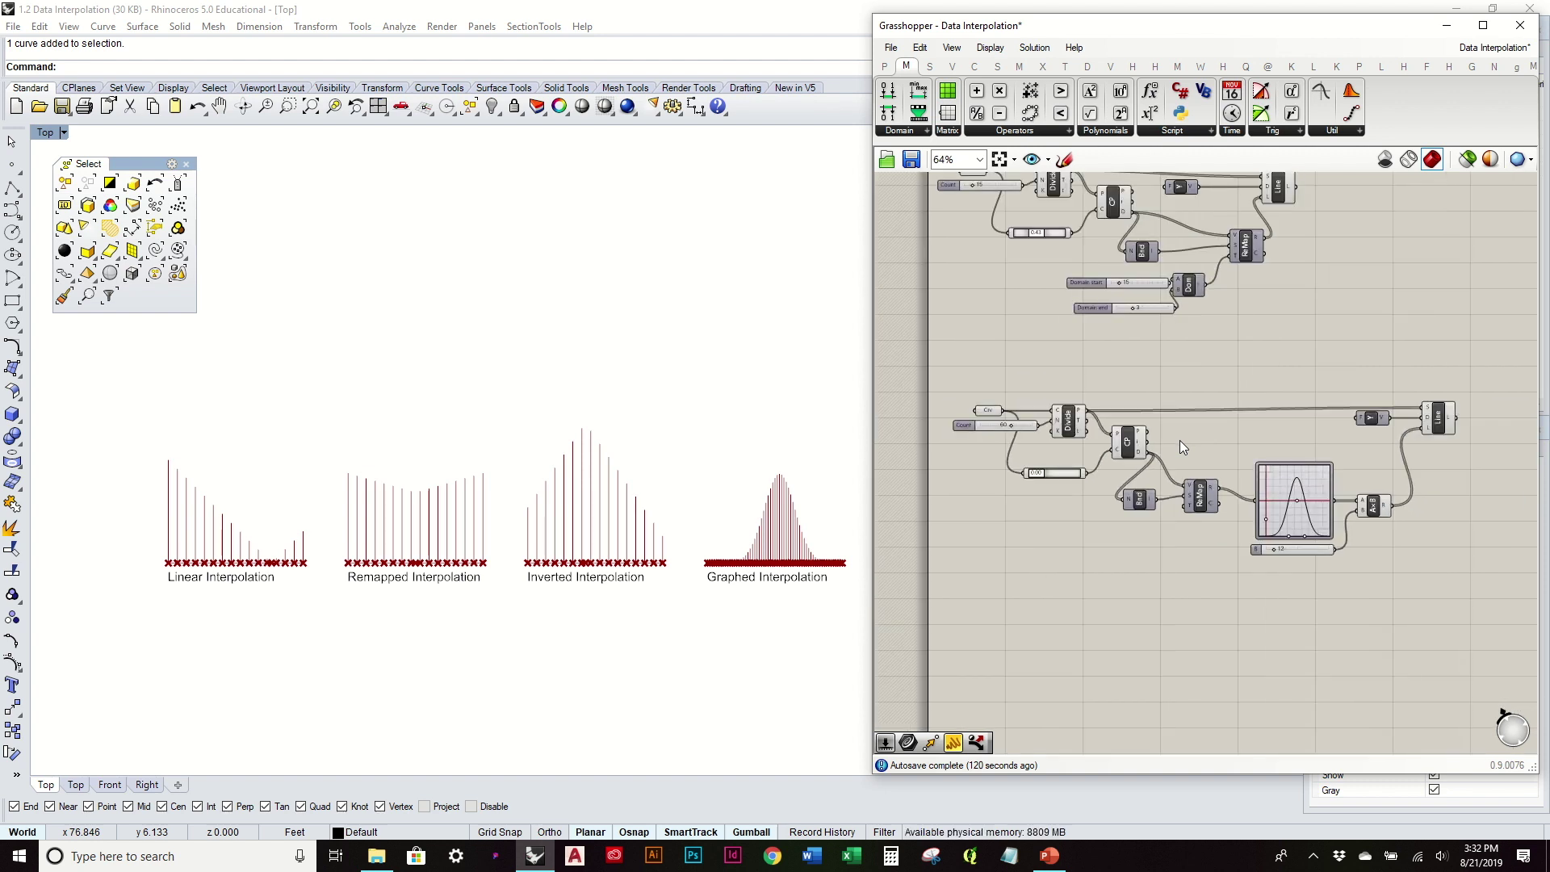